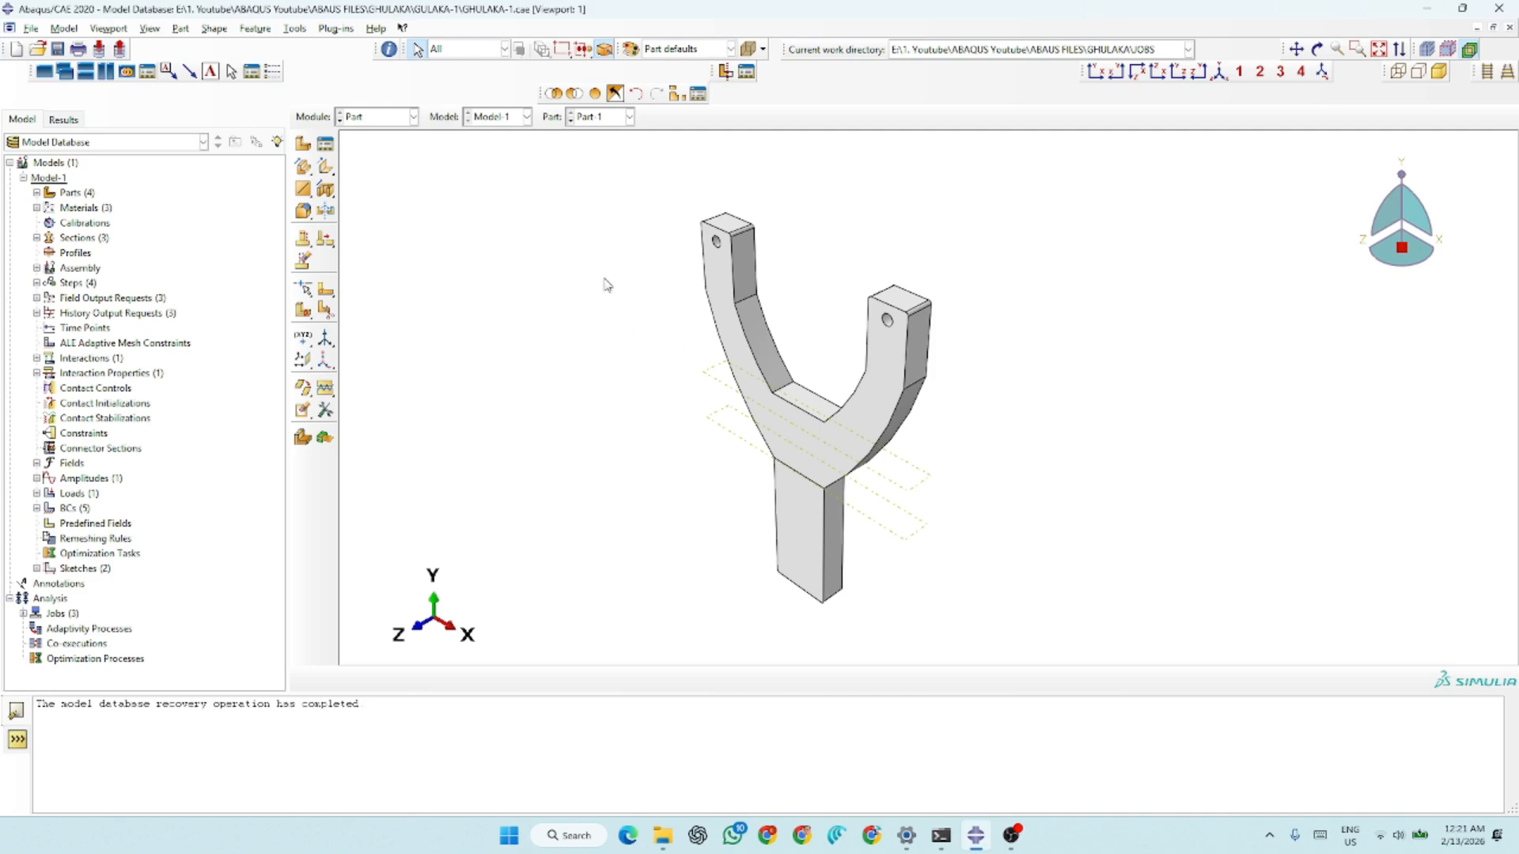
# Start a new 3D deformable part with a solid extrusion base feature and an approximate size of 200
pyautogui.scroll(3, 523, 355)
pyautogui.scroll(-2, 830, 397)
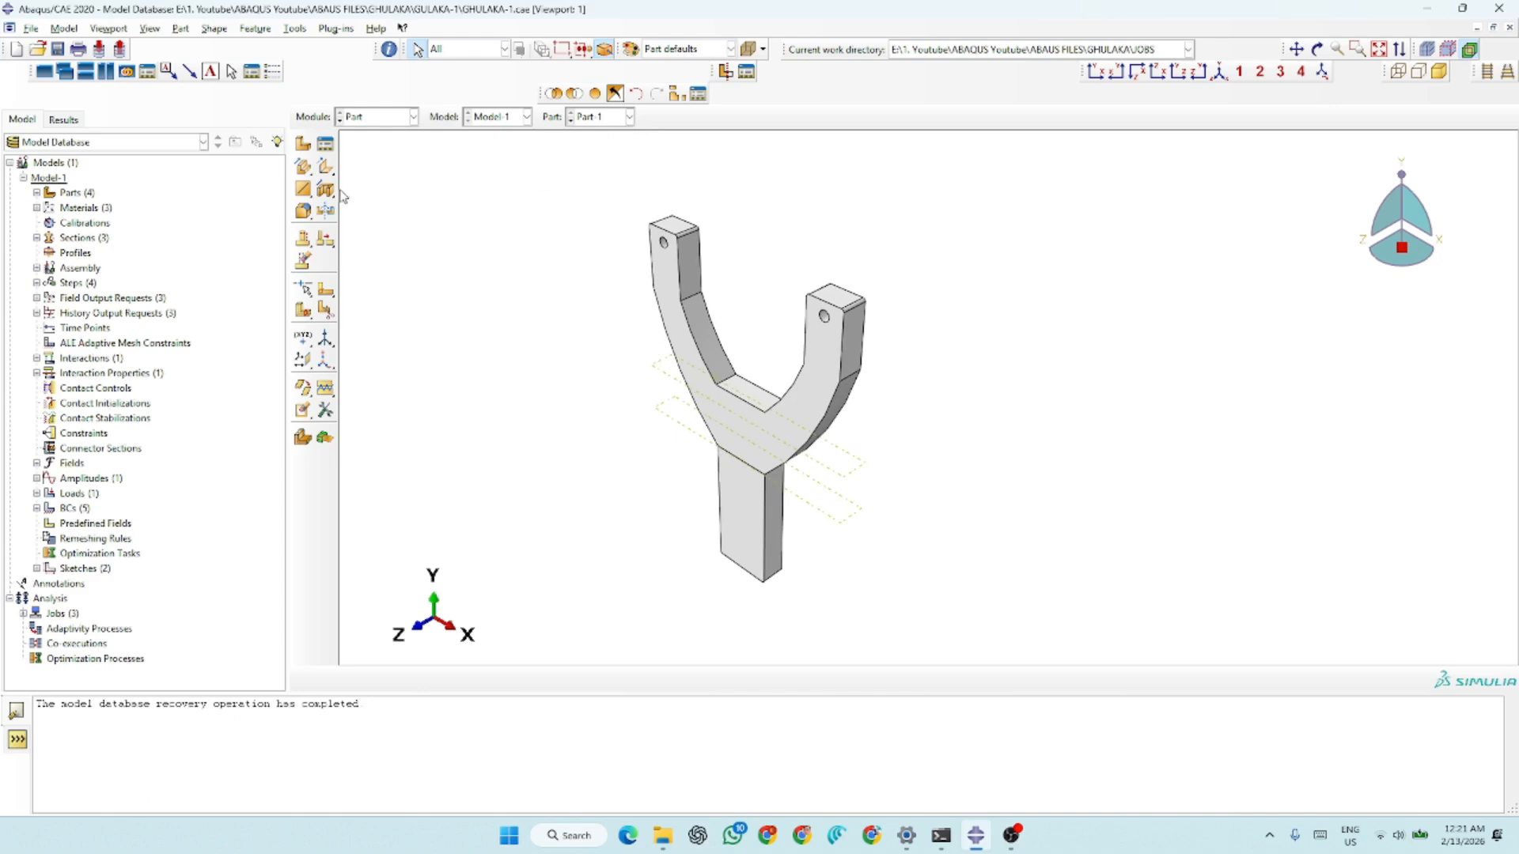
pyautogui.click(305, 147)
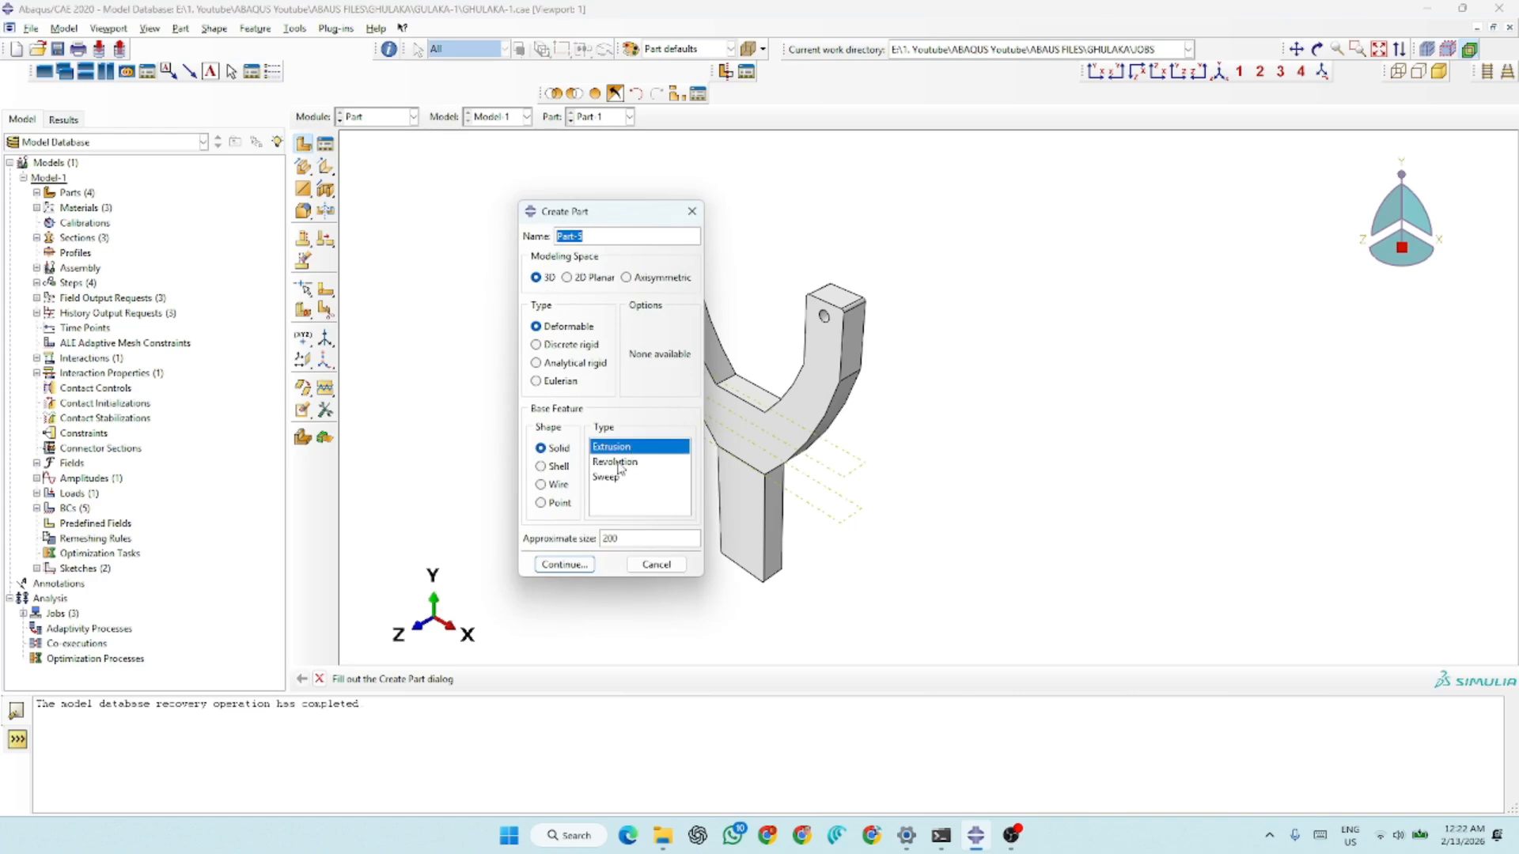
pyautogui.click(576, 563)
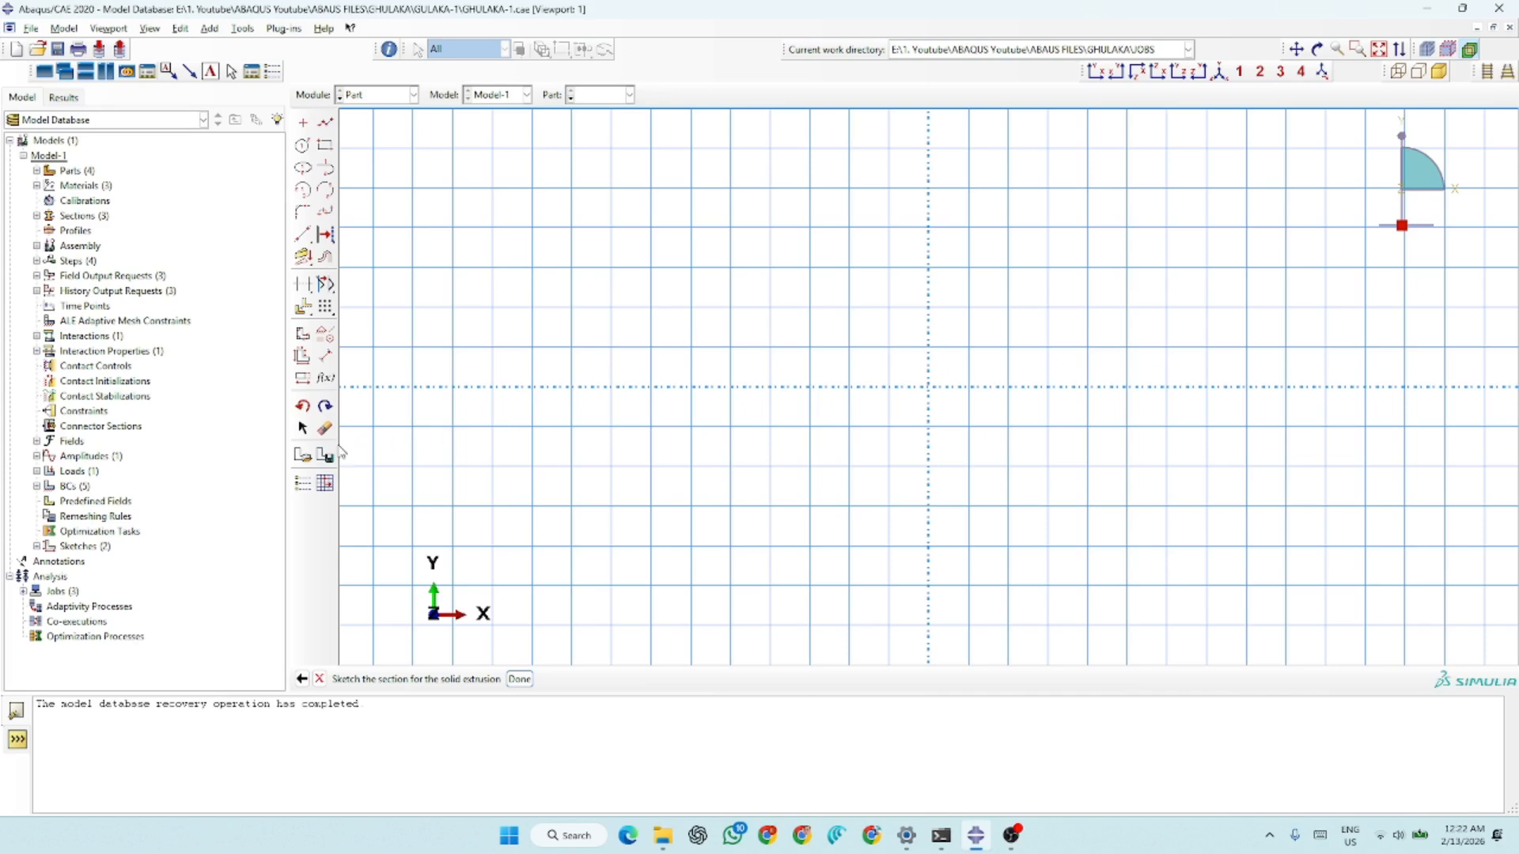
# Insert the saved Sketch-2 slingshot profile without repositioning it and extrude it to a depth of 20
pyautogui.click(303, 455)
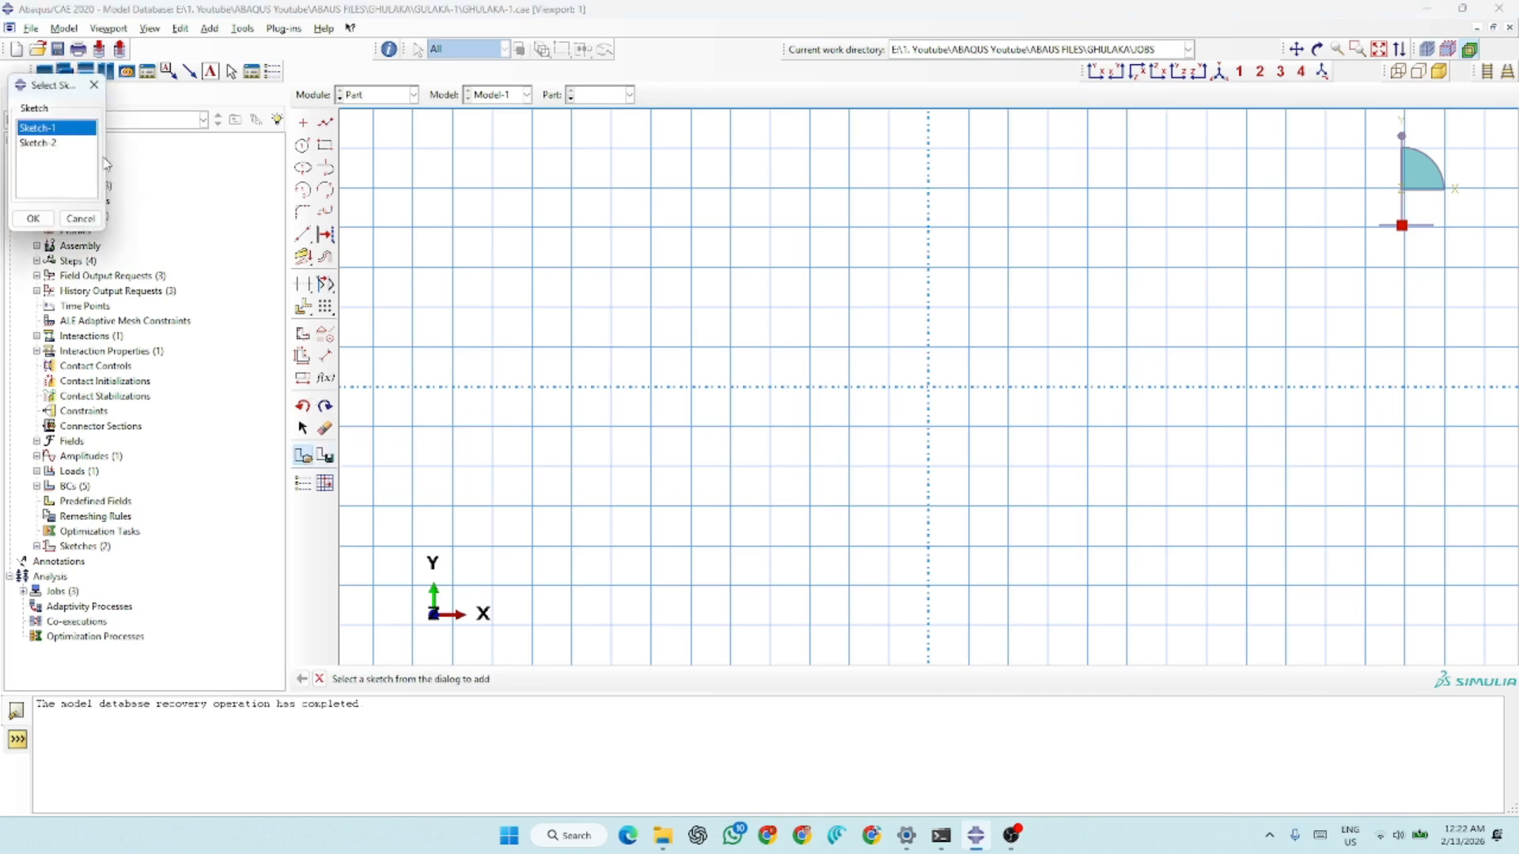
pyautogui.click(41, 143)
pyautogui.click(32, 218)
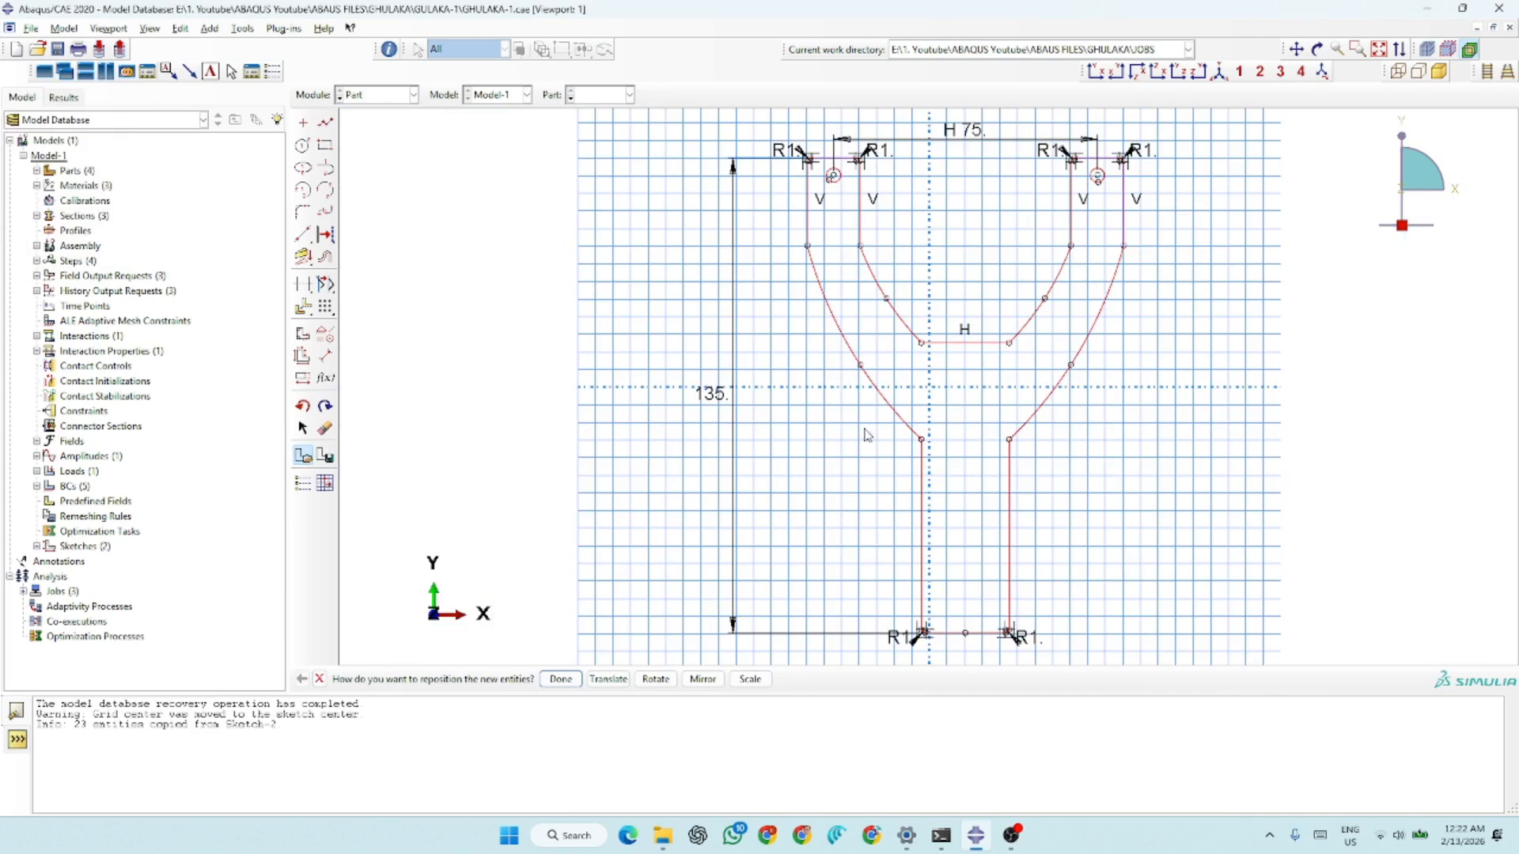
pyautogui.scroll(5, 740, 400)
pyautogui.scroll(-4, 760, 349)
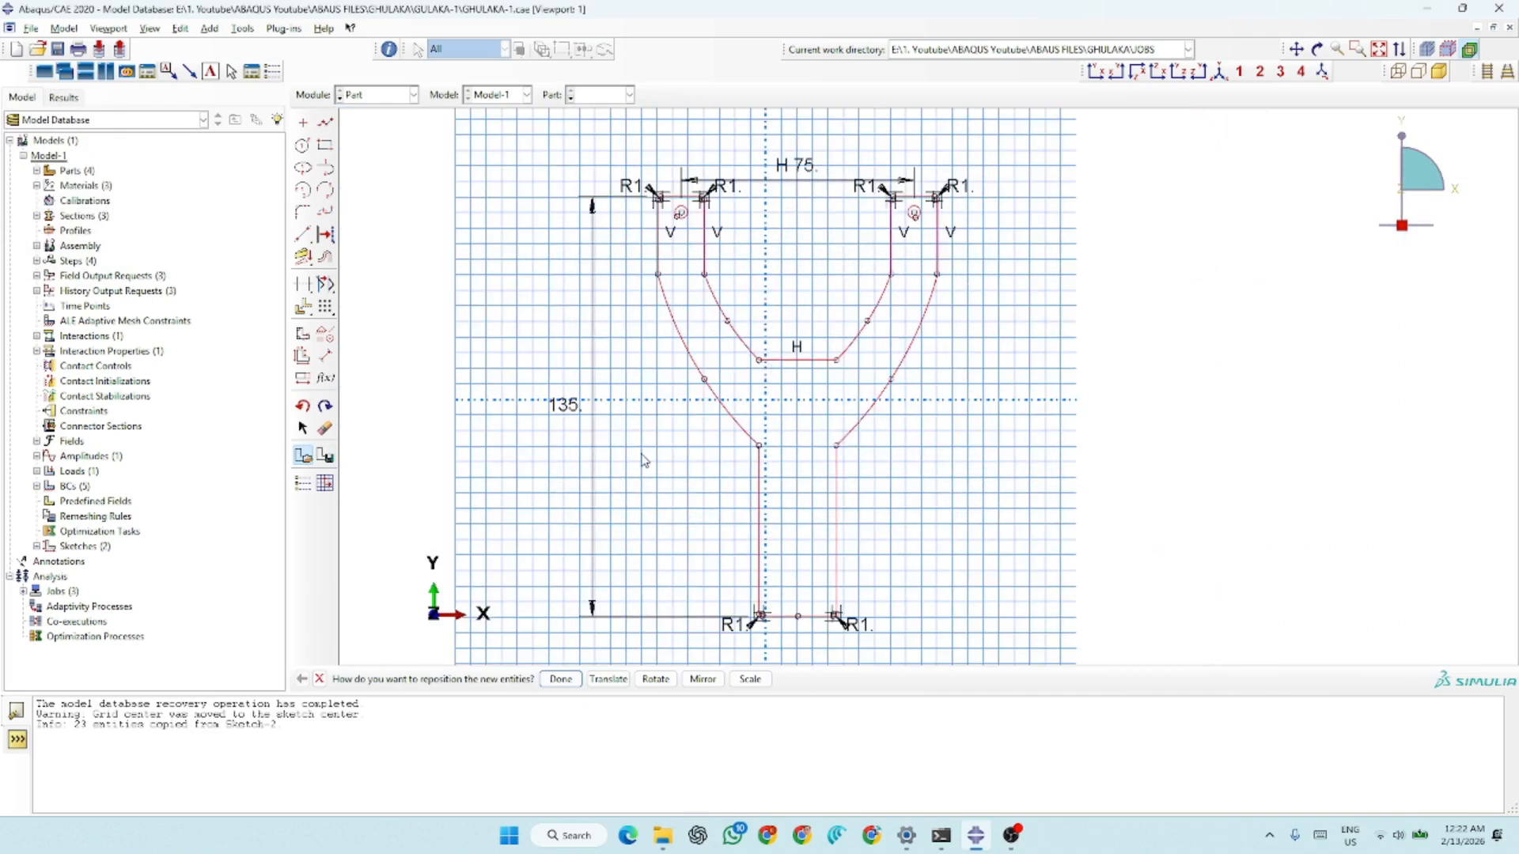
pyautogui.click(561, 679)
pyautogui.click(518, 679)
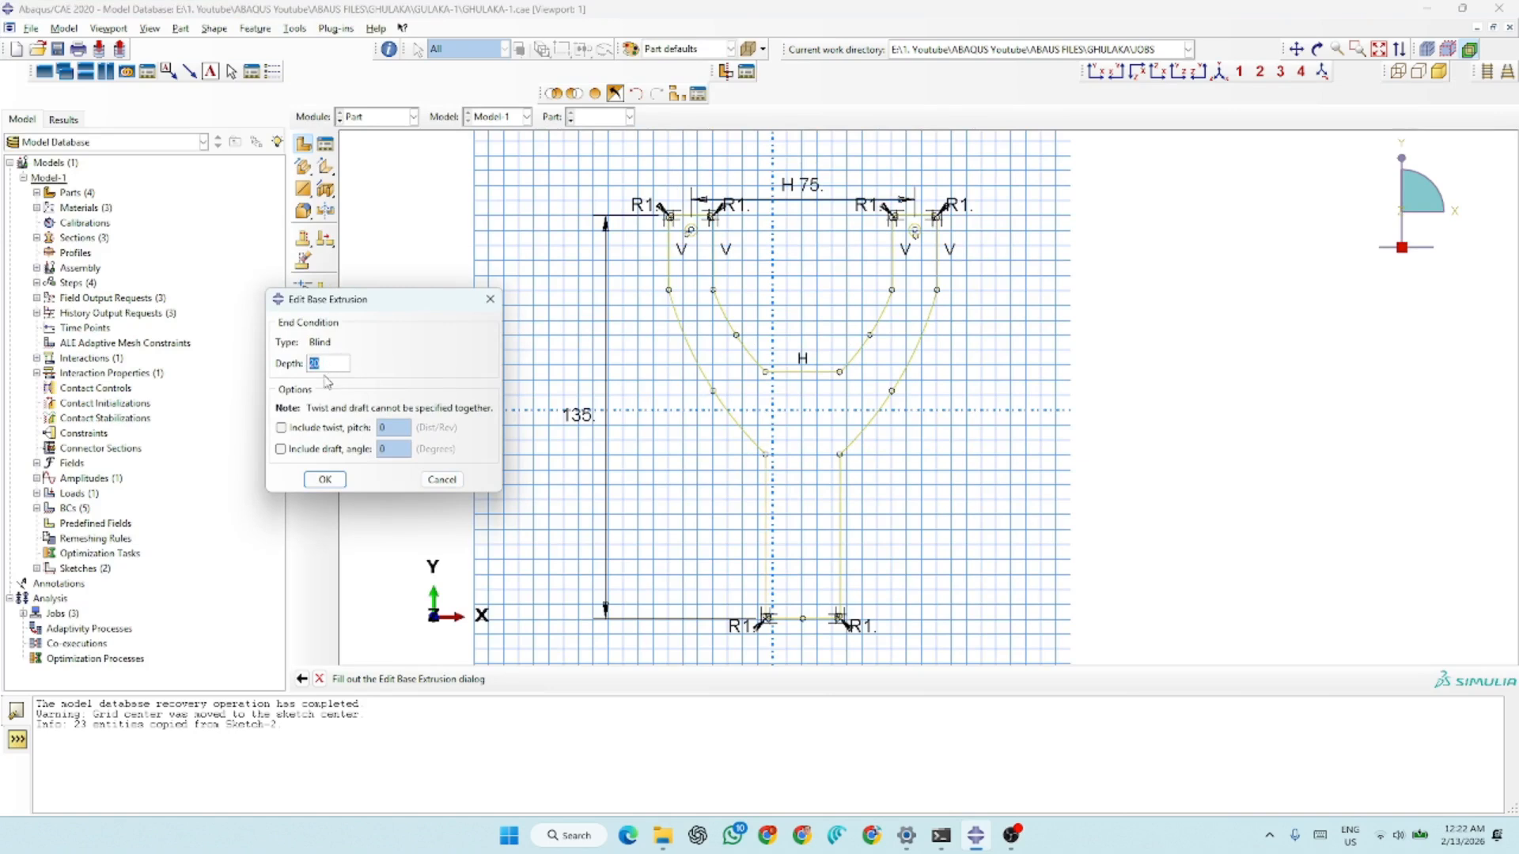
pyautogui.click(325, 479)
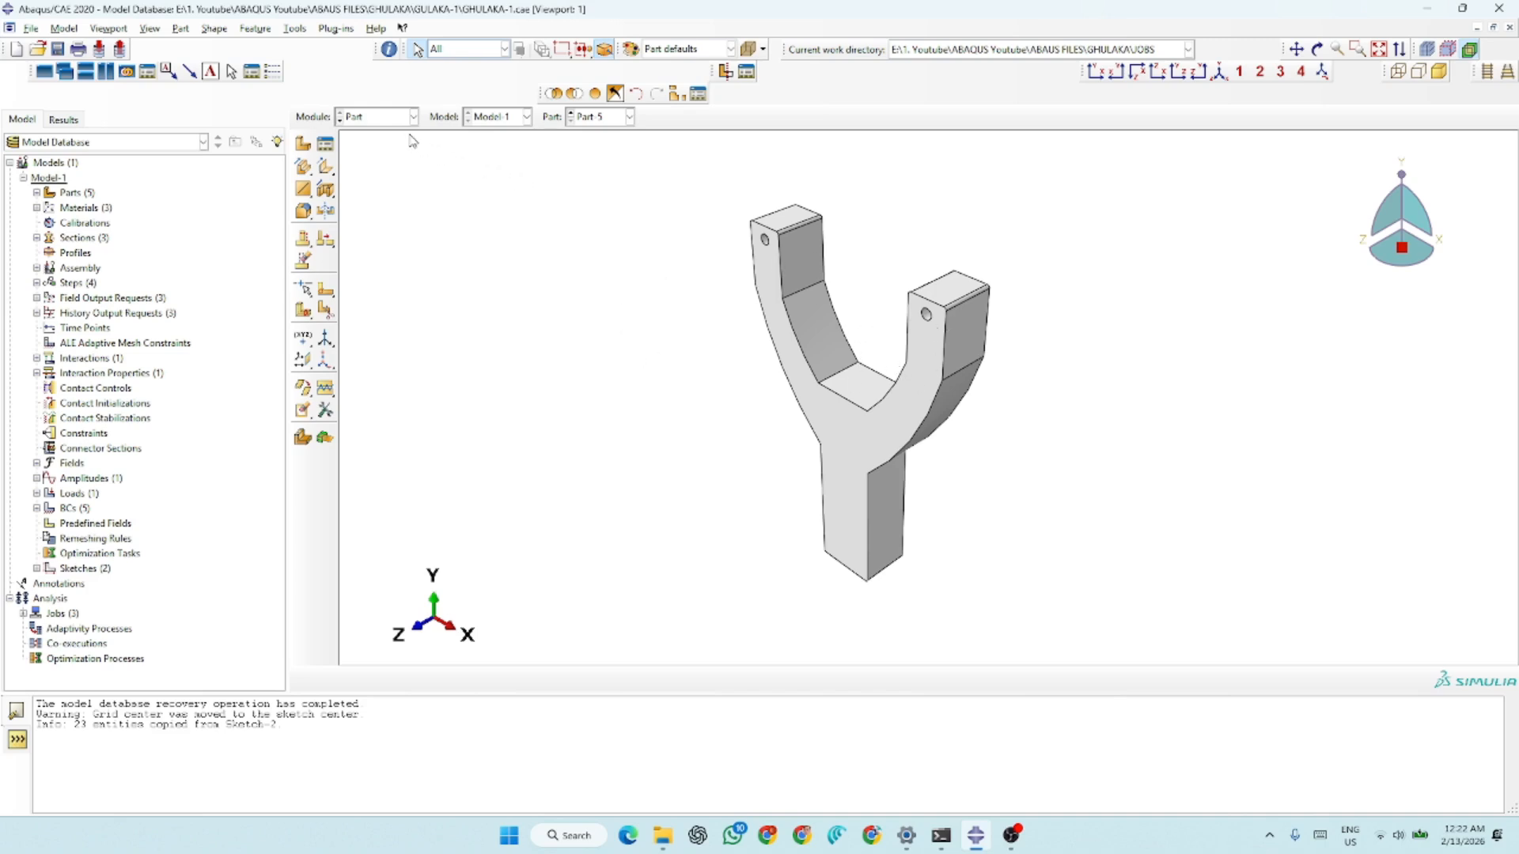
# Display Part-2 and examine the partitioned ball
pyautogui.click(592, 119)
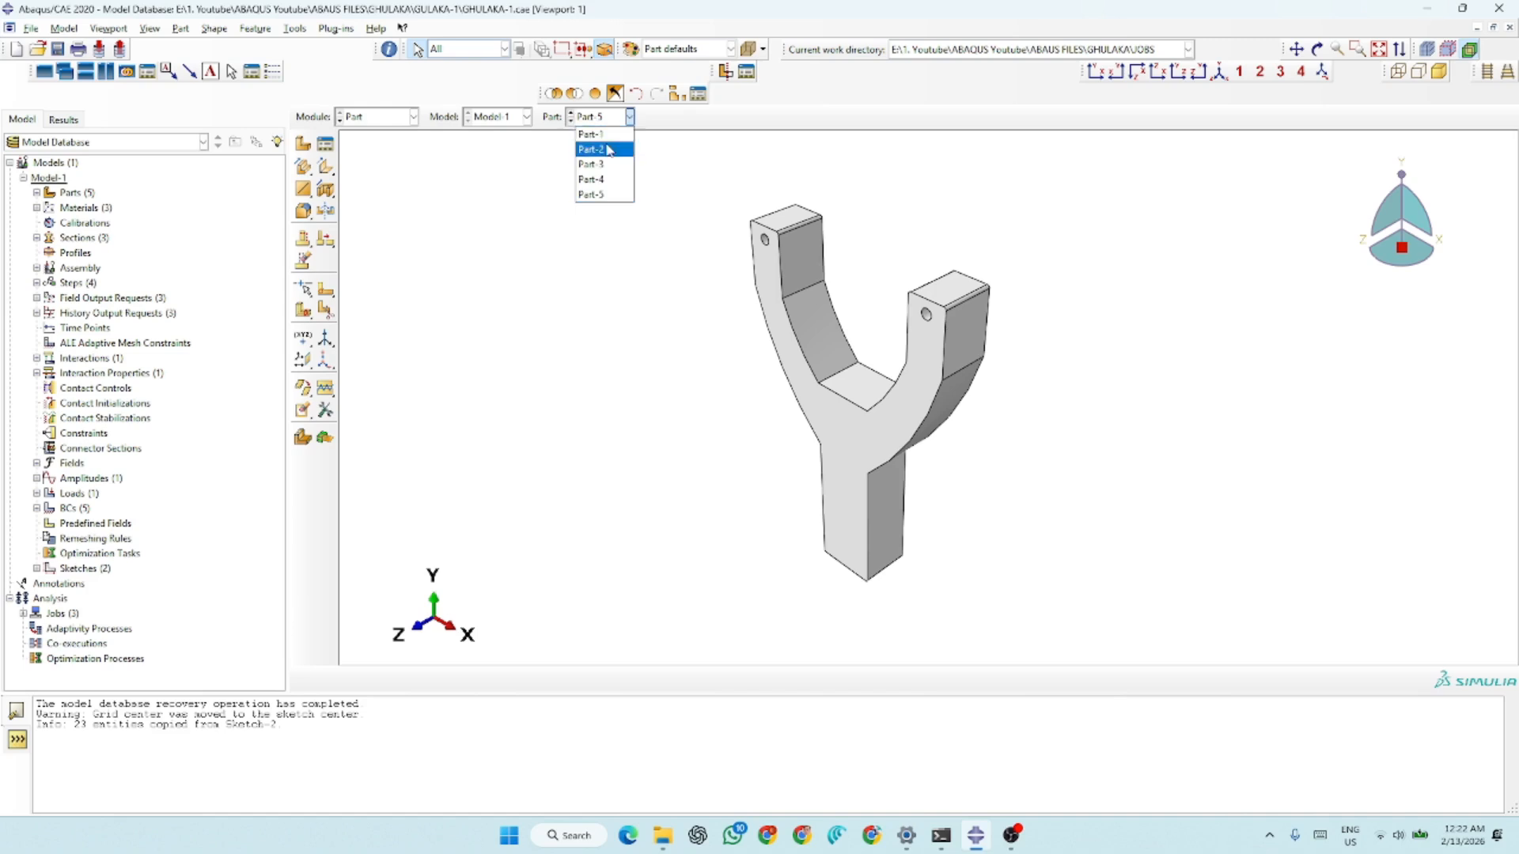
pyautogui.click(609, 153)
pyautogui.scroll(3, 819, 346)
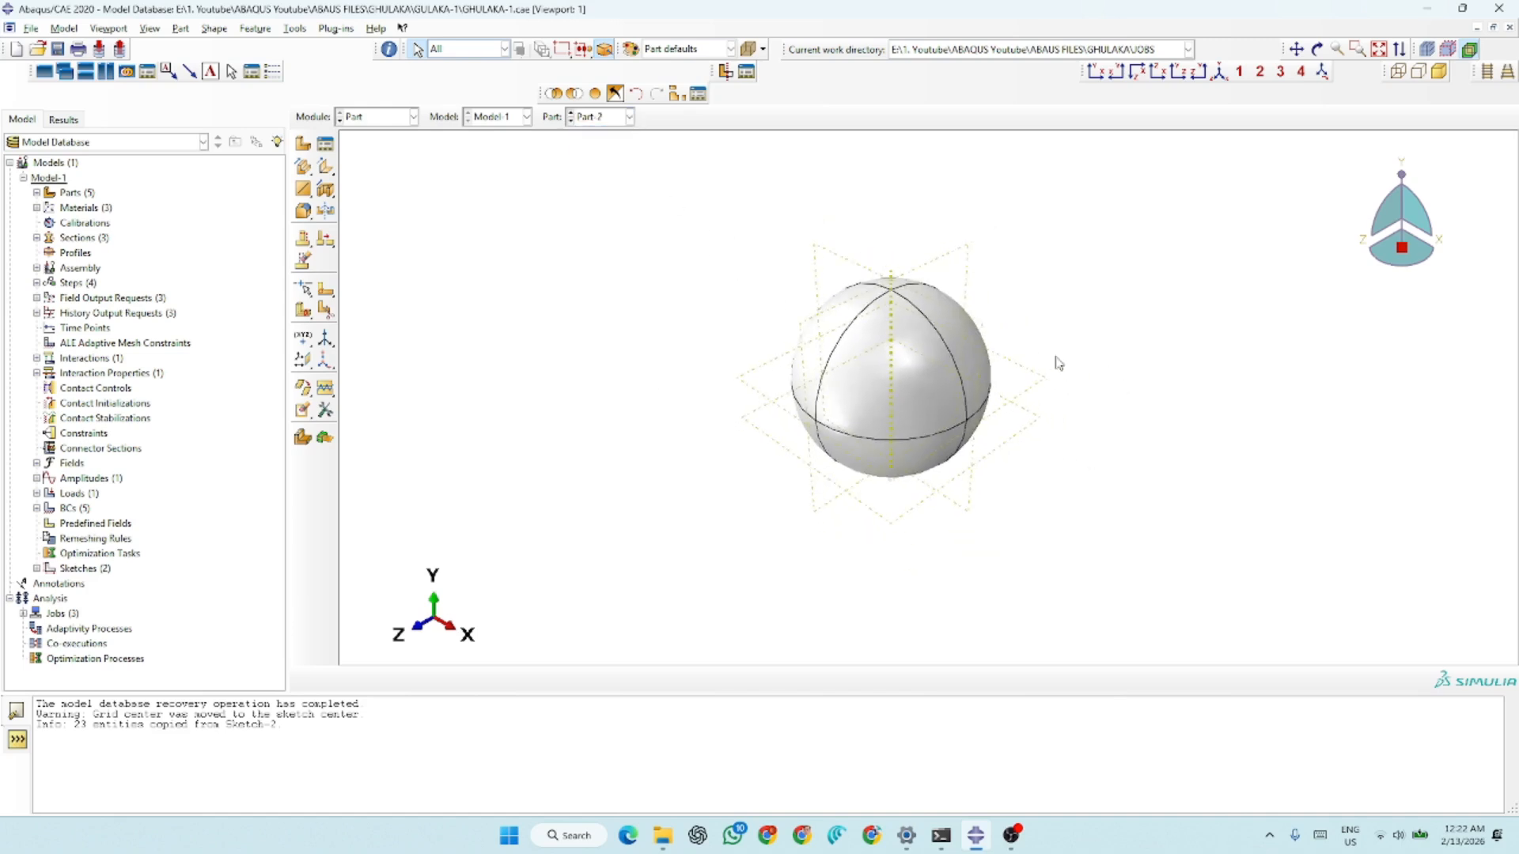
pyautogui.scroll(-3, 1071, 344)
pyautogui.scroll(-1, 917, 355)
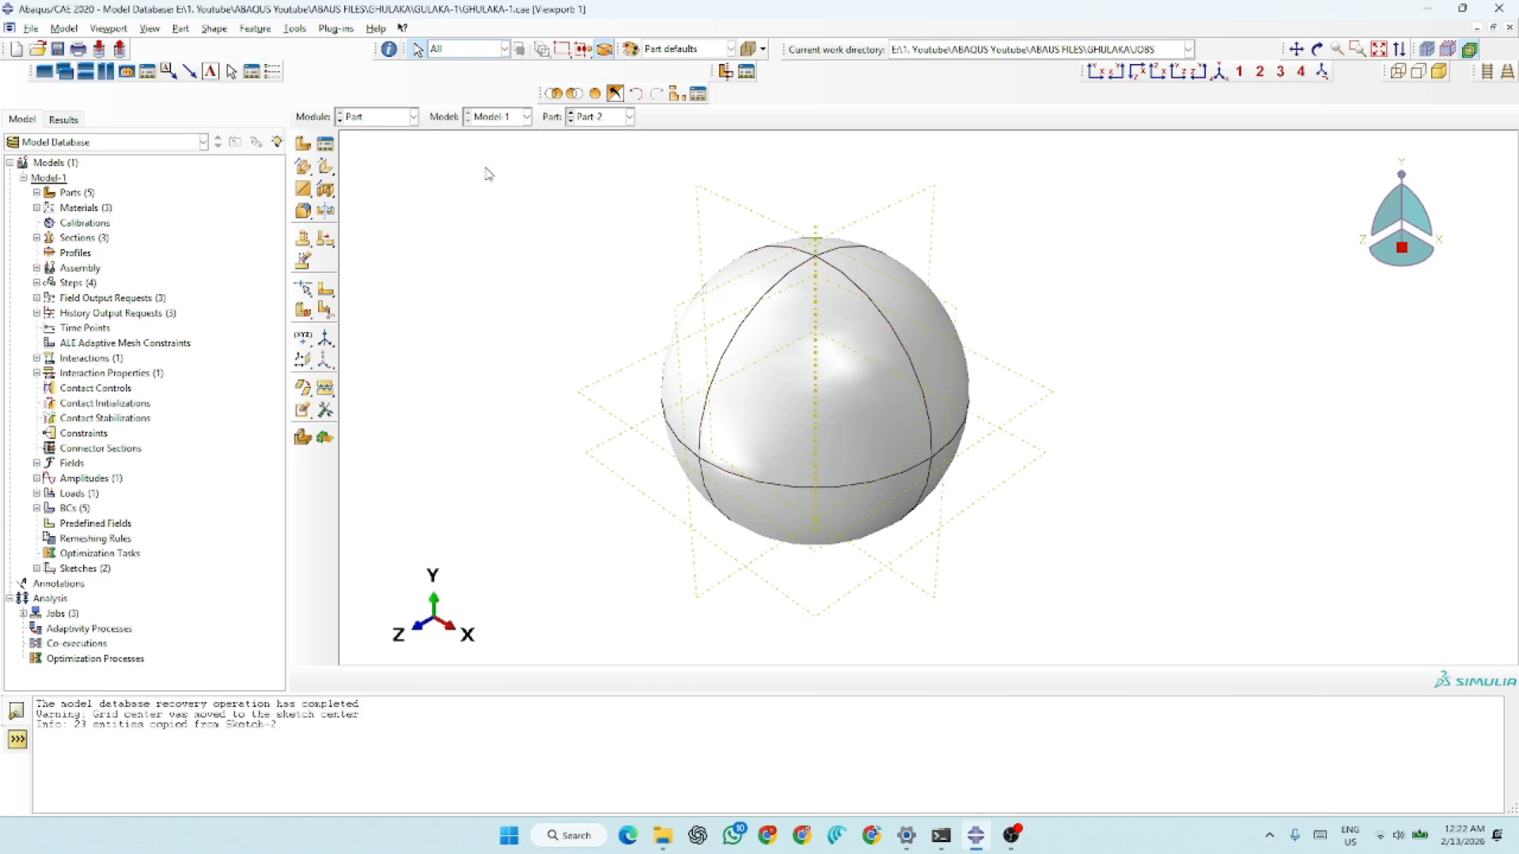
# Start a new 3D deformable part with a solid revolution base feature and an approximate size of 200
pyautogui.click(303, 149)
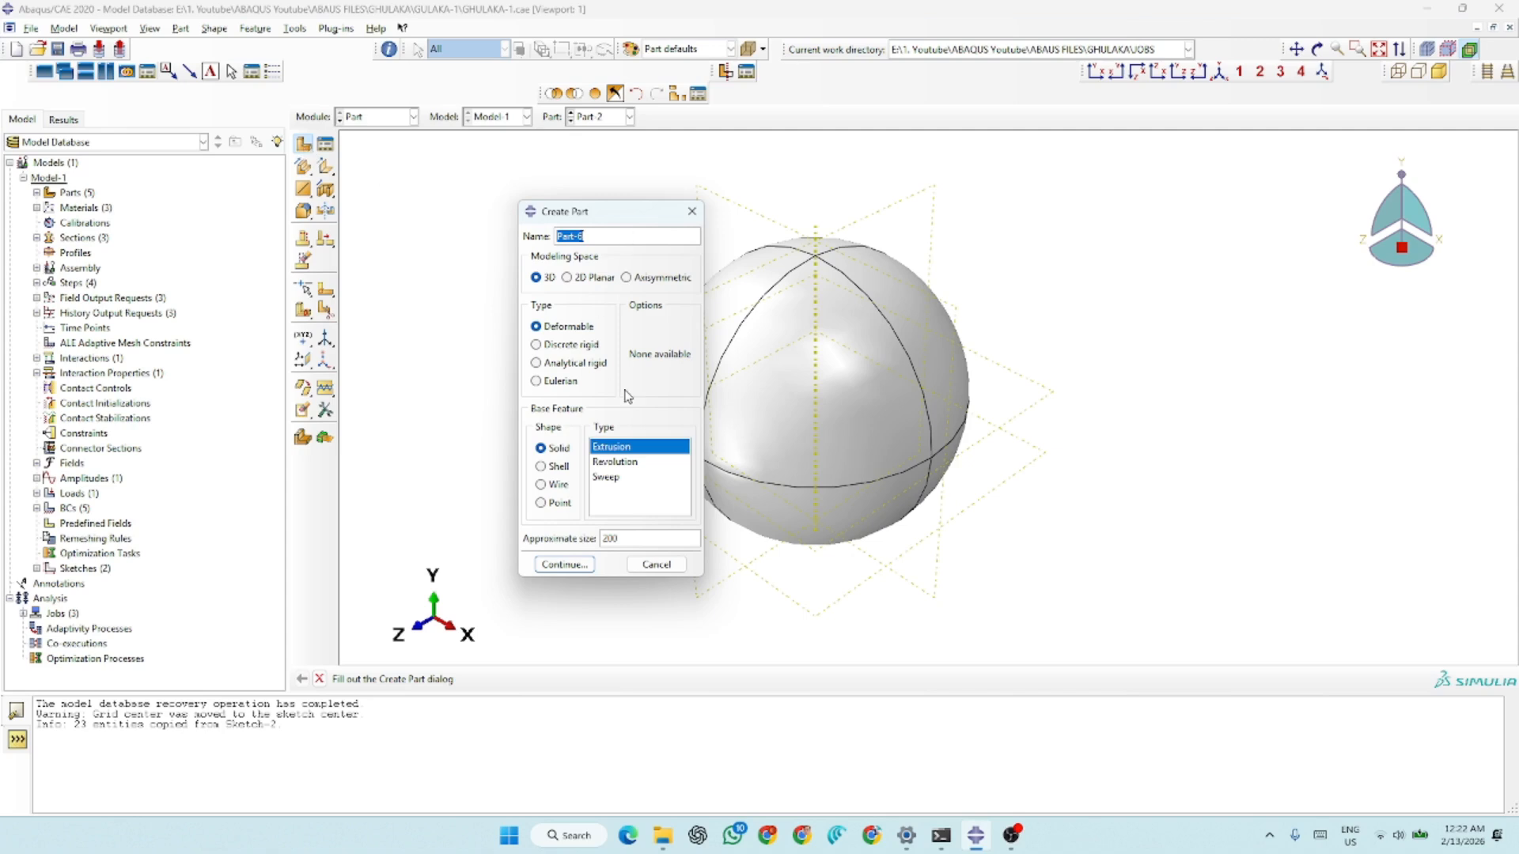
pyautogui.click(613, 462)
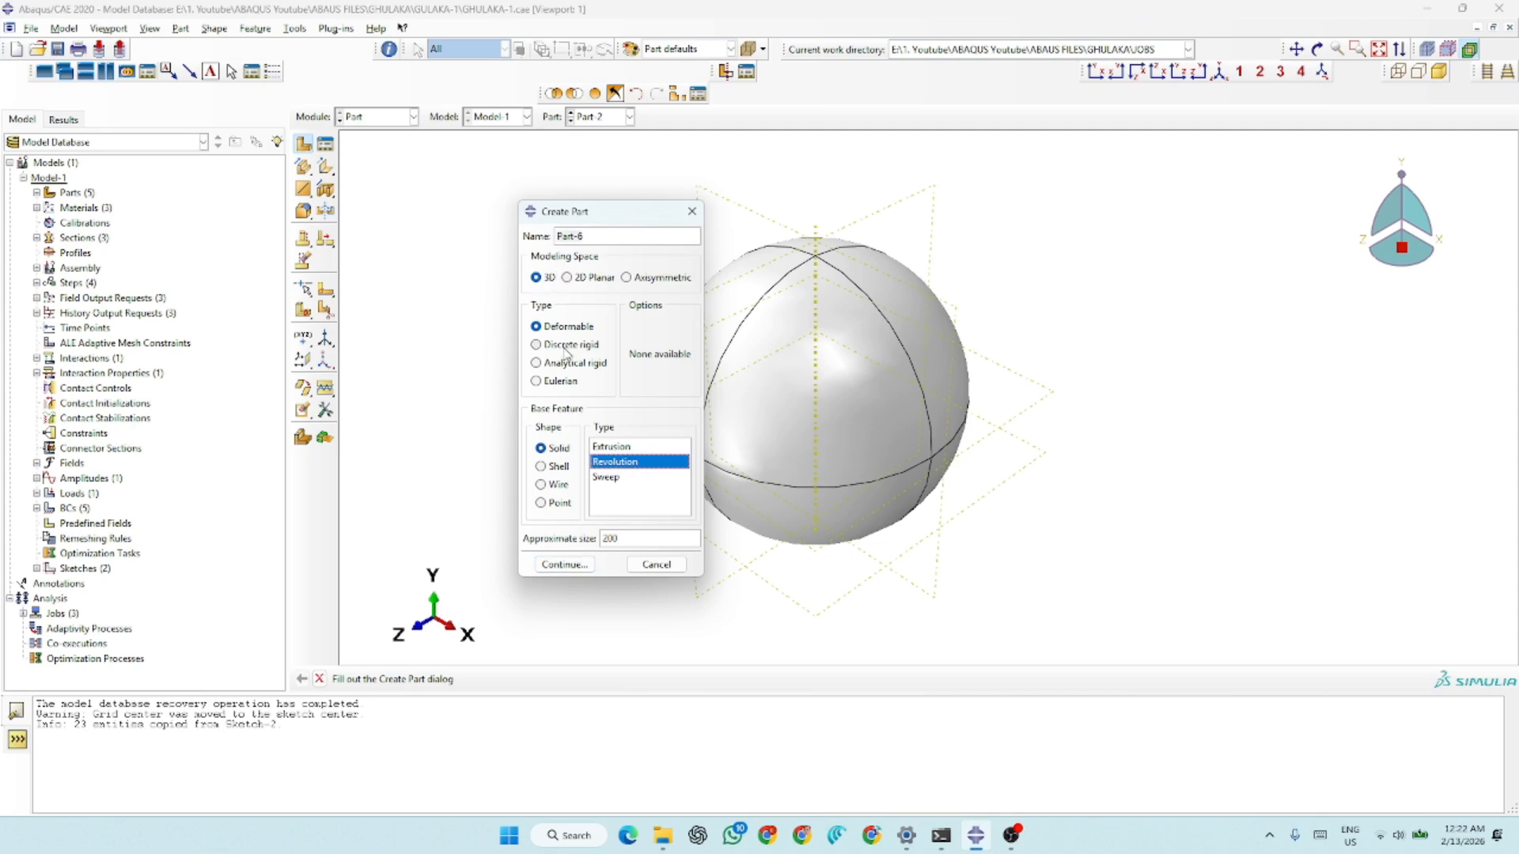
pyautogui.click(564, 564)
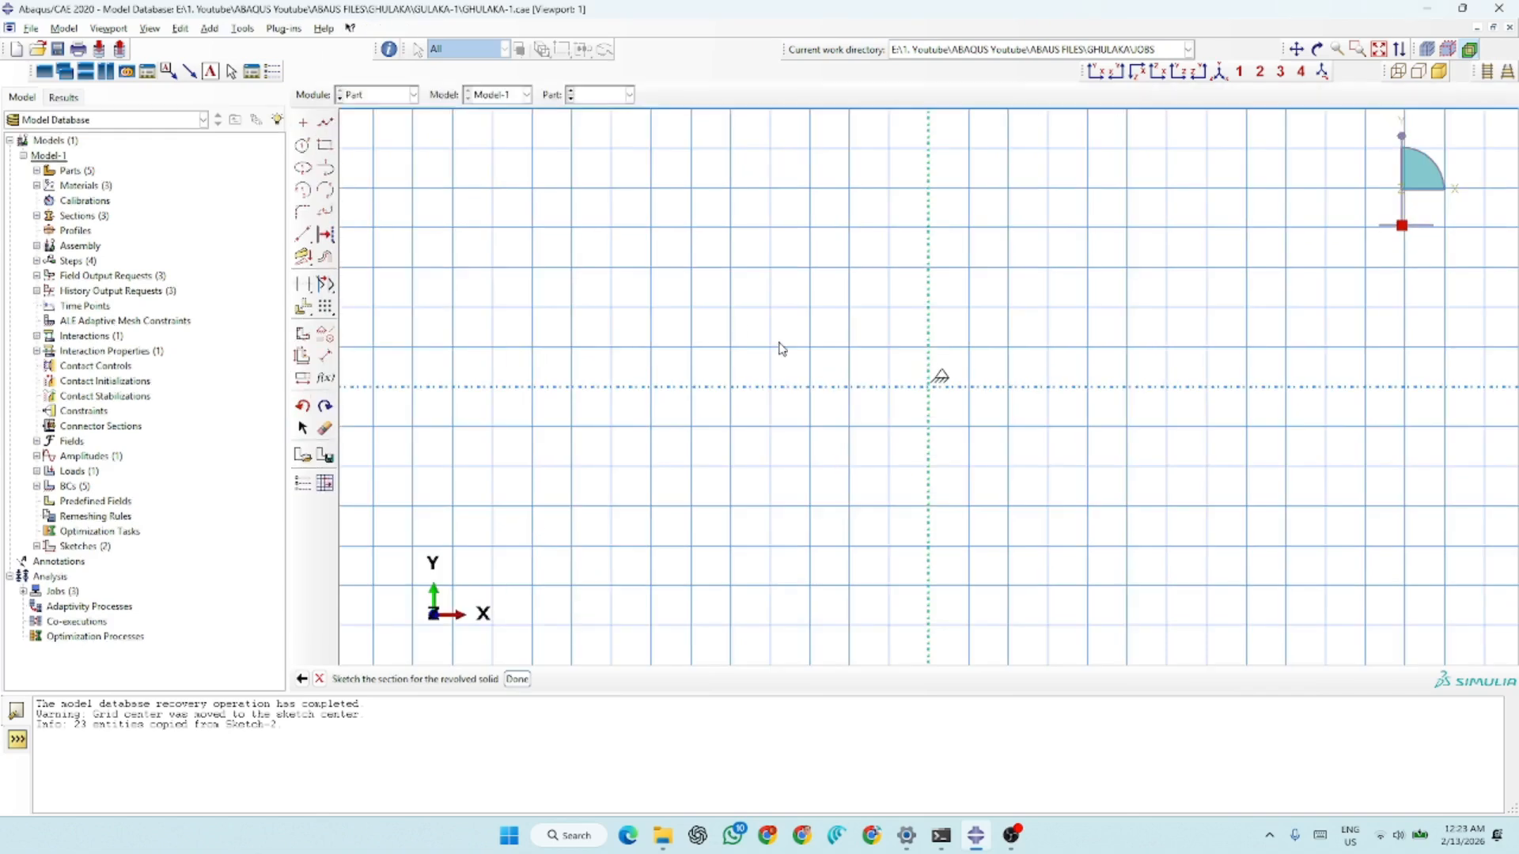
# Sketch a semicircular arc with both ends on the vertical axis and close it with a straight line along the axis
pyautogui.click(331, 192)
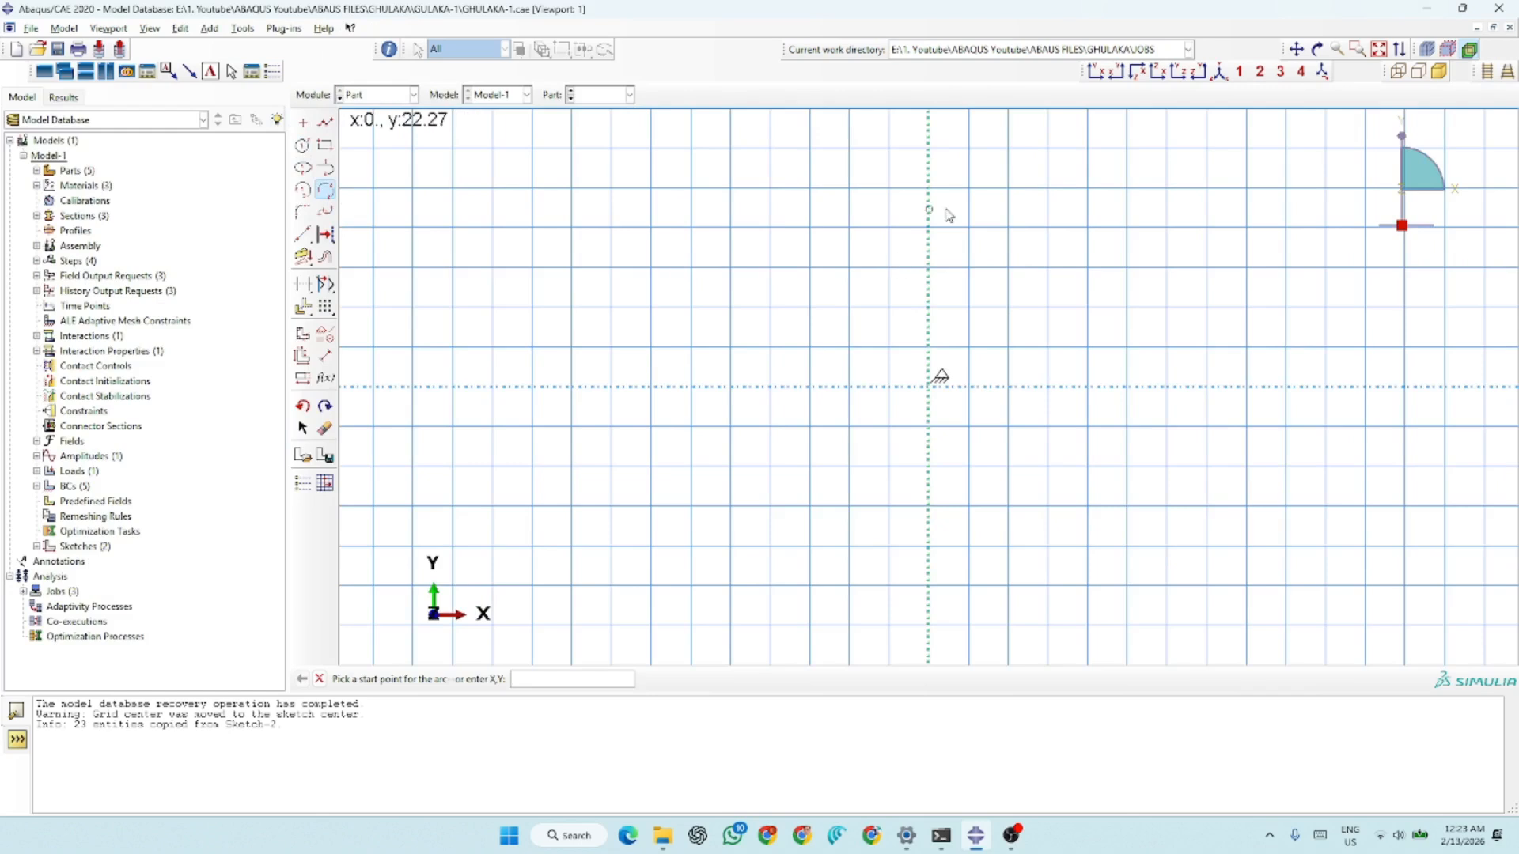
pyautogui.click(933, 182)
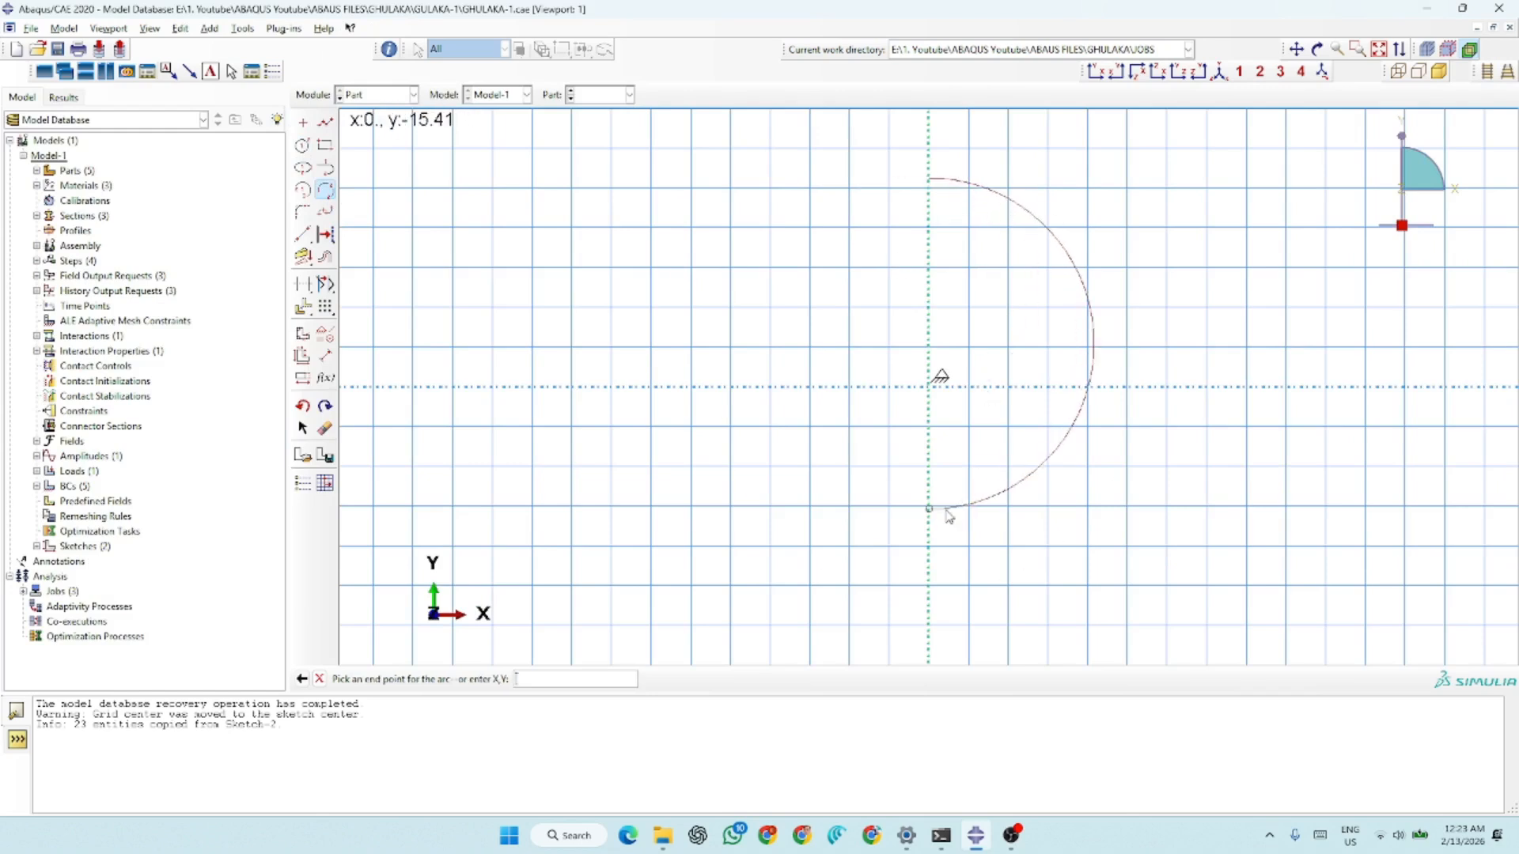
pyautogui.click(930, 537)
pyautogui.click(1098, 349)
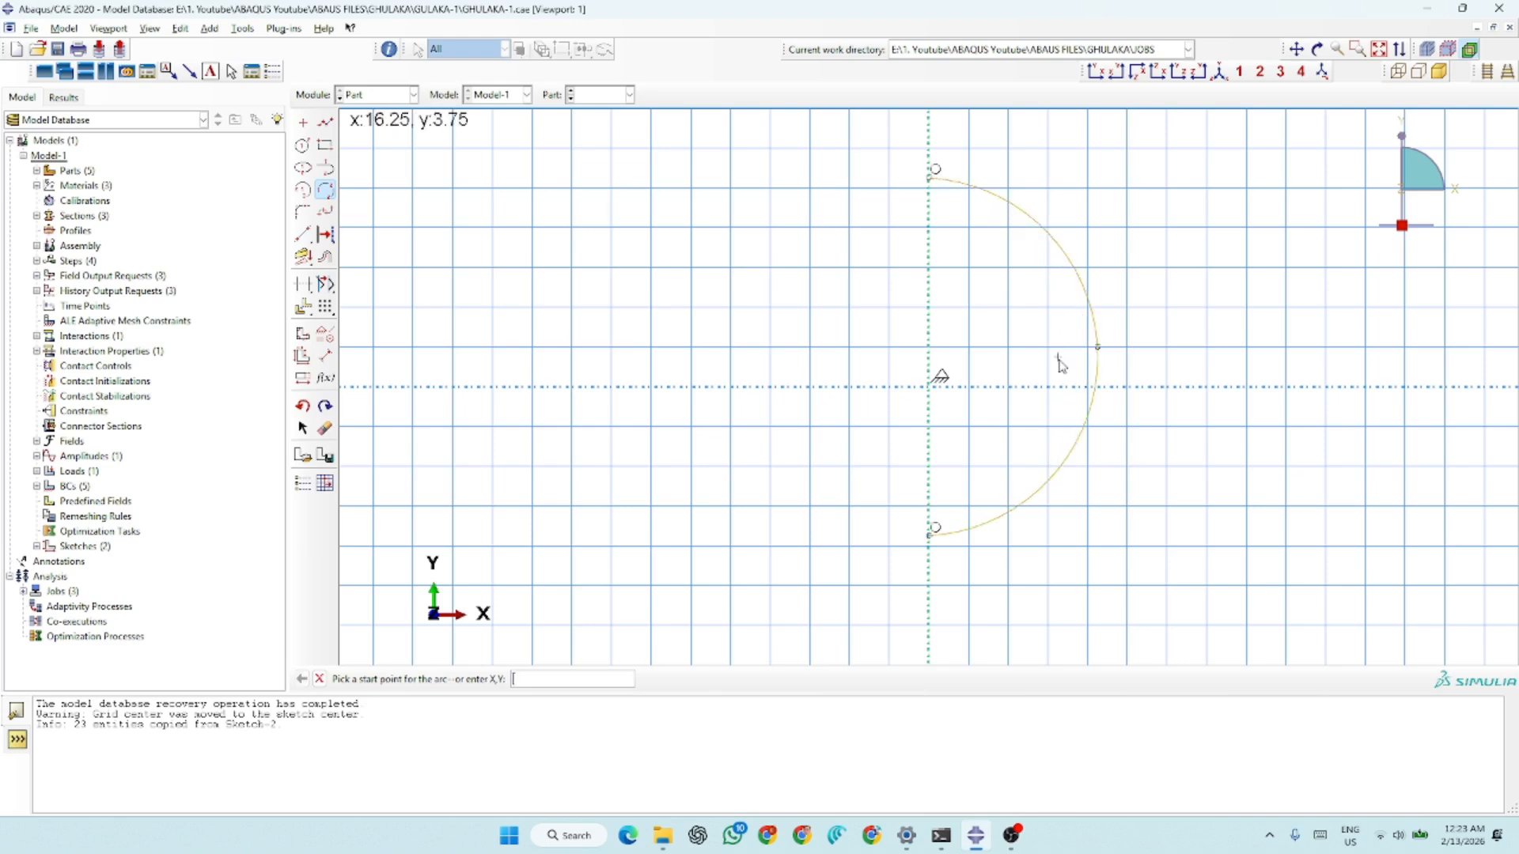
pyautogui.click(325, 123)
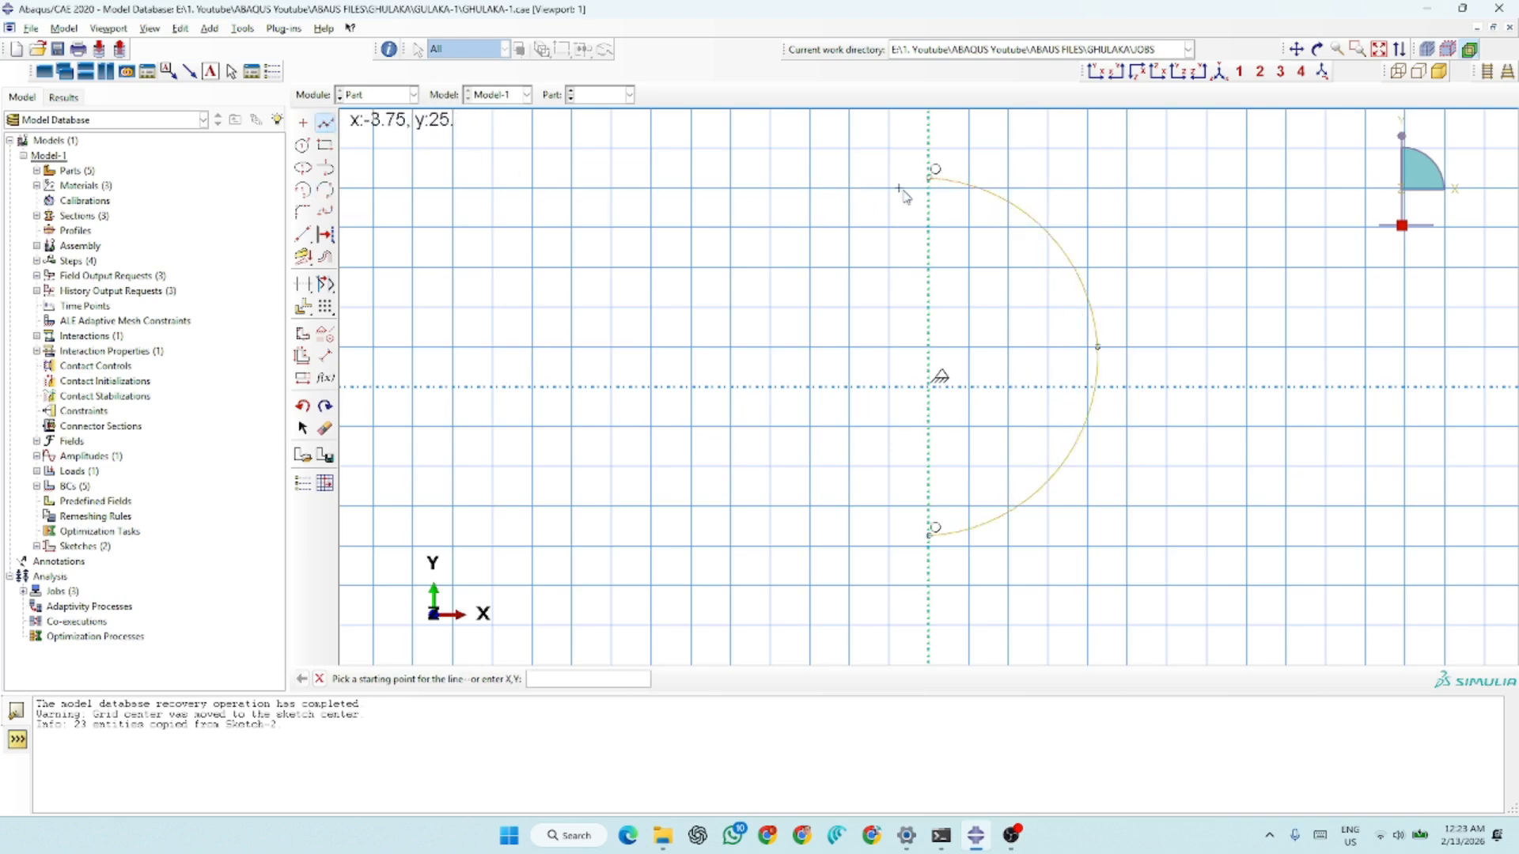
pyautogui.click(929, 178)
pyautogui.click(929, 535)
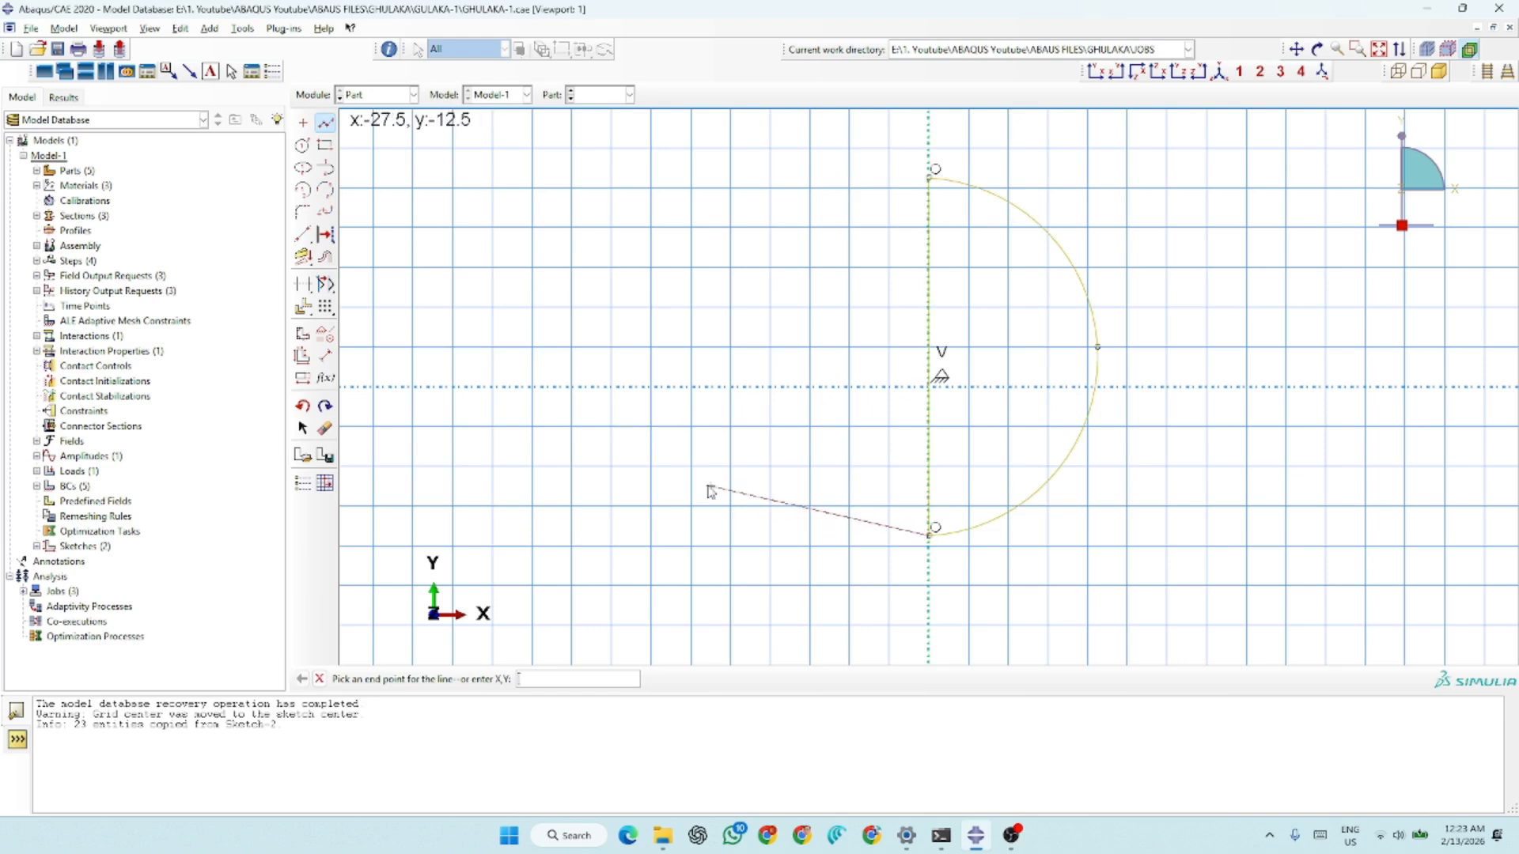
pyautogui.press('Escape')
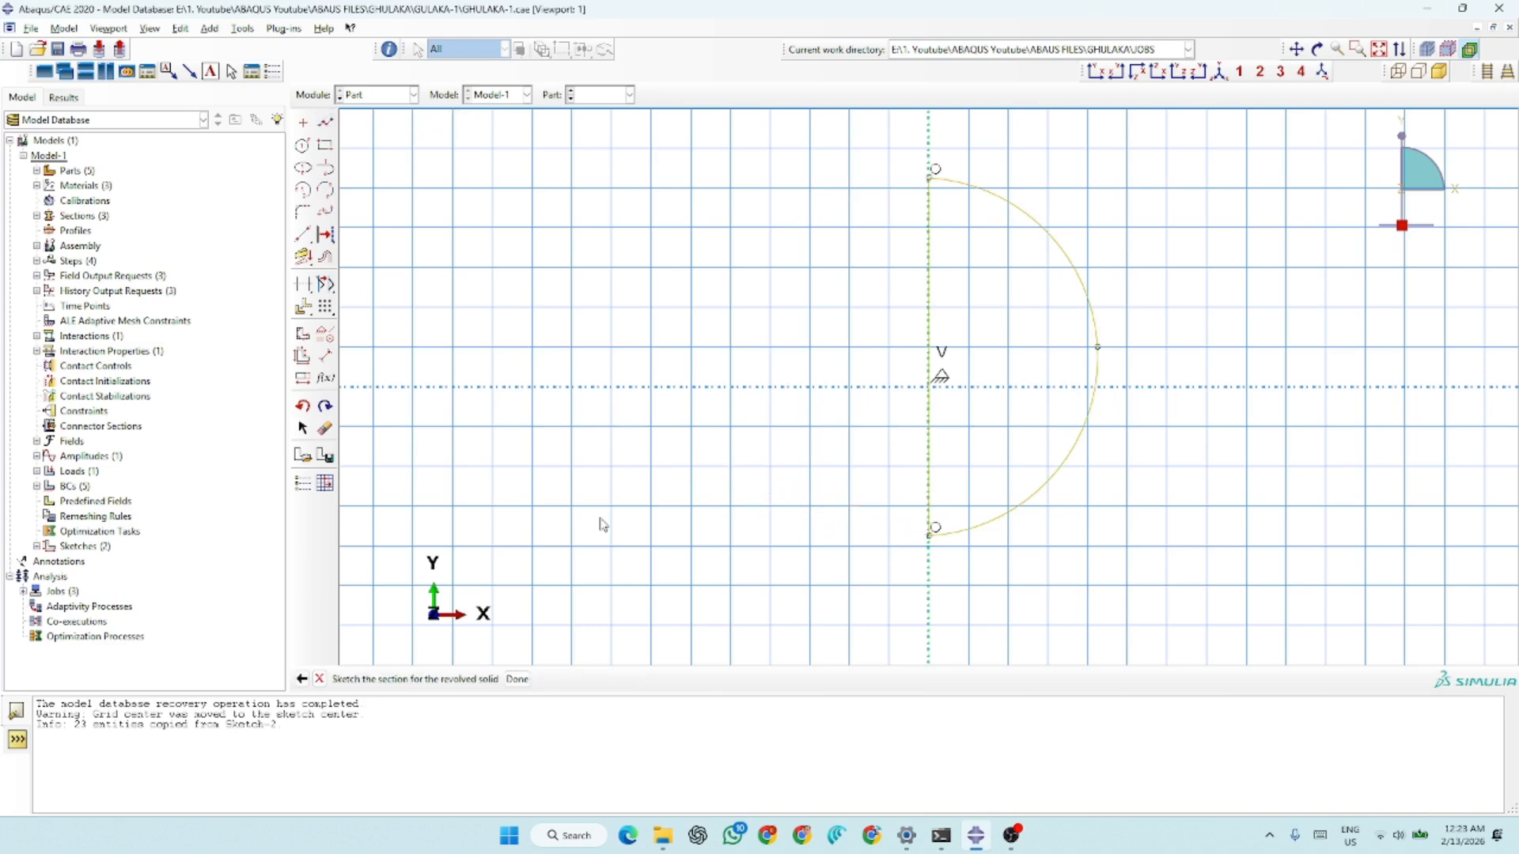
# Finish the half-circle section and revolve it a full turn into a solid sphere
pyautogui.click(516, 678)
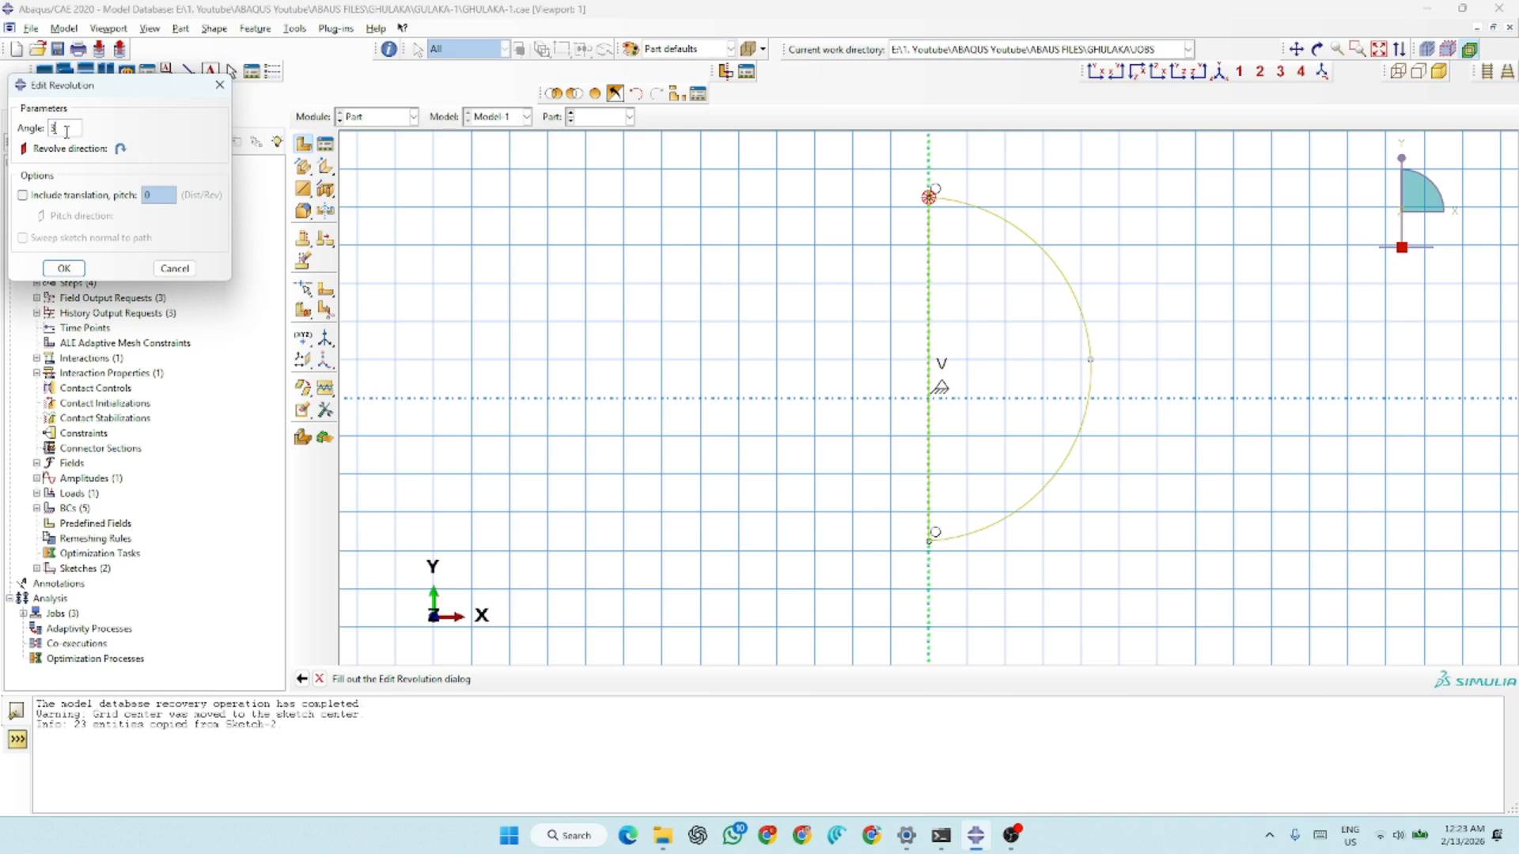
pyautogui.press('Return')
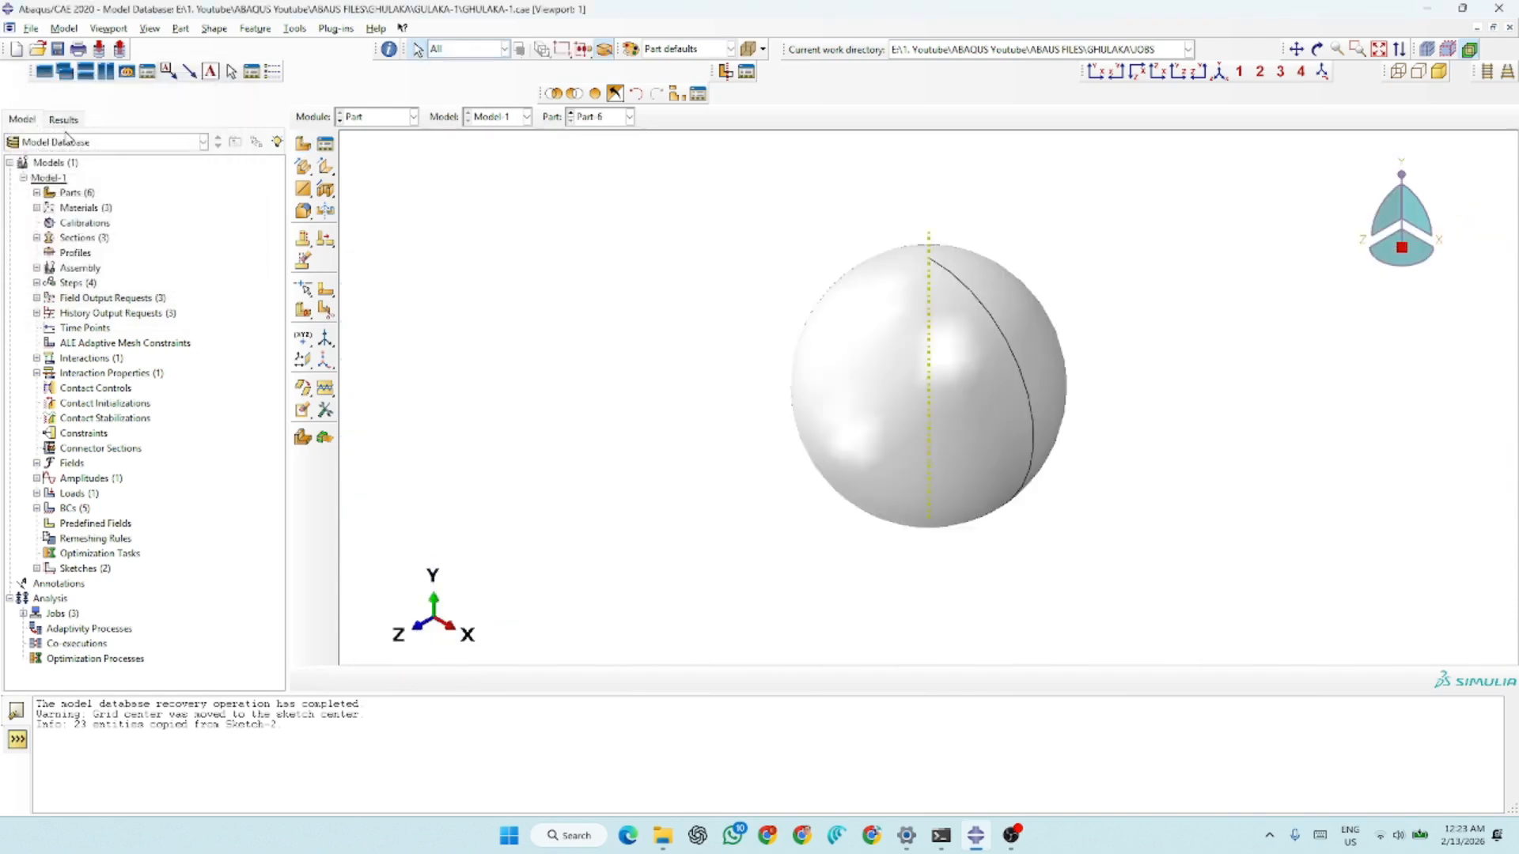
pyautogui.scroll(4, 560, 418)
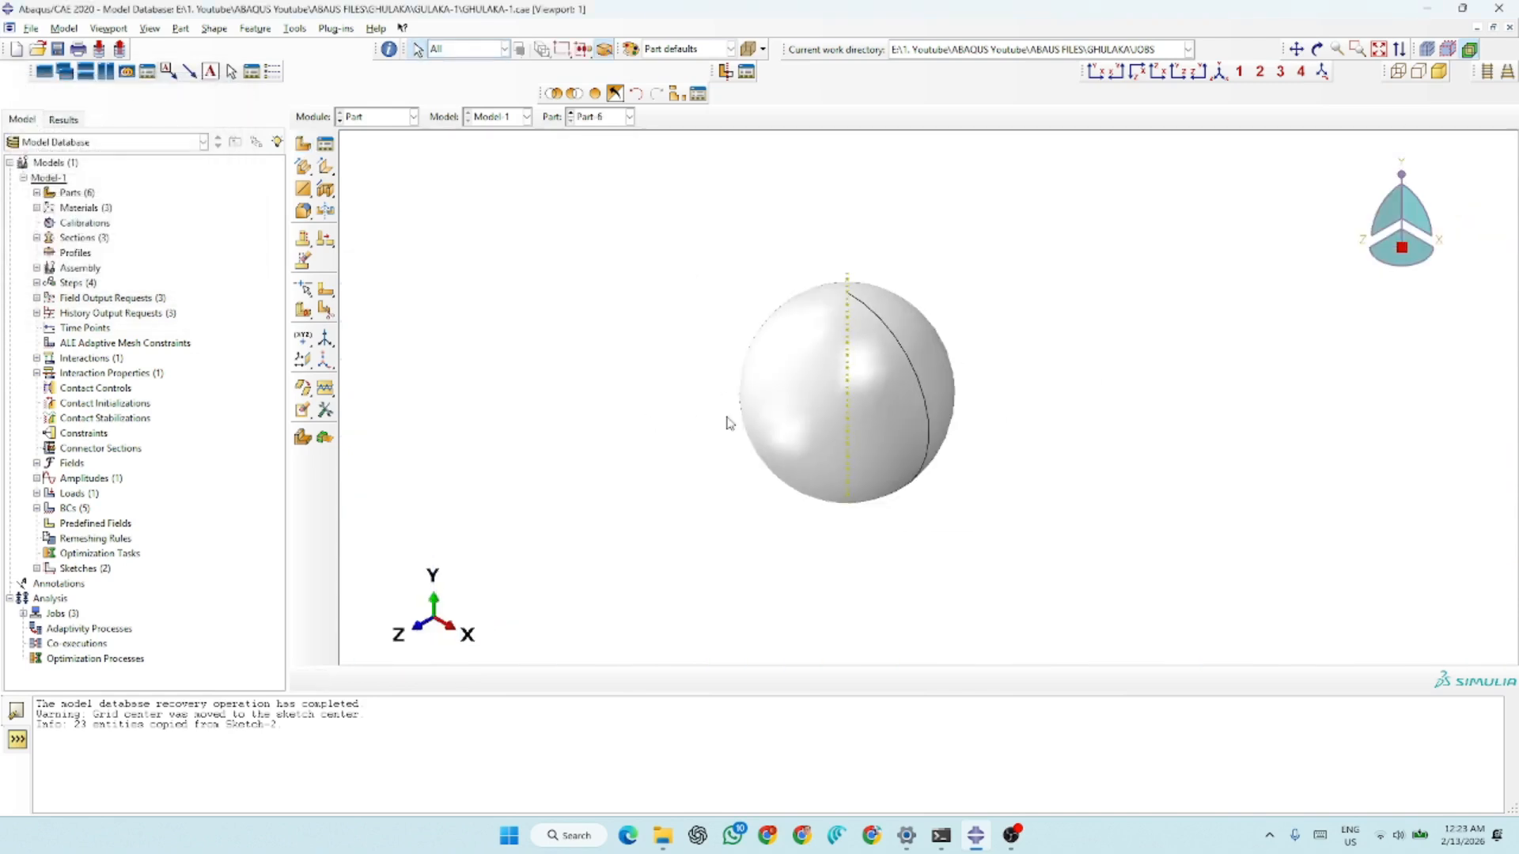
pyautogui.scroll(-4, 984, 360)
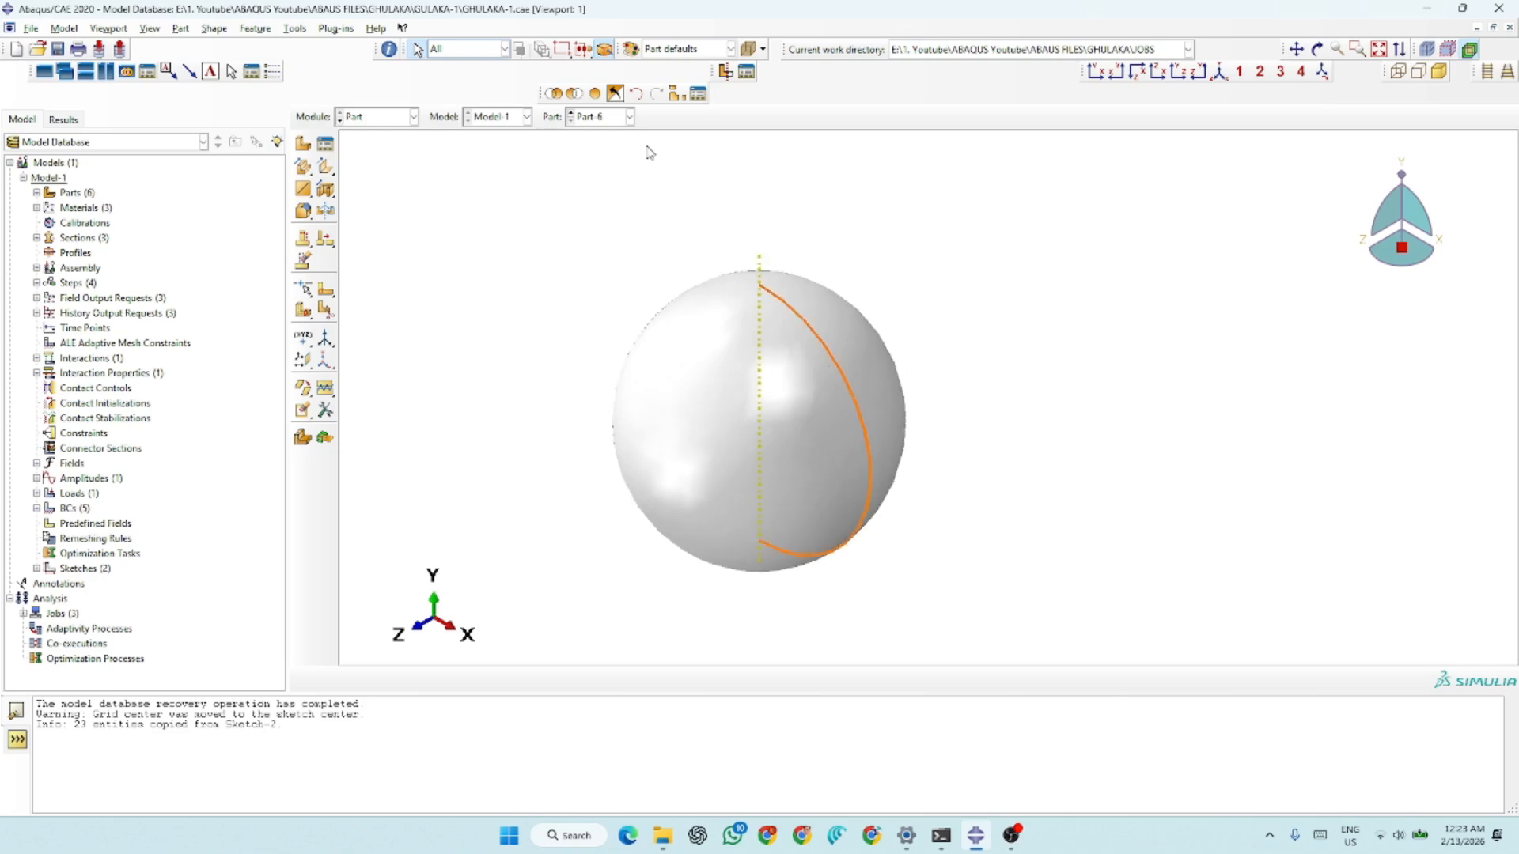
# Display Part-3, the slingshot band with its pouch
pyautogui.click(607, 117)
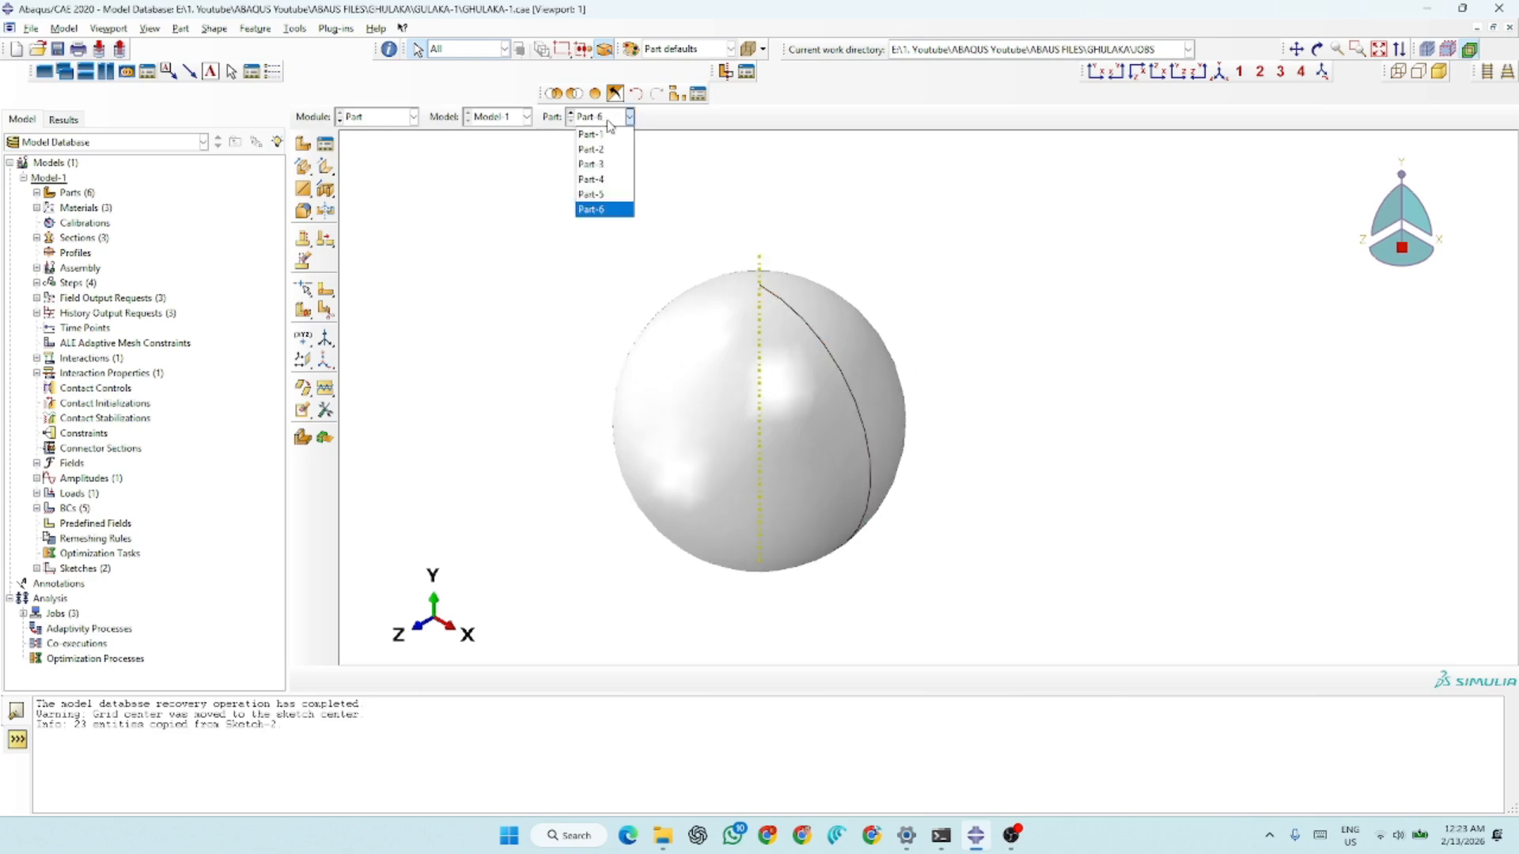
pyautogui.click(609, 164)
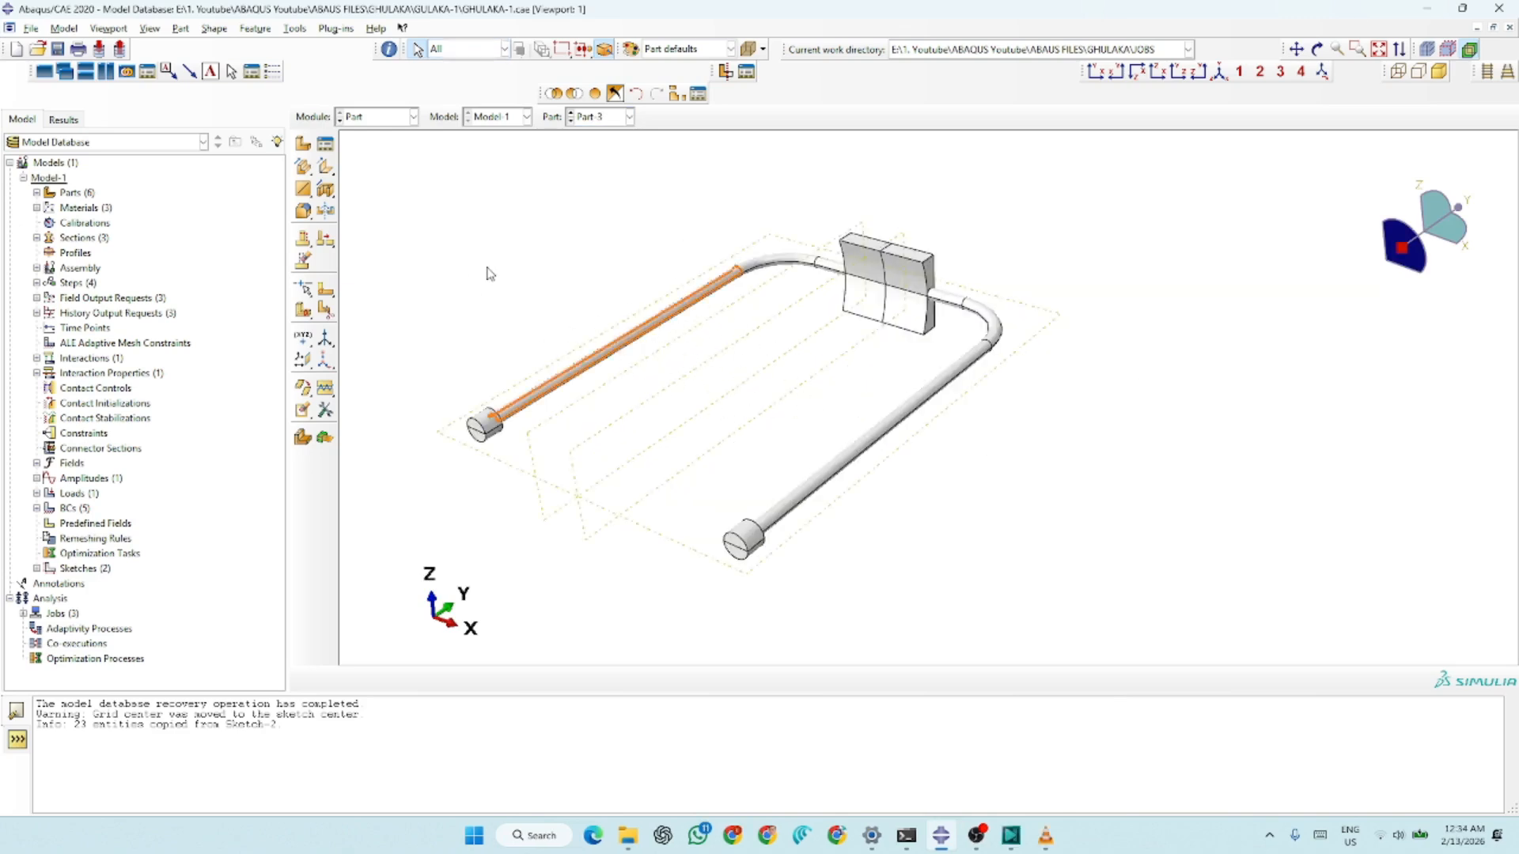
pyautogui.click(303, 144)
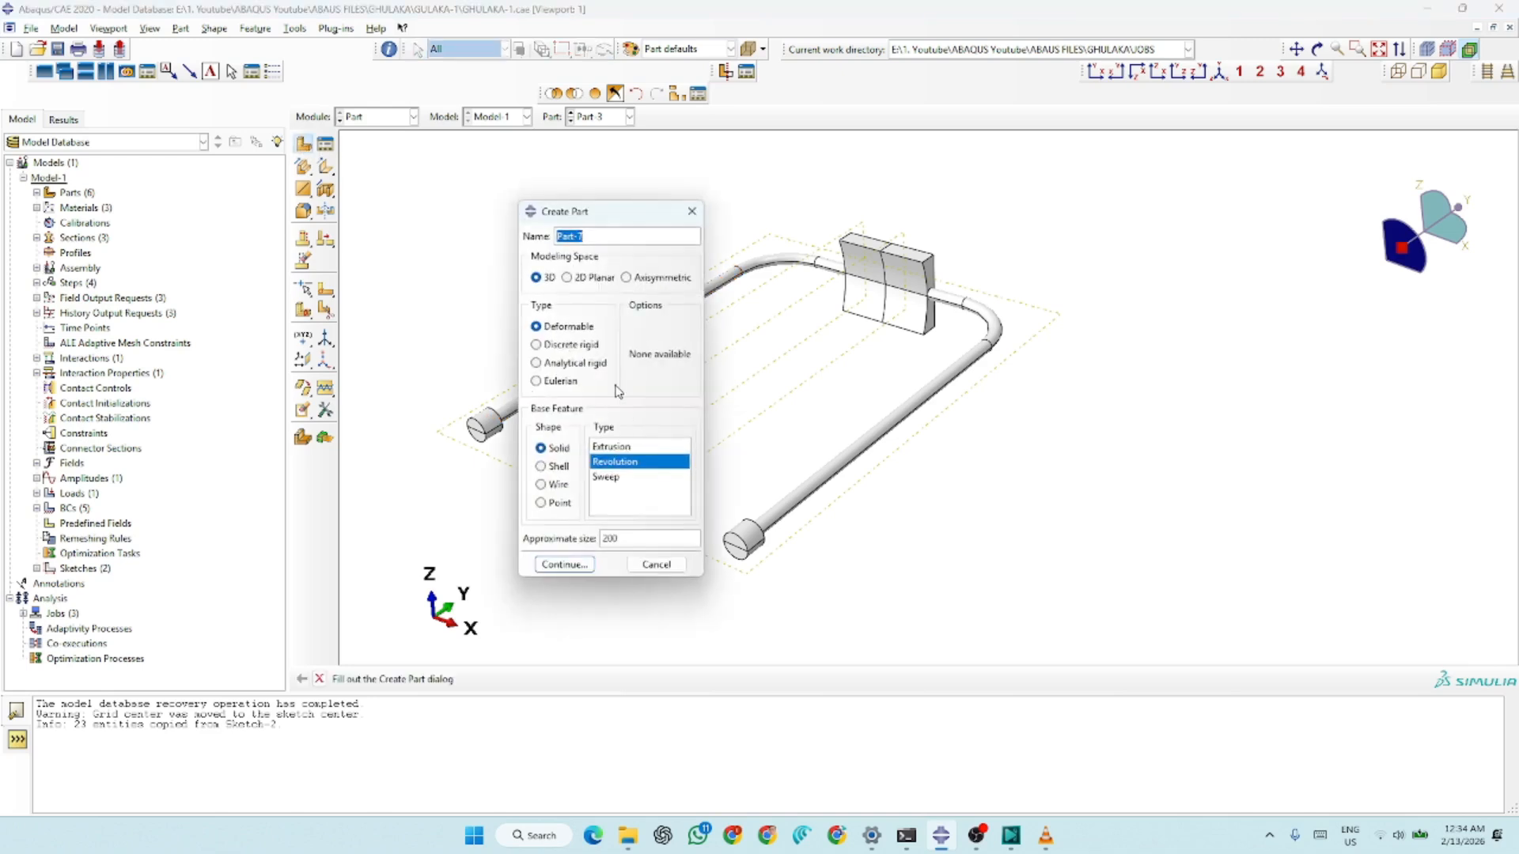
pyautogui.click(624, 479)
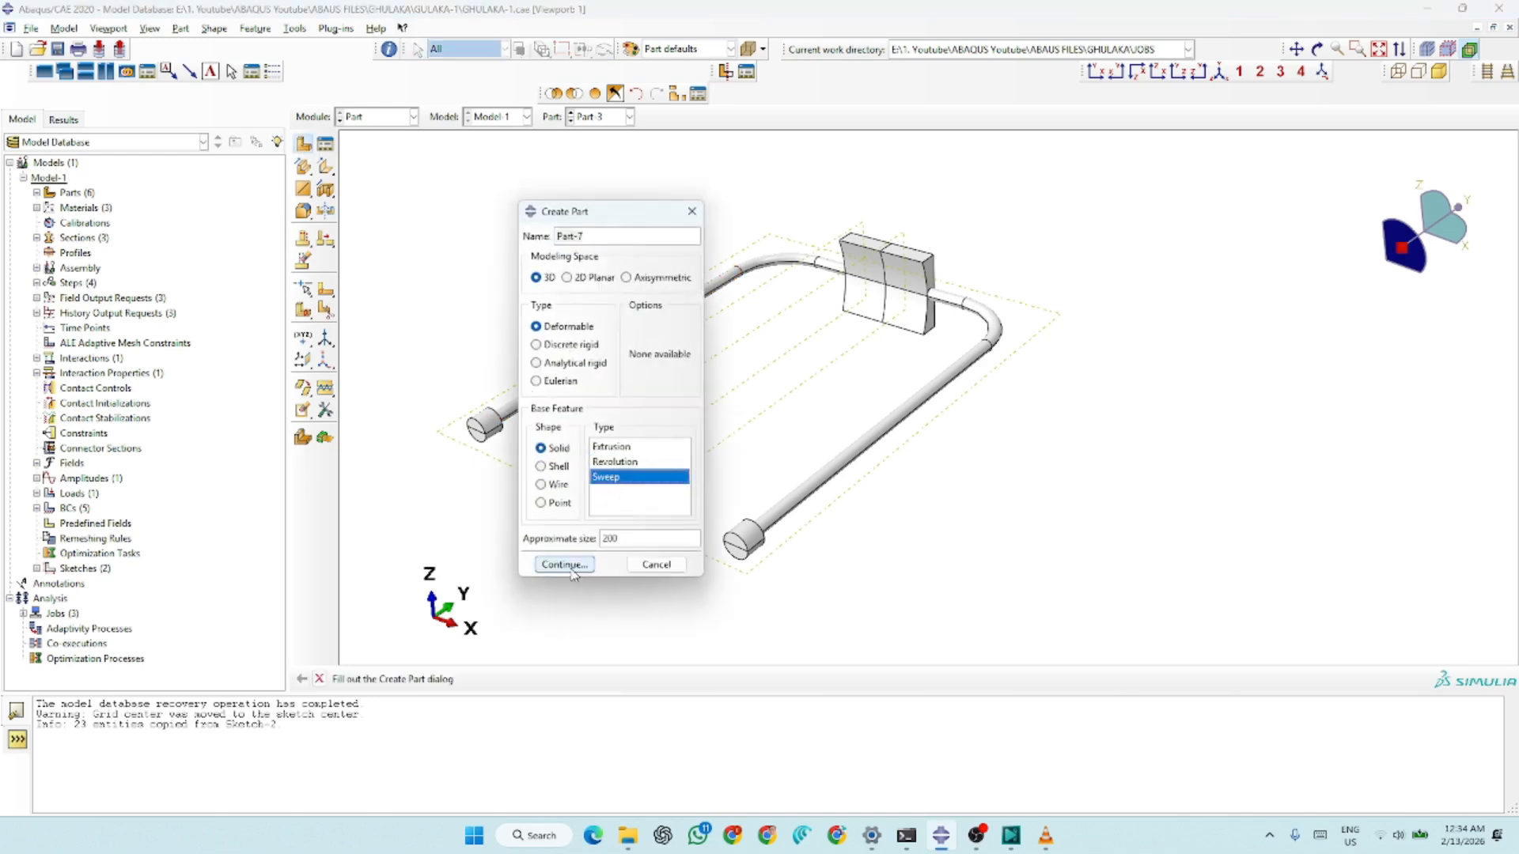
pyautogui.click(646, 567)
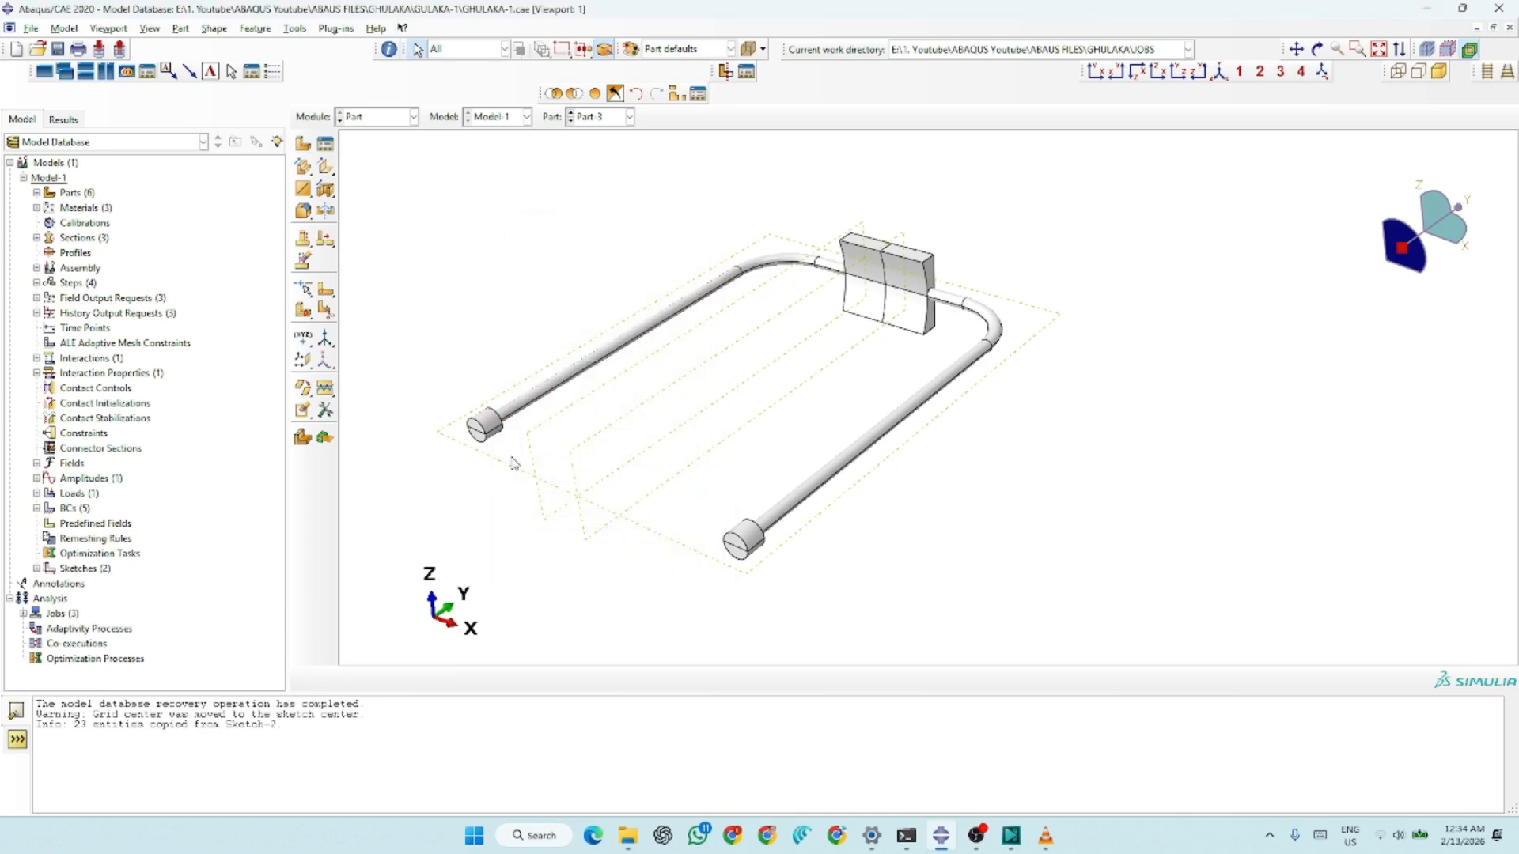
# Examine Part-3's cylindrical band end, the available solid creation tools, and the curved pouch block with its adjoining band sections
pyautogui.scroll(5, 477, 446)
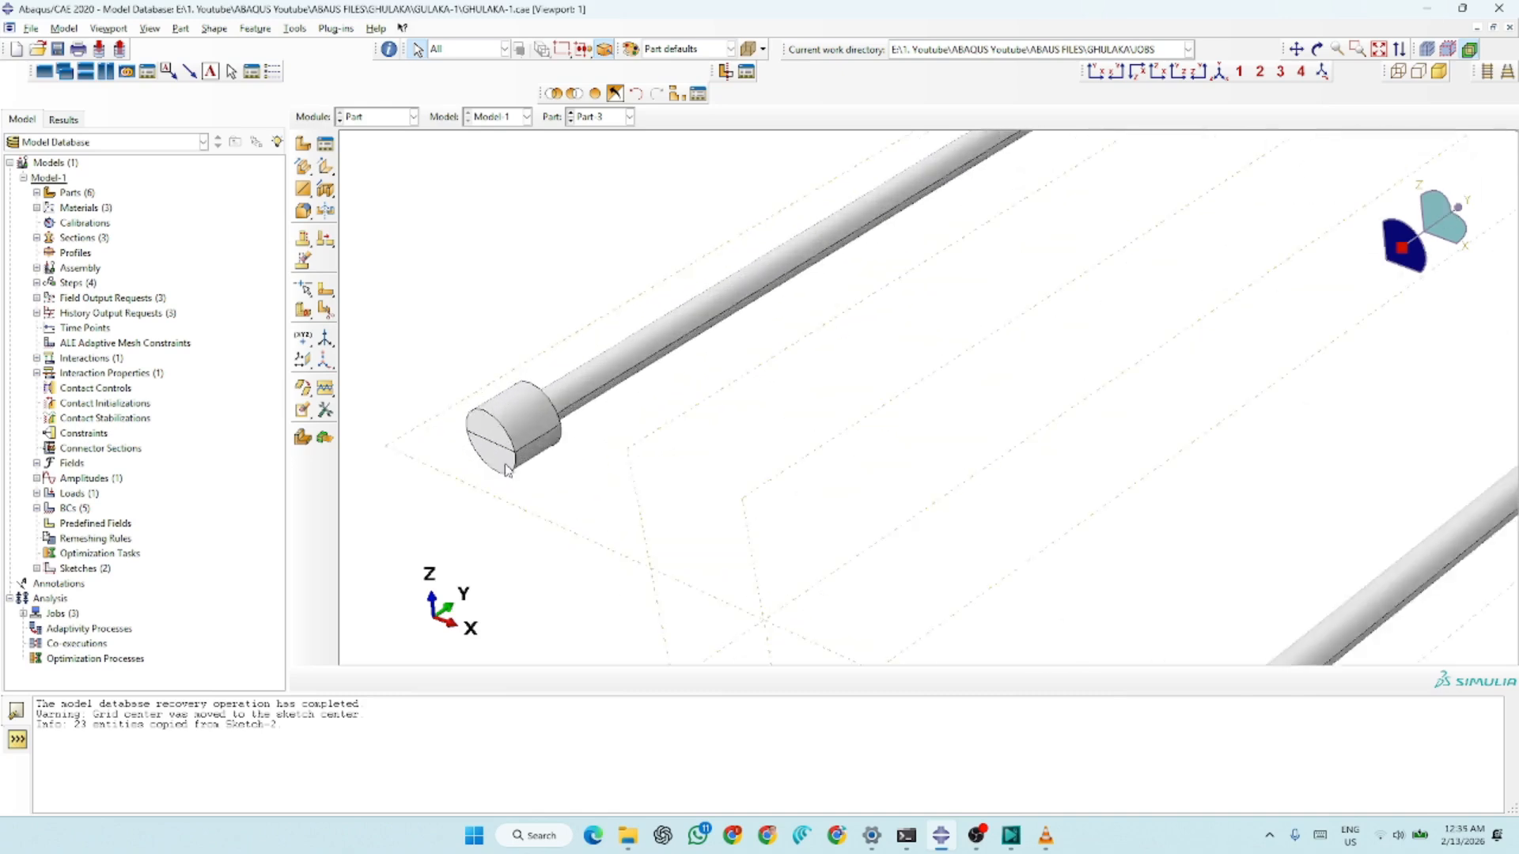
pyautogui.scroll(2, 538, 463)
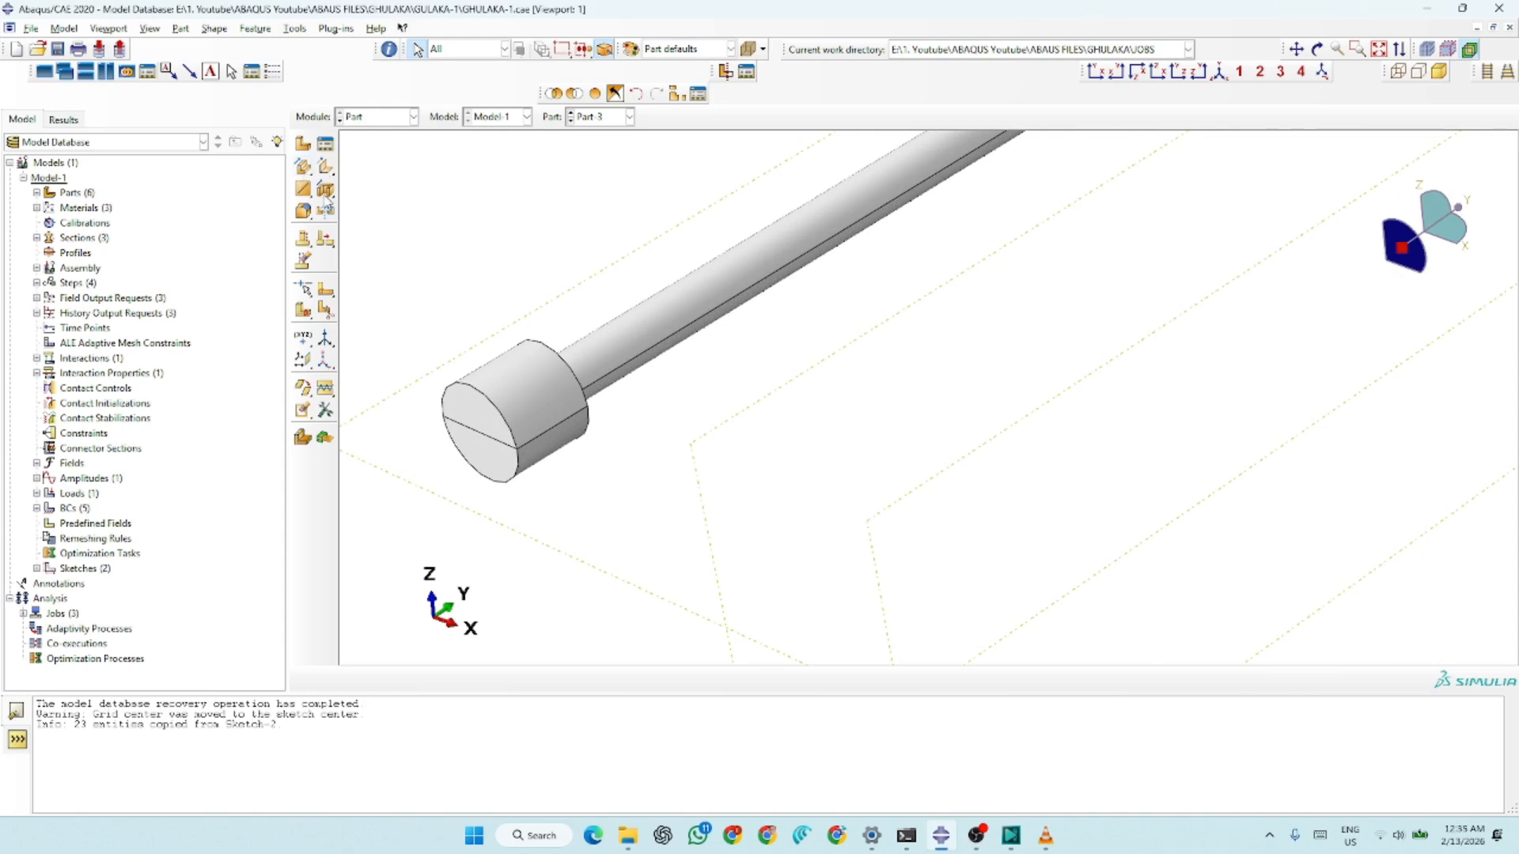
pyautogui.click(312, 171)
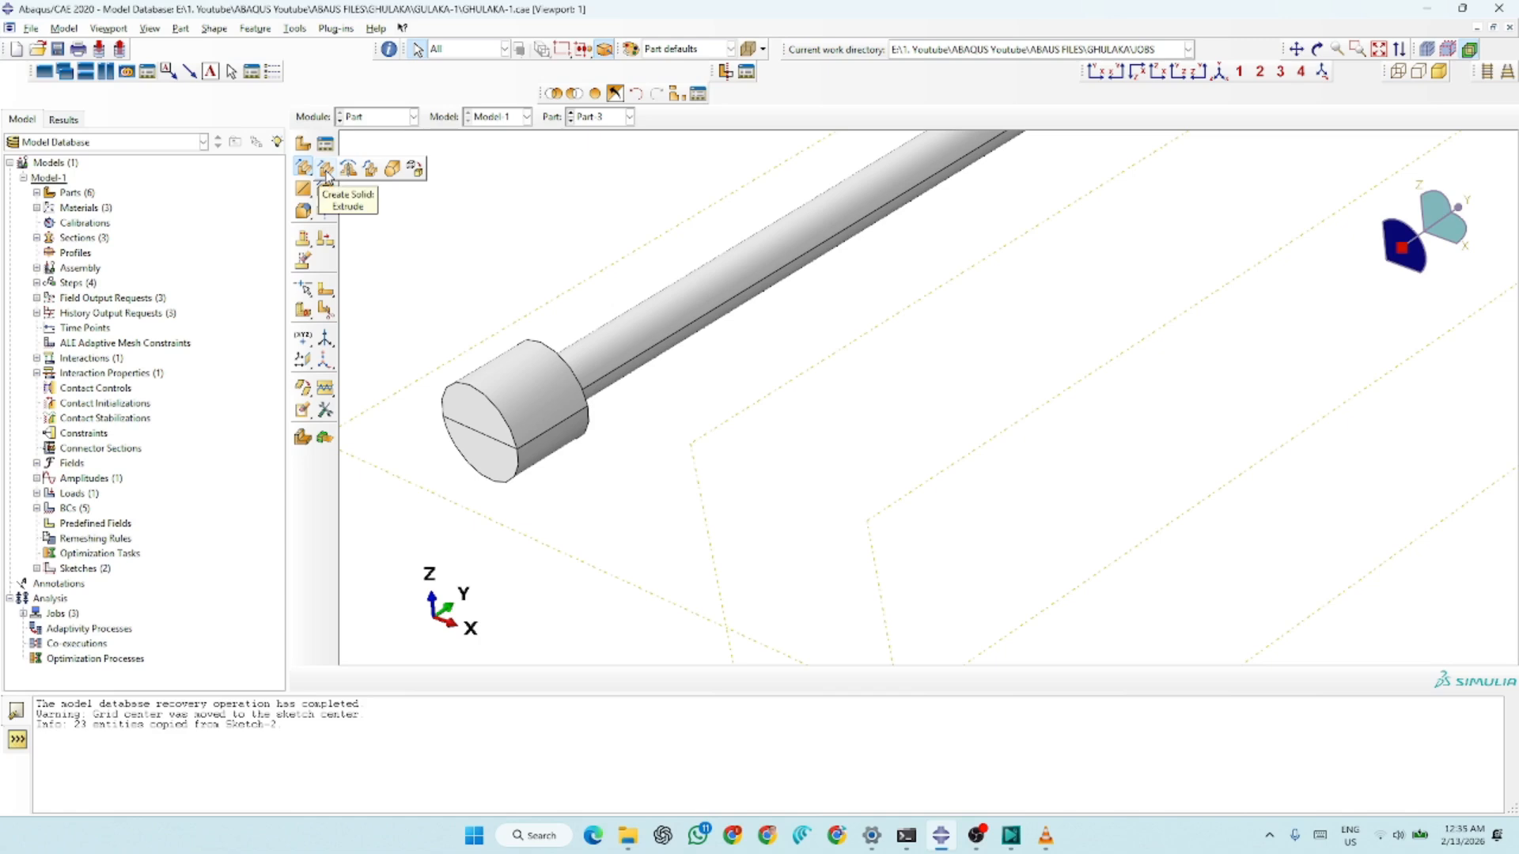
pyautogui.click(454, 224)
pyautogui.scroll(-2, 533, 443)
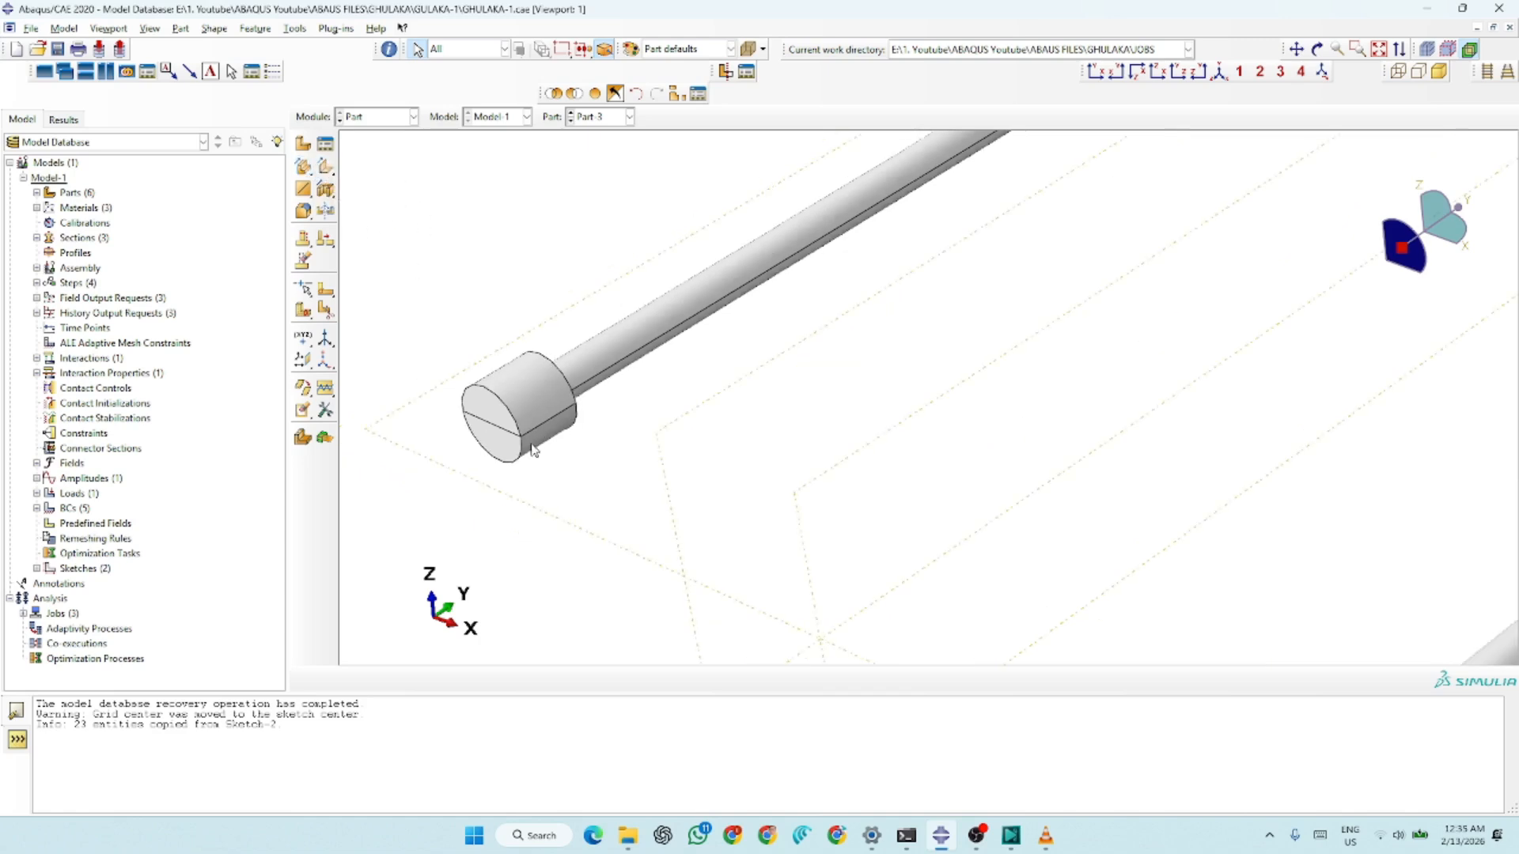
pyautogui.scroll(-5, 534, 448)
pyautogui.scroll(1, 1106, 267)
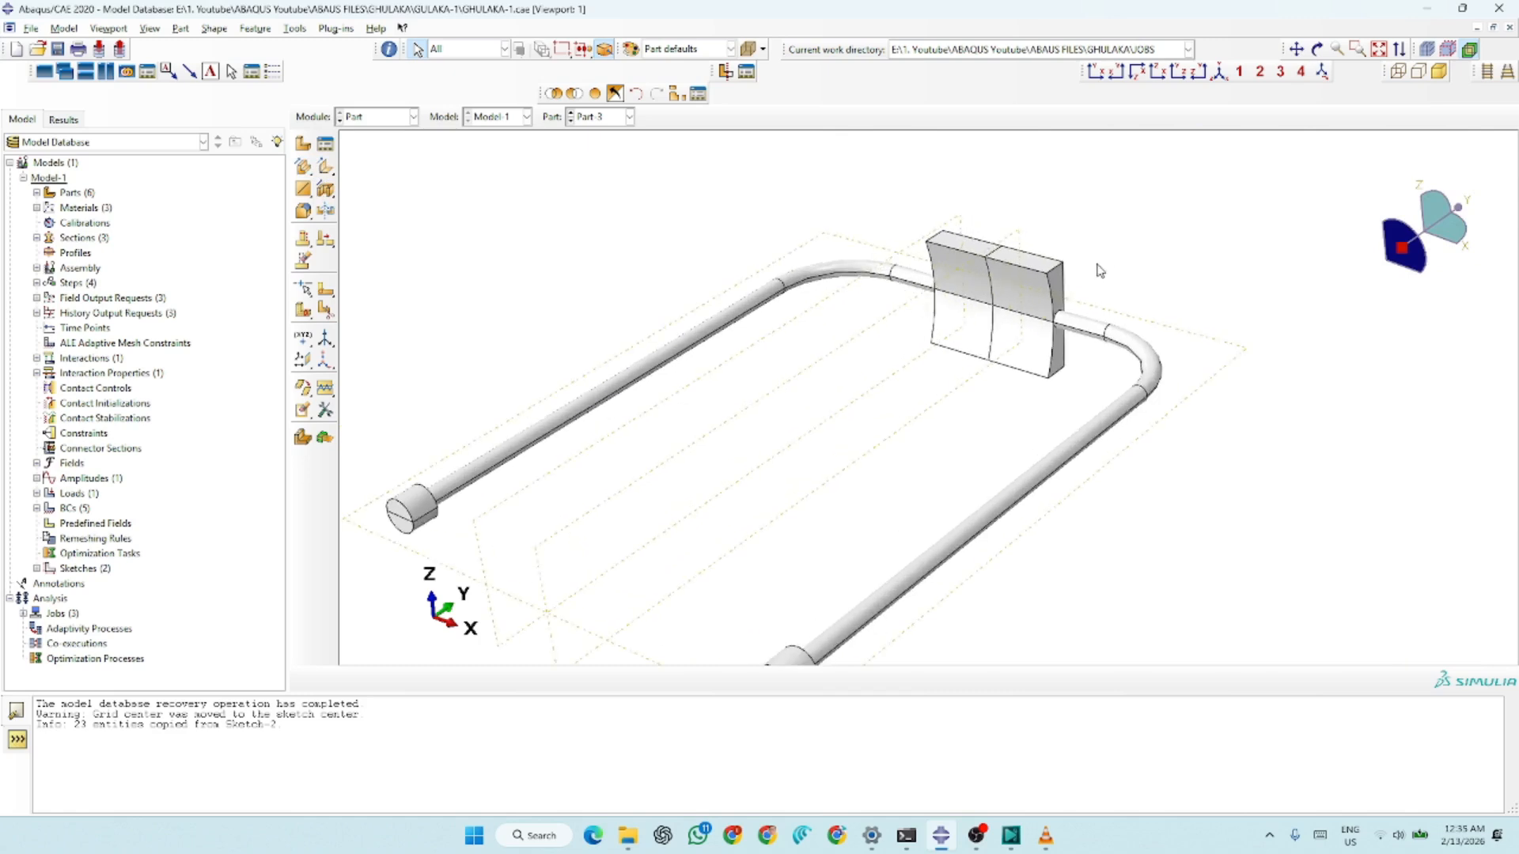
pyautogui.scroll(4, 1054, 289)
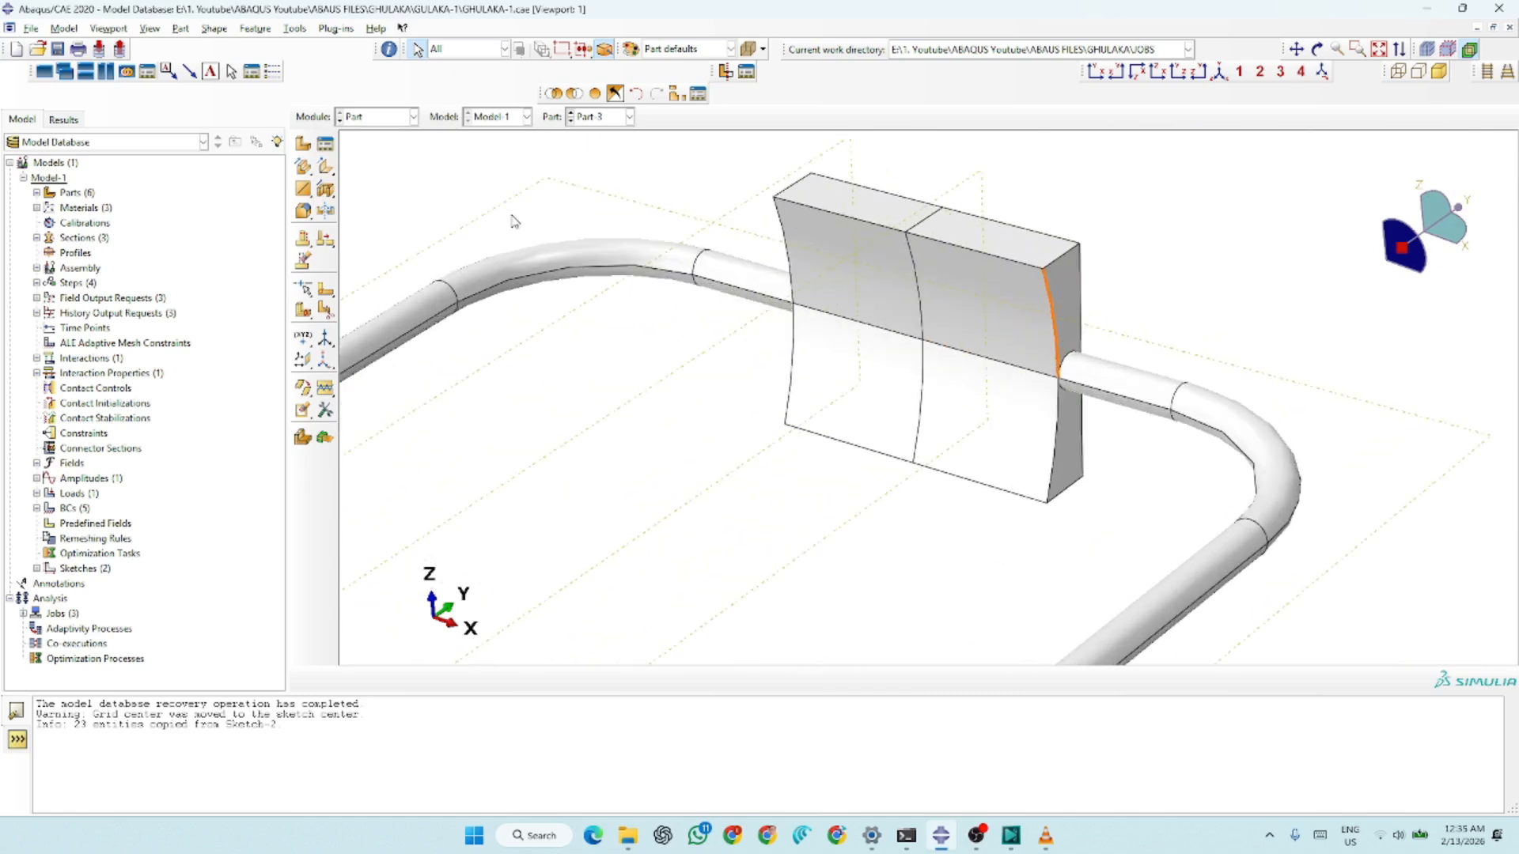
pyautogui.click(334, 192)
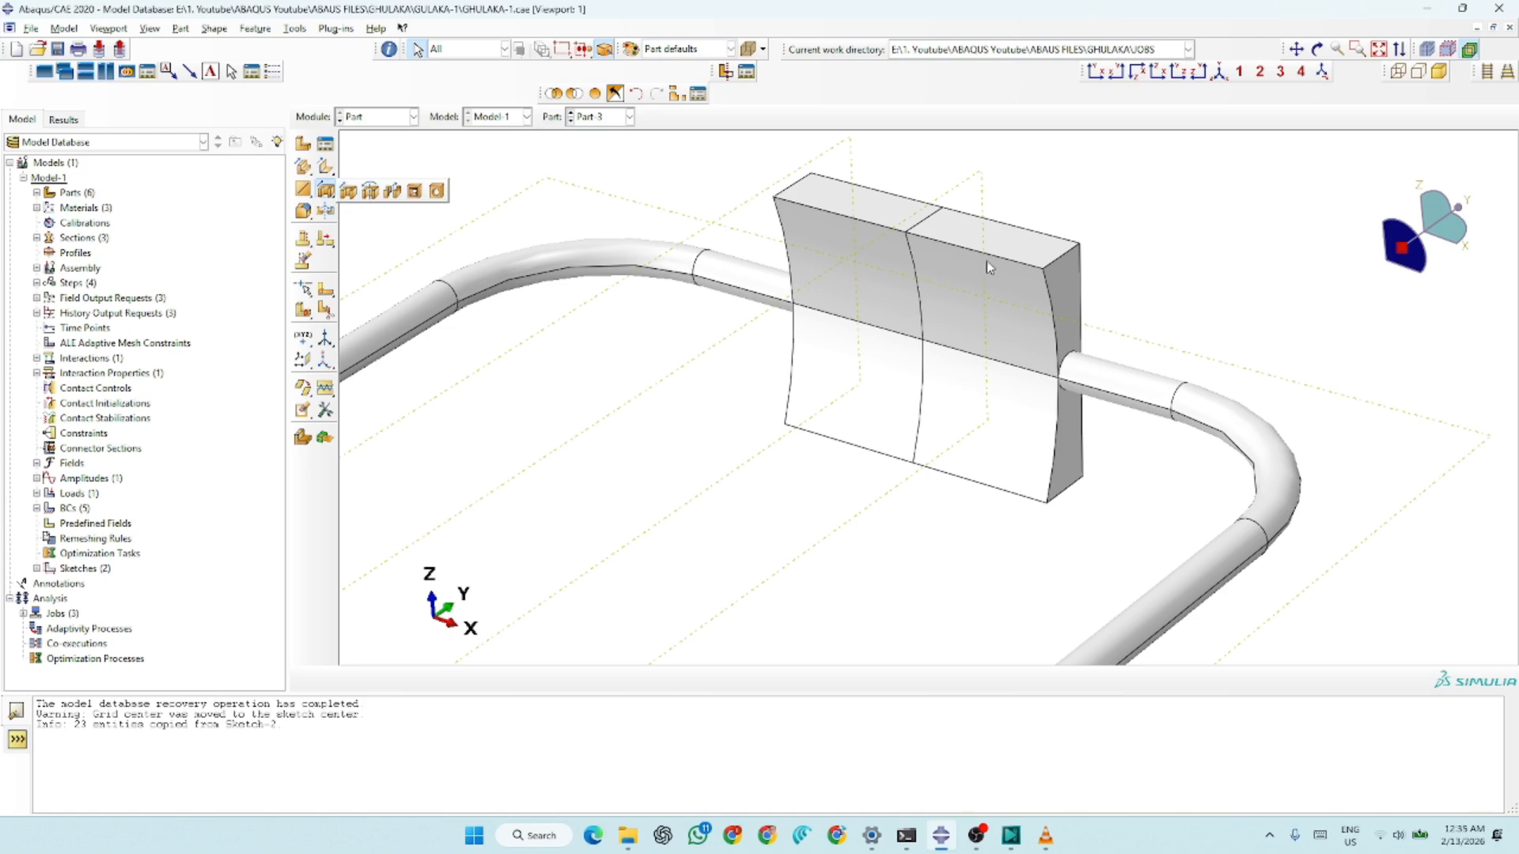
pyautogui.scroll(5, 1107, 231)
pyautogui.scroll(2, 1096, 229)
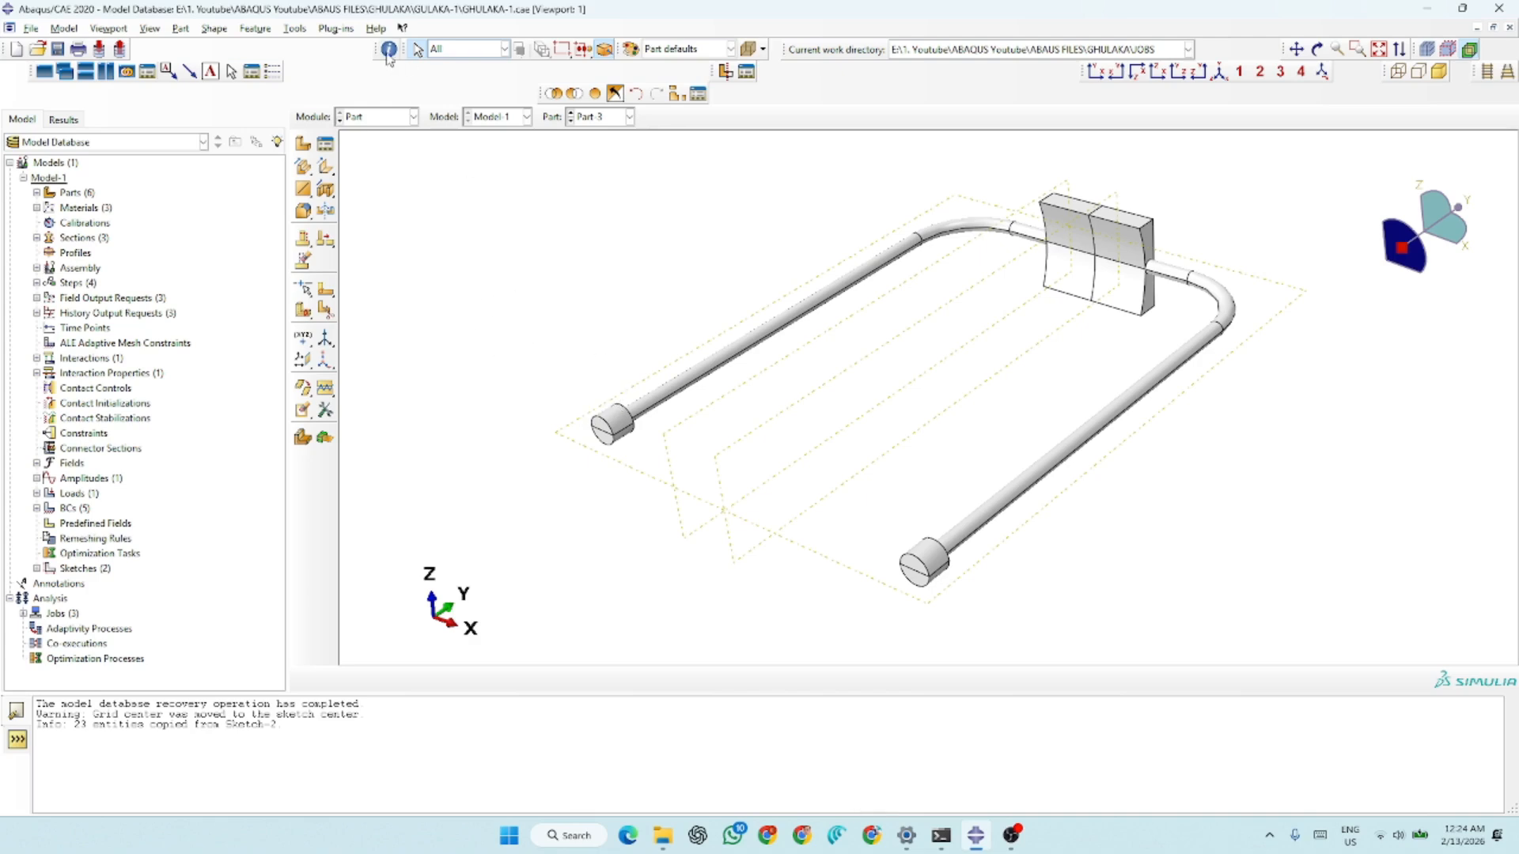
# Switch to the Property module and display Part-1, the slingshot frame
pyautogui.click(377, 121)
pyautogui.click(376, 145)
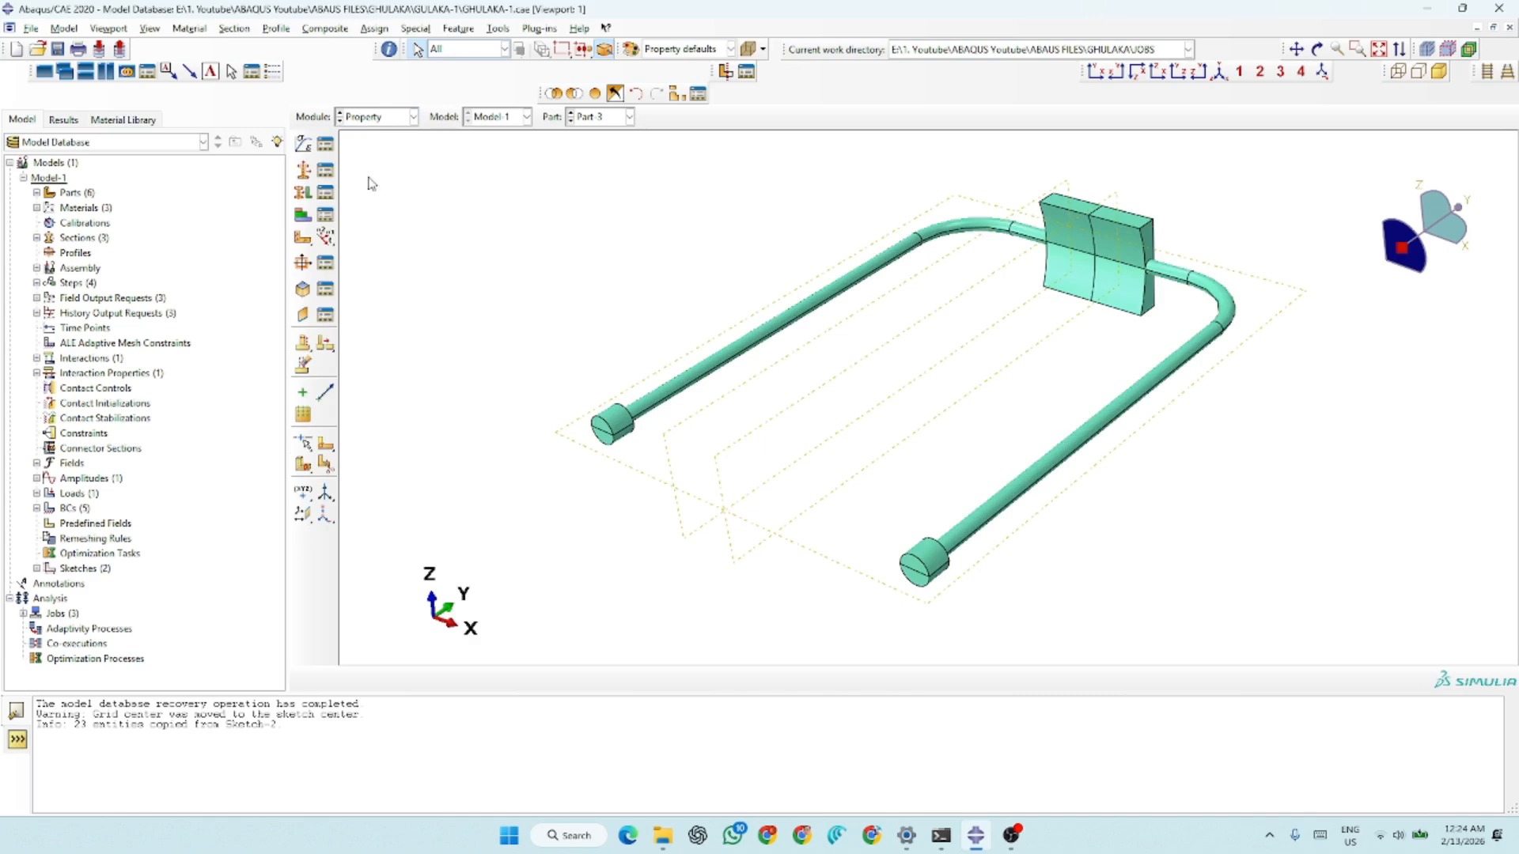
pyautogui.click(593, 120)
pyautogui.click(595, 132)
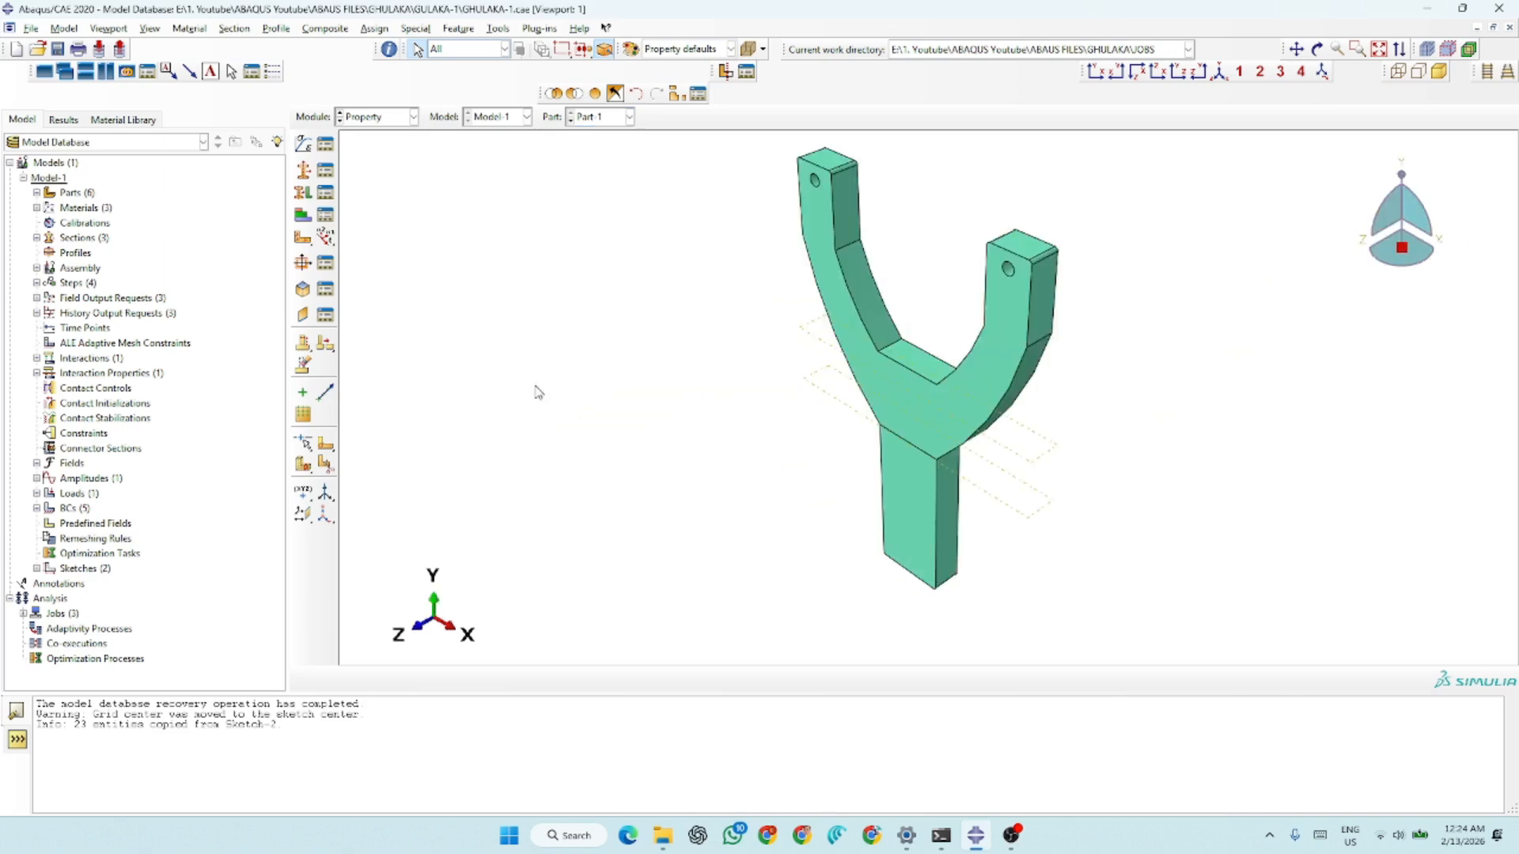
# Open the WOOD material definition and review its density and isotropic elastic data
pyautogui.click(324, 147)
pyautogui.click(449, 301)
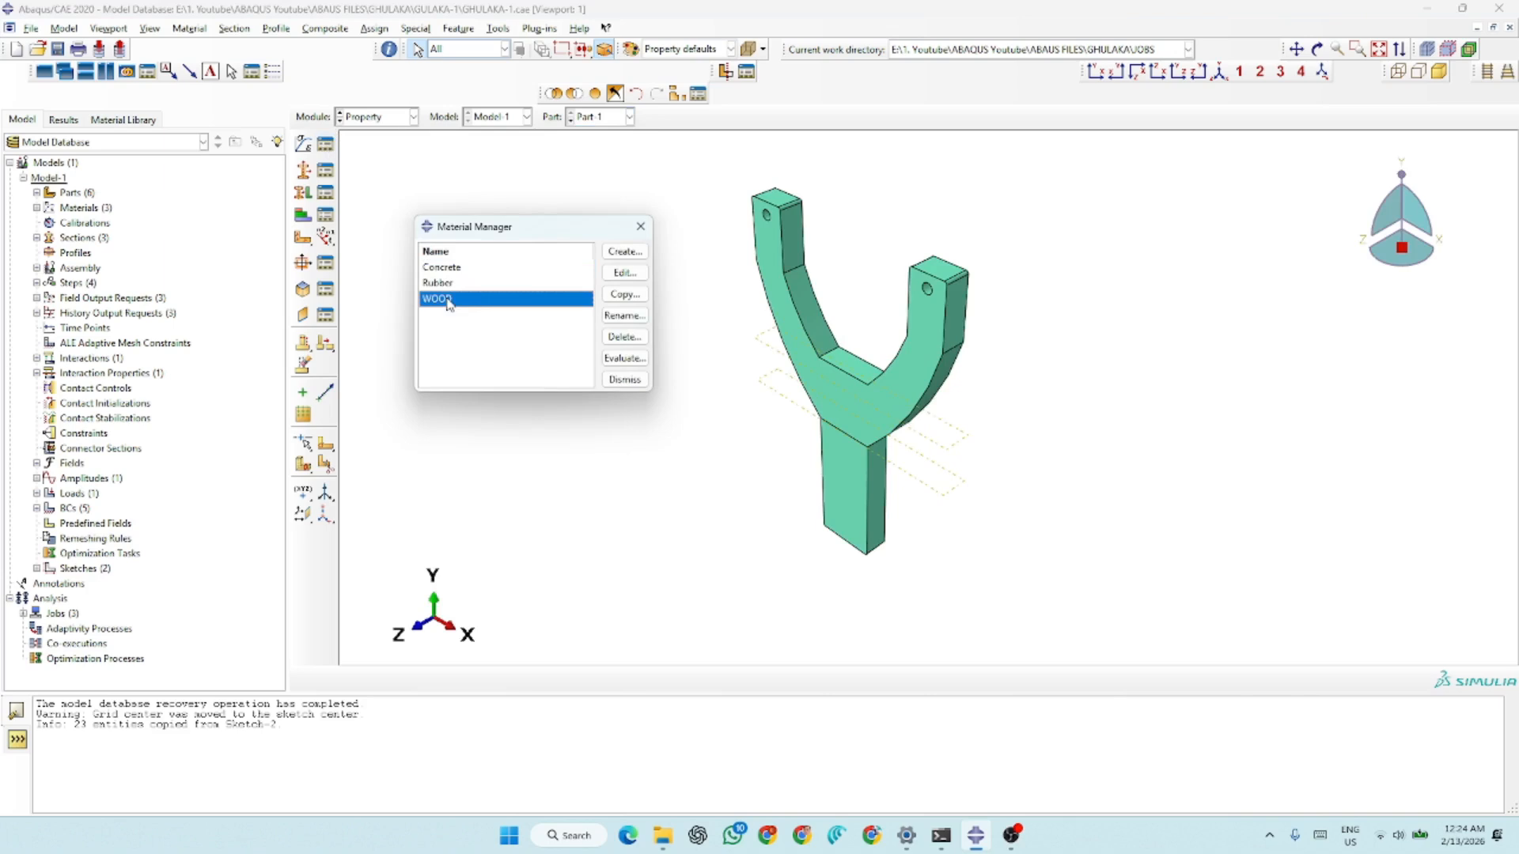
pyautogui.click(624, 272)
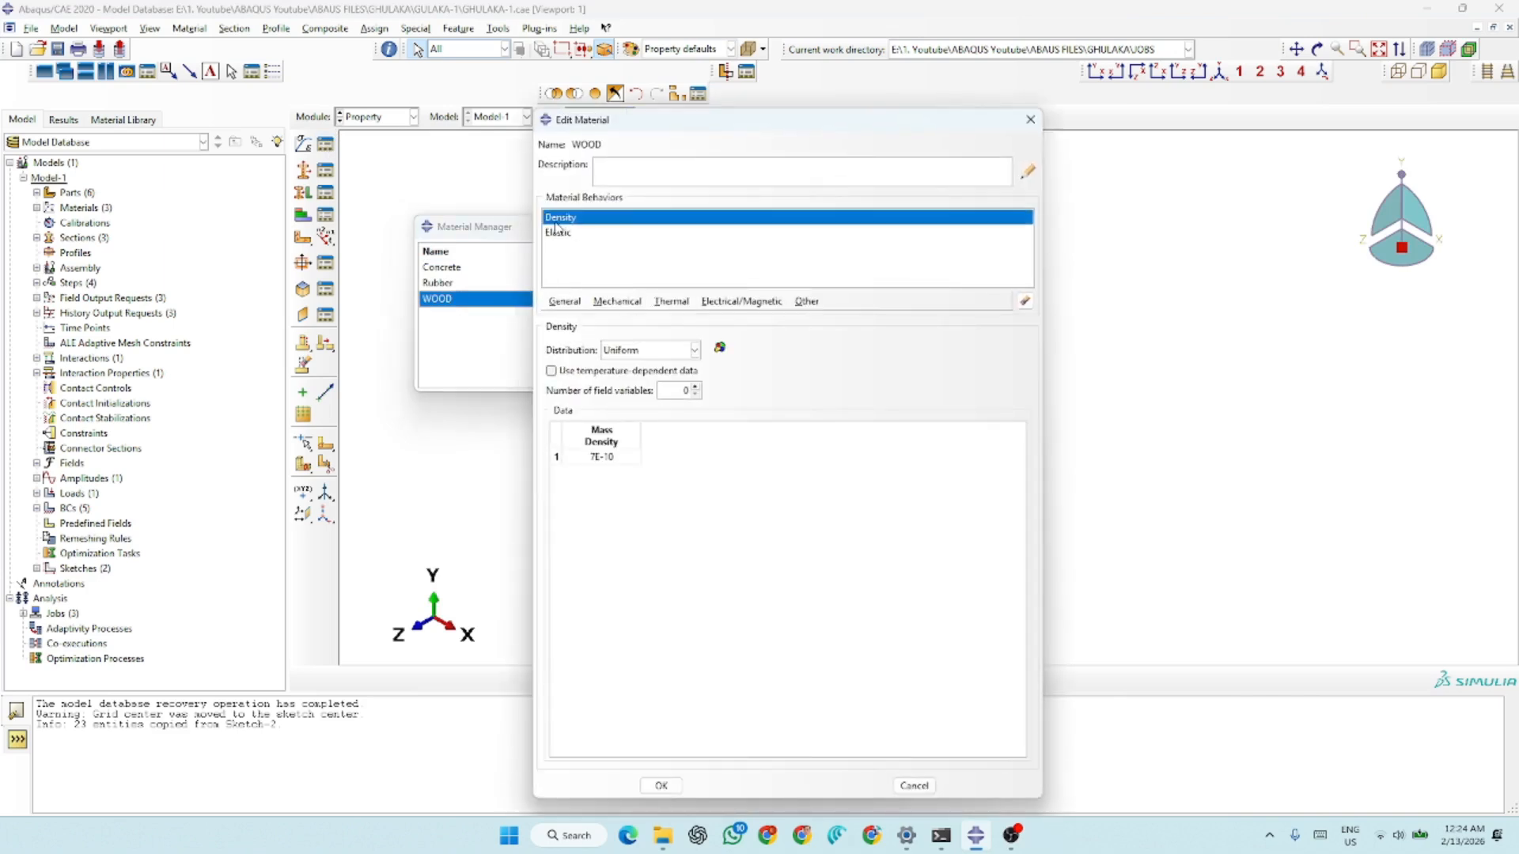
pyautogui.click(609, 457)
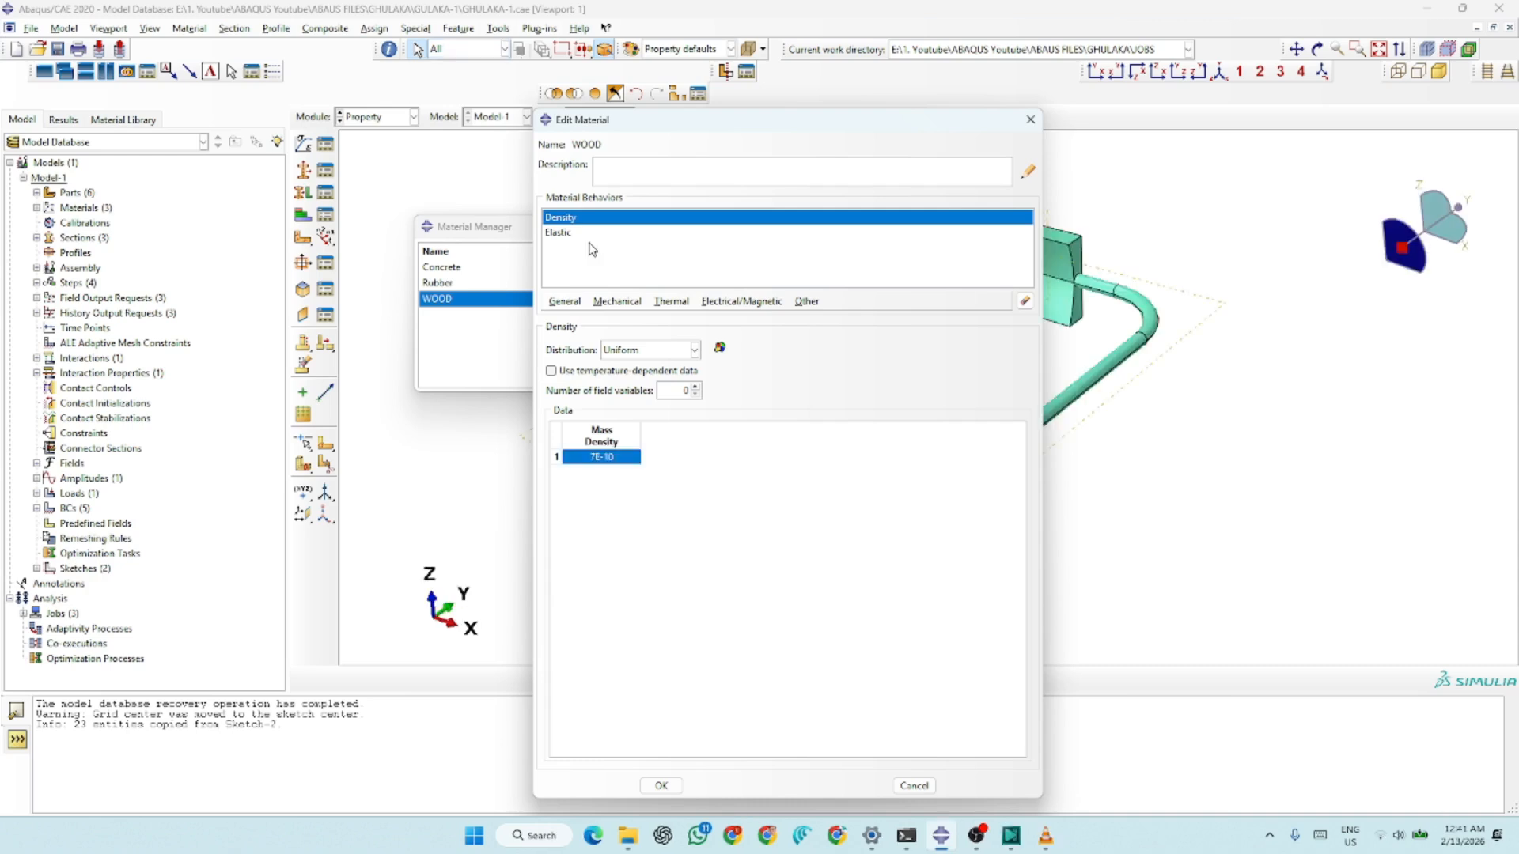
pyautogui.doubleClick(615, 459)
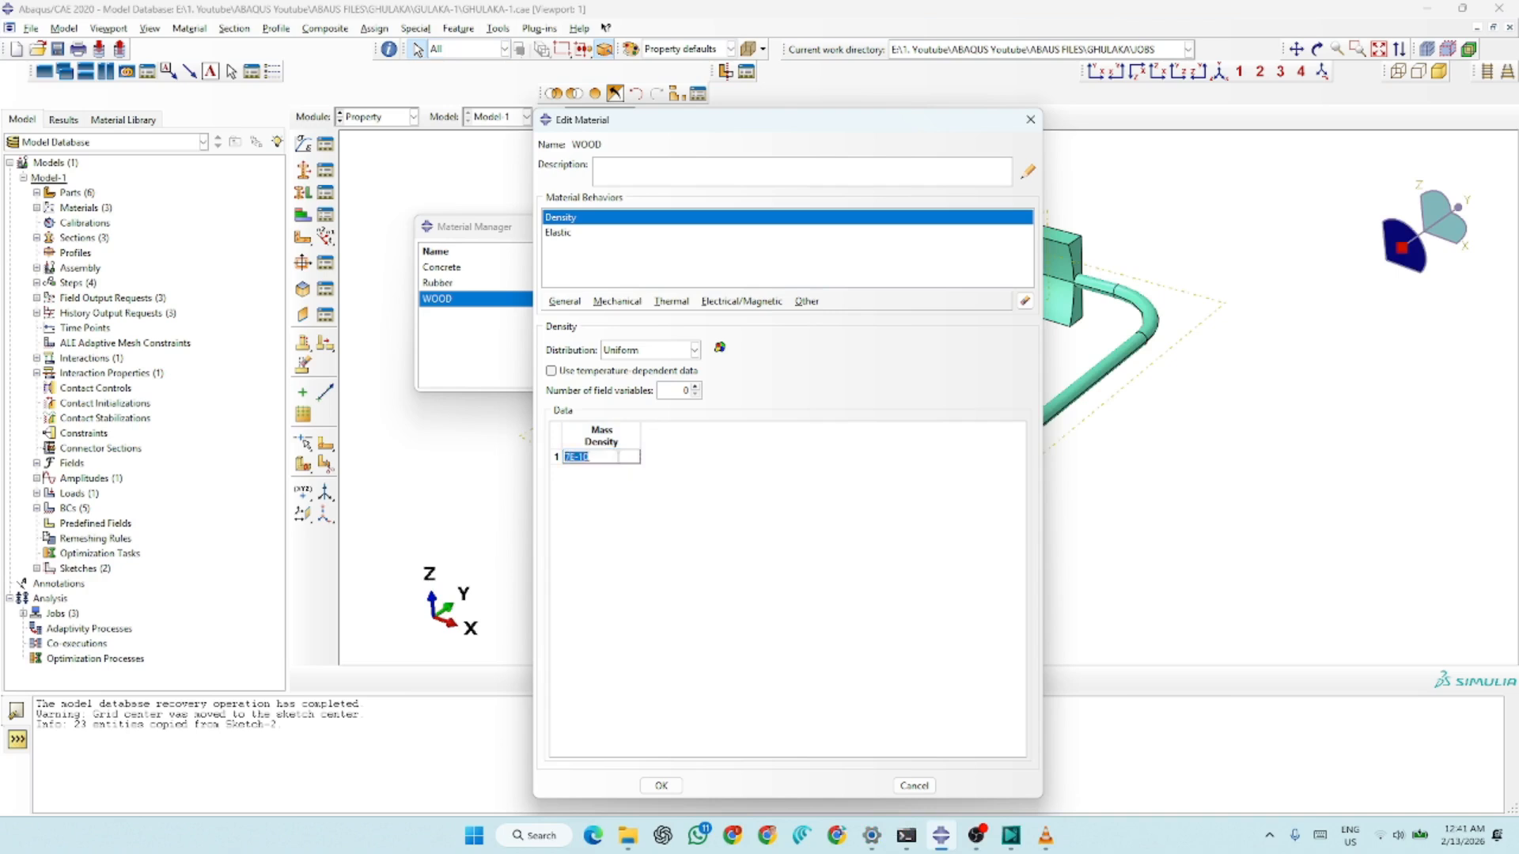
pyautogui.click(566, 234)
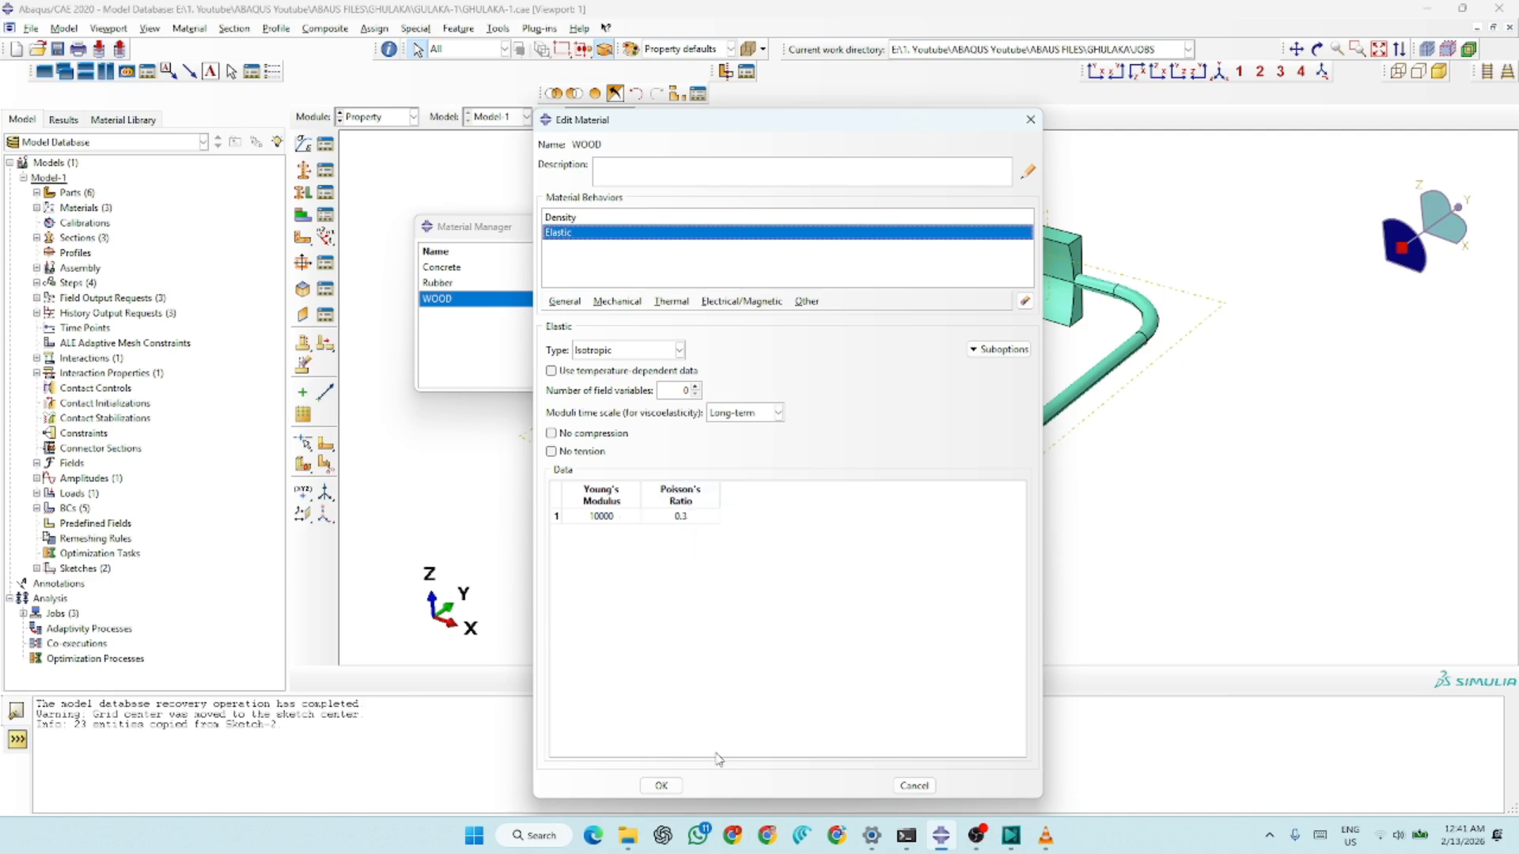
pyautogui.click(661, 785)
# Open the Rubber material definition and review its density and the Mooney-Rivlin coefficients of its hyperelastic behavior
pyautogui.click(437, 284)
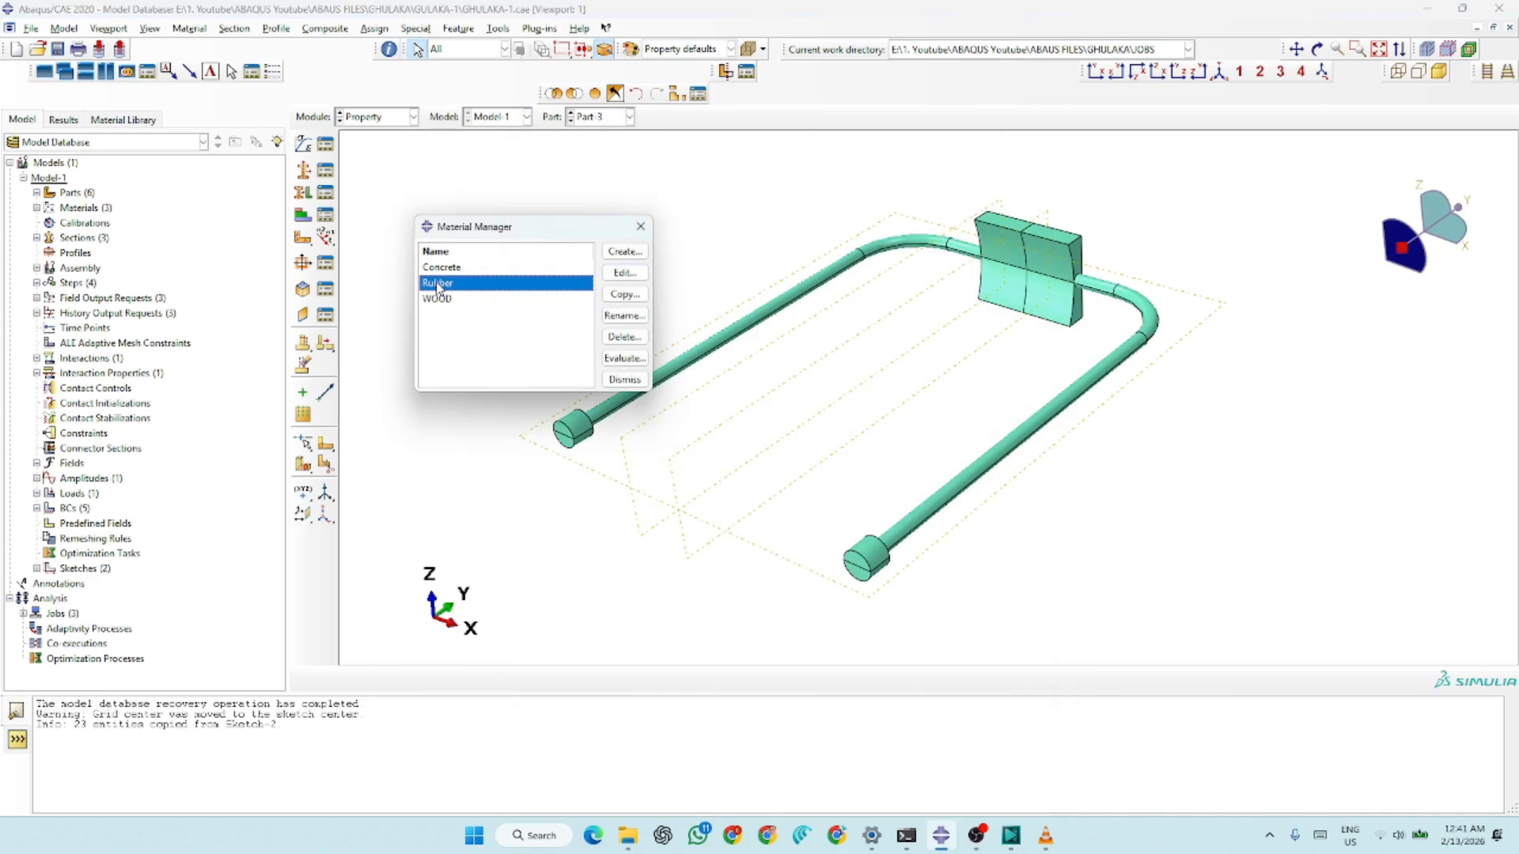
pyautogui.click(624, 273)
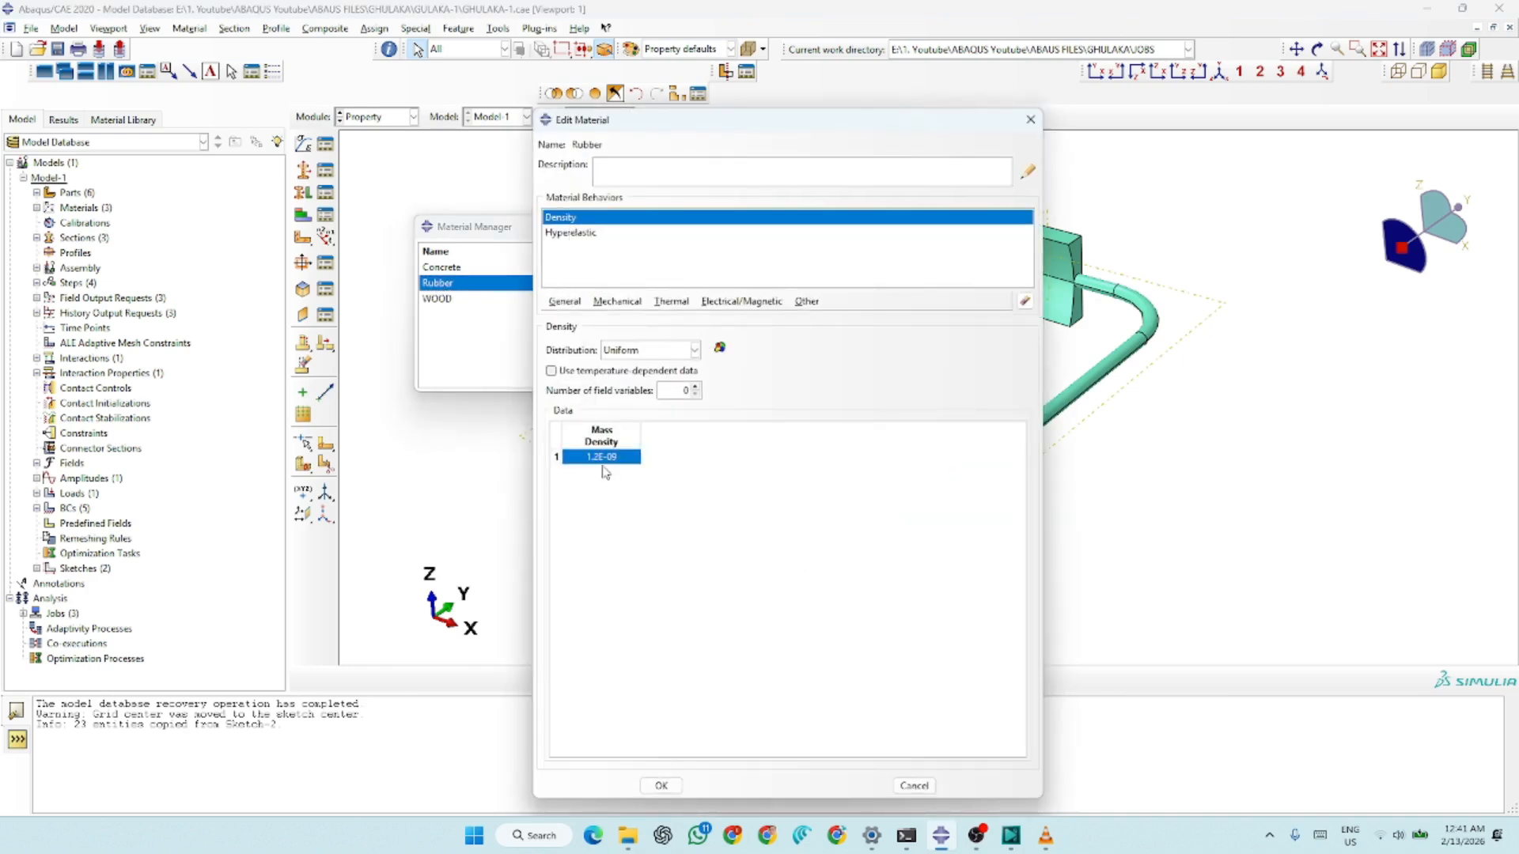
pyautogui.click(572, 234)
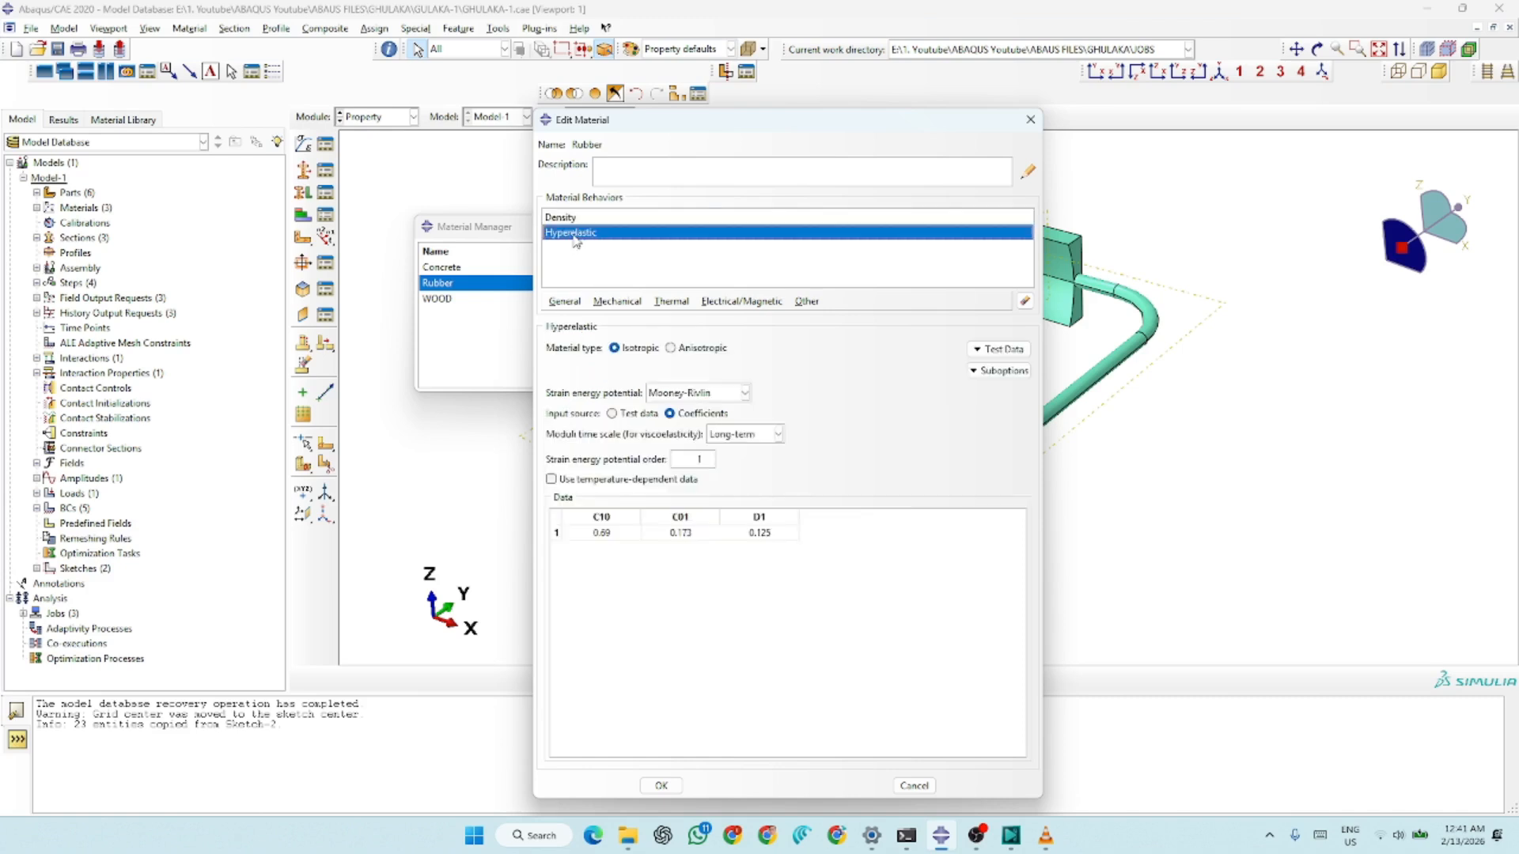
pyautogui.click(610, 303)
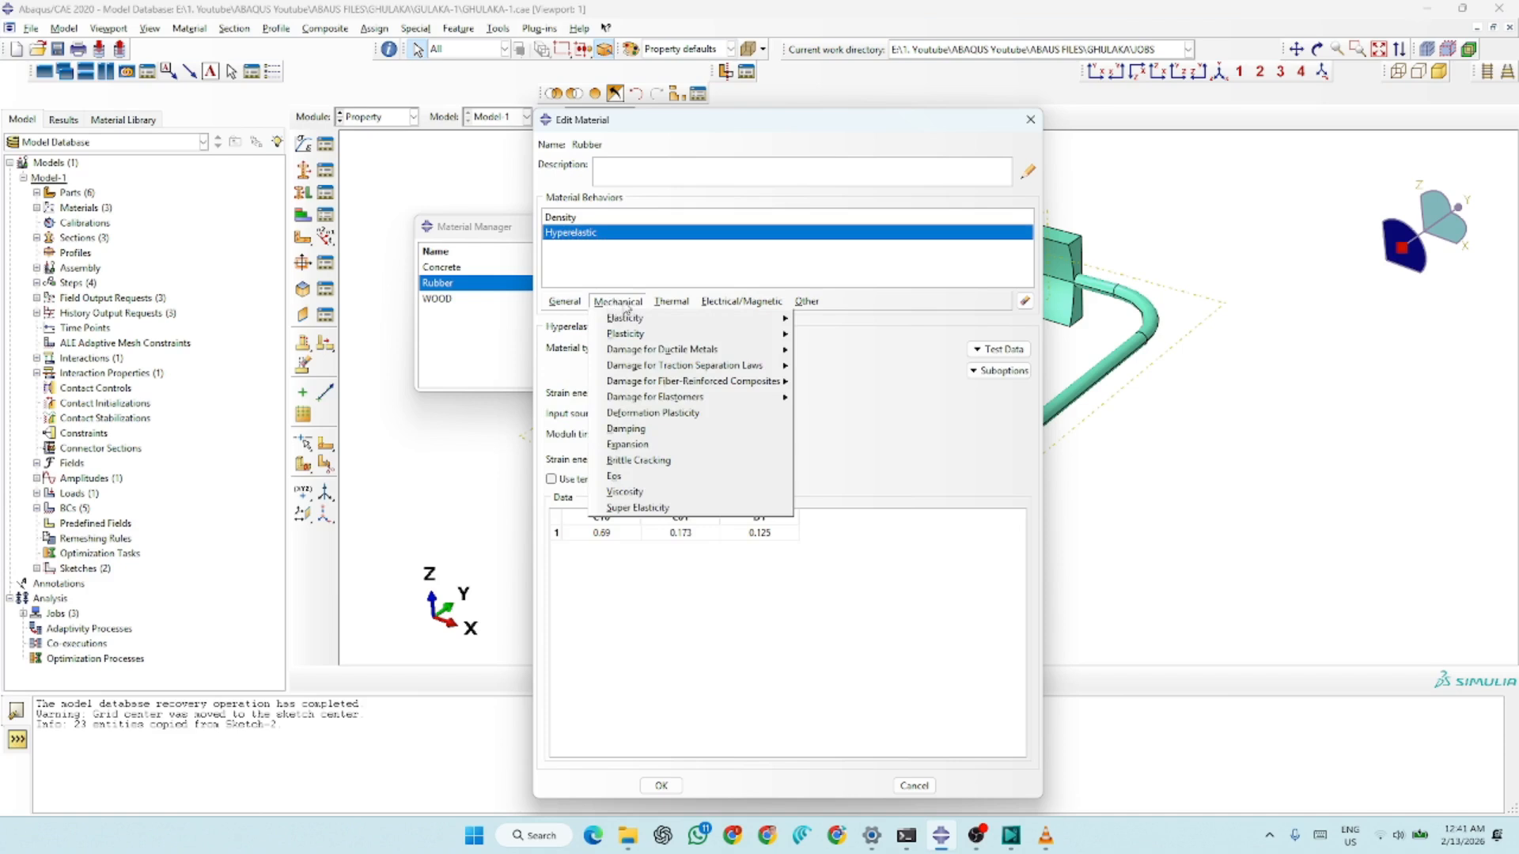
pyautogui.moveTo(626, 320)
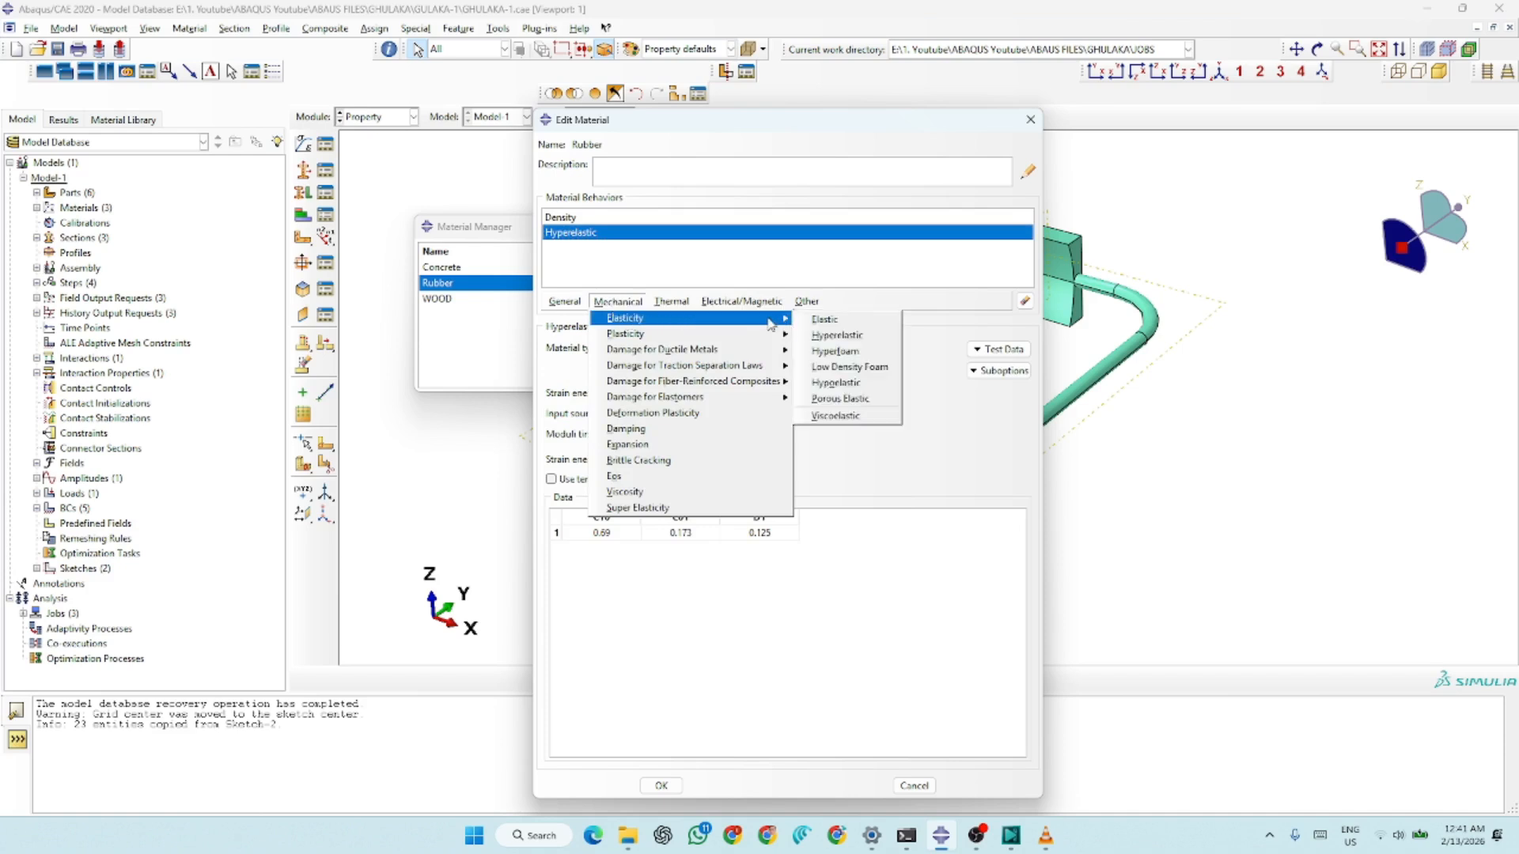
pyautogui.click(856, 342)
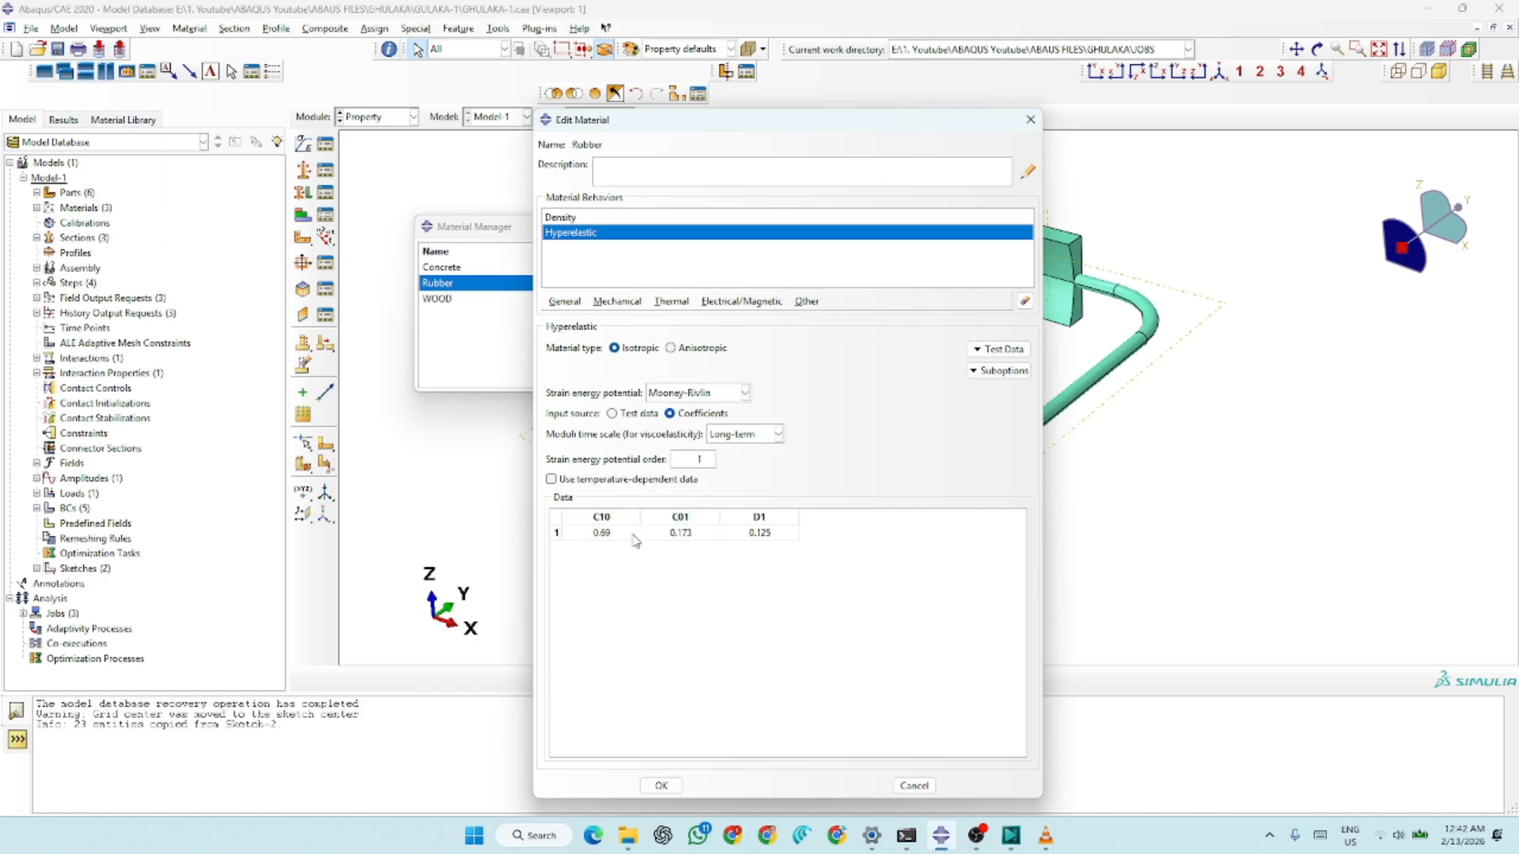
pyautogui.moveTo(629, 541); pyautogui.dragTo(768, 541)
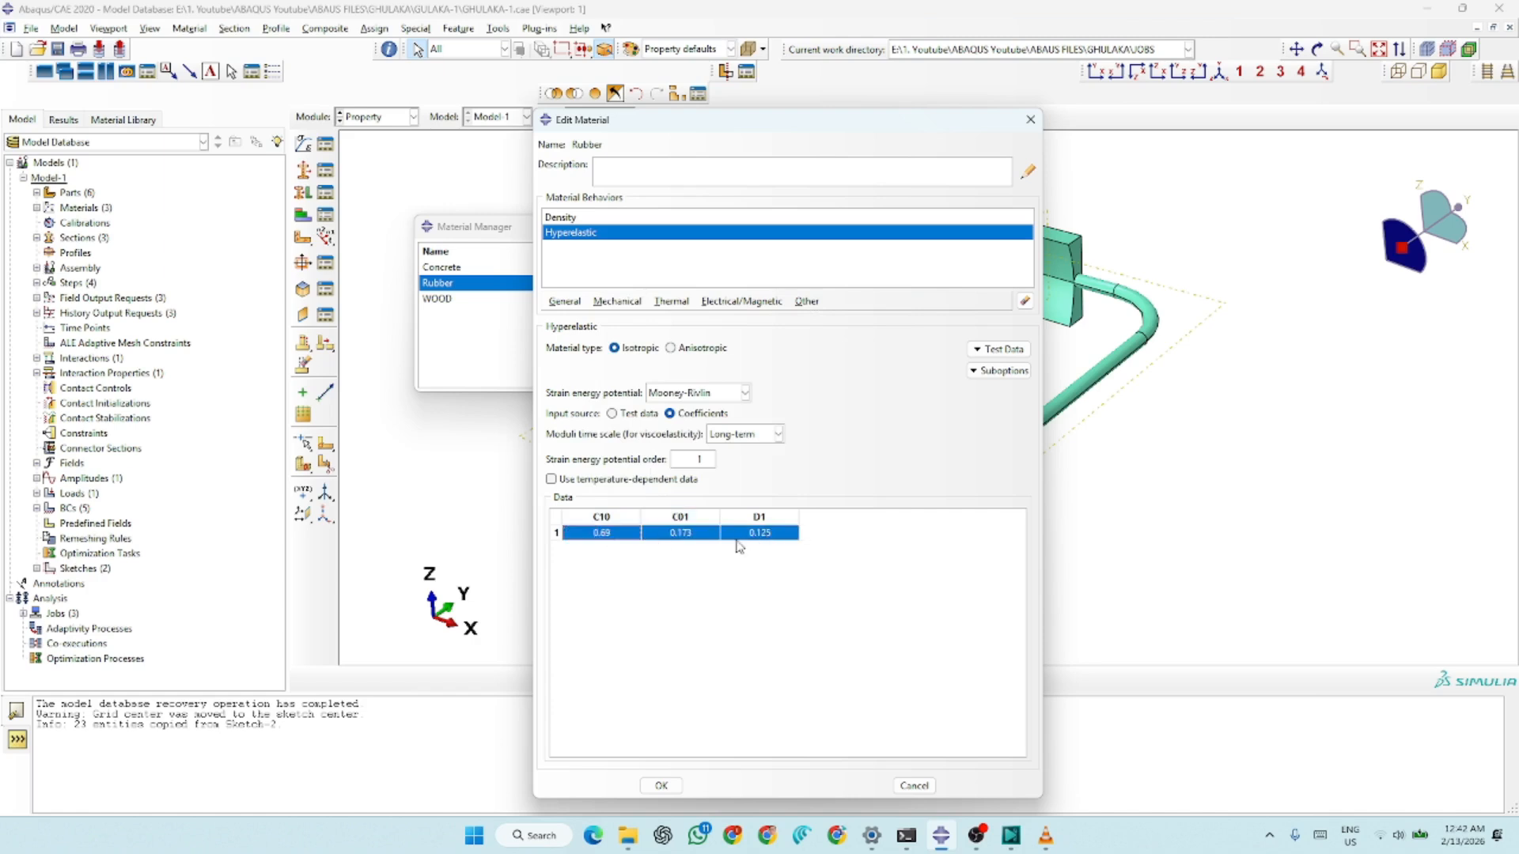
pyautogui.doubleClick(618, 545)
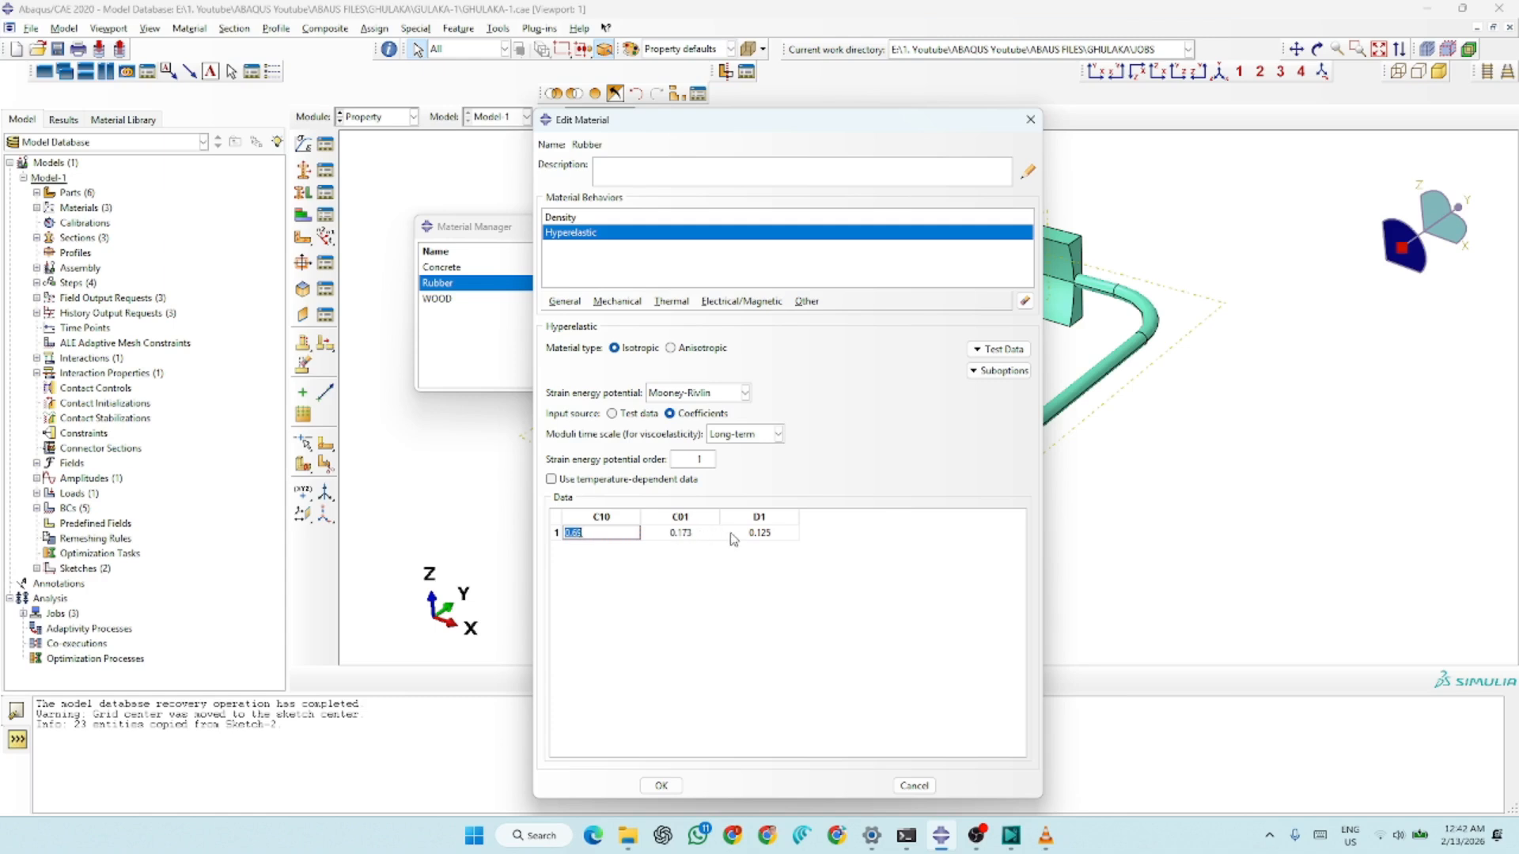
pyautogui.click(661, 785)
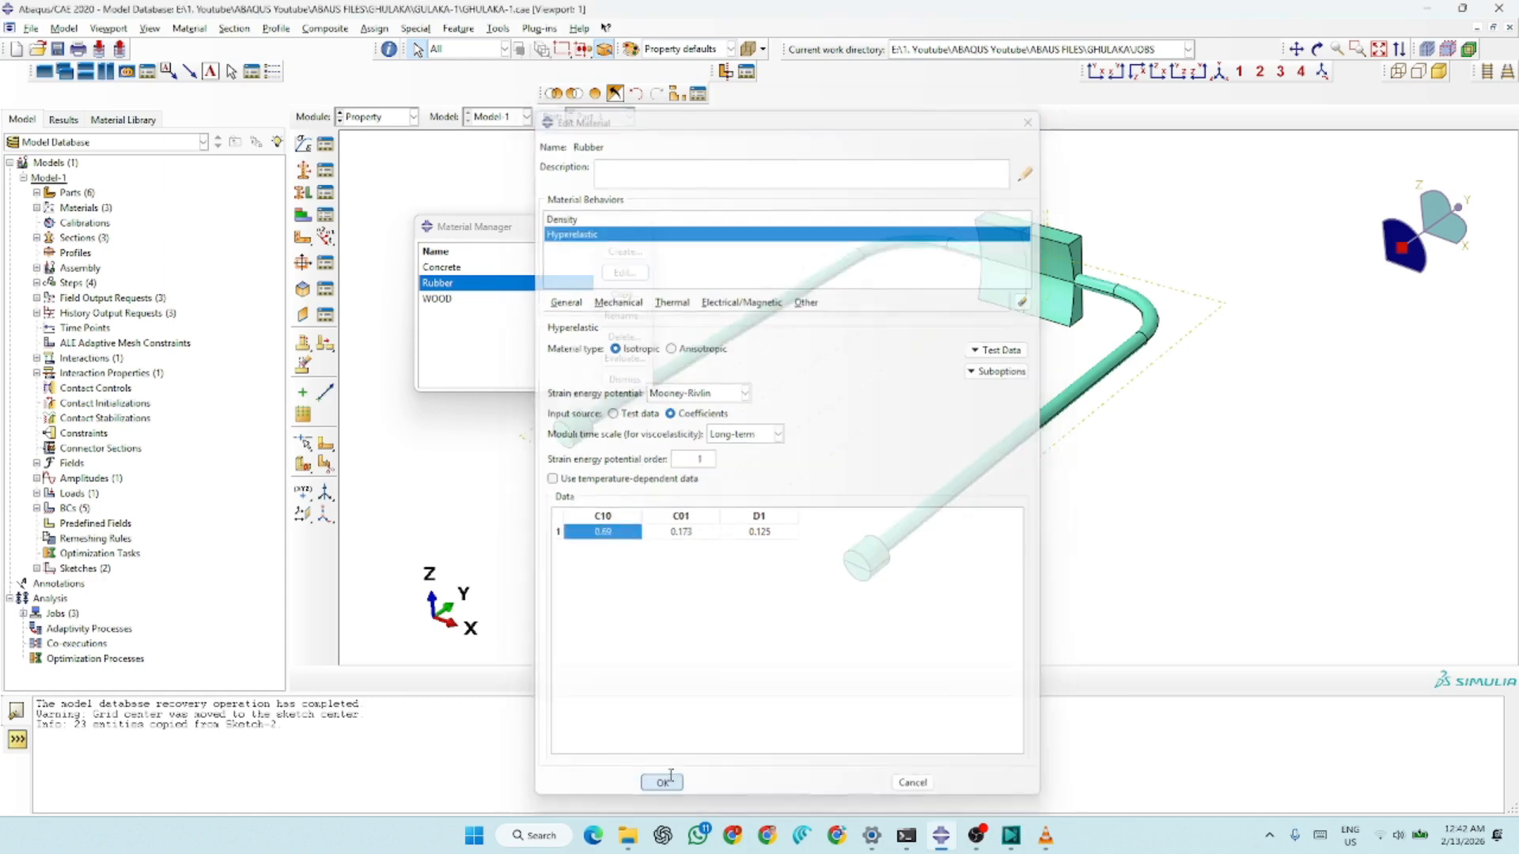
pyautogui.click(640, 228)
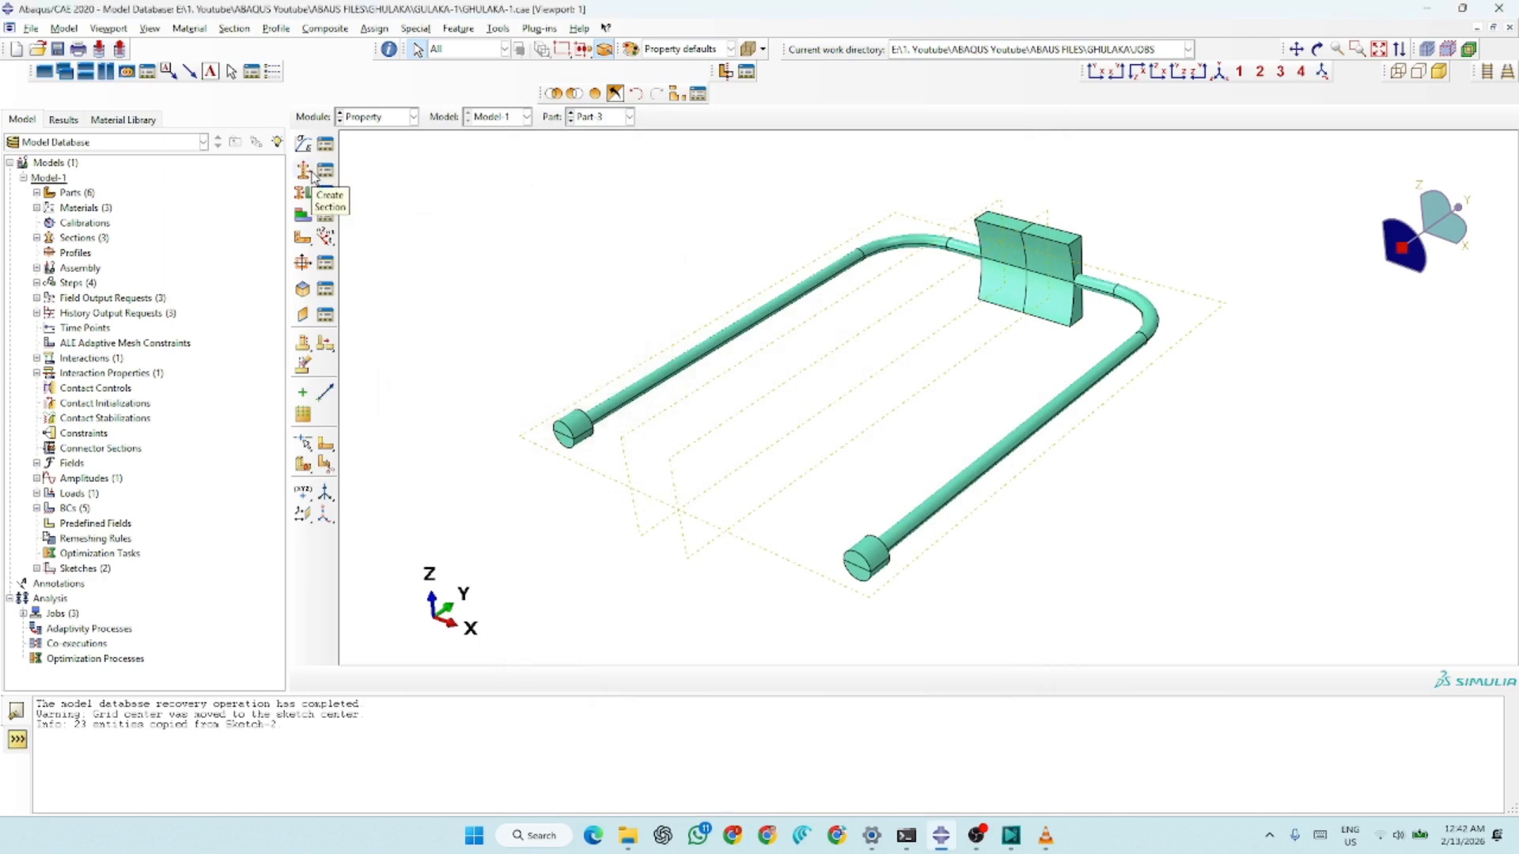
# Create a solid homogeneous section, Section-4, with Rubber as its material
pyautogui.click(305, 172)
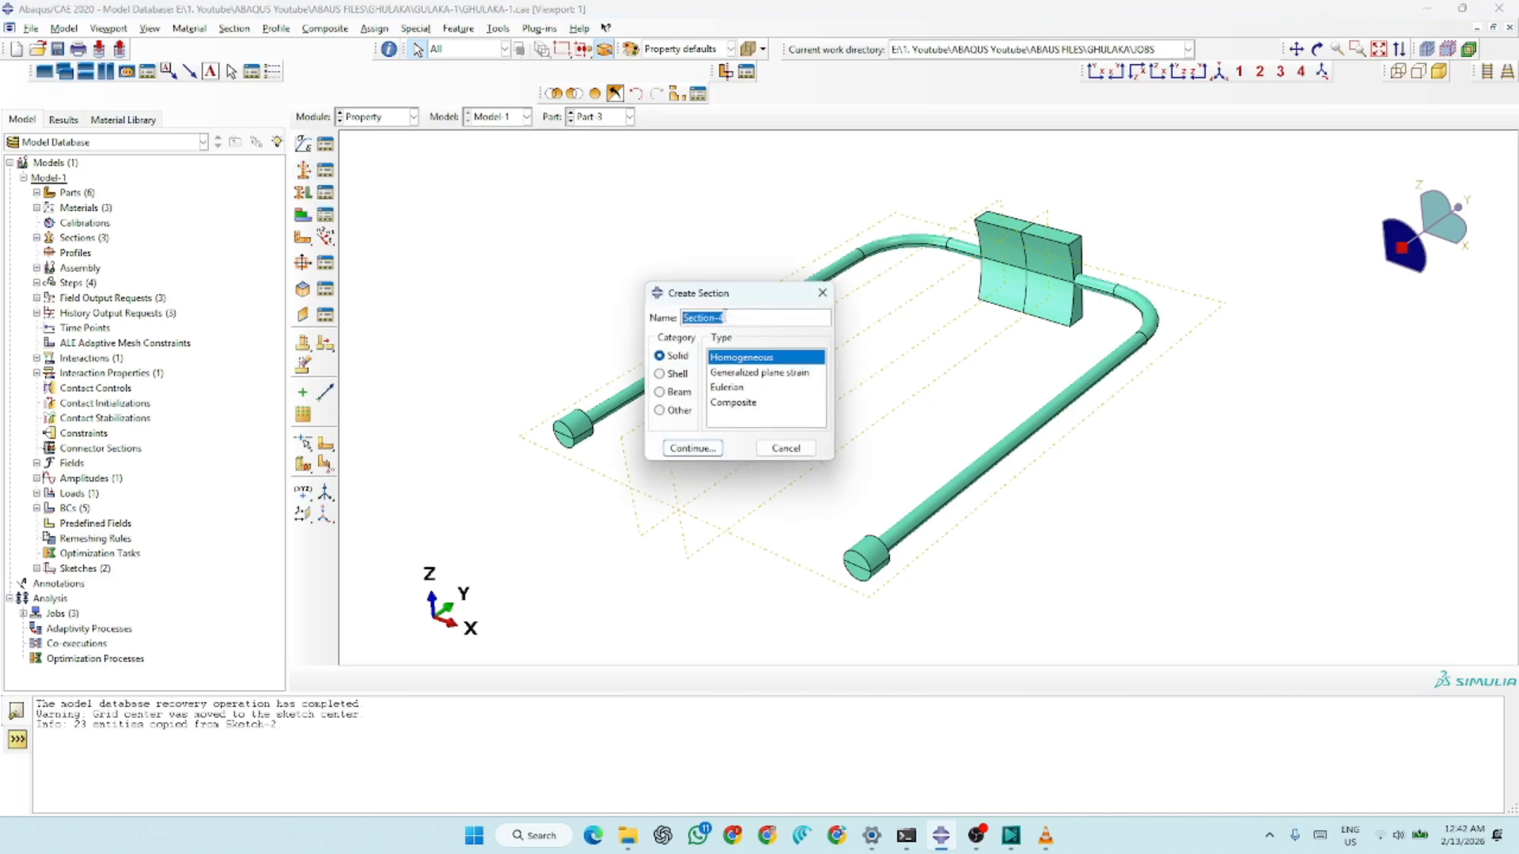
pyautogui.click(692, 448)
pyautogui.click(673, 337)
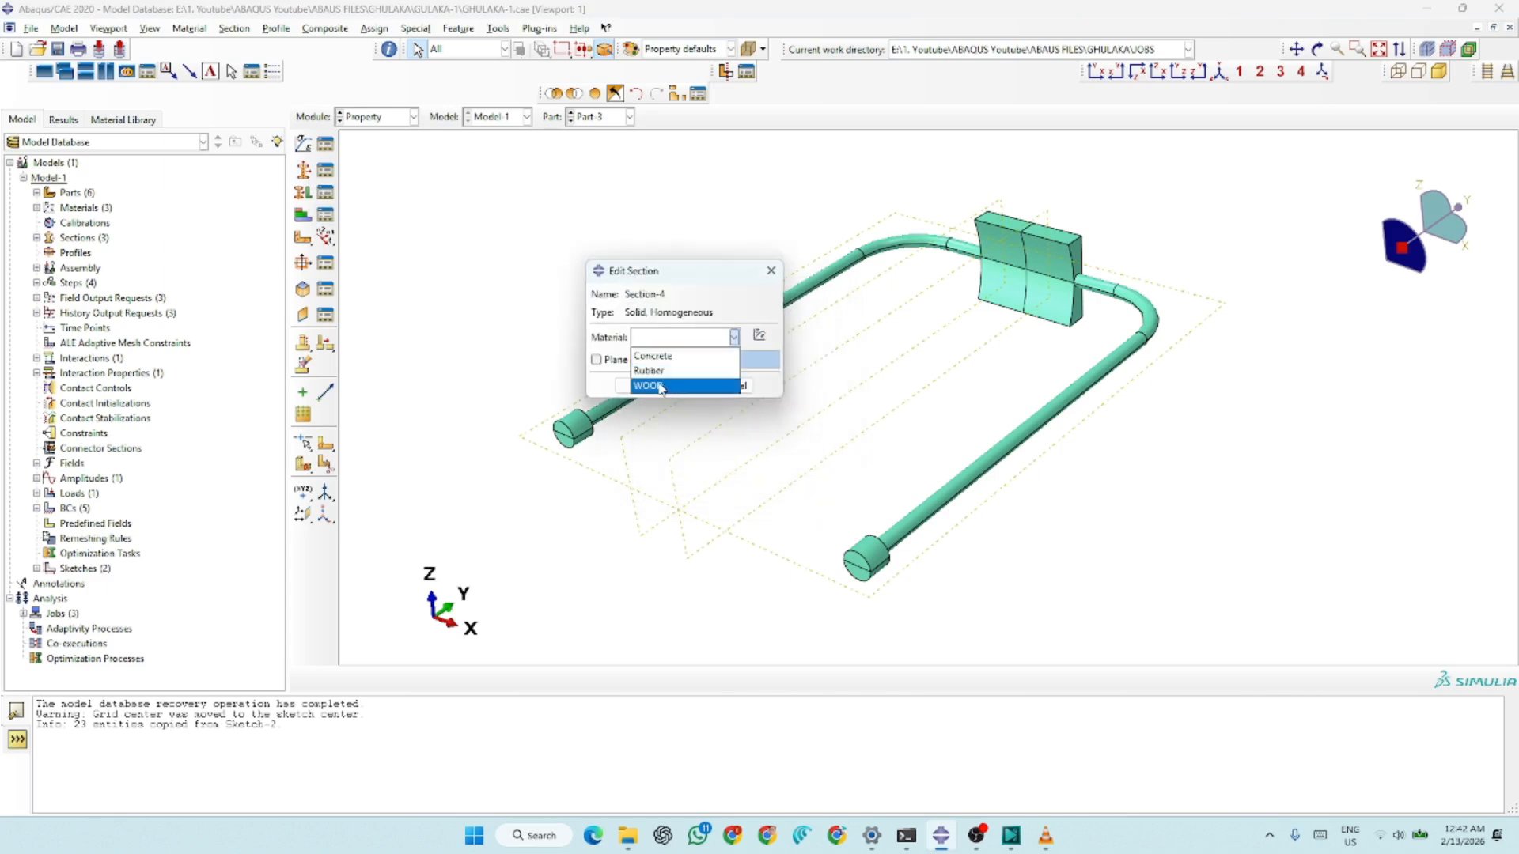
pyautogui.click(654, 371)
pyautogui.click(652, 386)
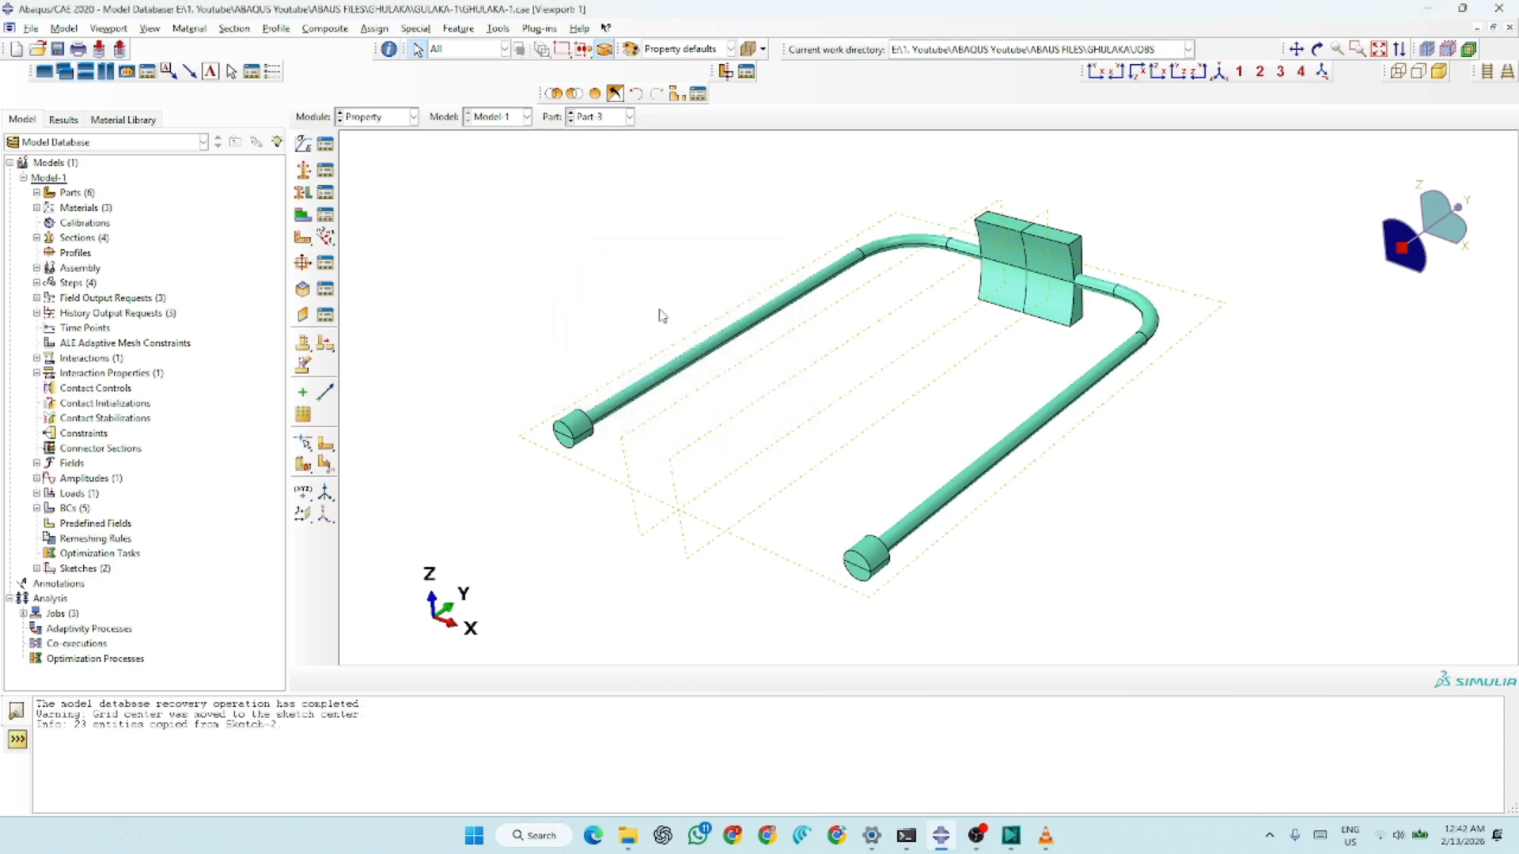
# Review the model's Rubber, WOOD and CONCRETE sections in the section manager
pyautogui.click(325, 169)
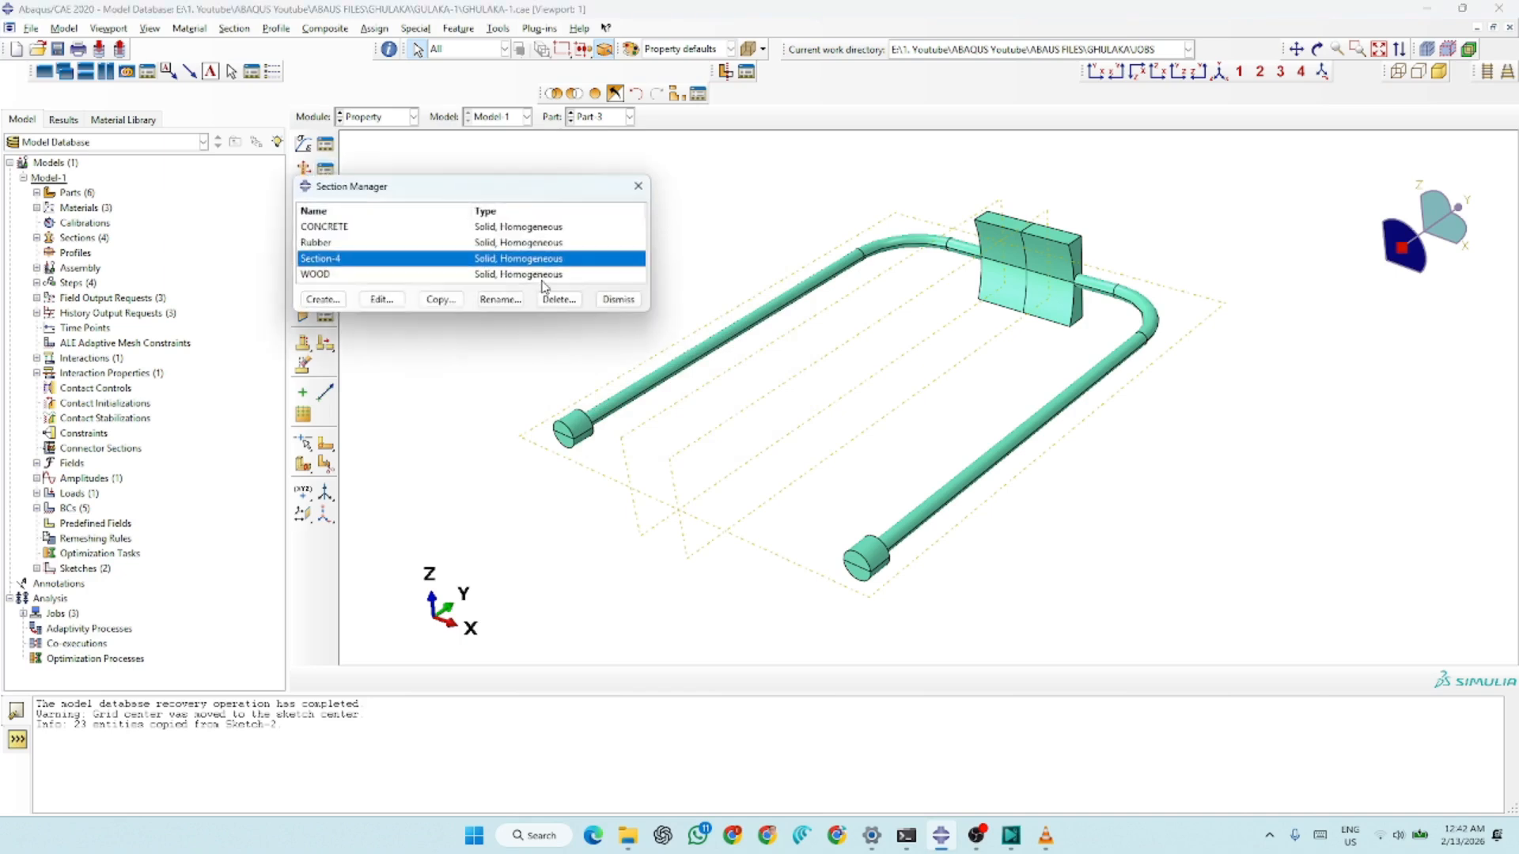
pyautogui.click(322, 243)
pyautogui.click(323, 275)
pyautogui.click(325, 226)
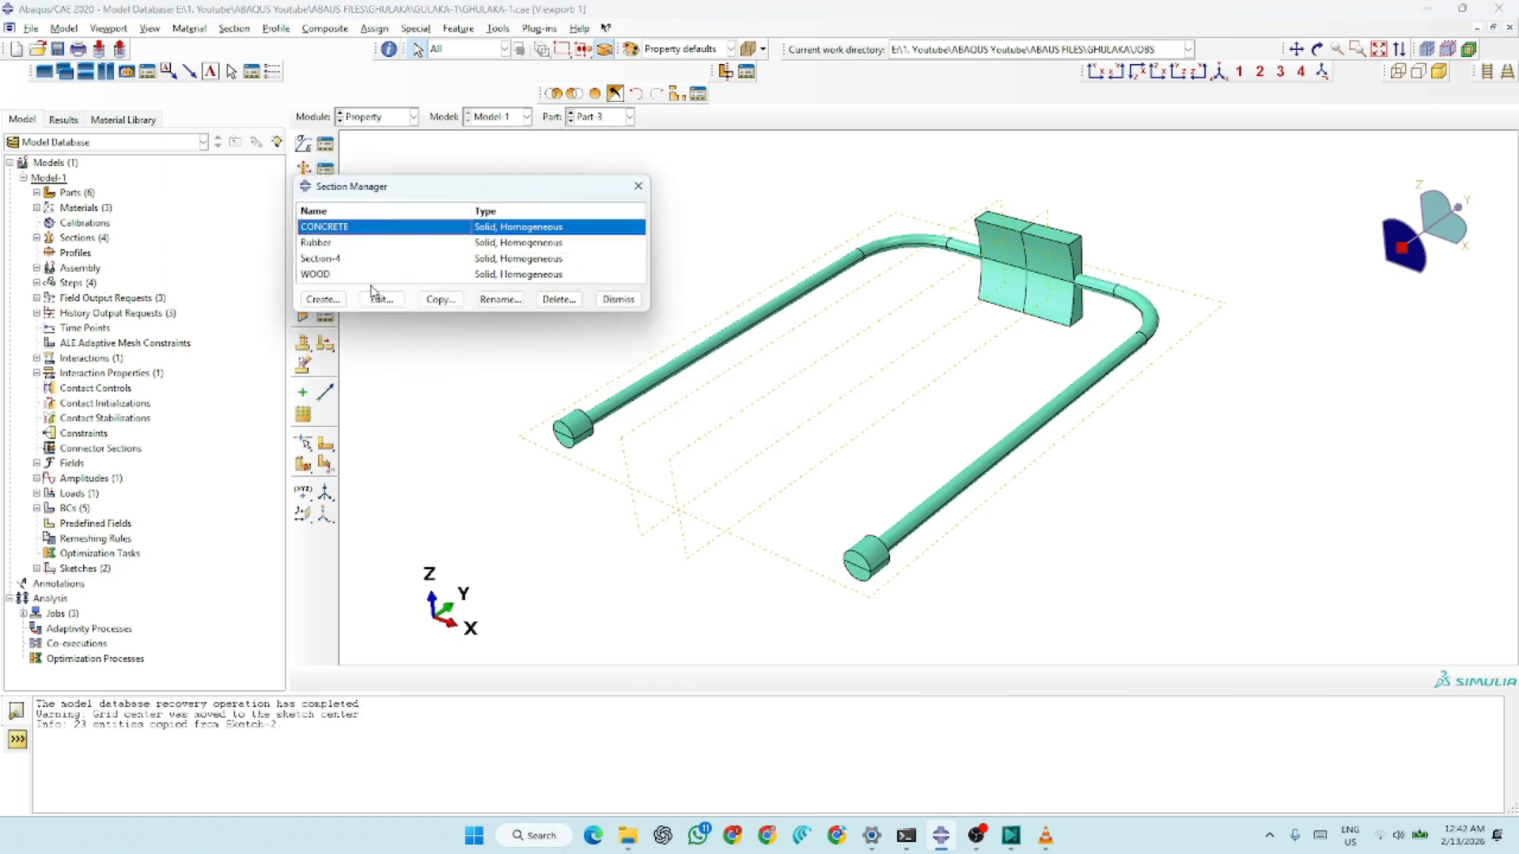
pyautogui.click(618, 299)
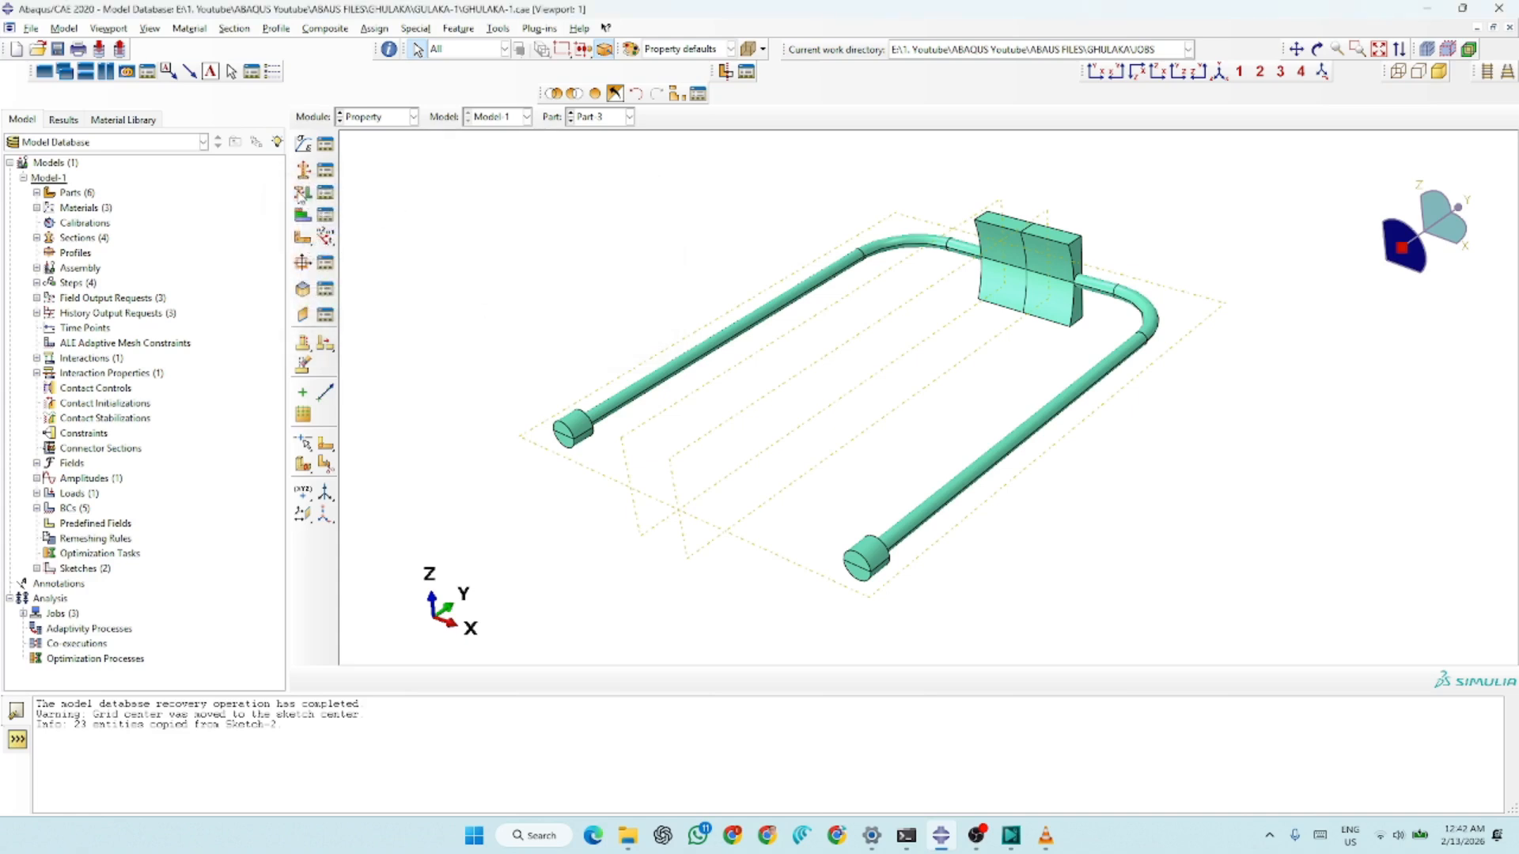
# Assign the Rubber section to the whole band and pouch of Part-3, creating the region set Set-8
pyautogui.click(307, 196)
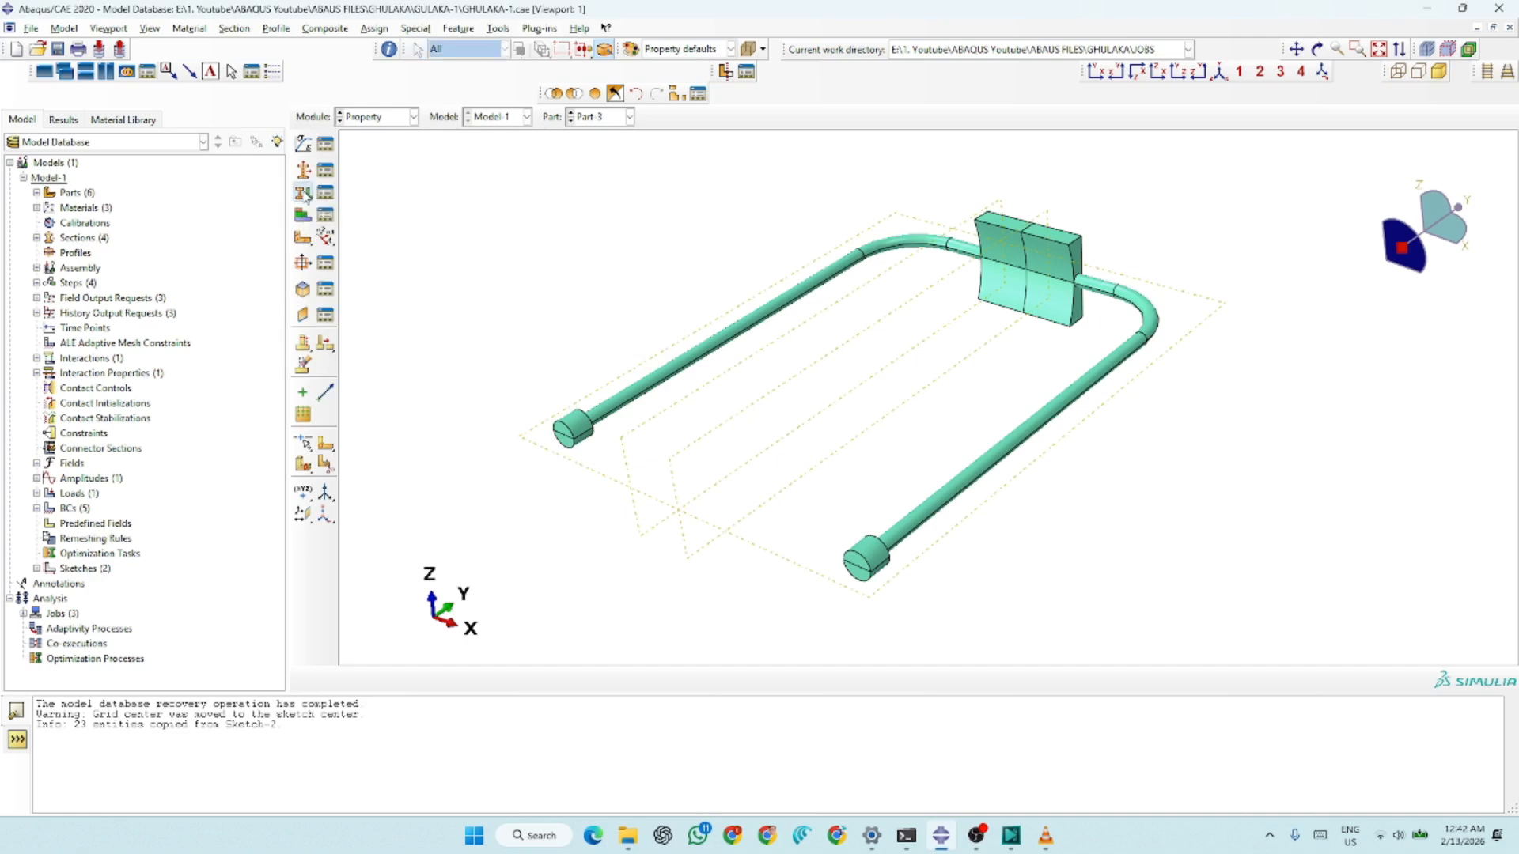
pyautogui.moveTo(1139, 201); pyautogui.dragTo(855, 358)
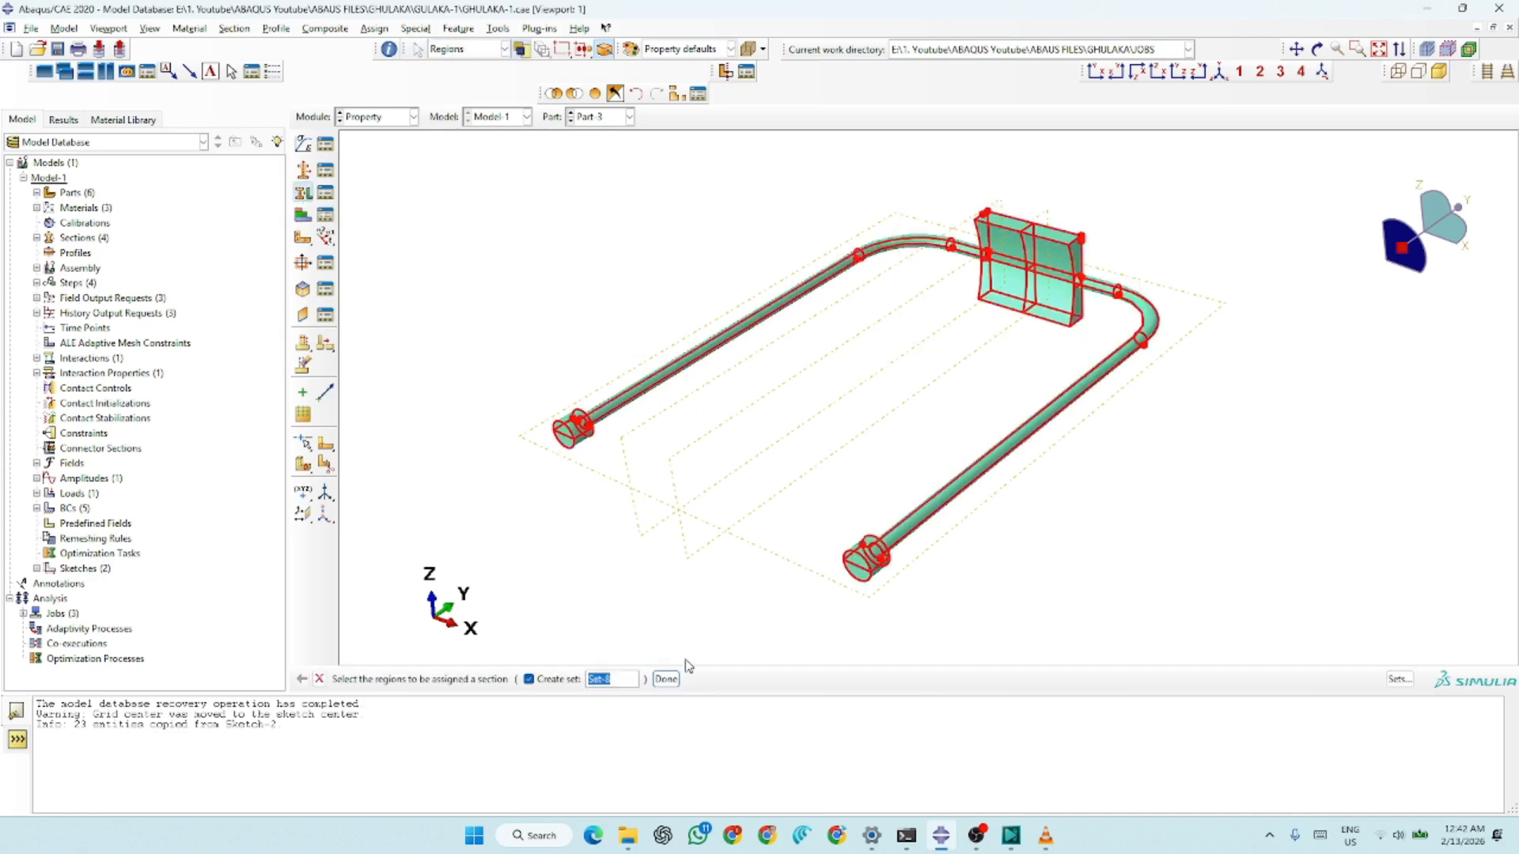
pyautogui.click(667, 678)
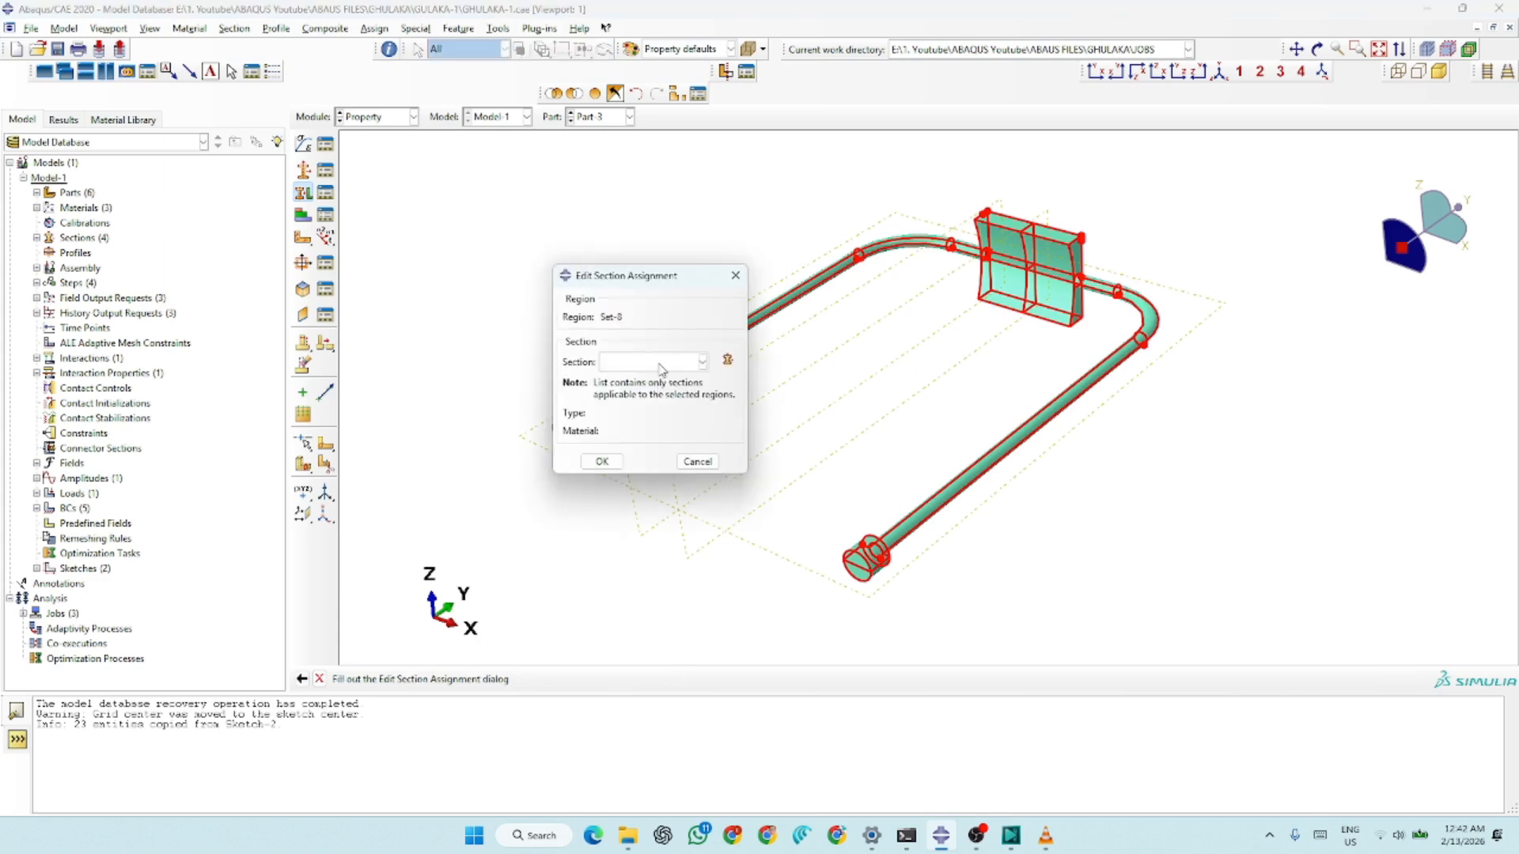
pyautogui.click(661, 363)
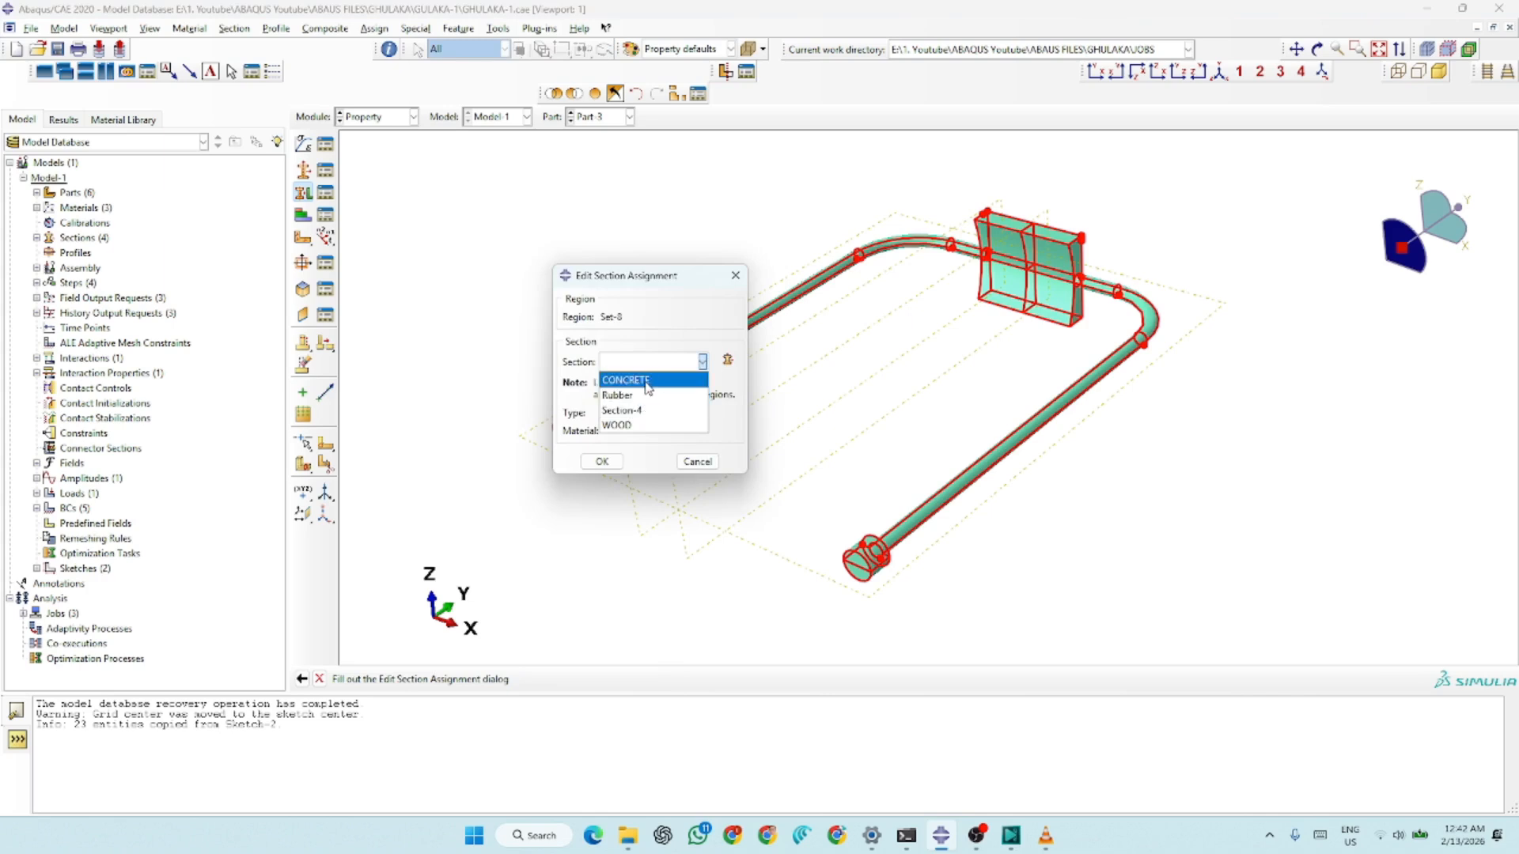
pyautogui.click(636, 396)
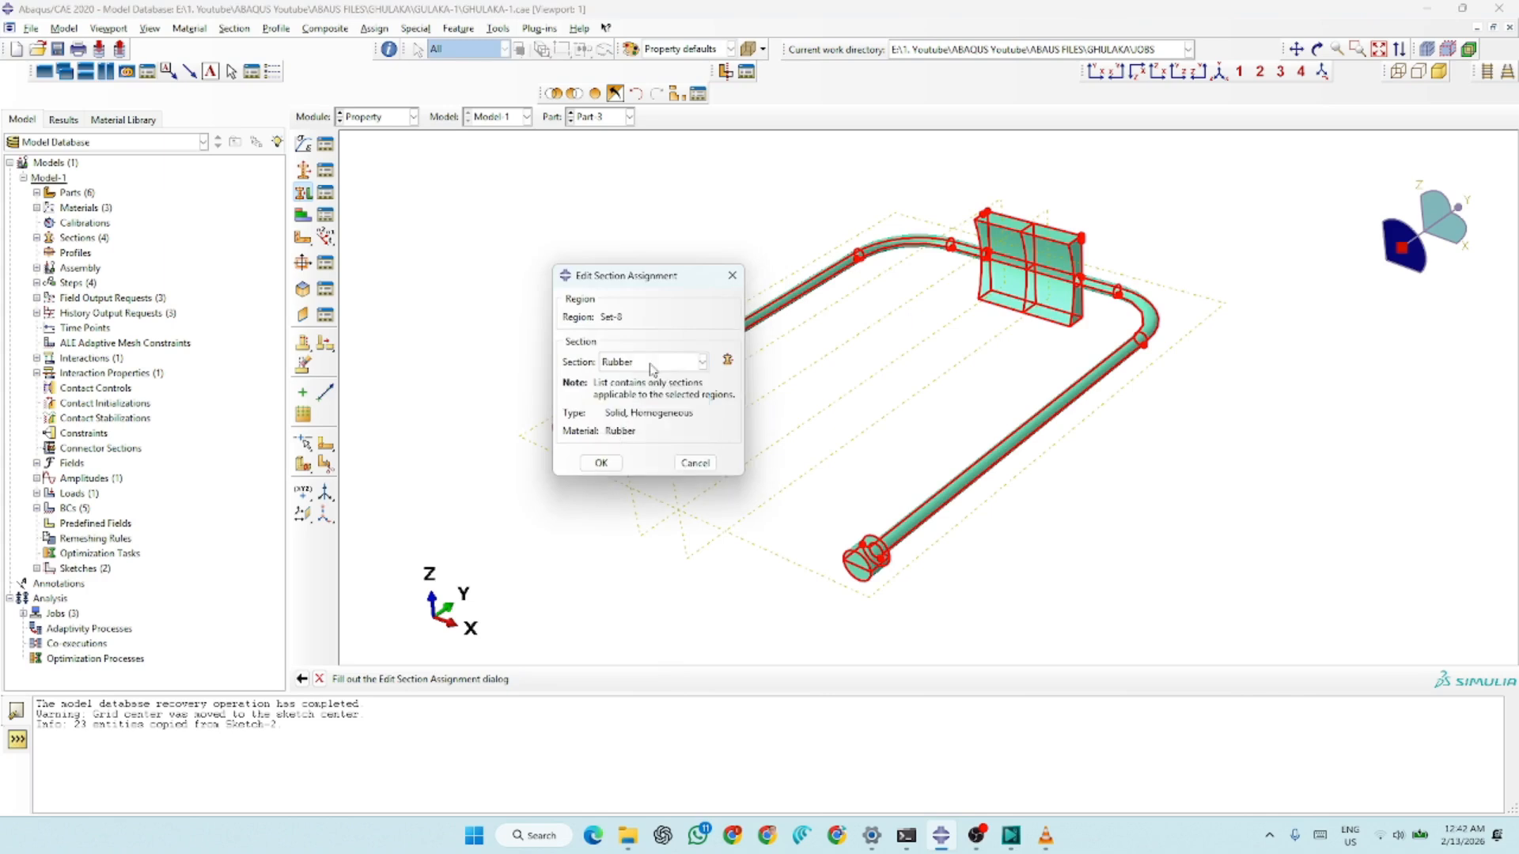
pyautogui.click(601, 463)
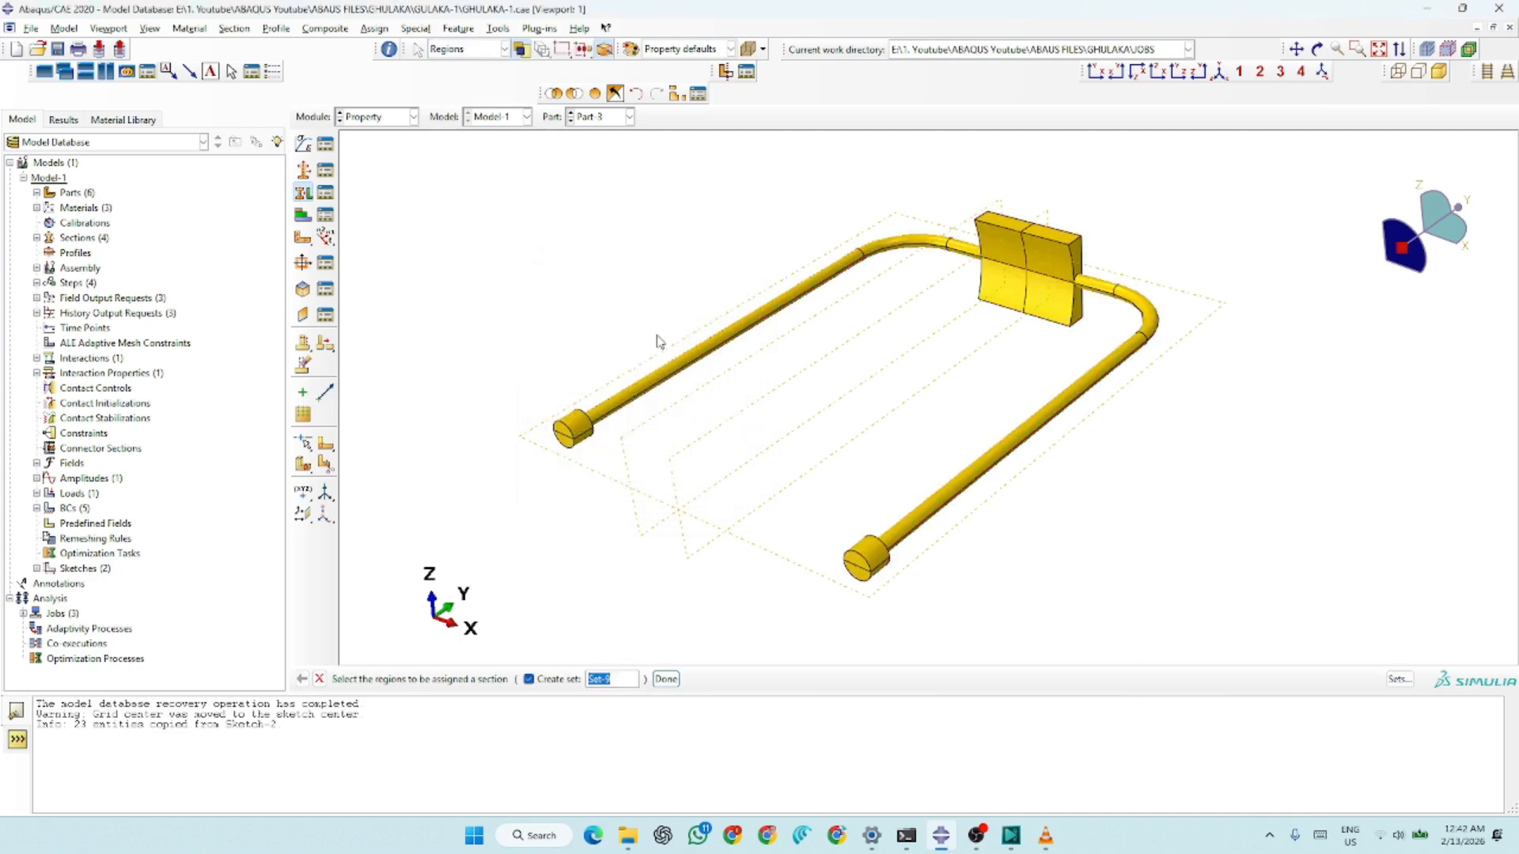
# Delete all three existing Rubber section assignments (Set-8, Set-5 and Set-1) from Part-3
pyautogui.click(325, 192)
pyautogui.click(511, 235)
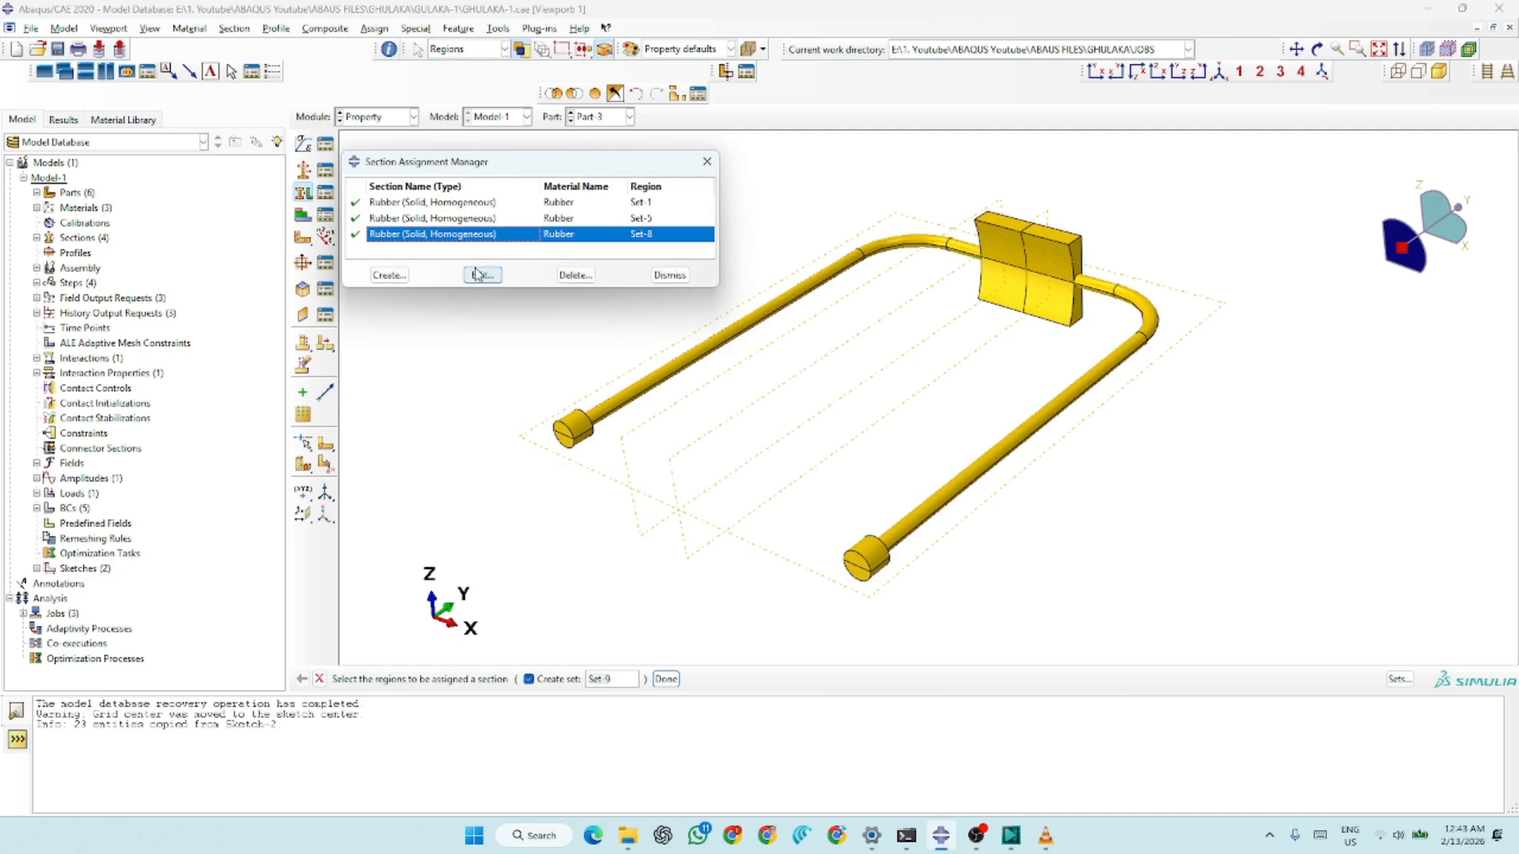
pyautogui.click(567, 277)
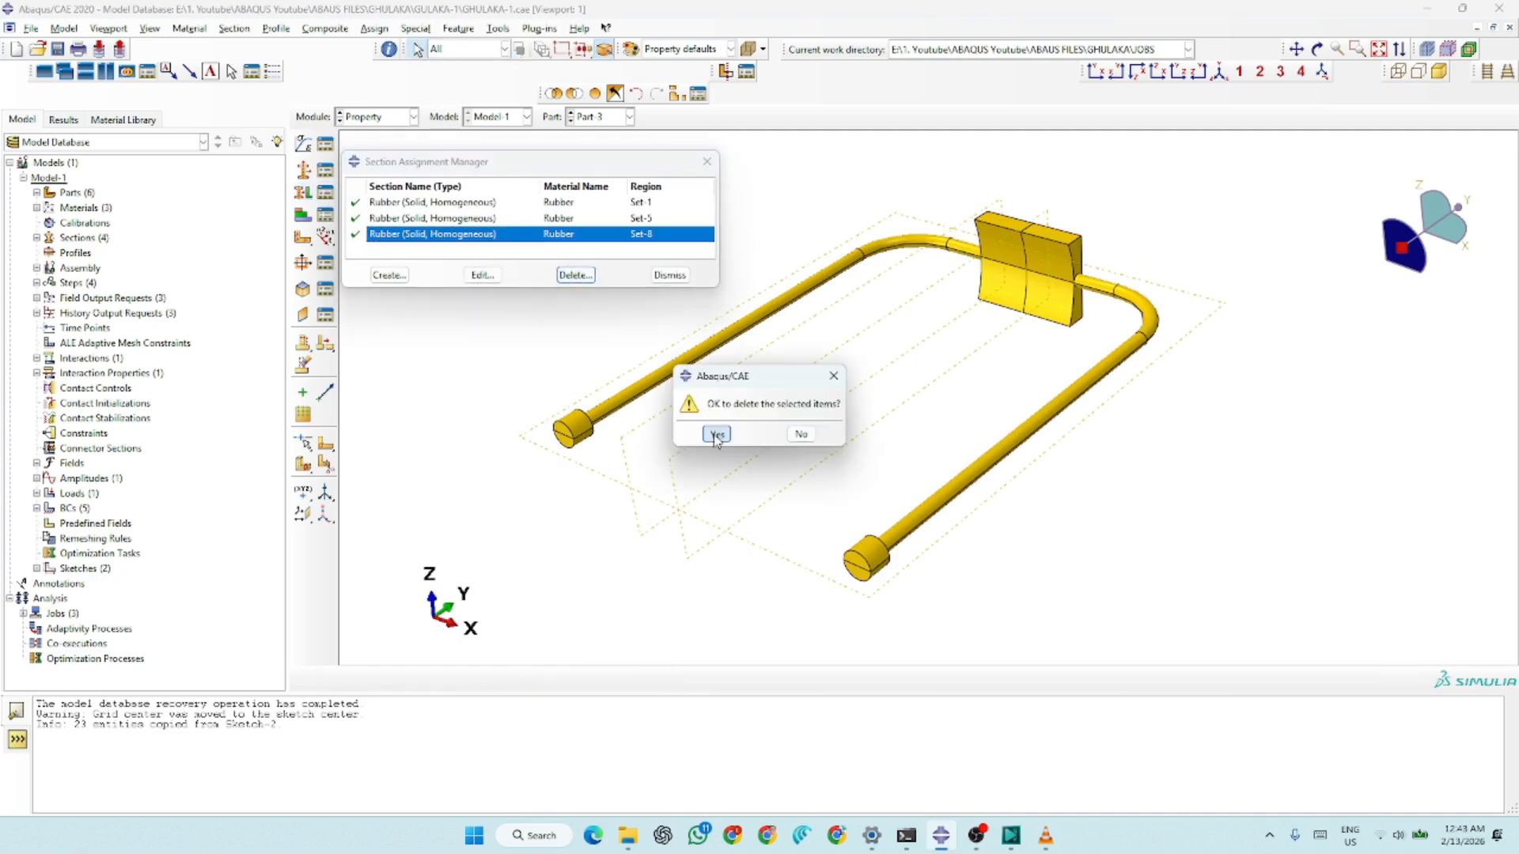
pyautogui.click(790, 434)
pyautogui.click(573, 274)
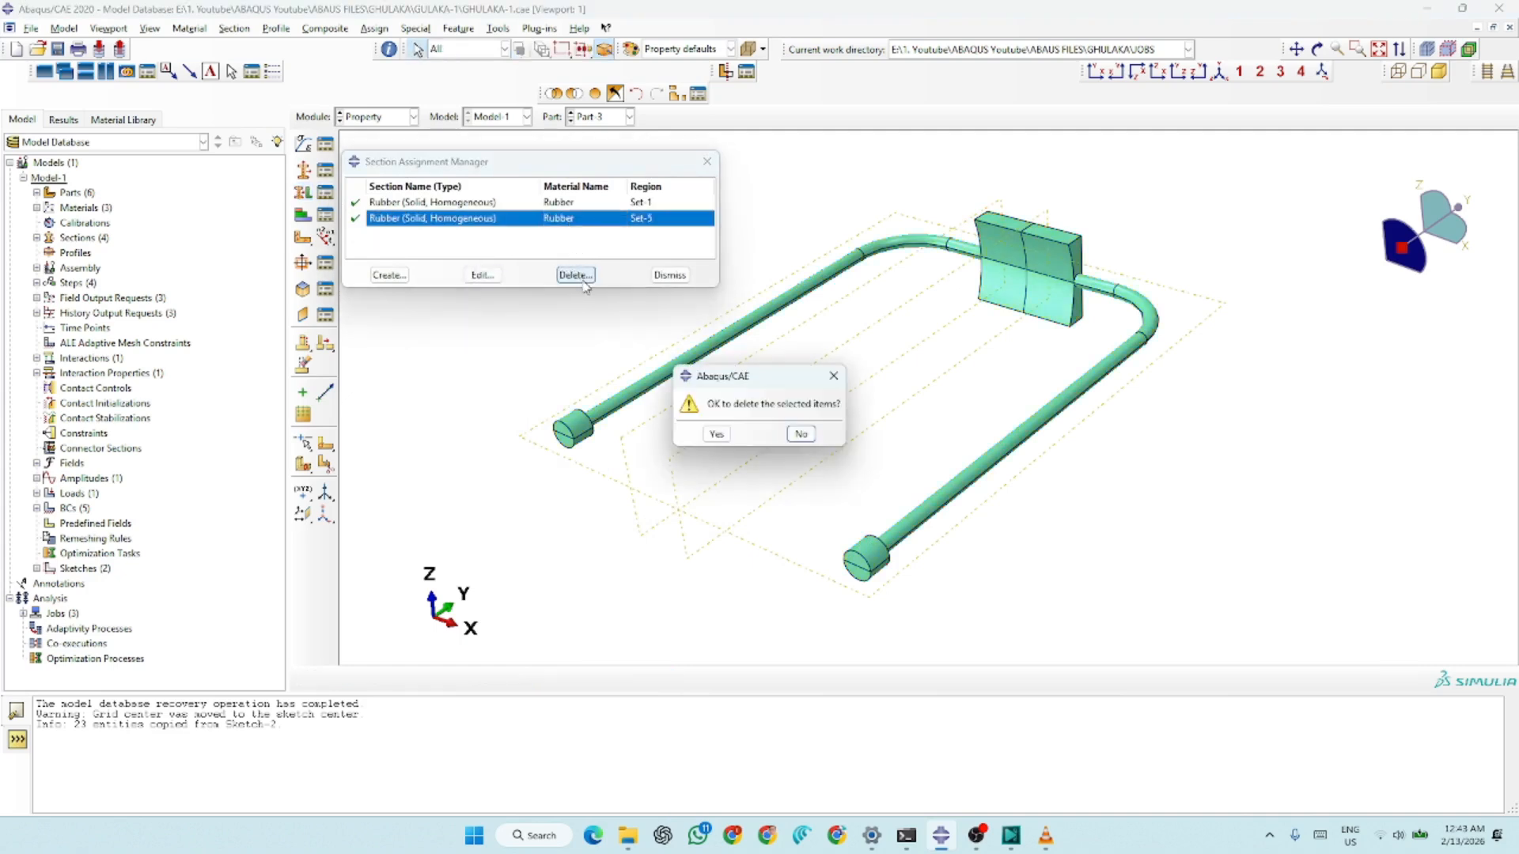
pyautogui.click(715, 432)
pyautogui.click(573, 276)
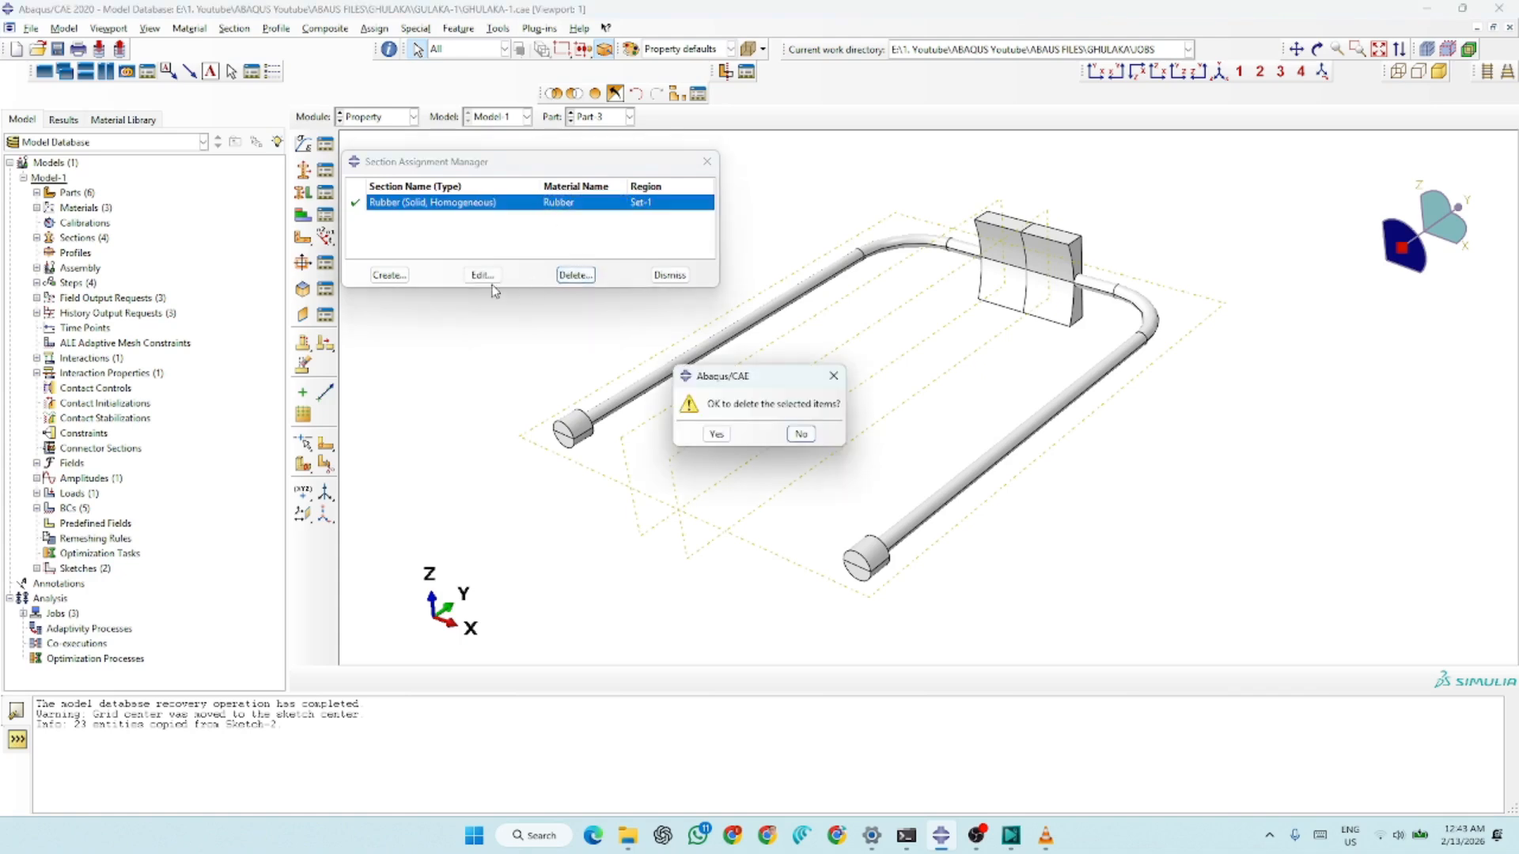
pyautogui.click(716, 433)
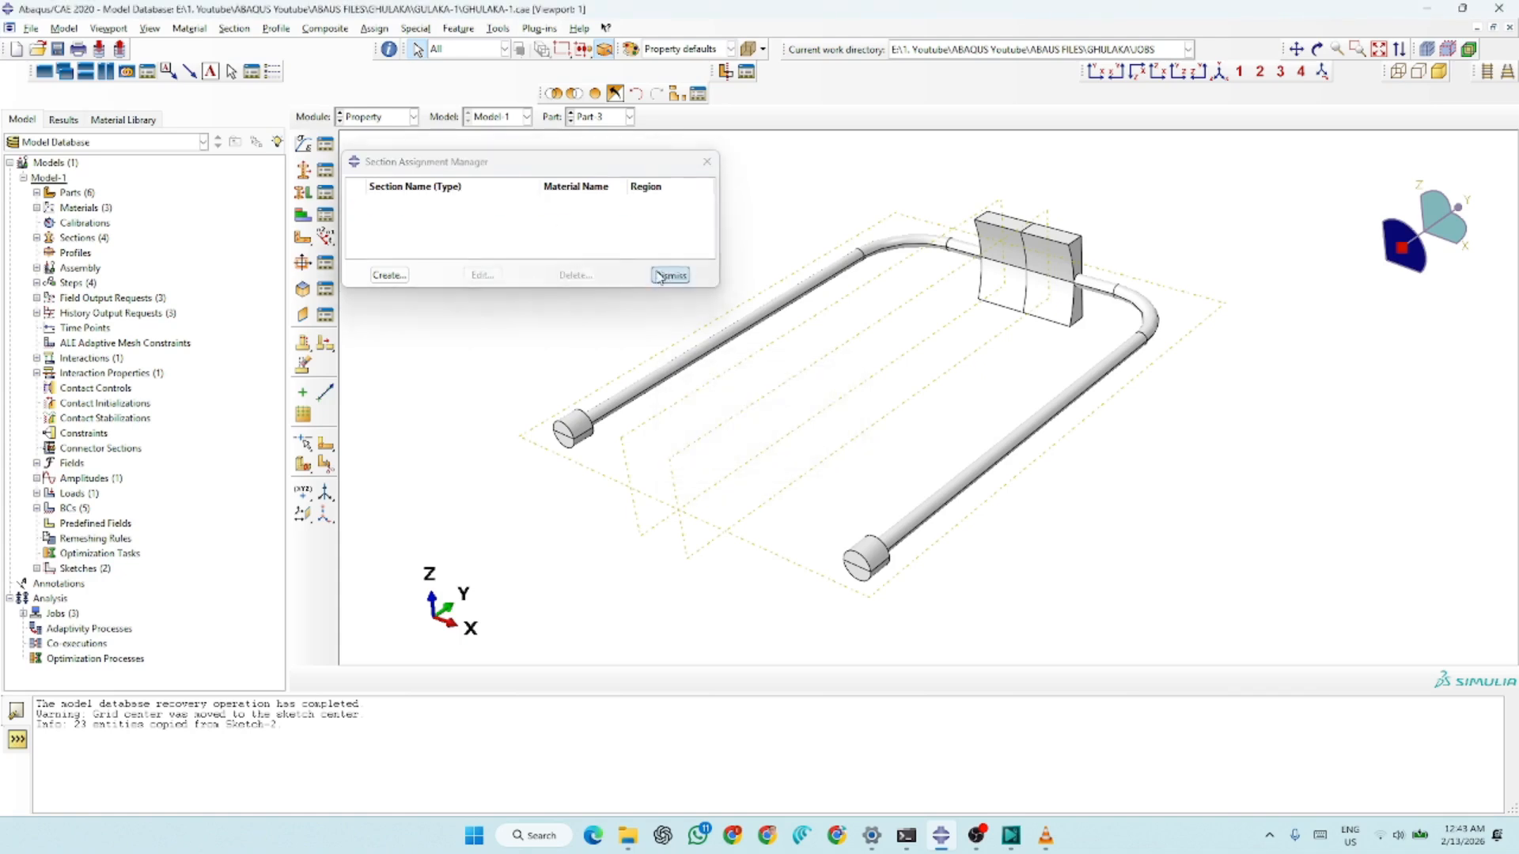
pyautogui.click(670, 275)
# Assign the Rubber section to the whole band and pouch of Part-3 as region Set-9
pyautogui.click(302, 192)
pyautogui.moveTo(1203, 227); pyautogui.dragTo(718, 519)
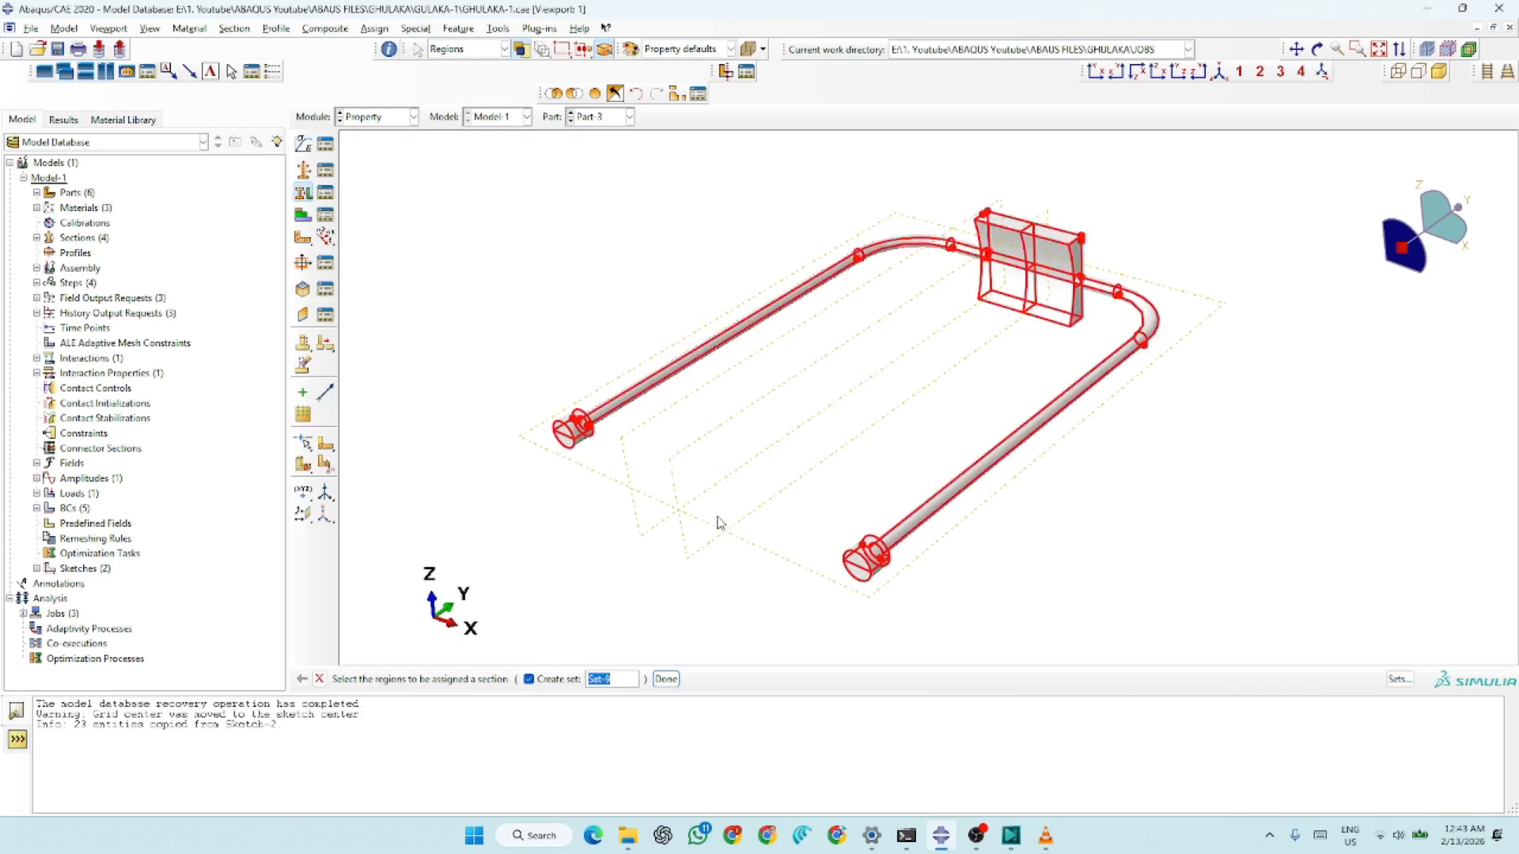
pyautogui.click(666, 679)
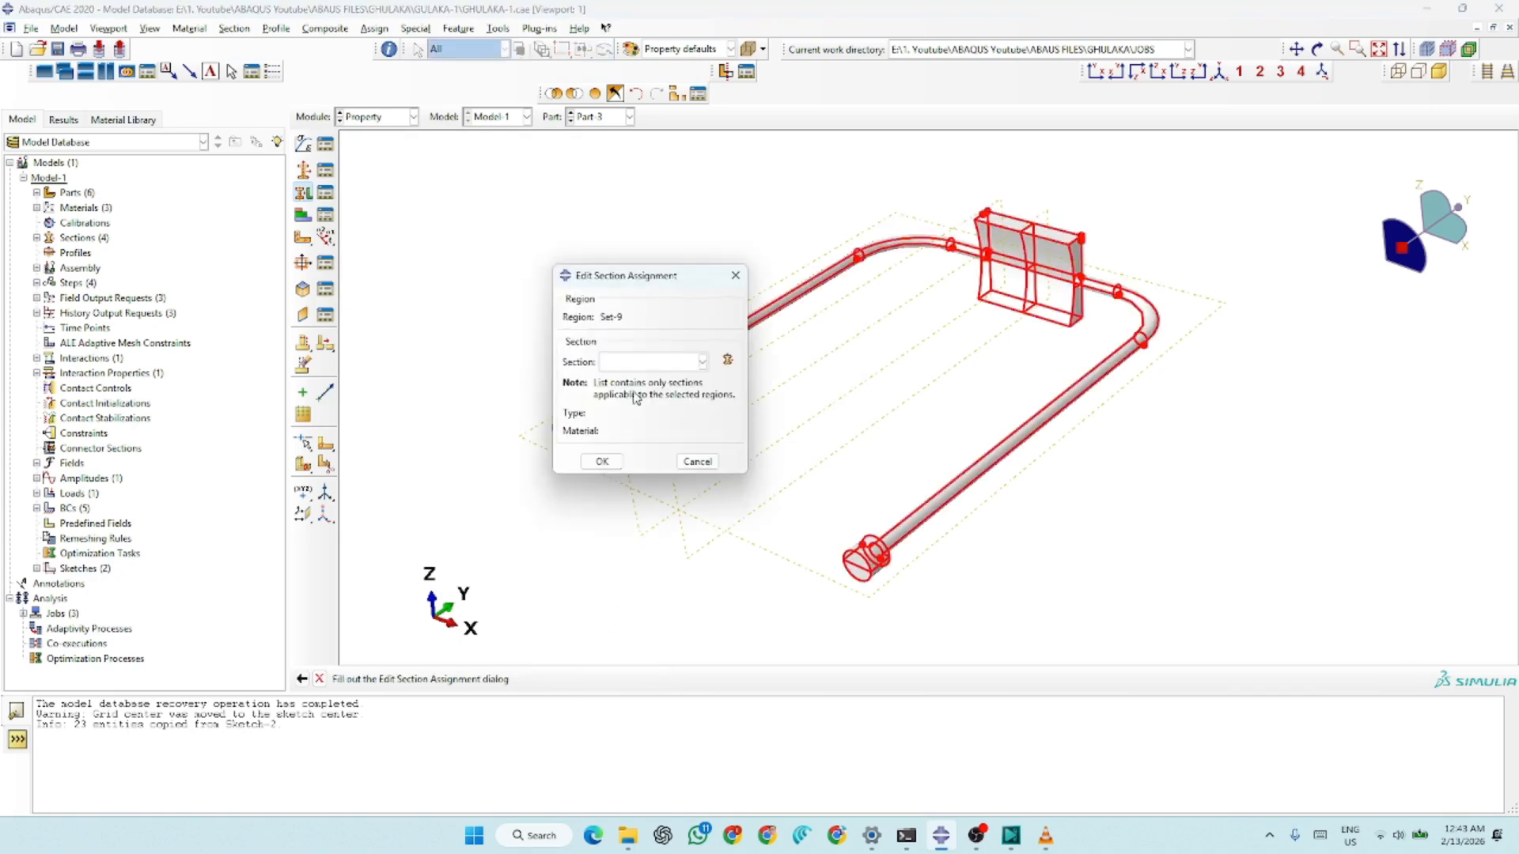
pyautogui.click(638, 363)
pyautogui.click(639, 390)
pyautogui.click(601, 463)
# Switch to Part-1 and assign the WOOD section to the entire slingshot fork
pyautogui.click(598, 117)
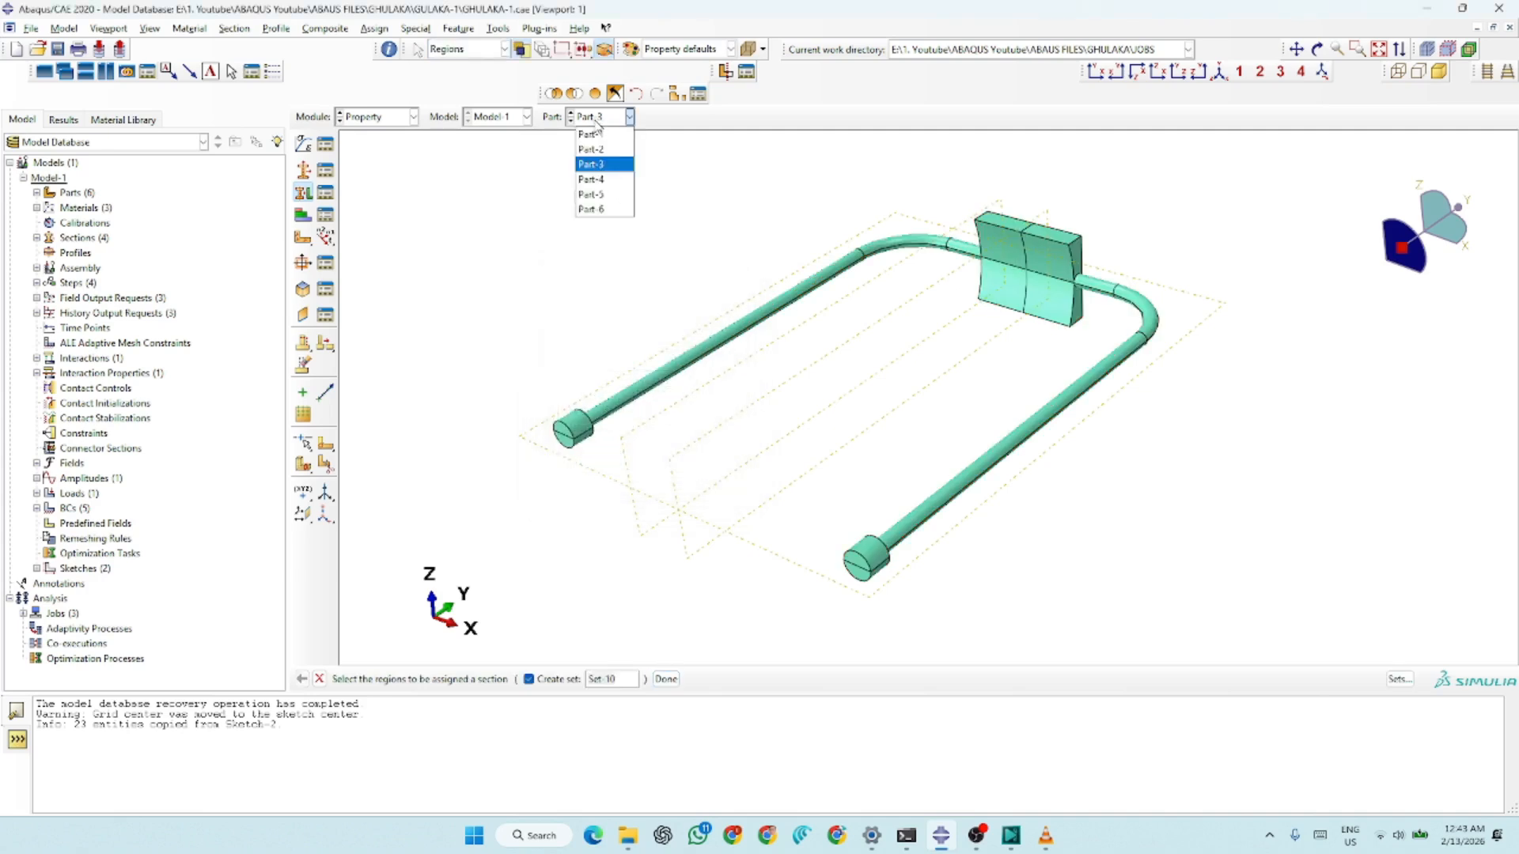
pyautogui.click(595, 134)
pyautogui.scroll(-4, 671, 482)
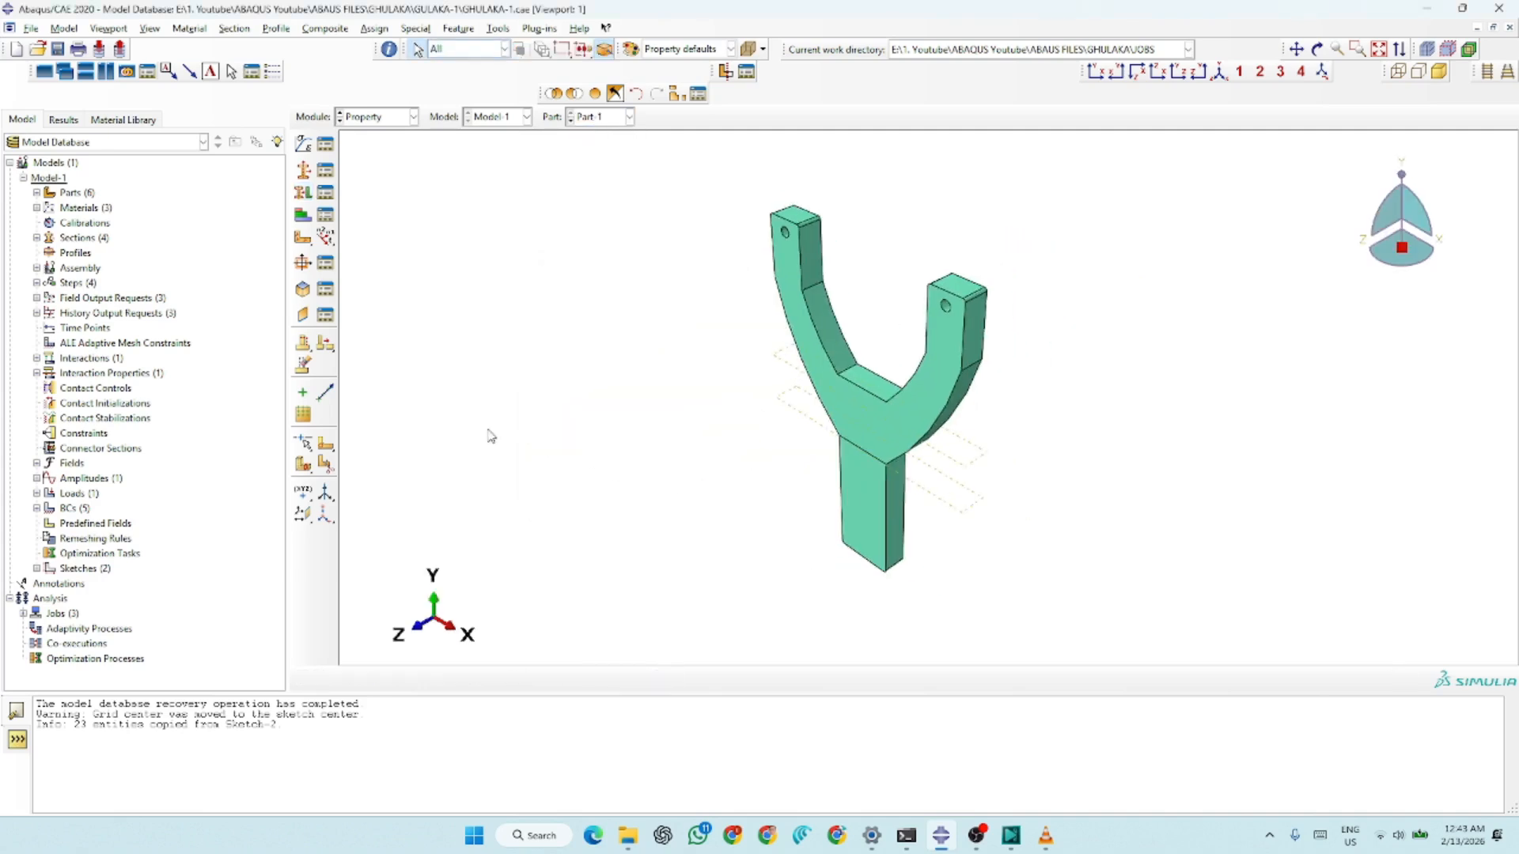
pyautogui.scroll(1, 944, 344)
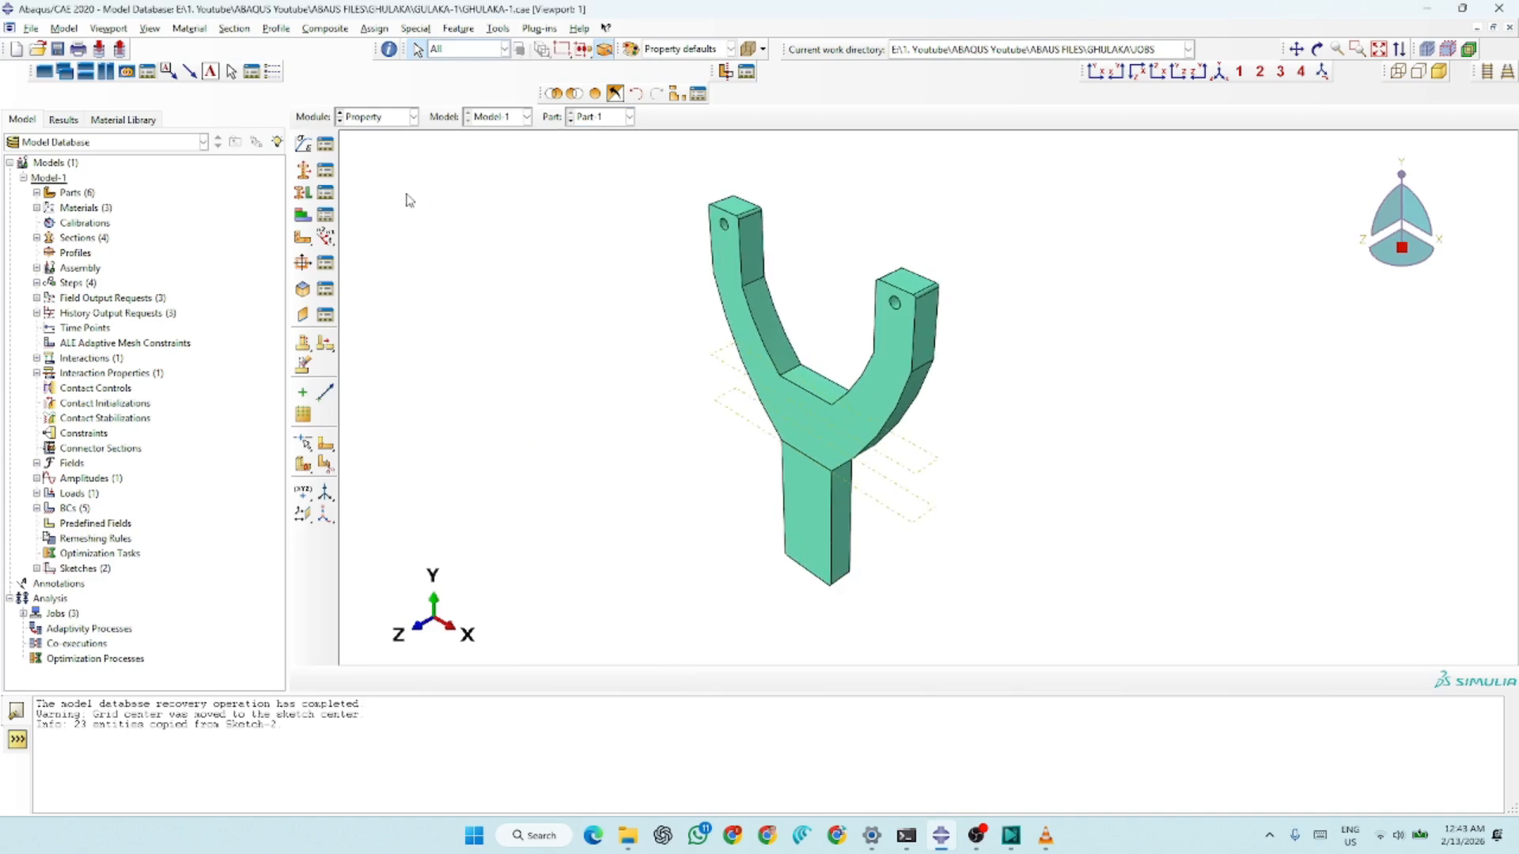
pyautogui.click(303, 194)
pyautogui.moveTo(995, 214); pyautogui.dragTo(666, 571)
pyautogui.click(666, 679)
pyautogui.click(641, 362)
pyautogui.click(621, 424)
pyautogui.click(602, 462)
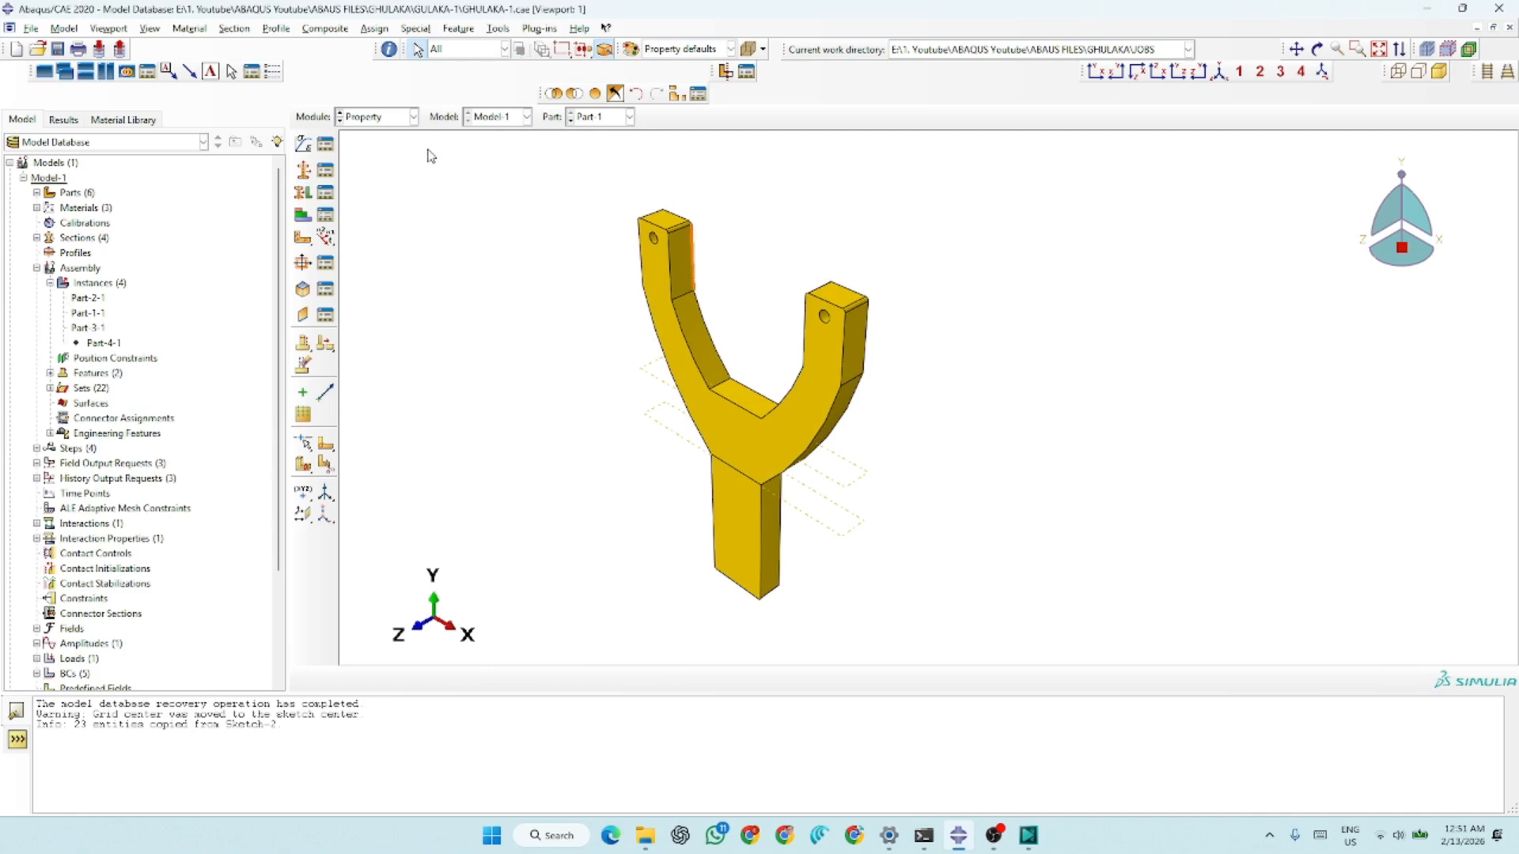
# Switch to the Assembly module and suppress the existing instances Part-2-1, Part-1-1 and Part-3-1
pyautogui.click(385, 117)
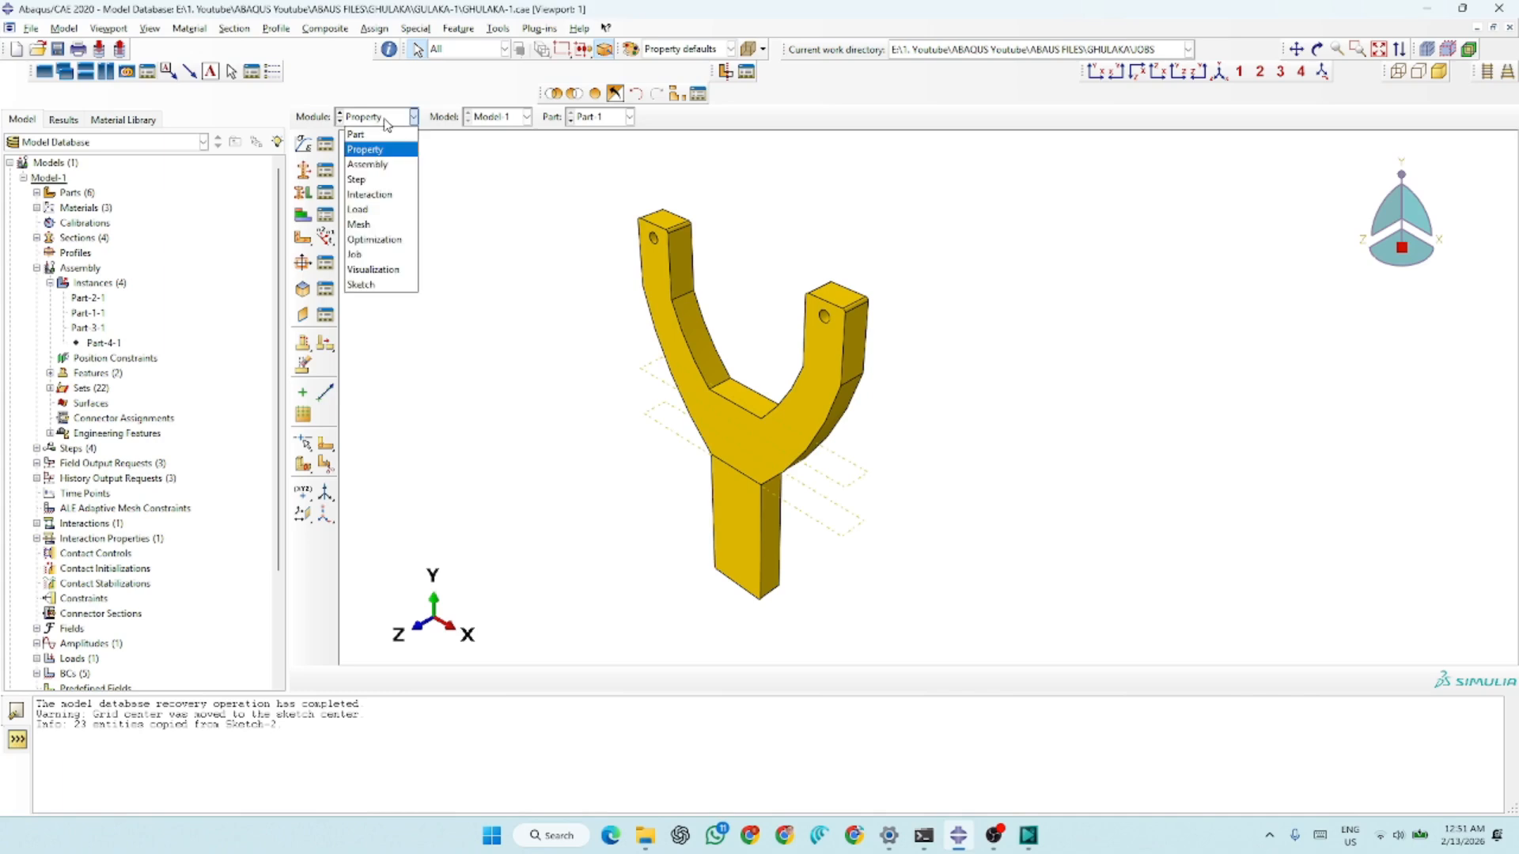
pyautogui.click(372, 164)
pyautogui.scroll(2, 813, 445)
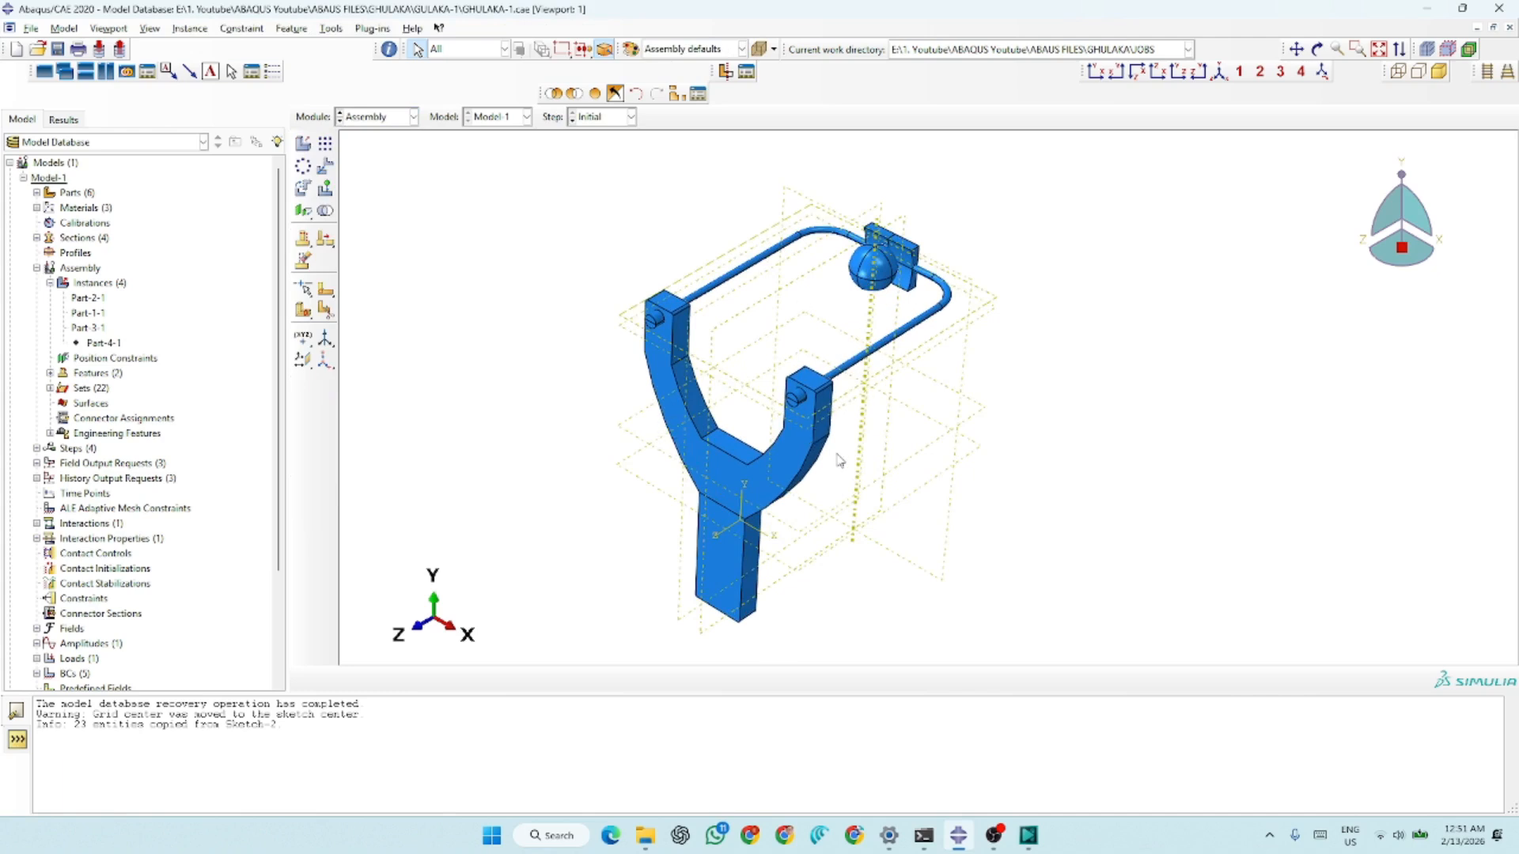
pyautogui.click(97, 300)
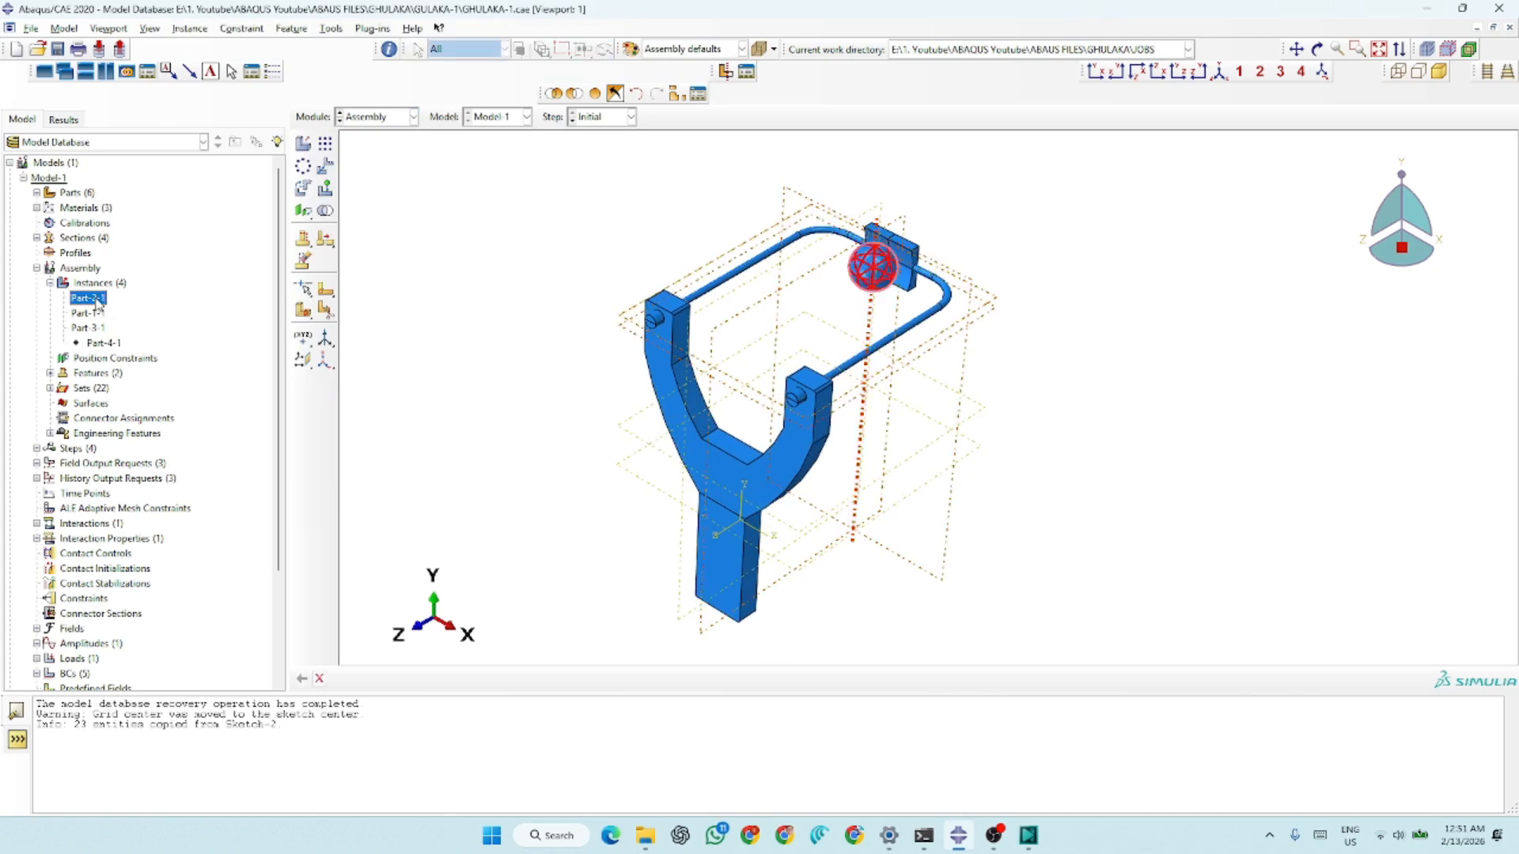
pyautogui.keyDown('ctrl'); pyautogui.click(94, 314); pyautogui.keyUp('ctrl')
pyautogui.keyDown('ctrl'); pyautogui.click(89, 327); pyautogui.keyUp('ctrl')
pyautogui.rightClick(84, 326)
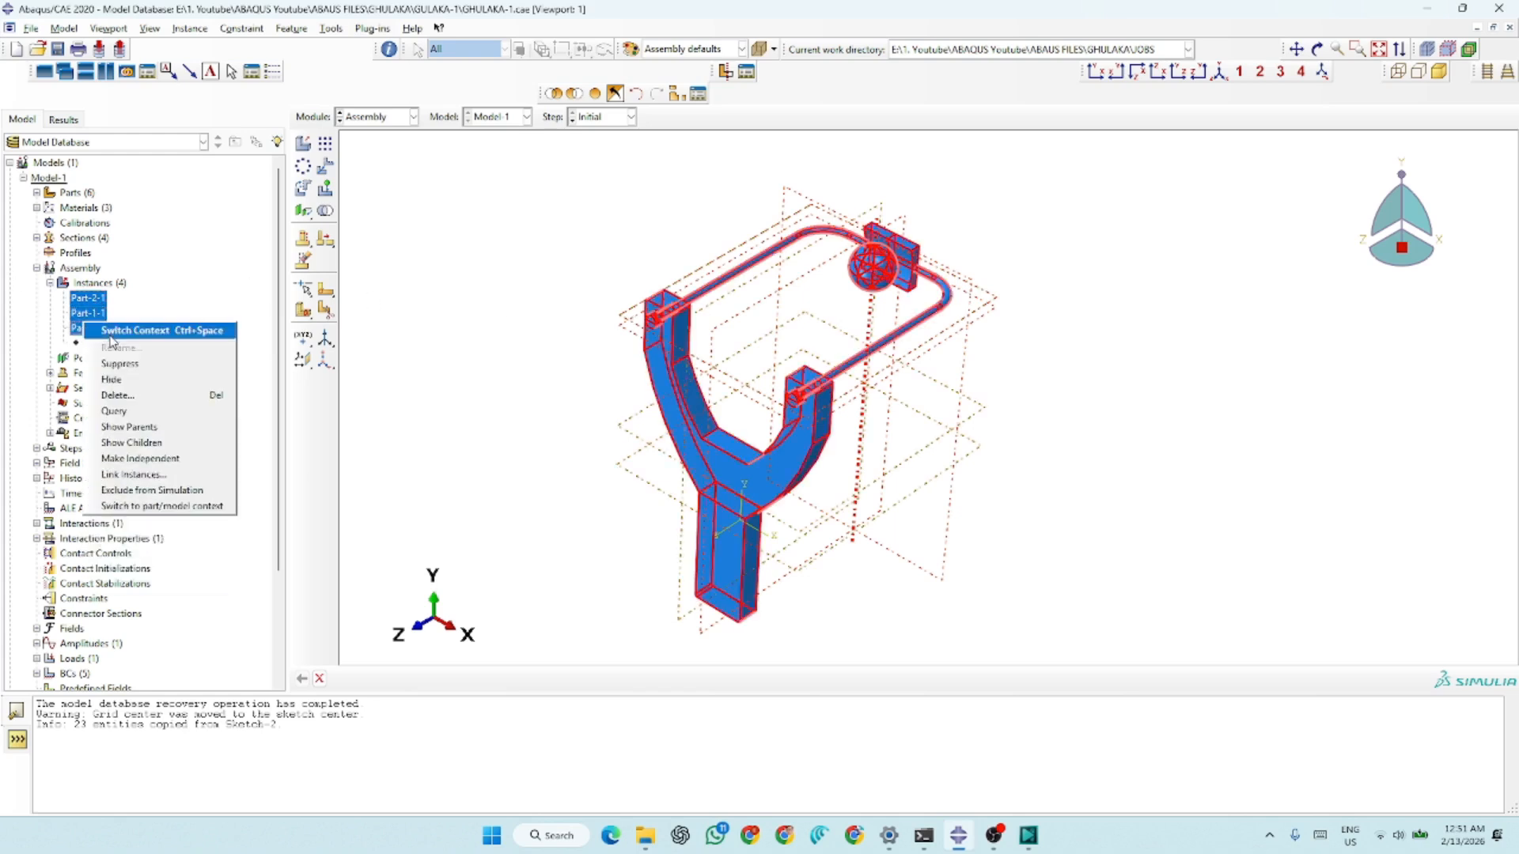
pyautogui.click(120, 364)
# Create new dependent instances of Part-1 and Part-3 in the assembly, without auto-offset
pyautogui.click(303, 144)
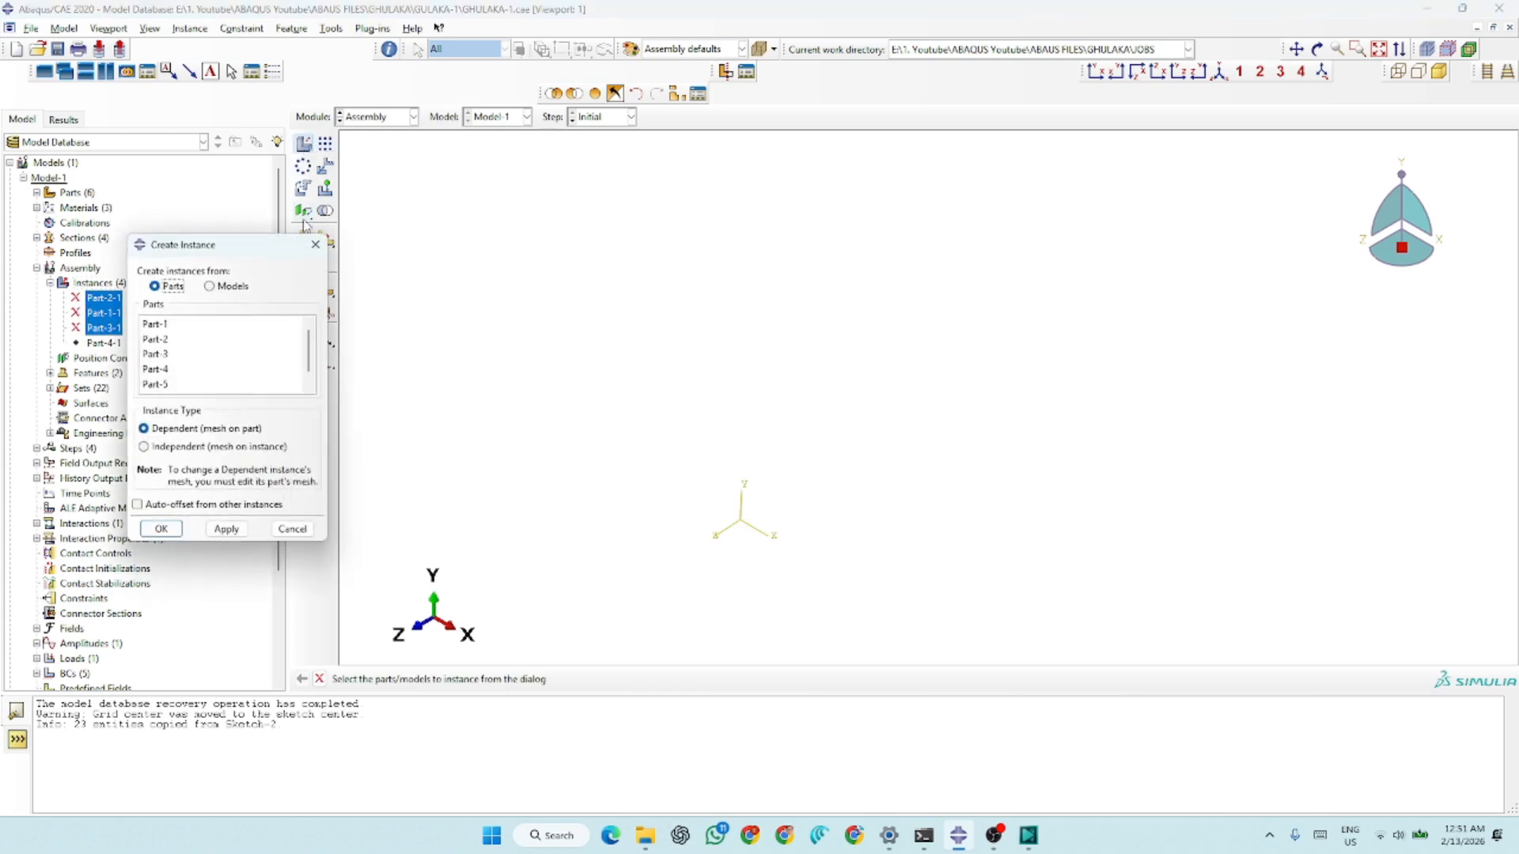
pyautogui.click(315, 245)
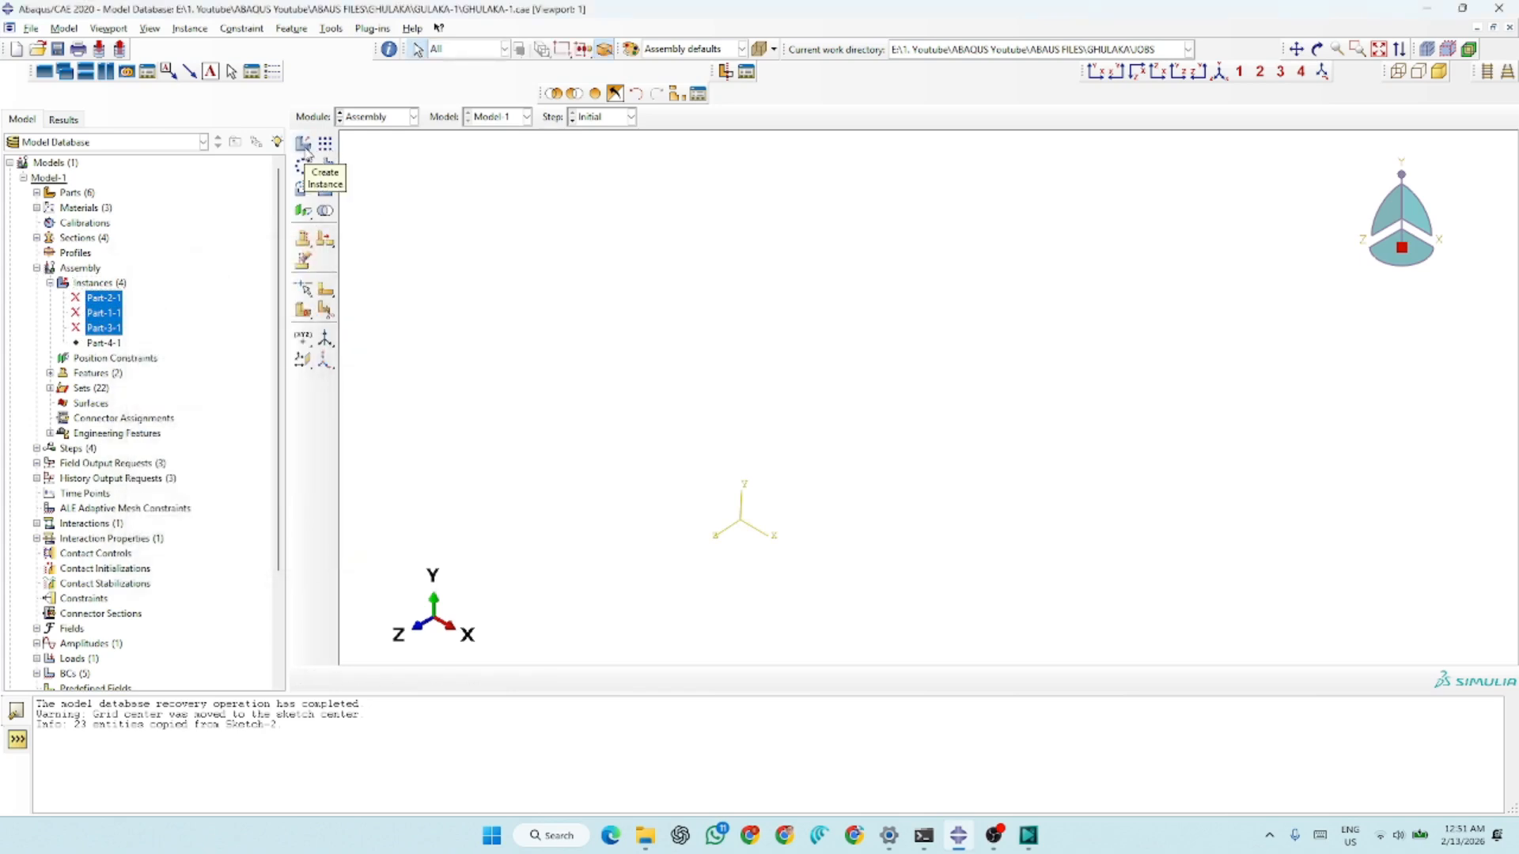
pyautogui.click(304, 146)
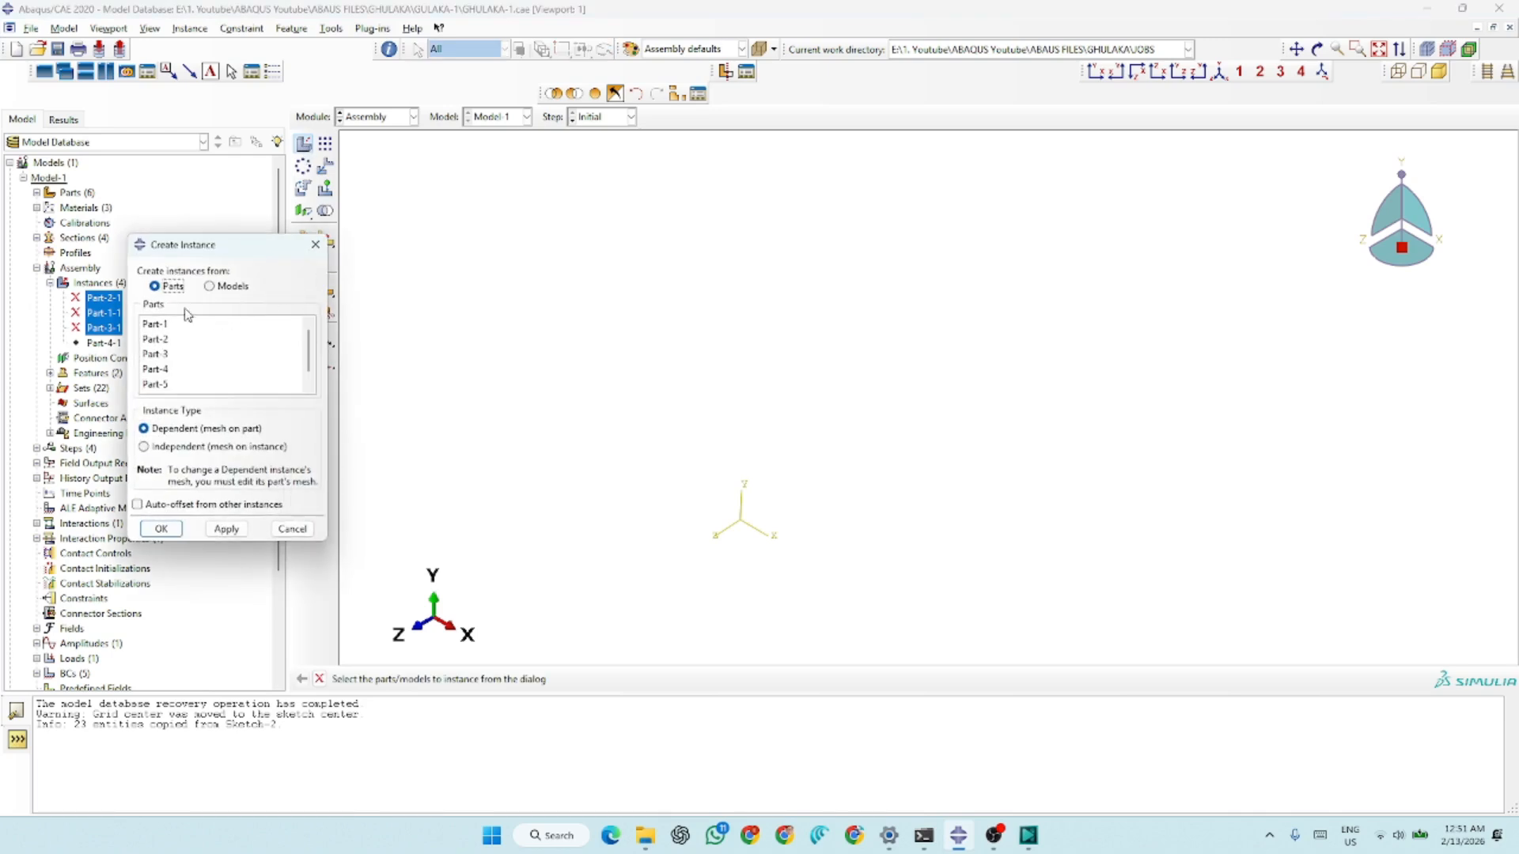
pyautogui.click(163, 325)
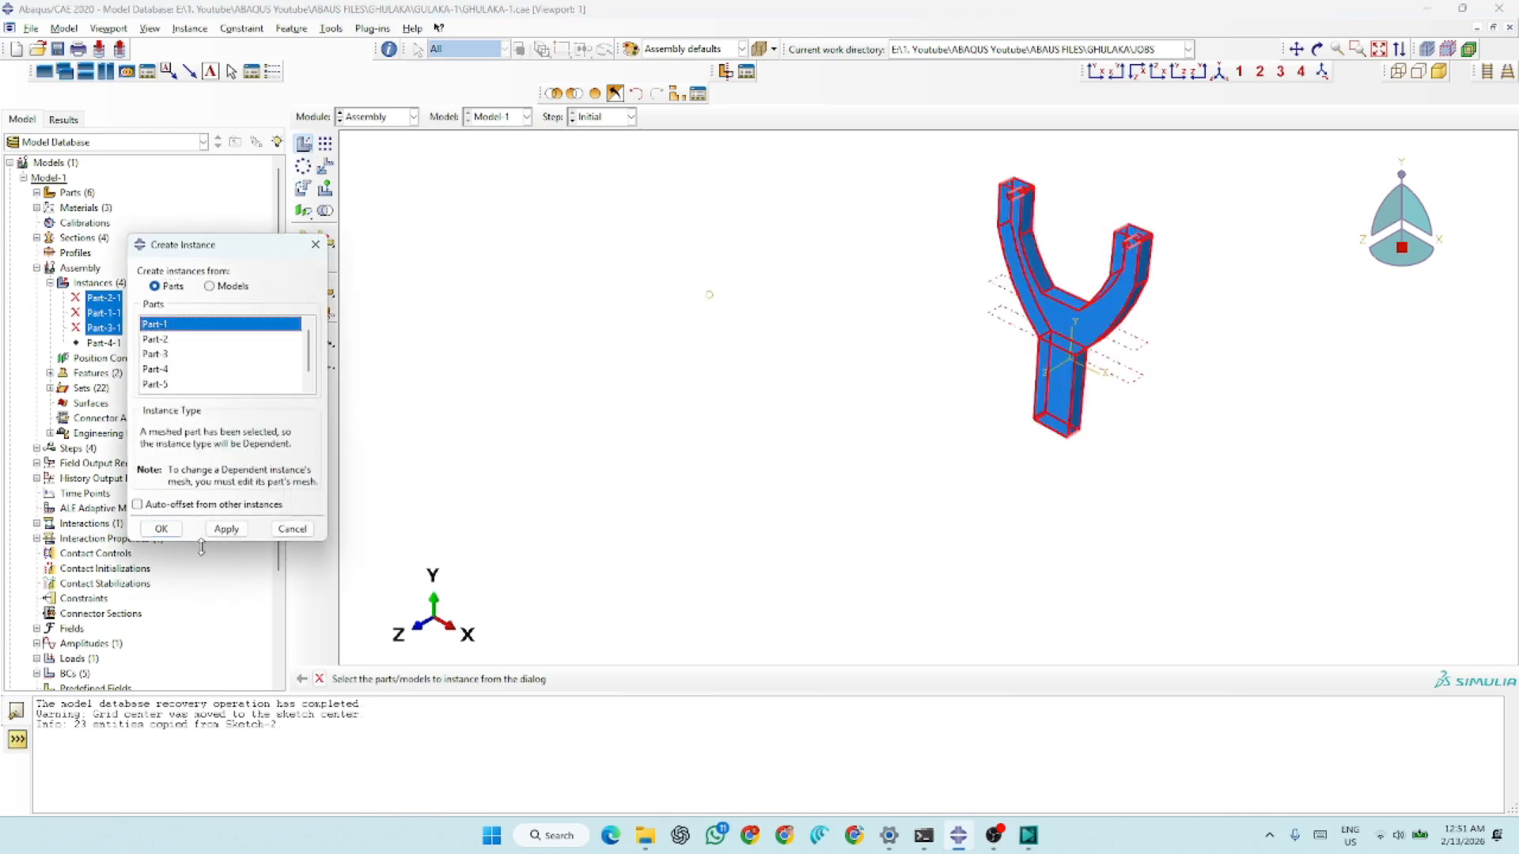
pyautogui.click(226, 529)
pyautogui.click(164, 339)
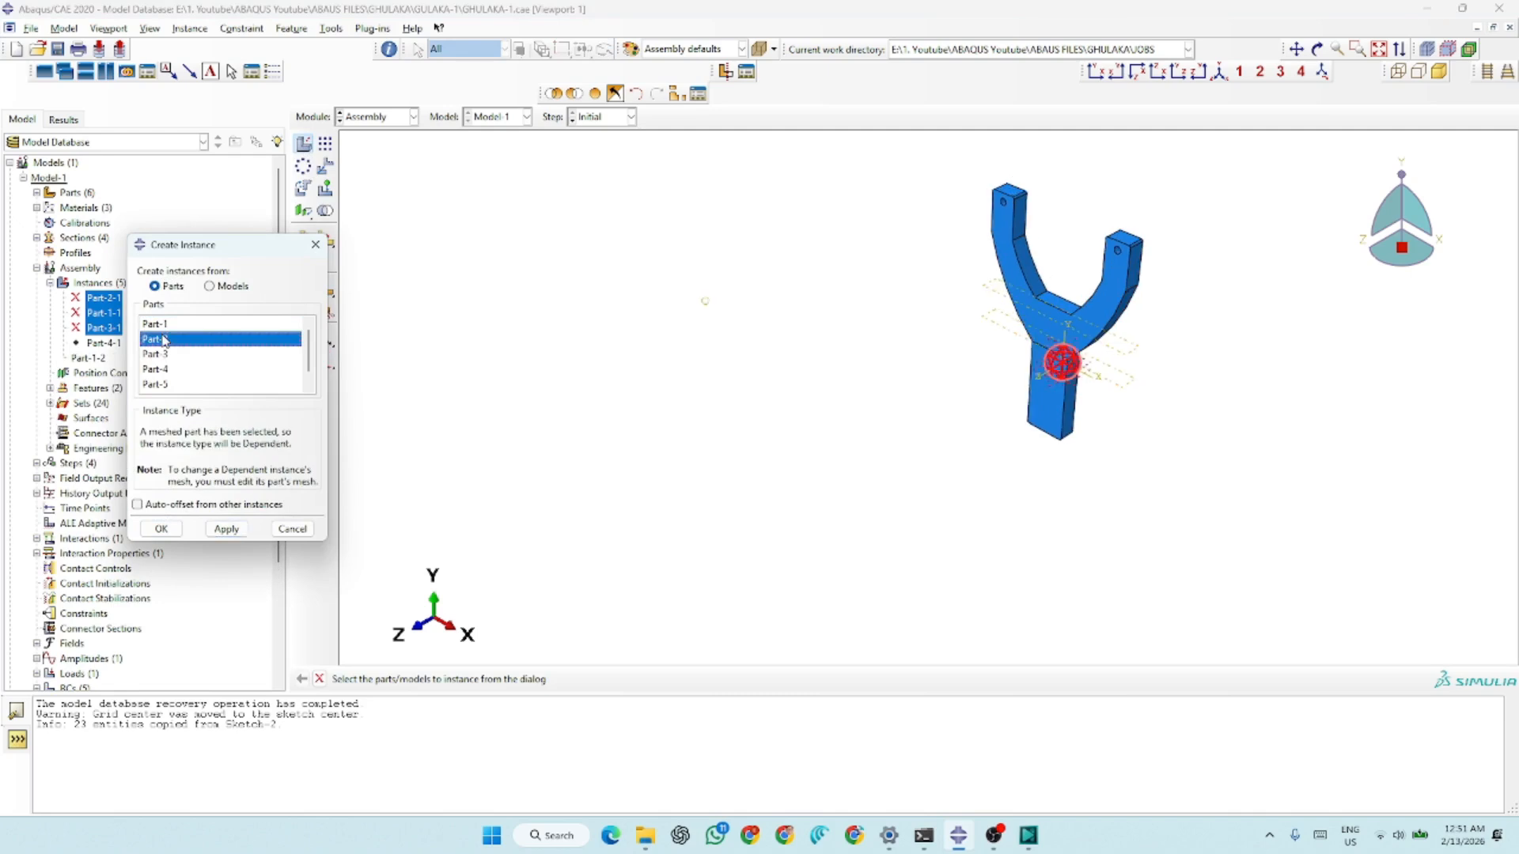
pyautogui.click(165, 354)
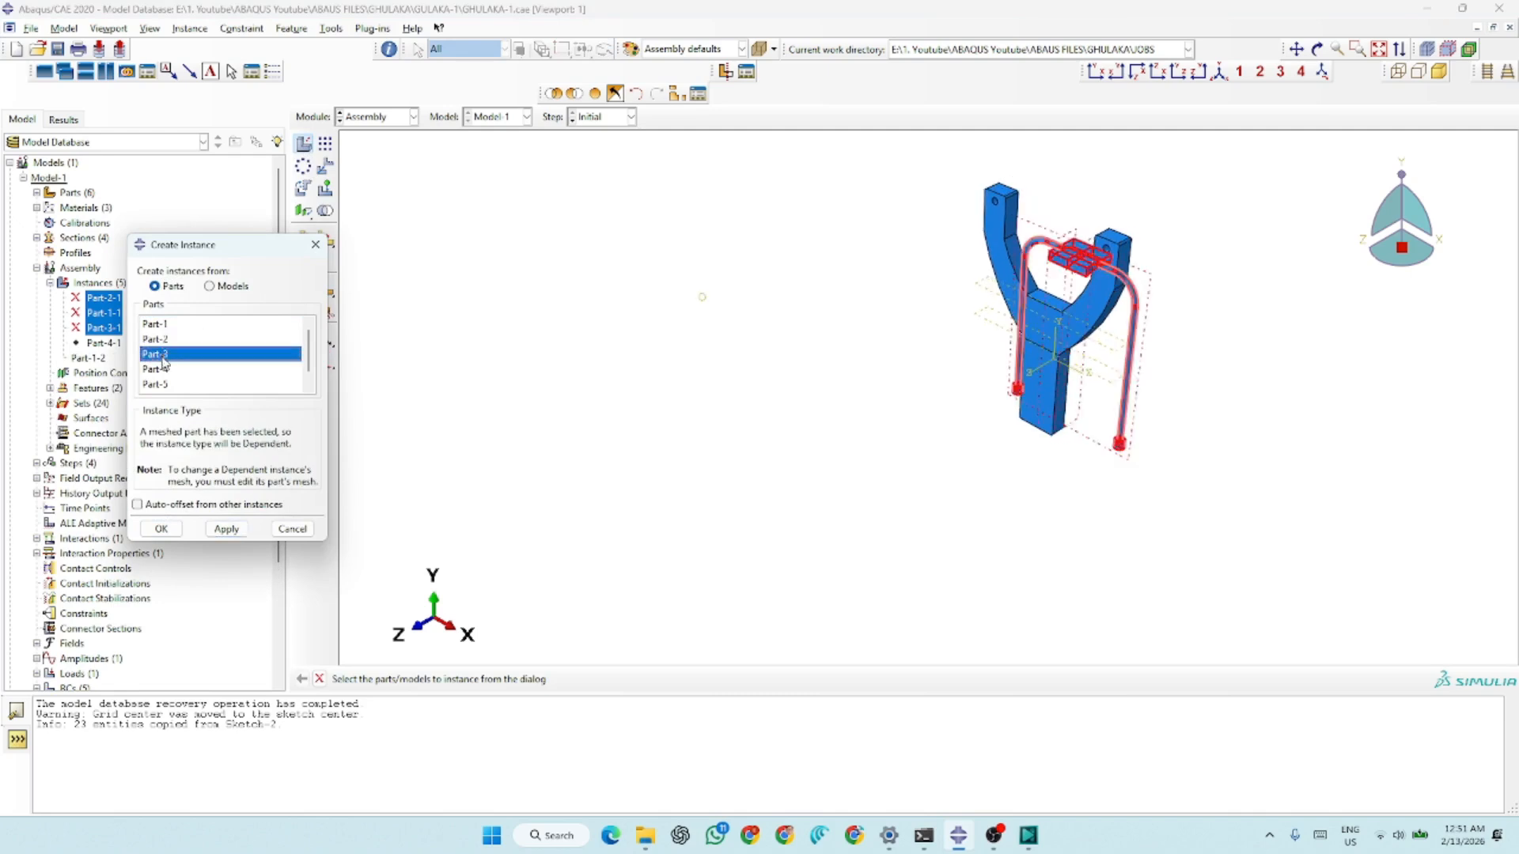
pyautogui.click(226, 529)
pyautogui.click(160, 528)
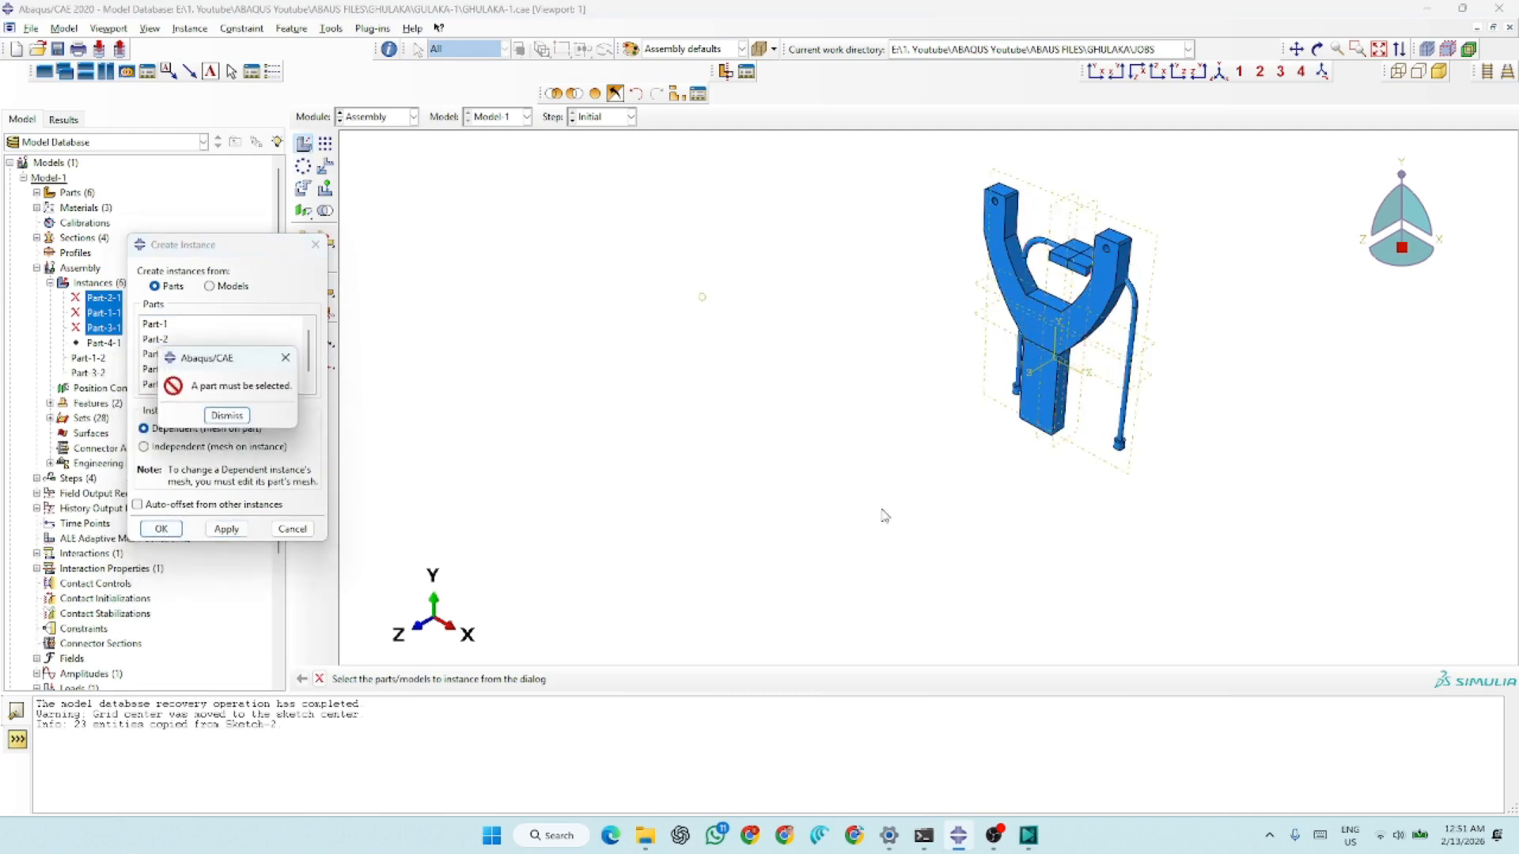
pyautogui.click(229, 416)
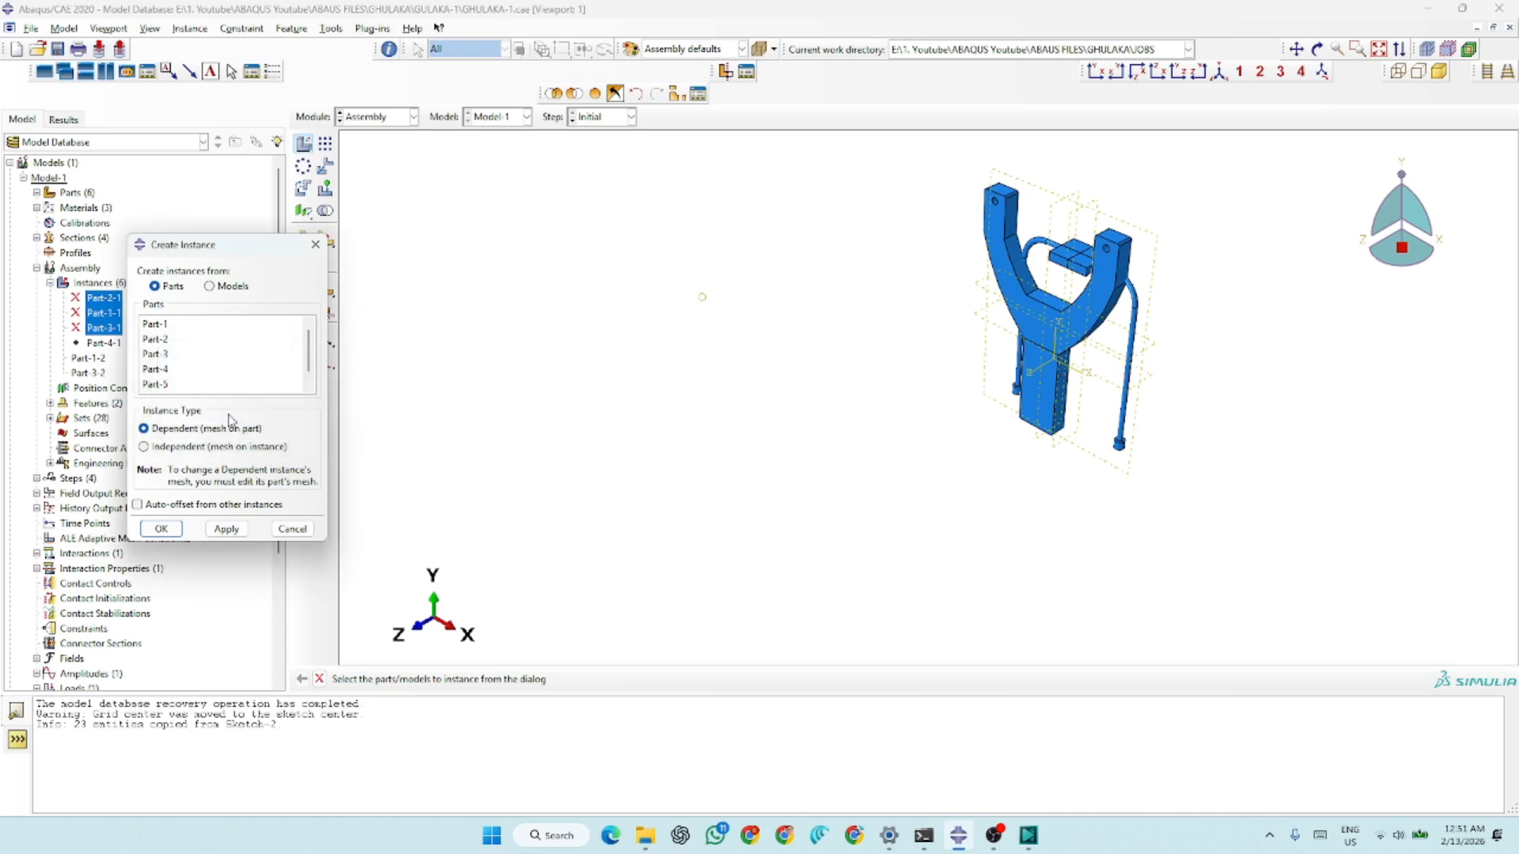
pyautogui.click(292, 528)
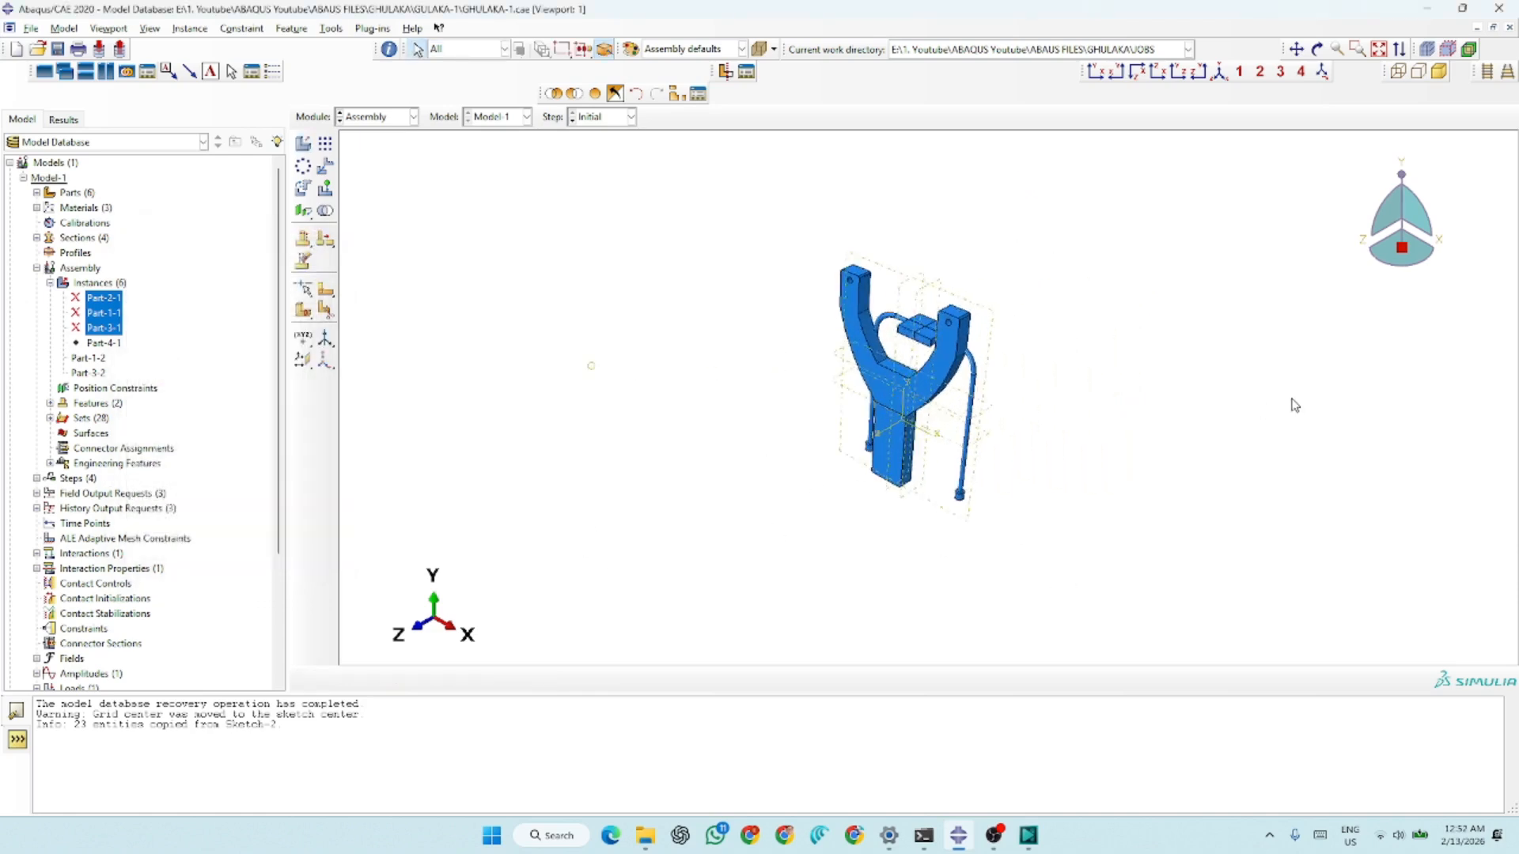
# Rotate the Part-3 band instance 90 degrees about the global X axis through the origin
pyautogui.scroll(-5, 980, 387)
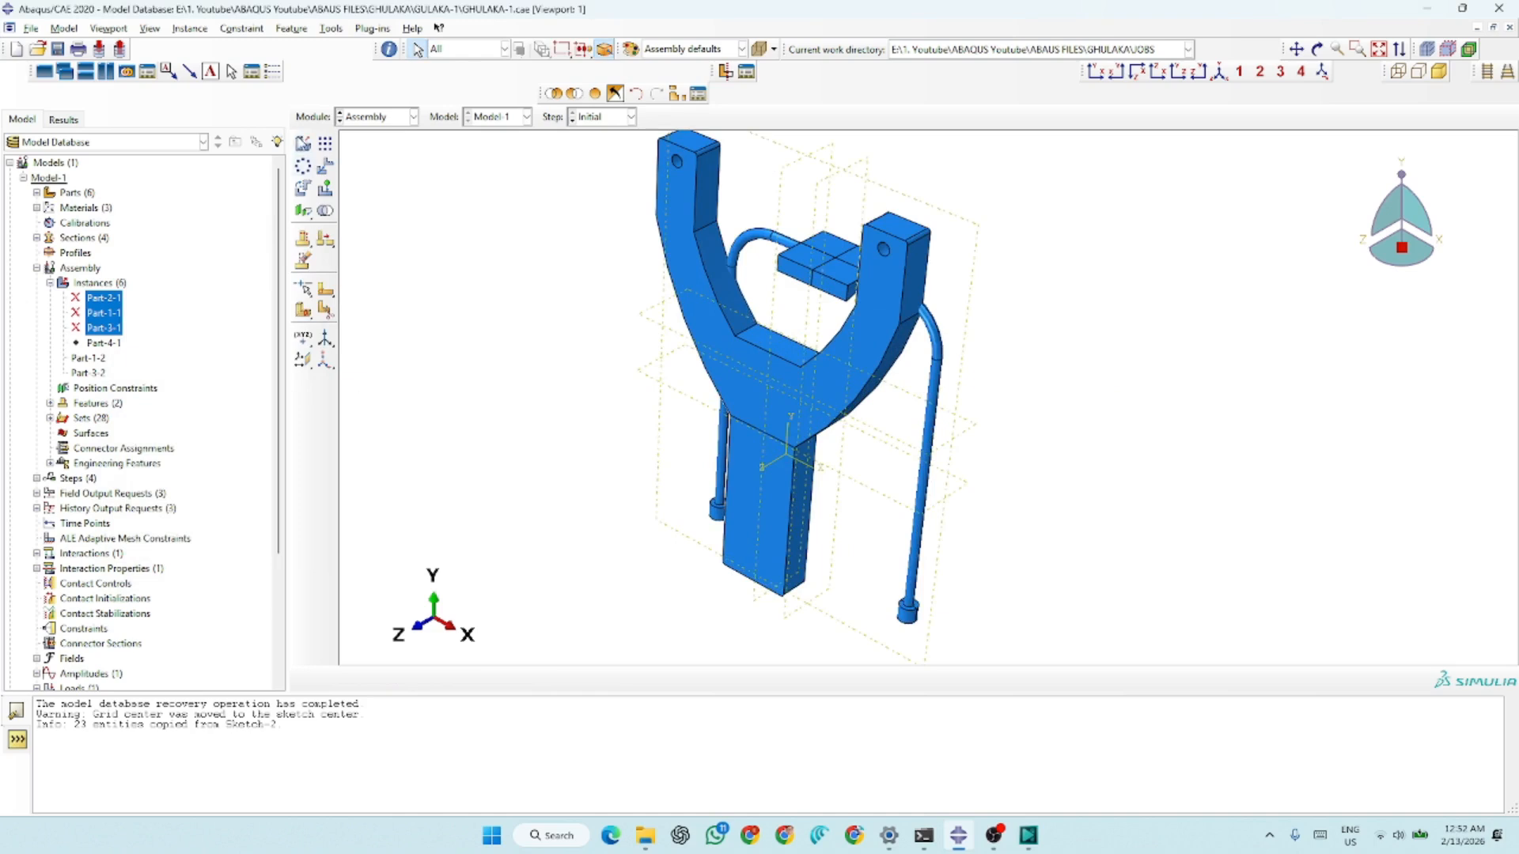
pyautogui.click(305, 191)
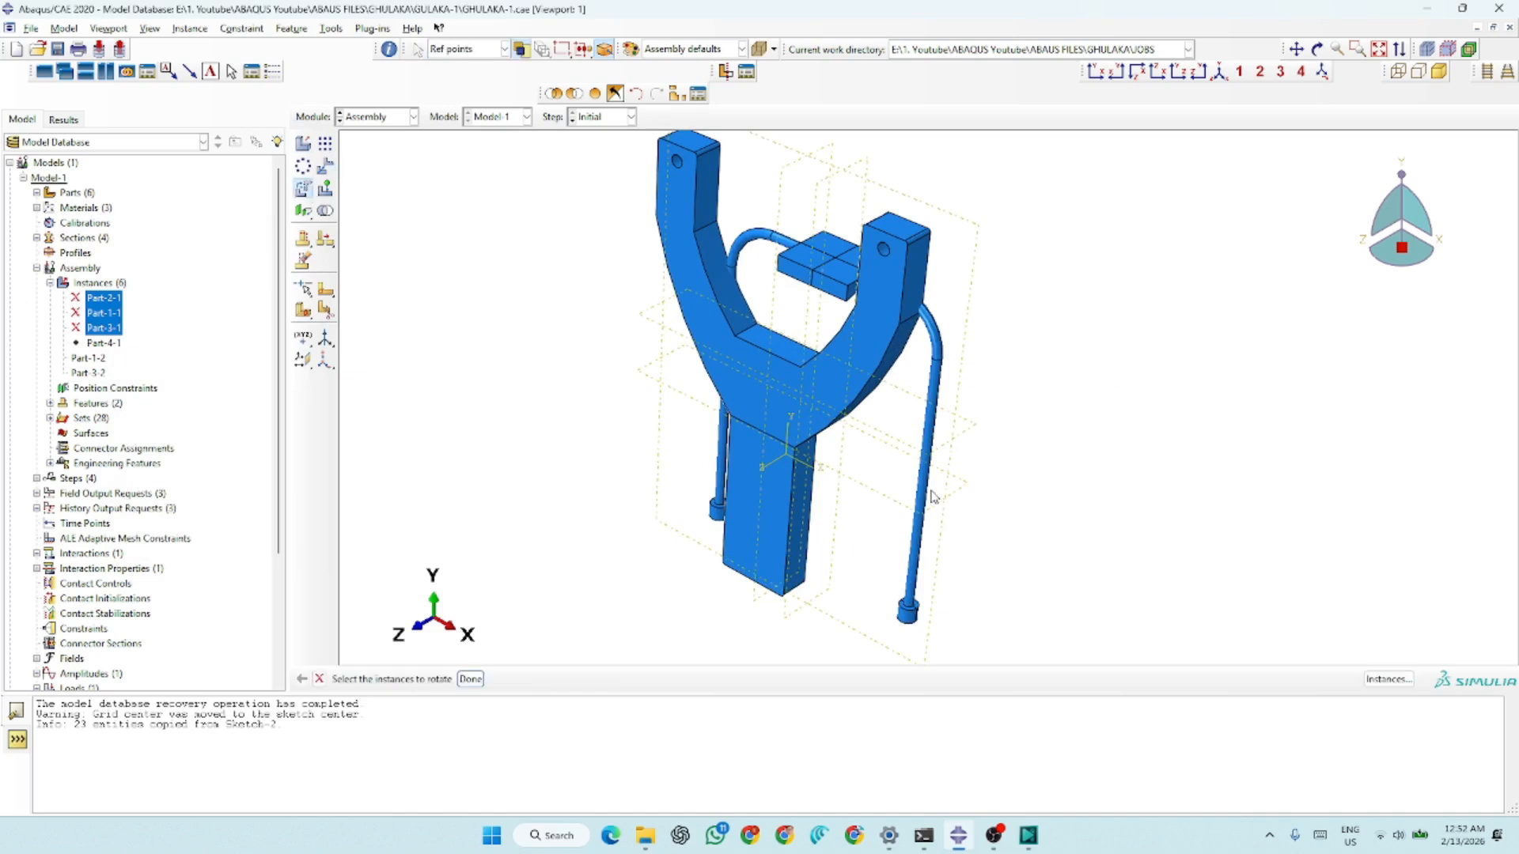
pyautogui.click(930, 496)
pyautogui.click(473, 679)
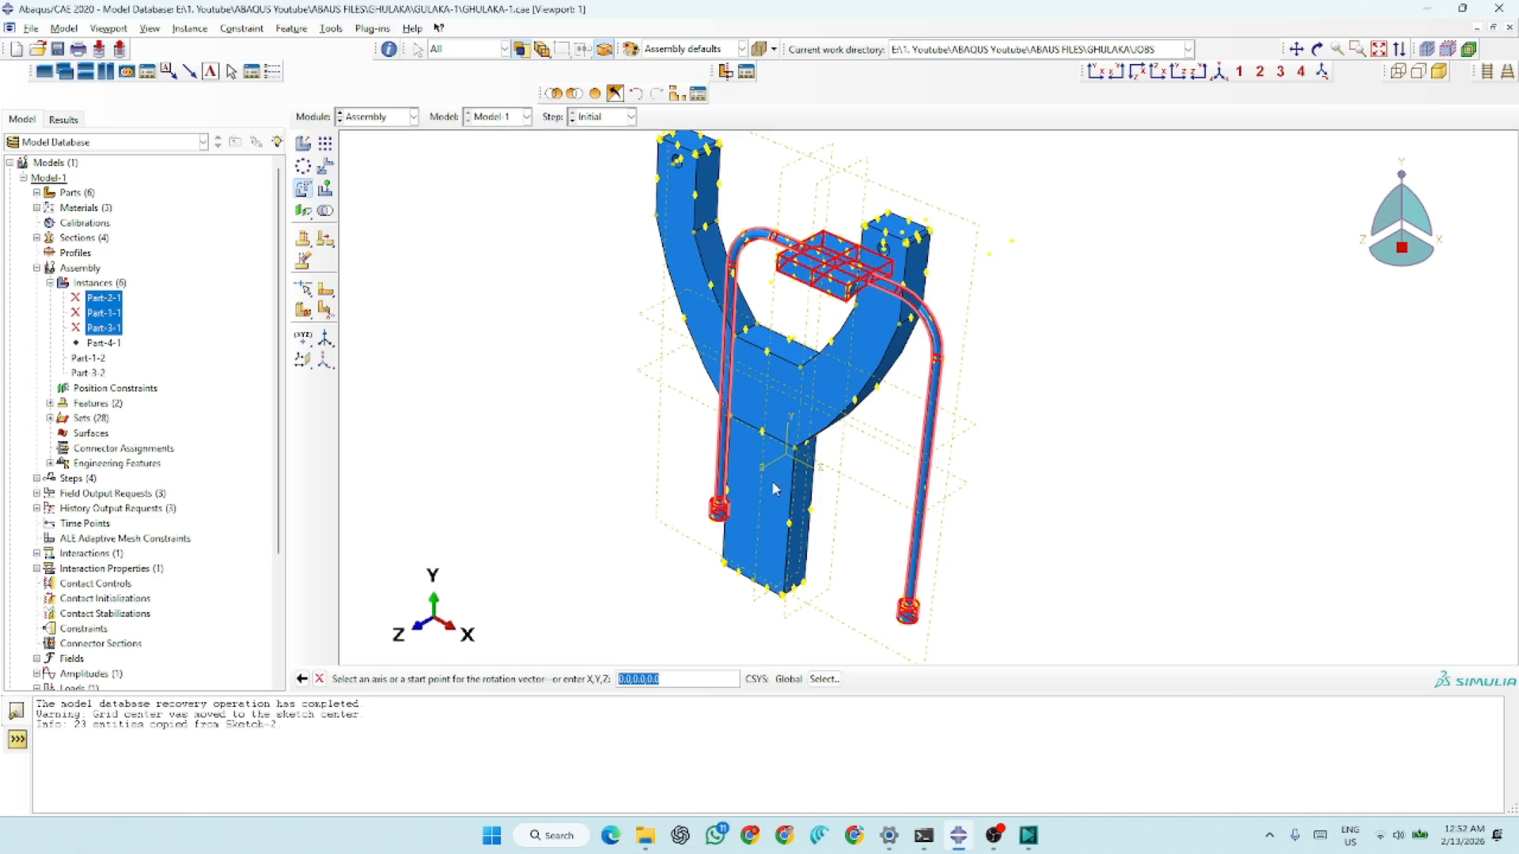
pyautogui.scroll(-3, 815, 494)
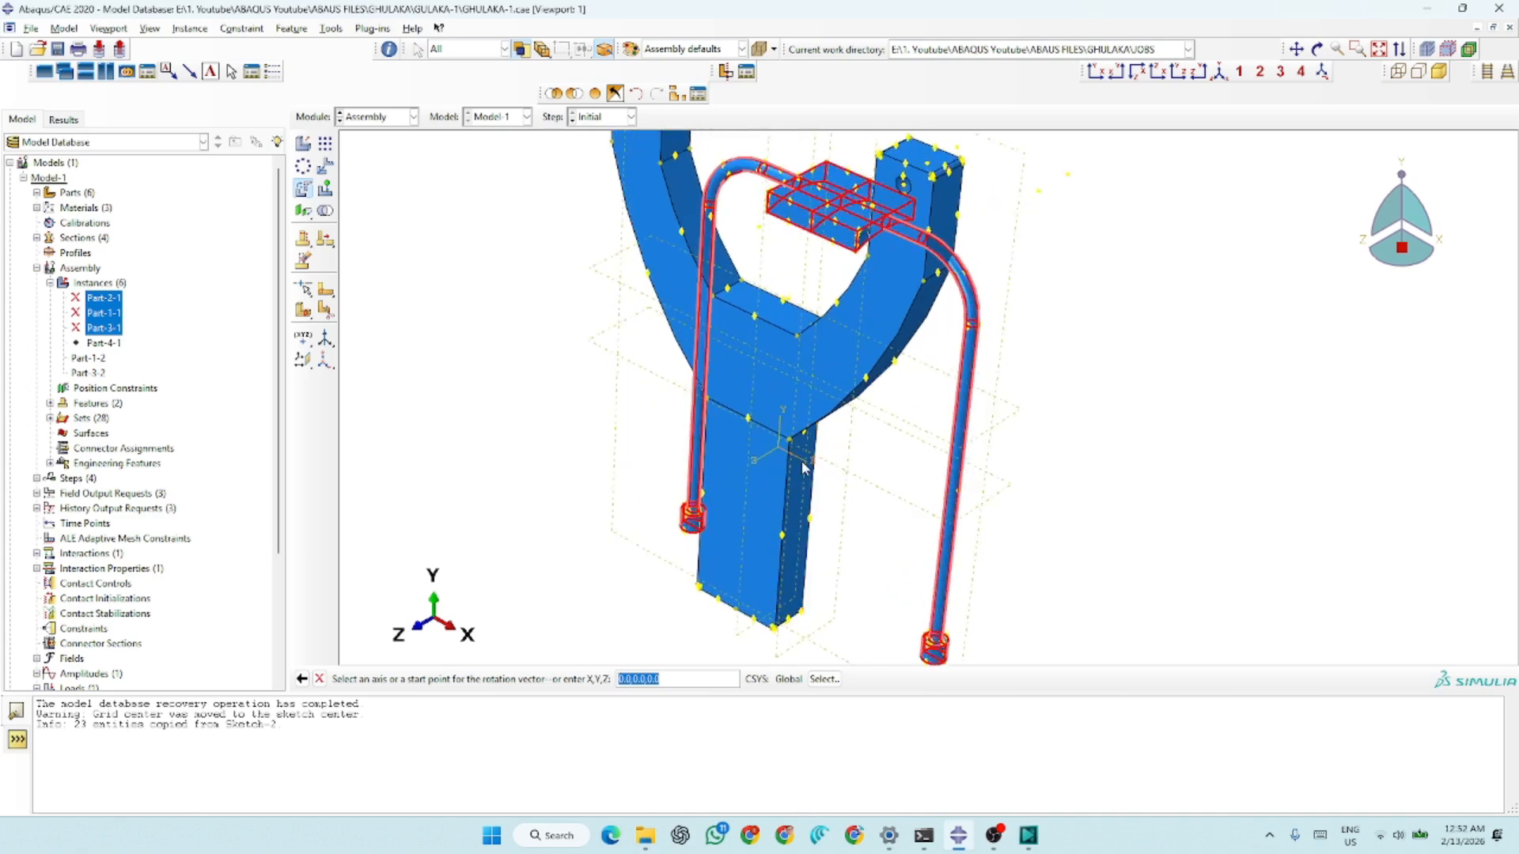
pyautogui.click(799, 467)
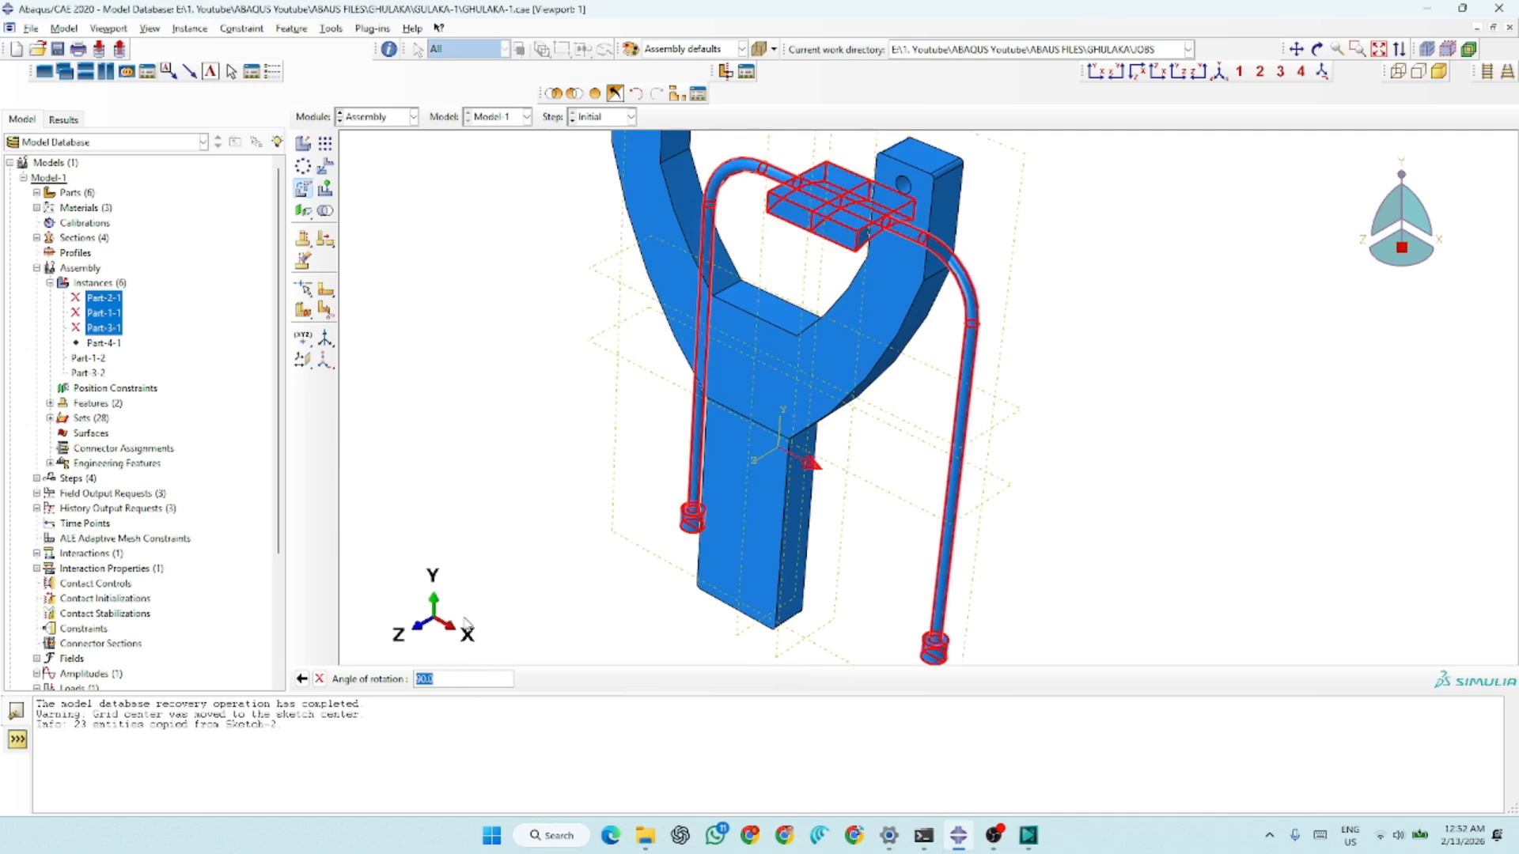
pyautogui.press('Return')
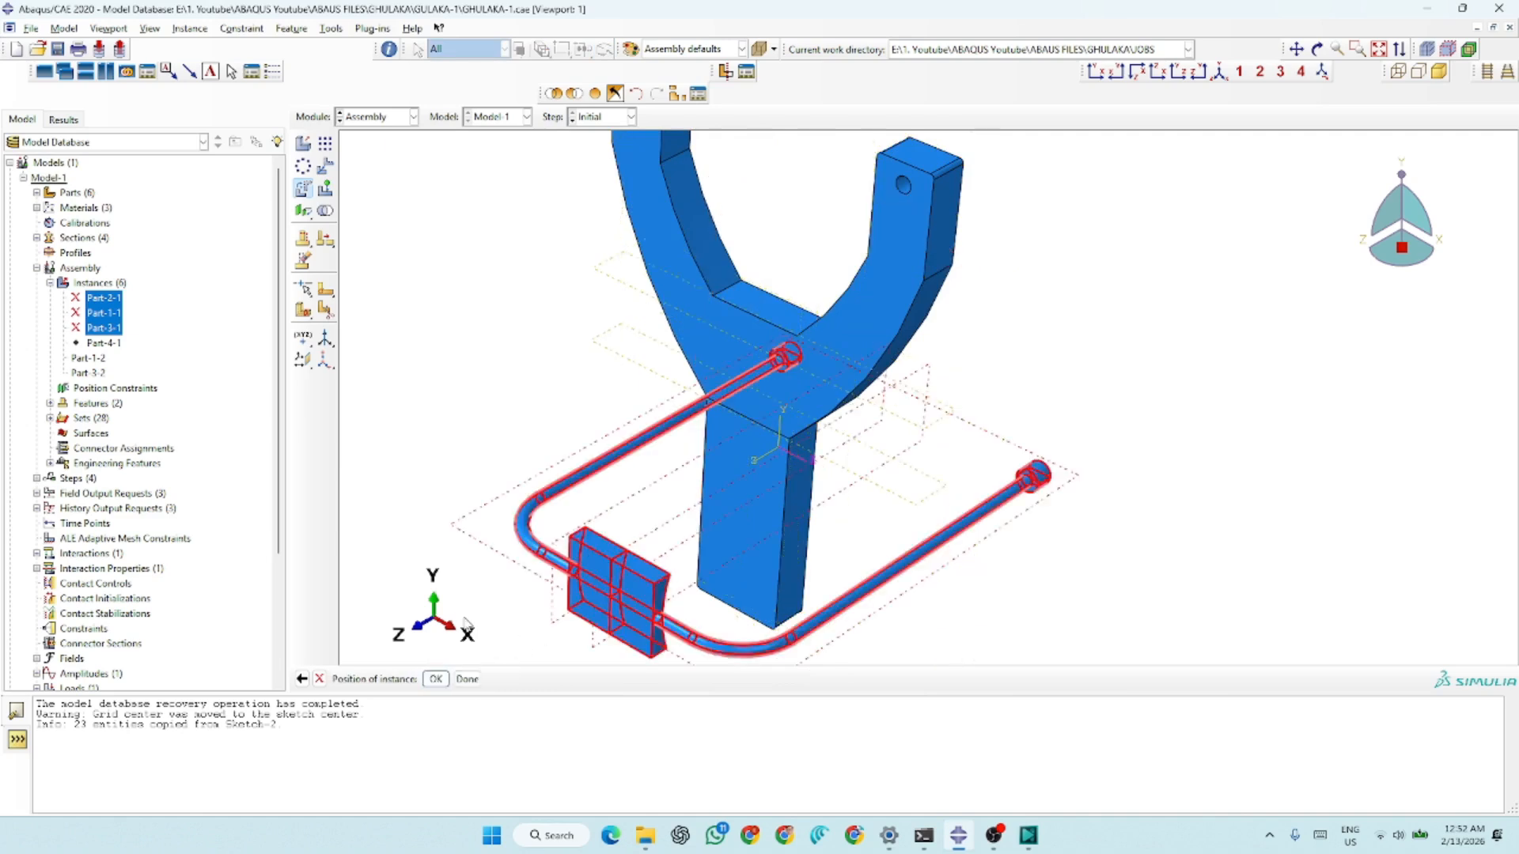
pyautogui.scroll(-2, 643, 352)
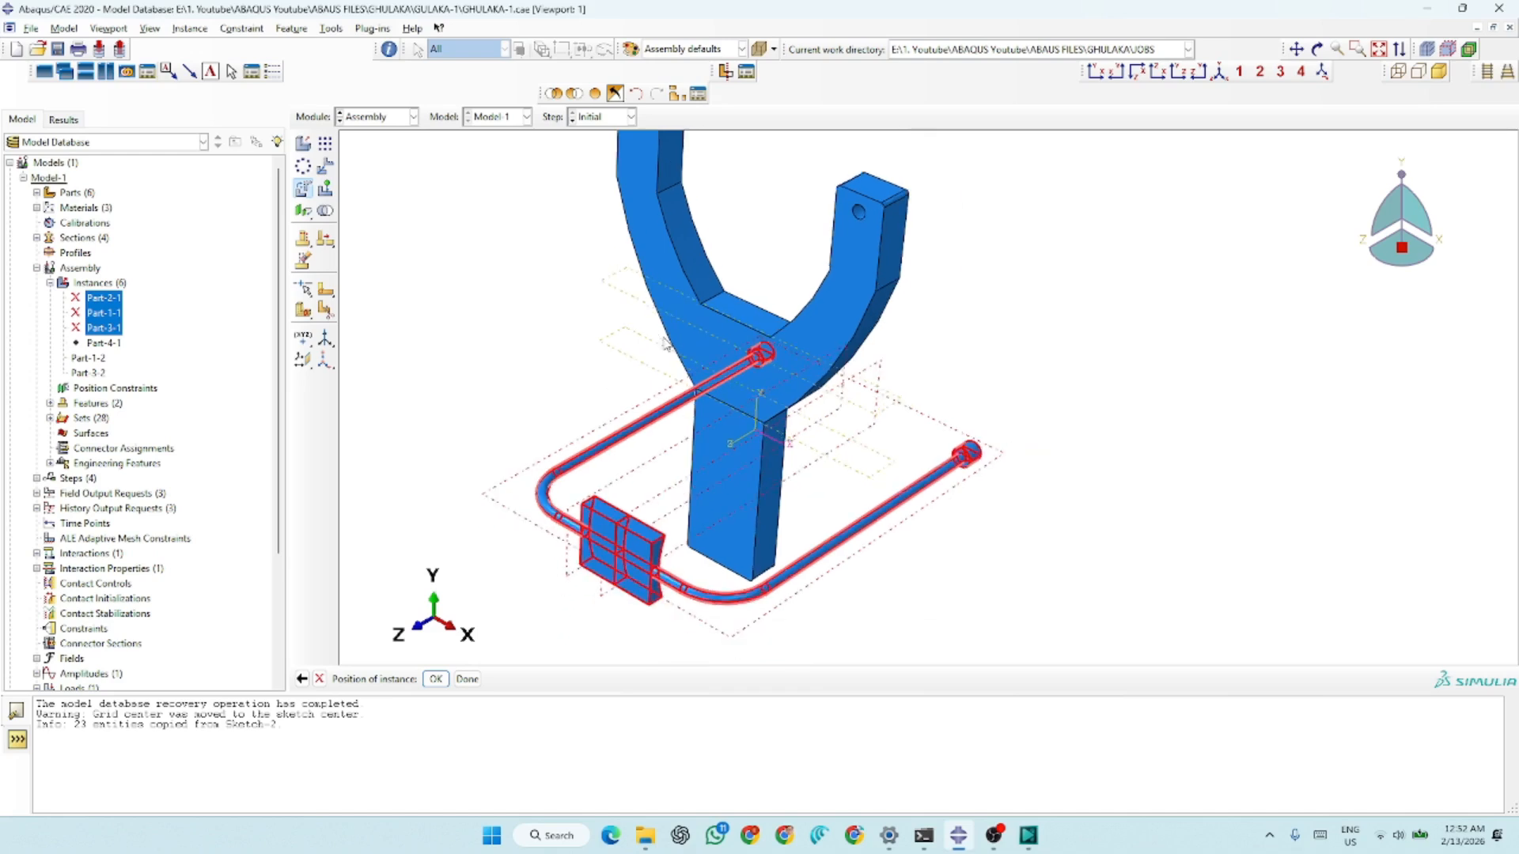
pyautogui.click(436, 679)
# Rotate the Part-3 band instance by 180 degrees about the global X axis through the origin
pyautogui.click(635, 571)
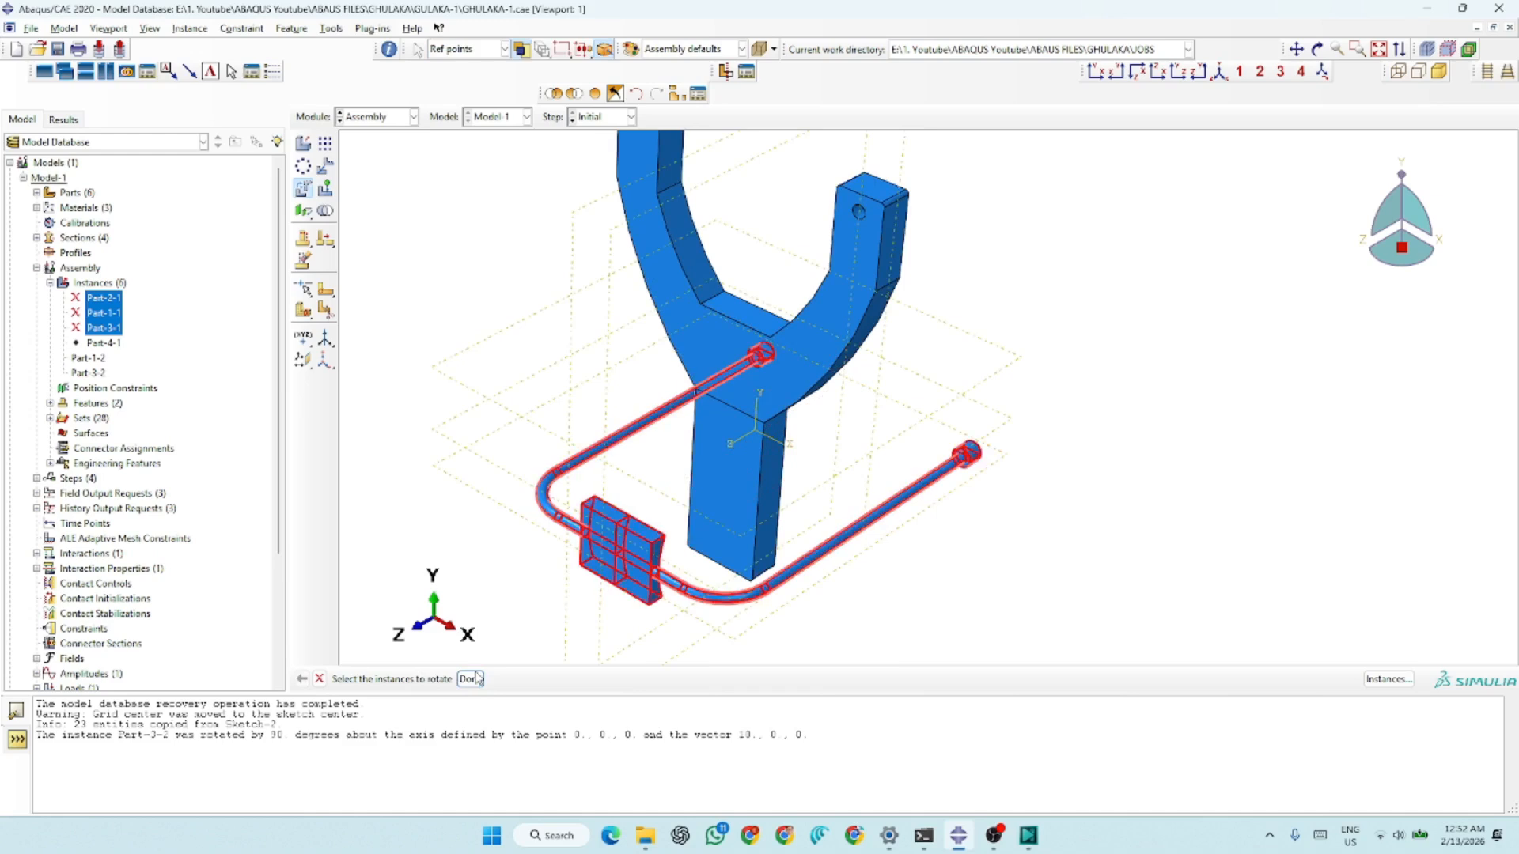
pyautogui.click(470, 678)
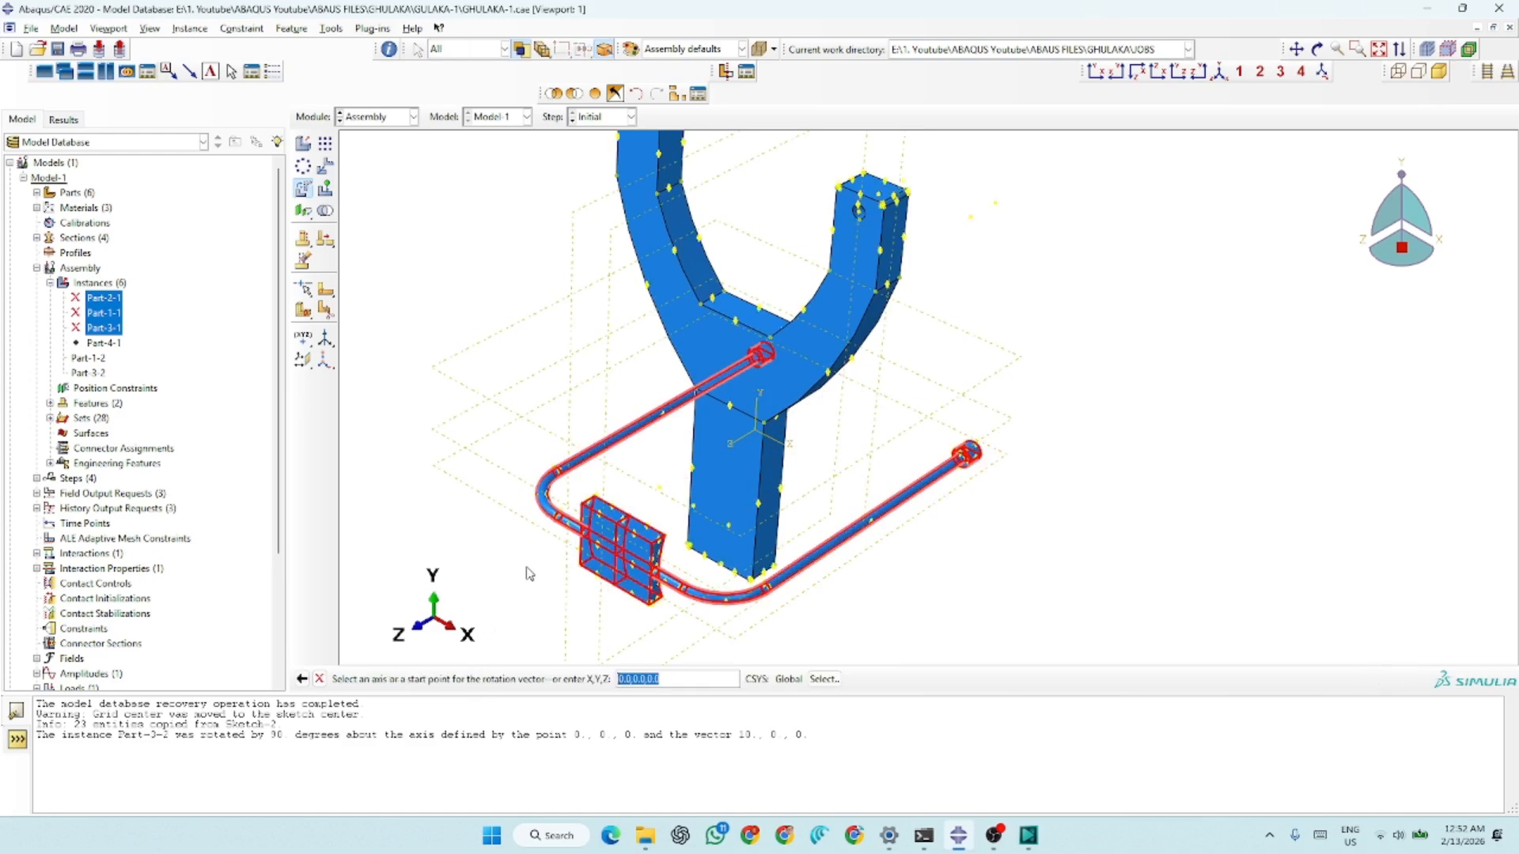
pyautogui.click(775, 445)
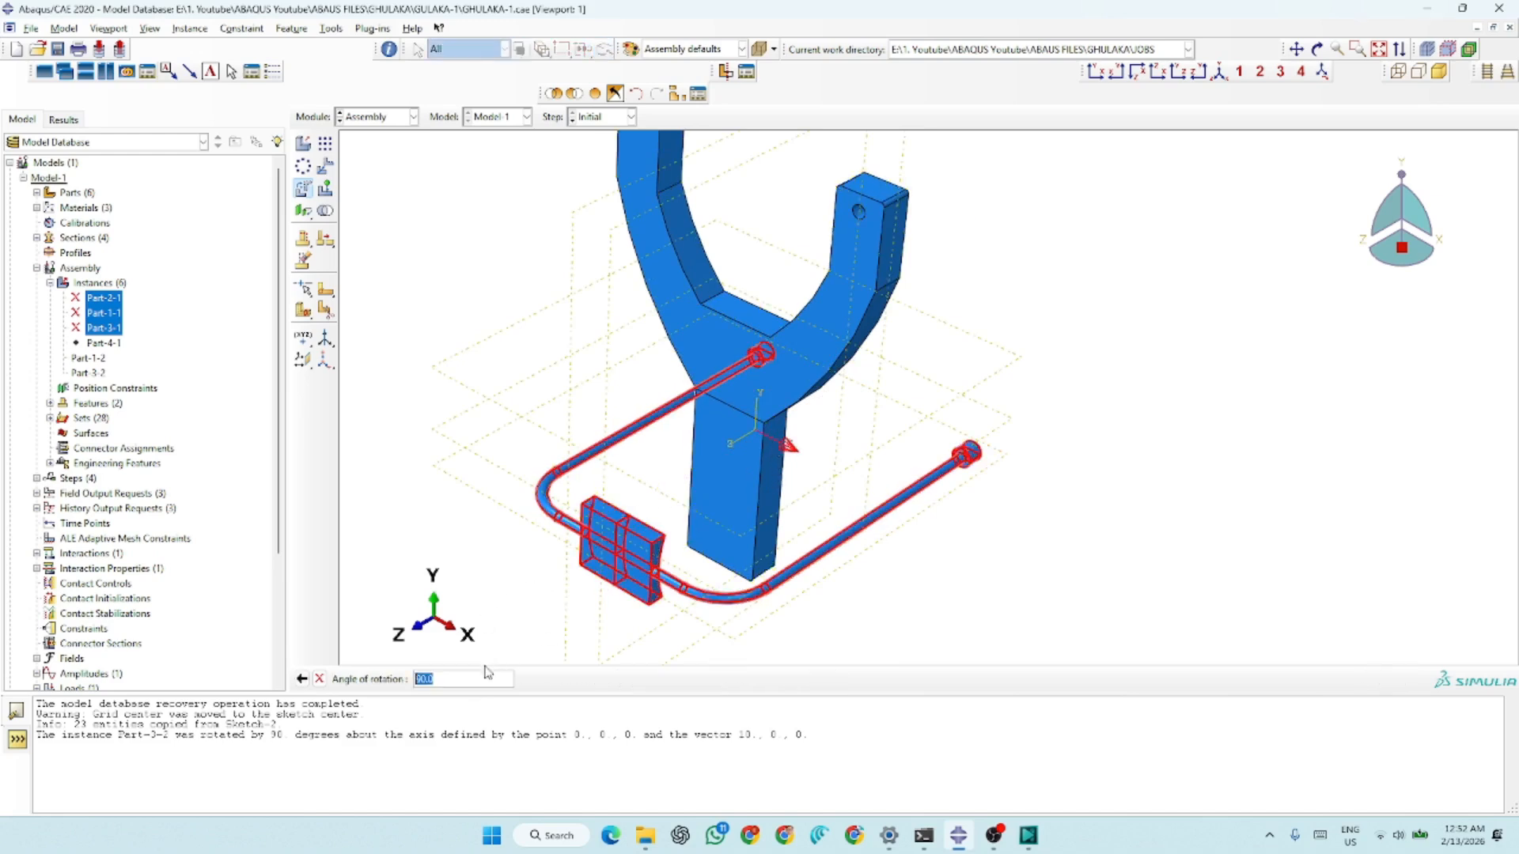
pyautogui.press('Return')
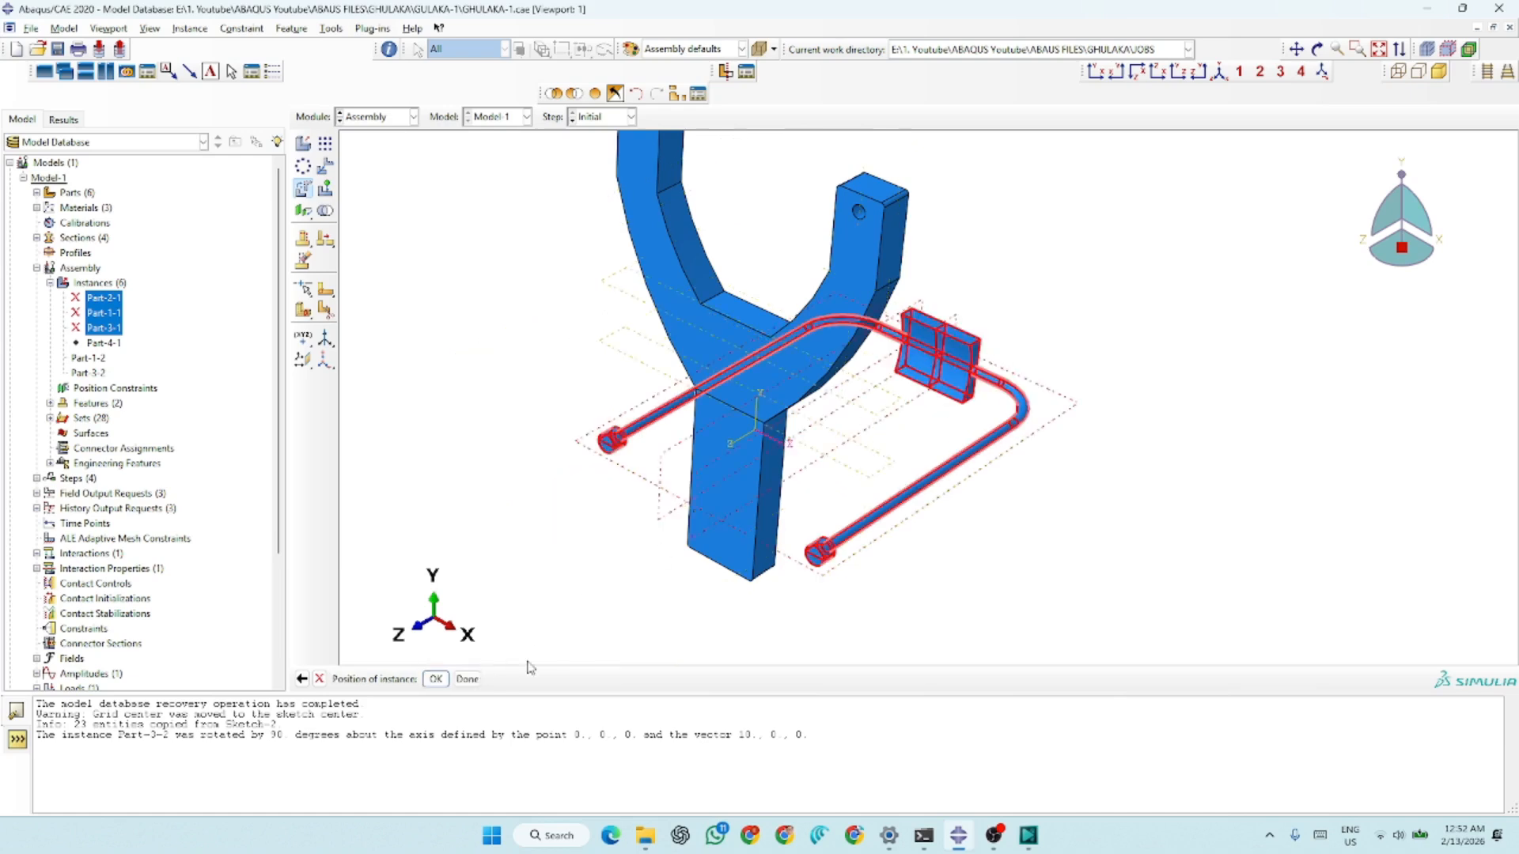
pyautogui.click(471, 679)
# Translate the Part-3 band instance from the inner circle centre of its nearer end cap to the hole centre in the nearer fork arm
pyautogui.scroll(2, 988, 417)
pyautogui.scroll(1, 630, 486)
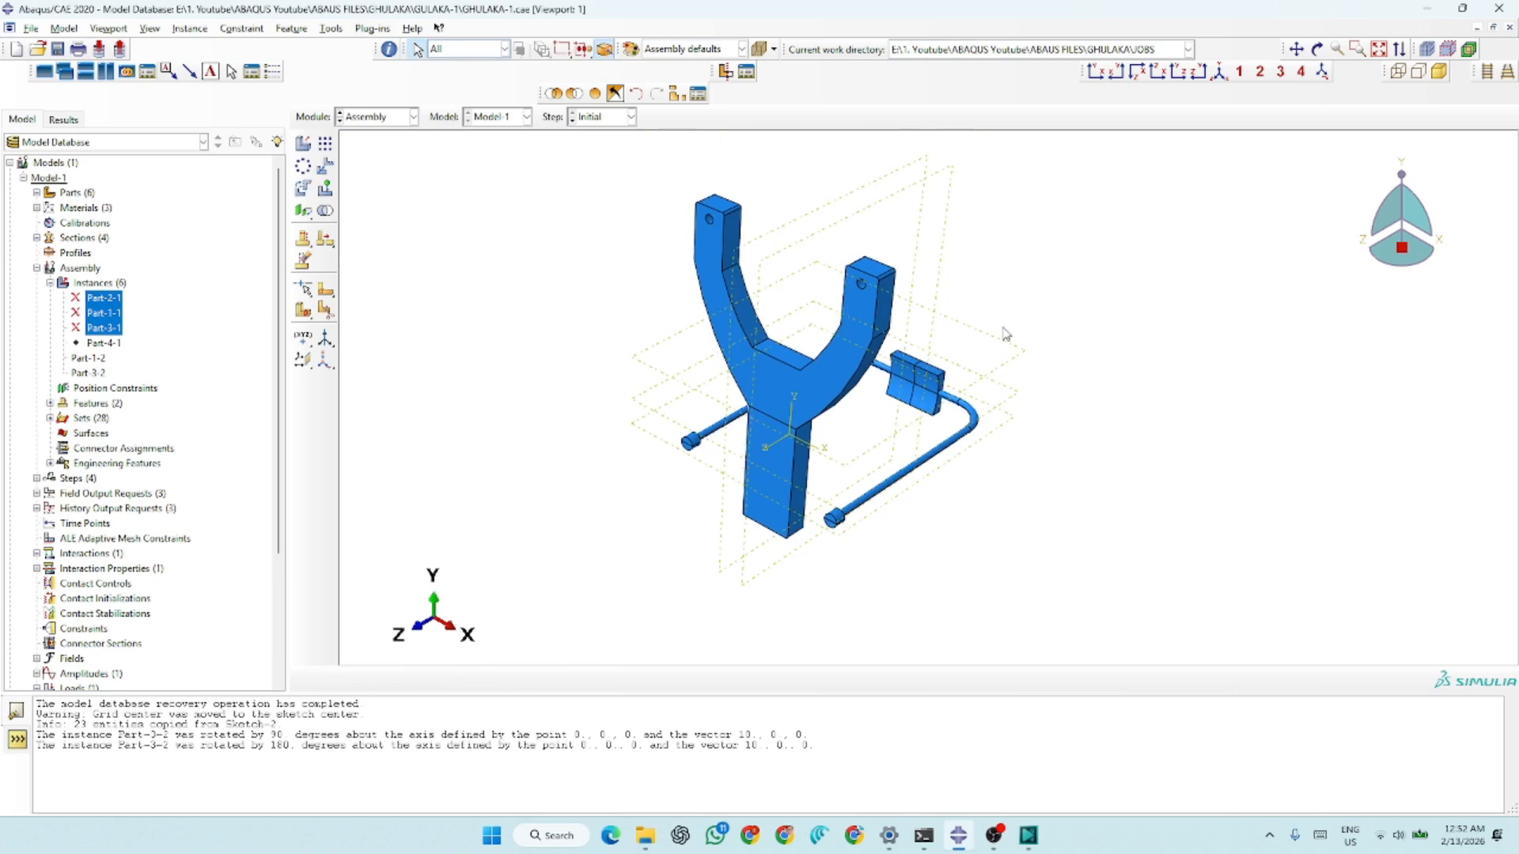
pyautogui.scroll(-1, 1004, 333)
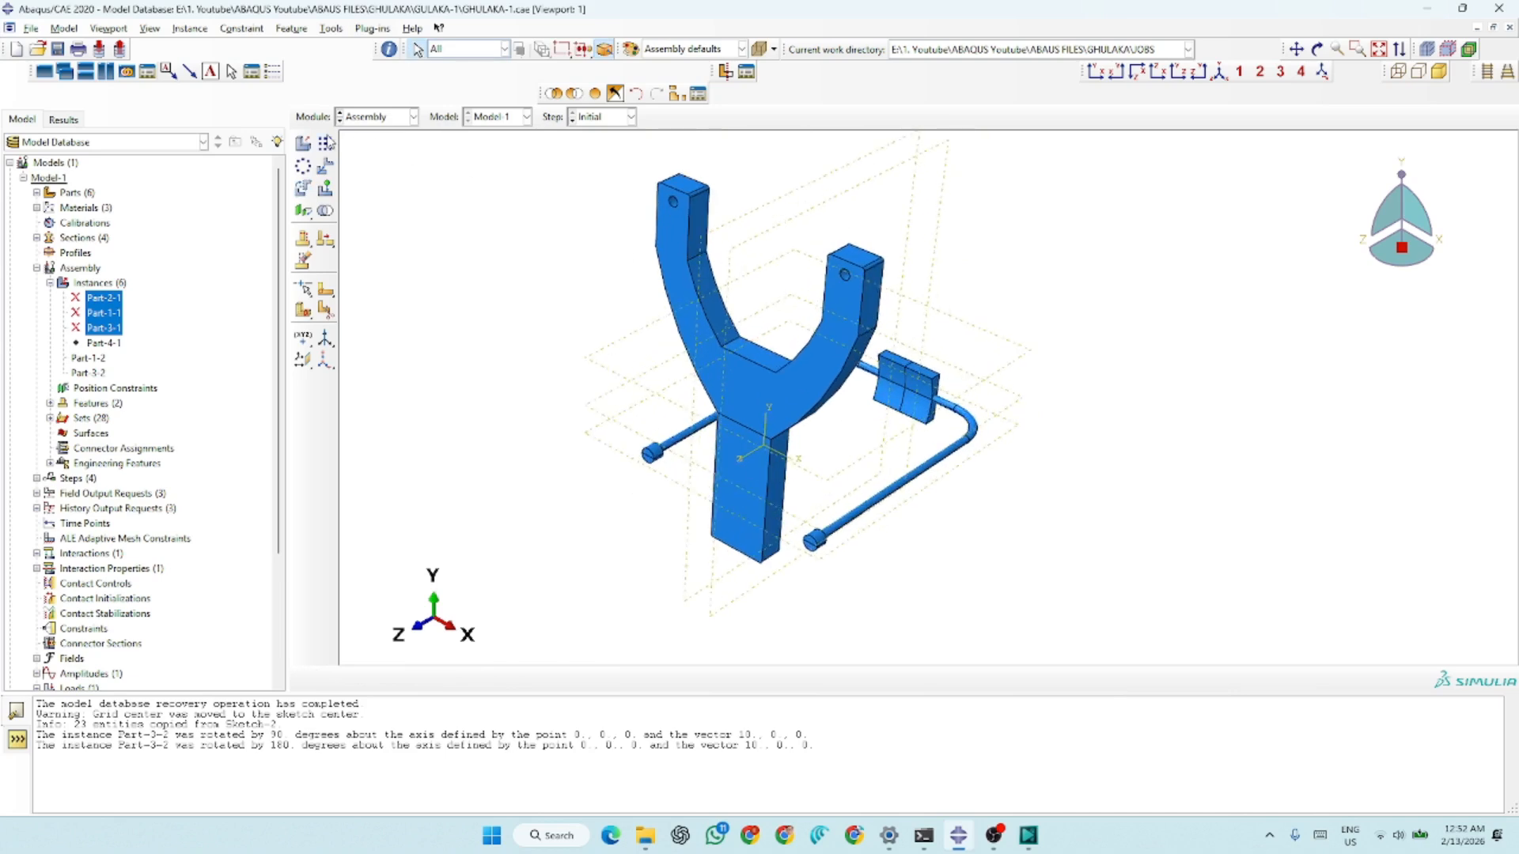
pyautogui.click(327, 168)
pyautogui.click(908, 475)
pyautogui.click(481, 679)
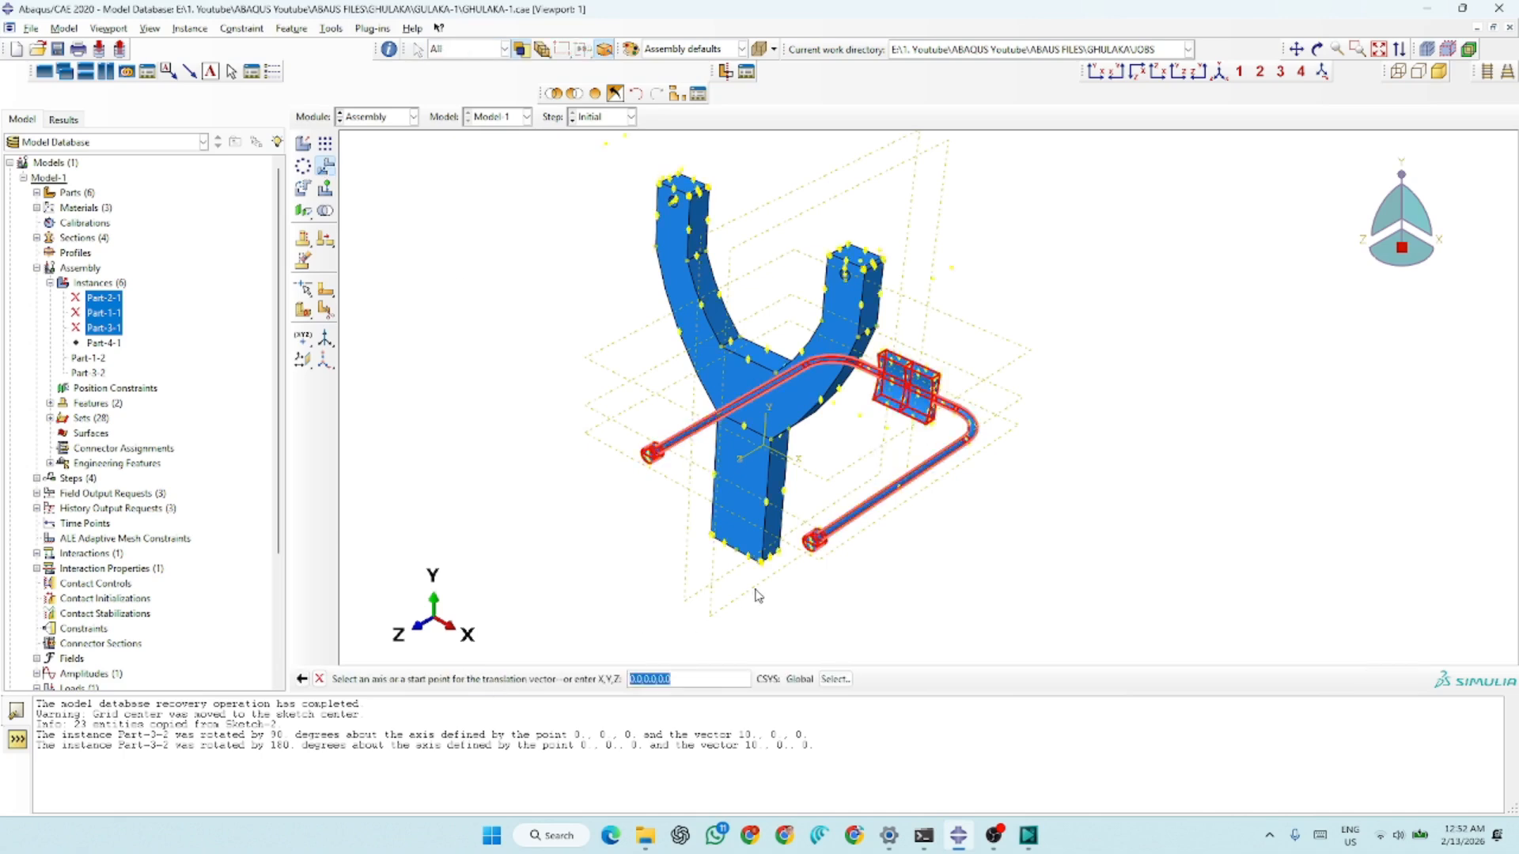
pyautogui.scroll(5, 862, 504)
pyautogui.scroll(6, 854, 501)
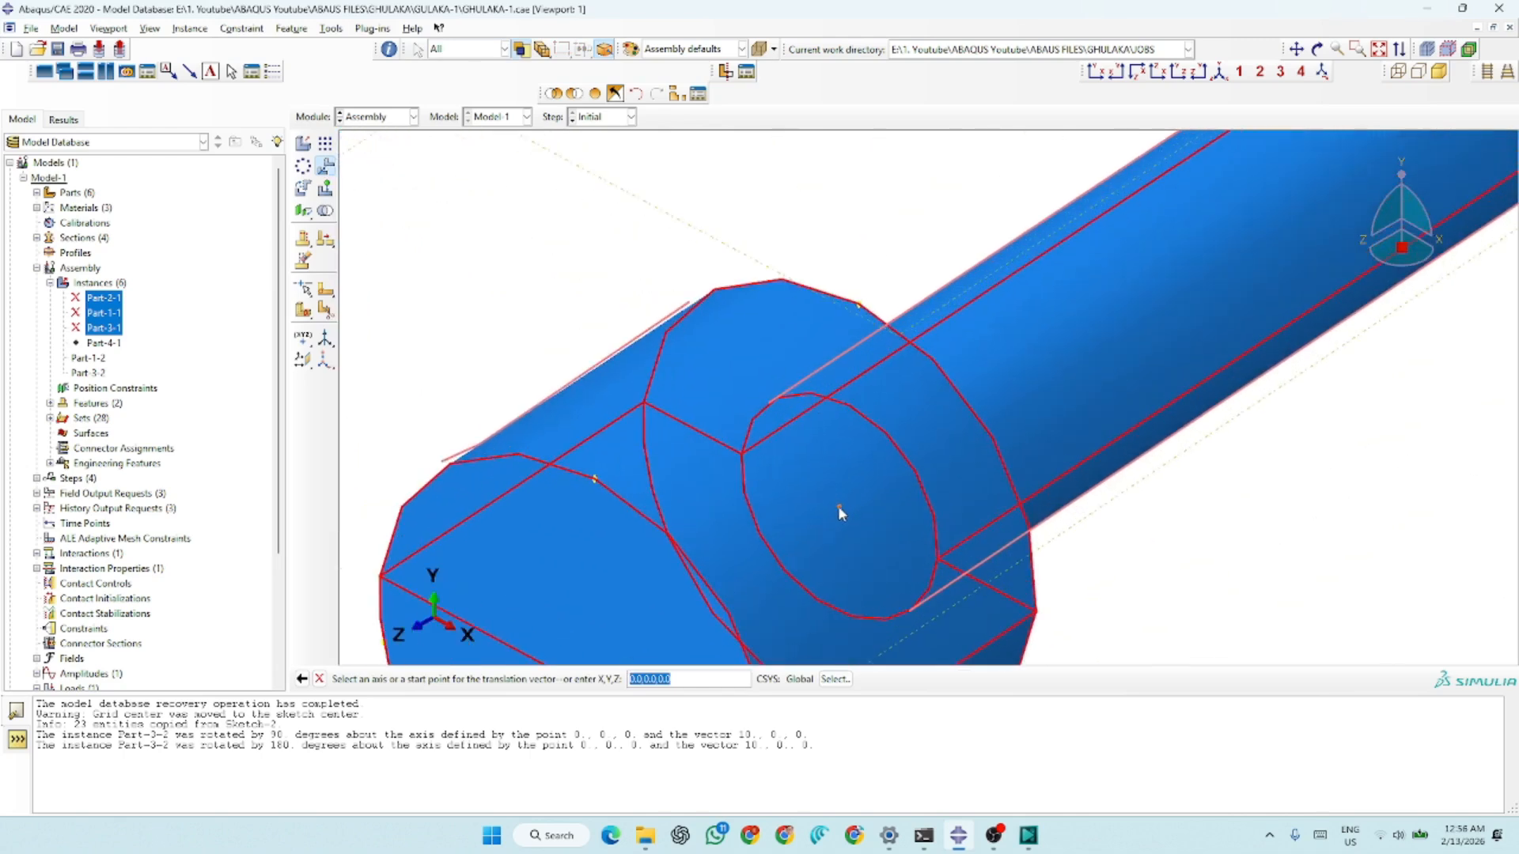
pyautogui.click(838, 506)
pyautogui.scroll(-5, 855, 513)
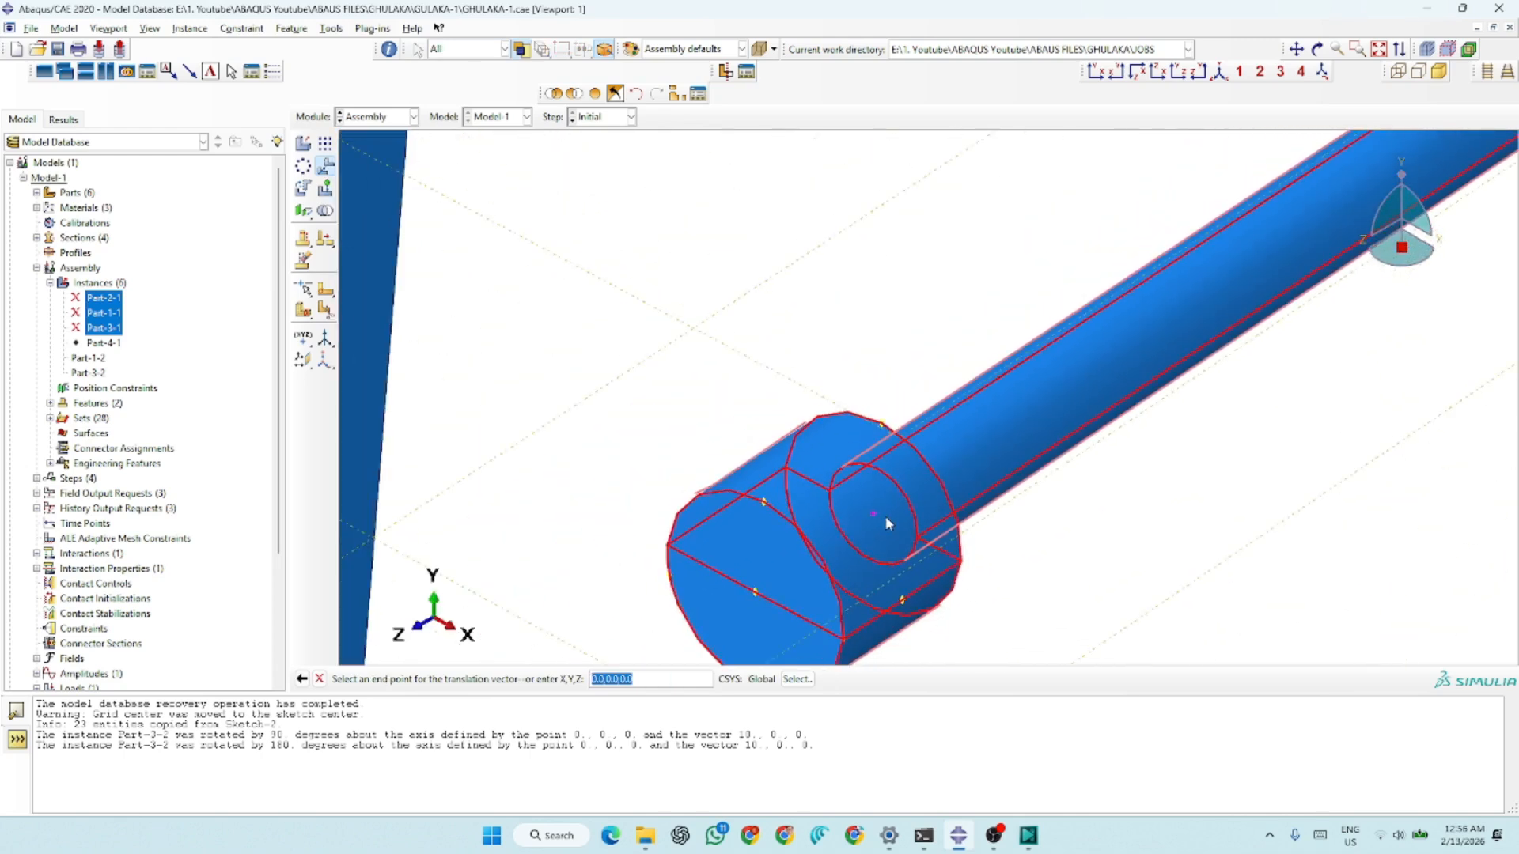
pyautogui.scroll(-8, 1119, 577)
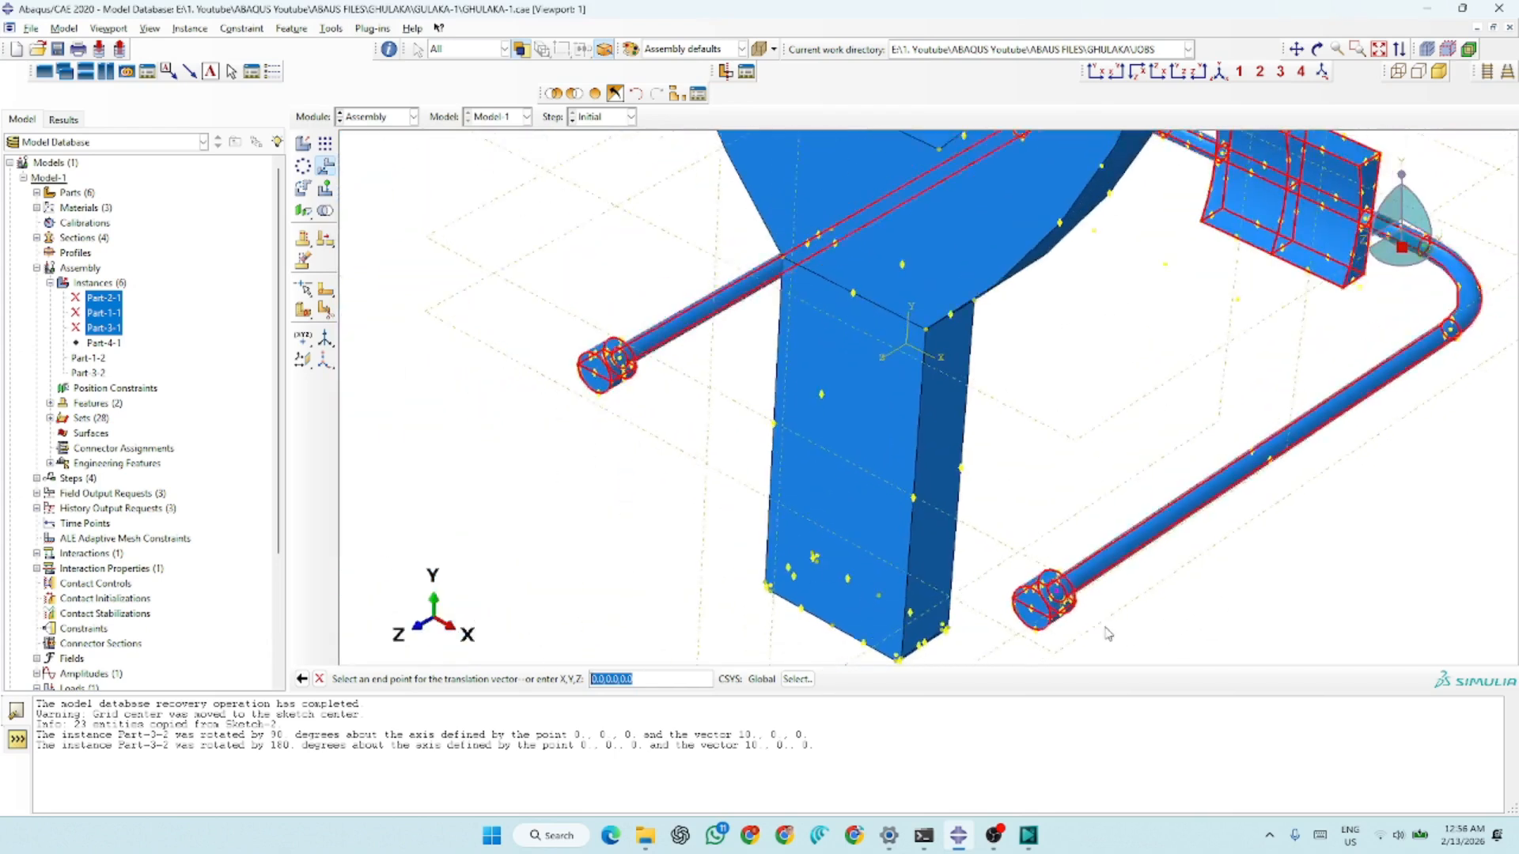
pyautogui.scroll(-6, 1108, 633)
pyautogui.scroll(2, 1019, 261)
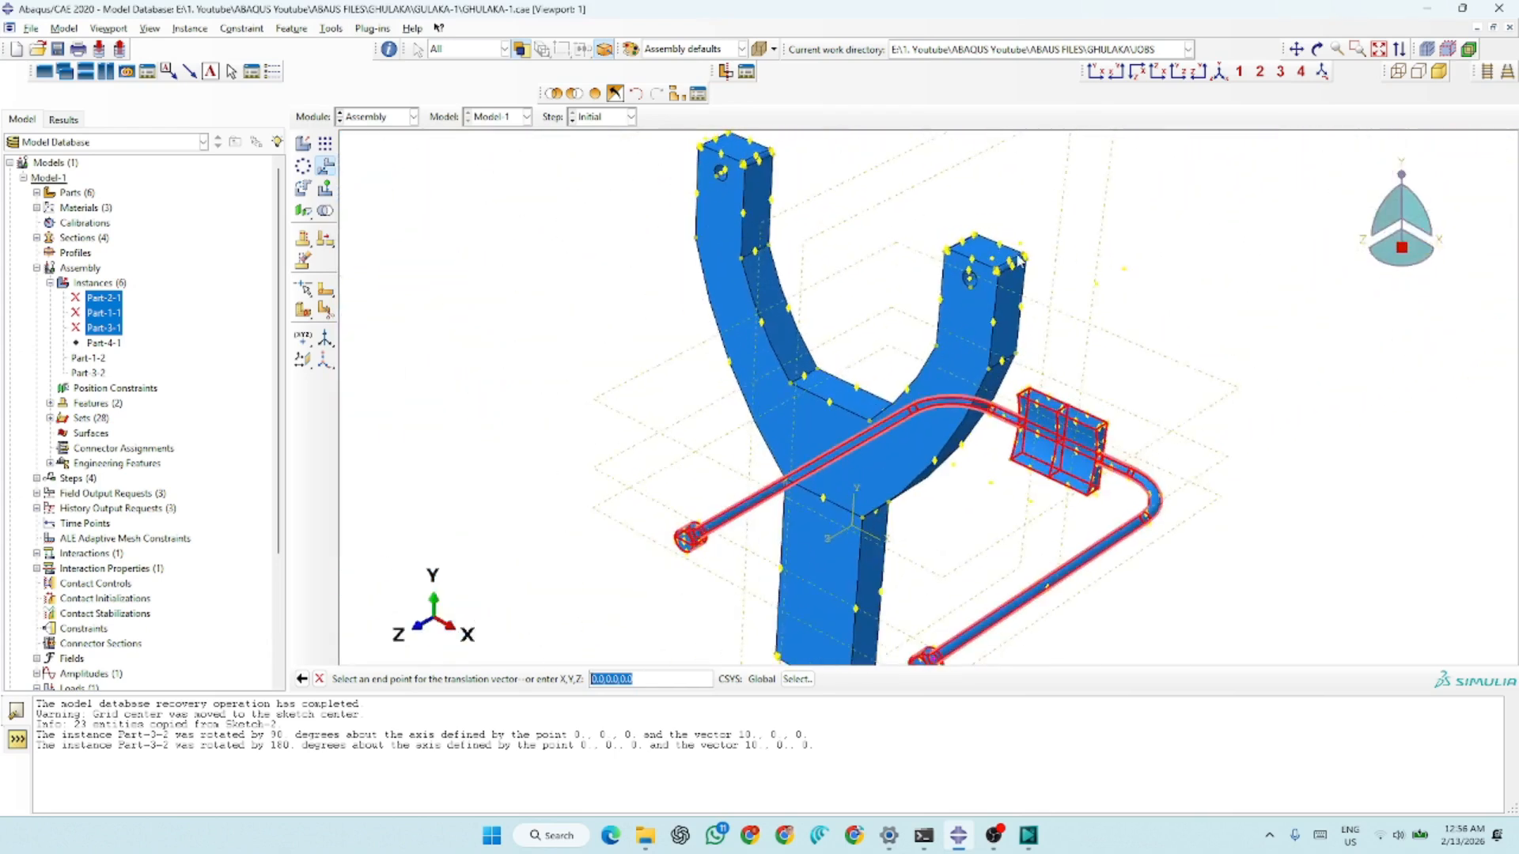
pyautogui.scroll(8, 1019, 261)
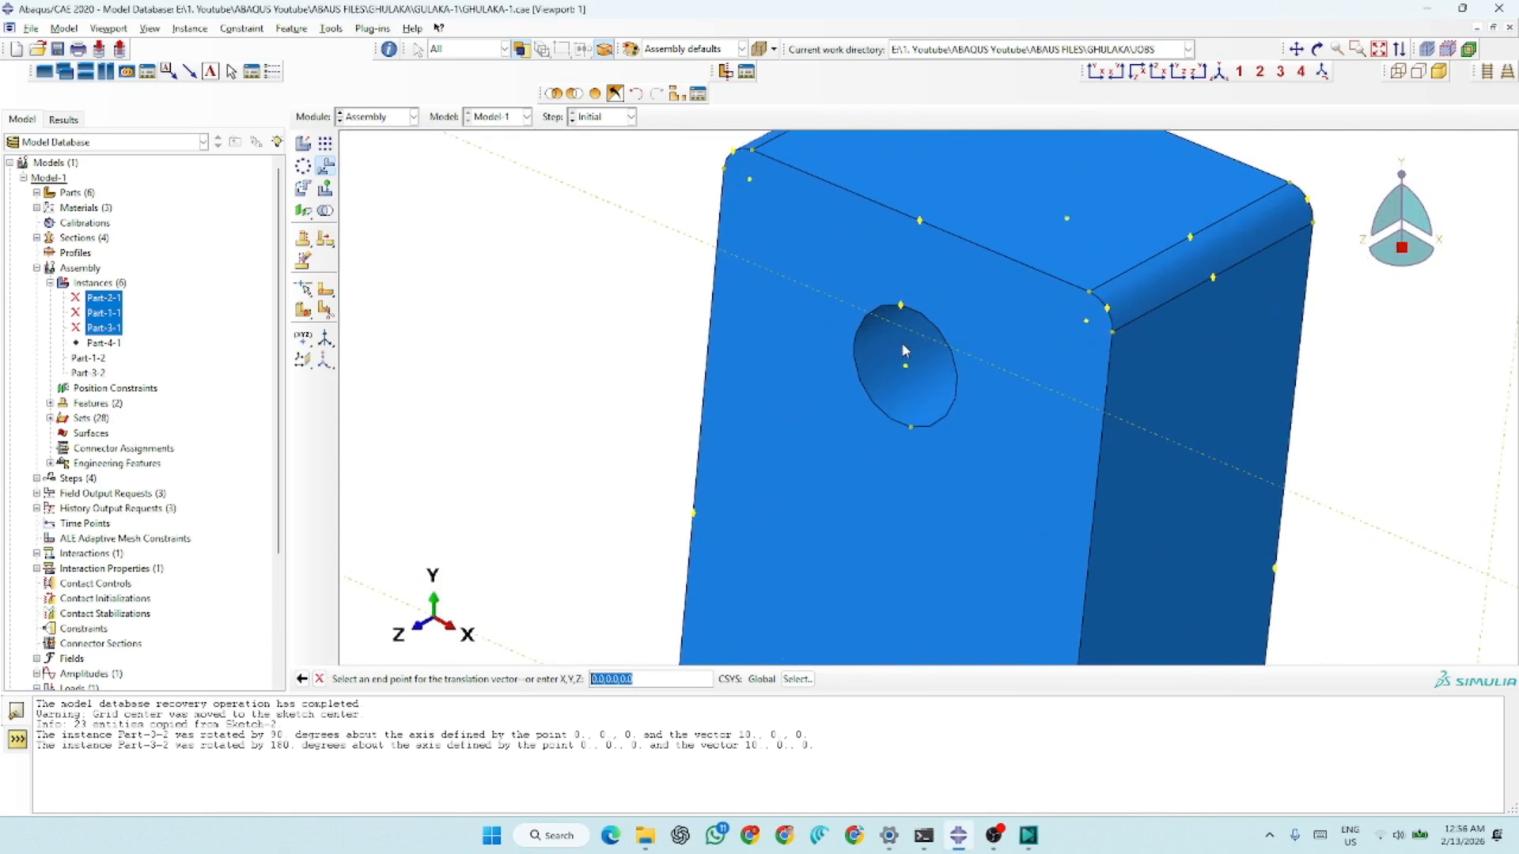
pyautogui.click(908, 370)
pyautogui.scroll(-5, 917, 412)
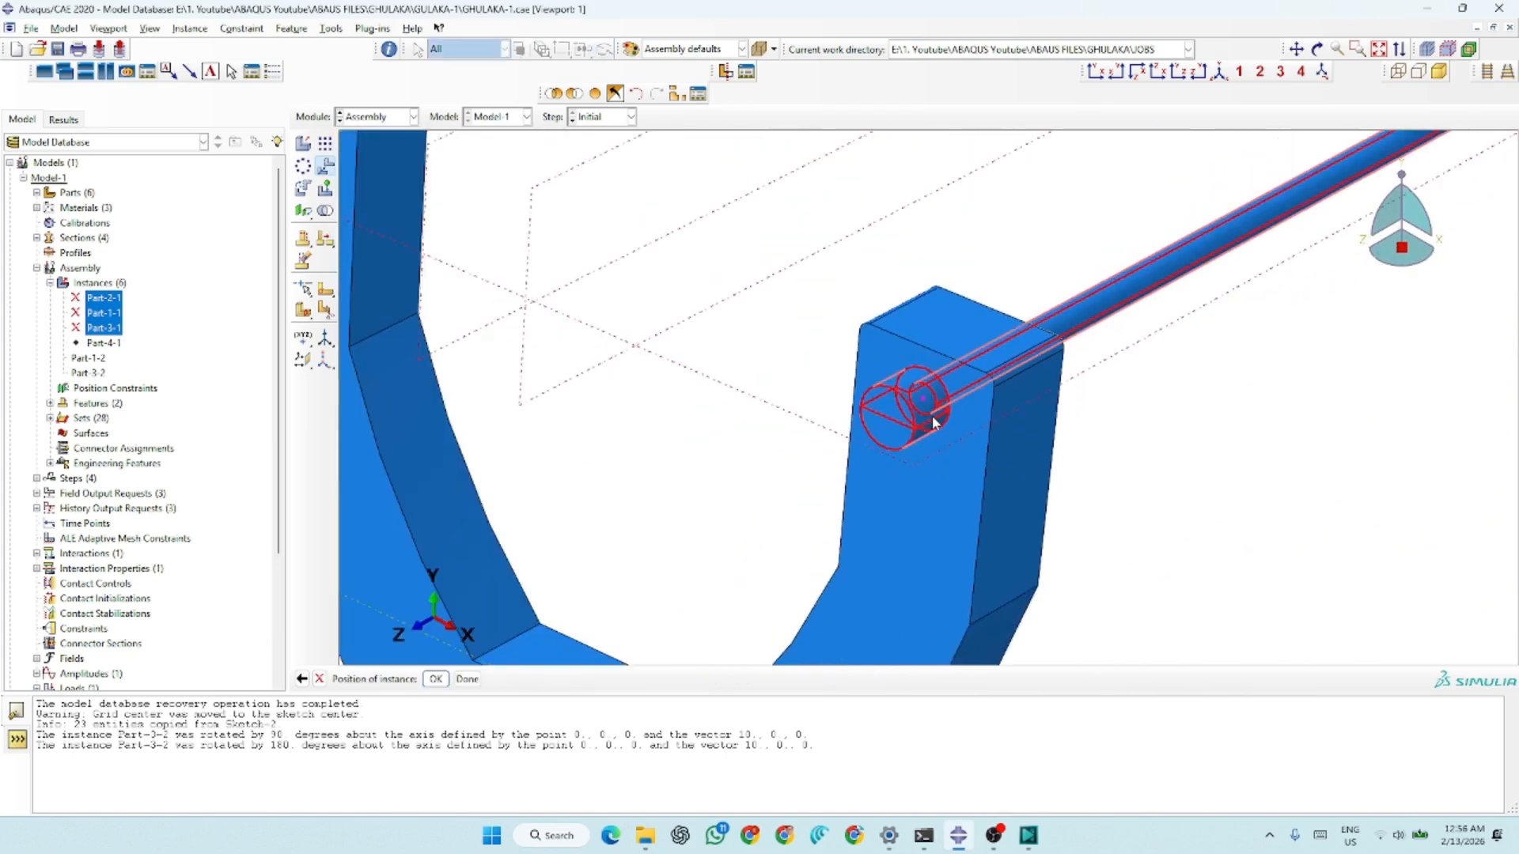
pyautogui.scroll(-3, 906, 445)
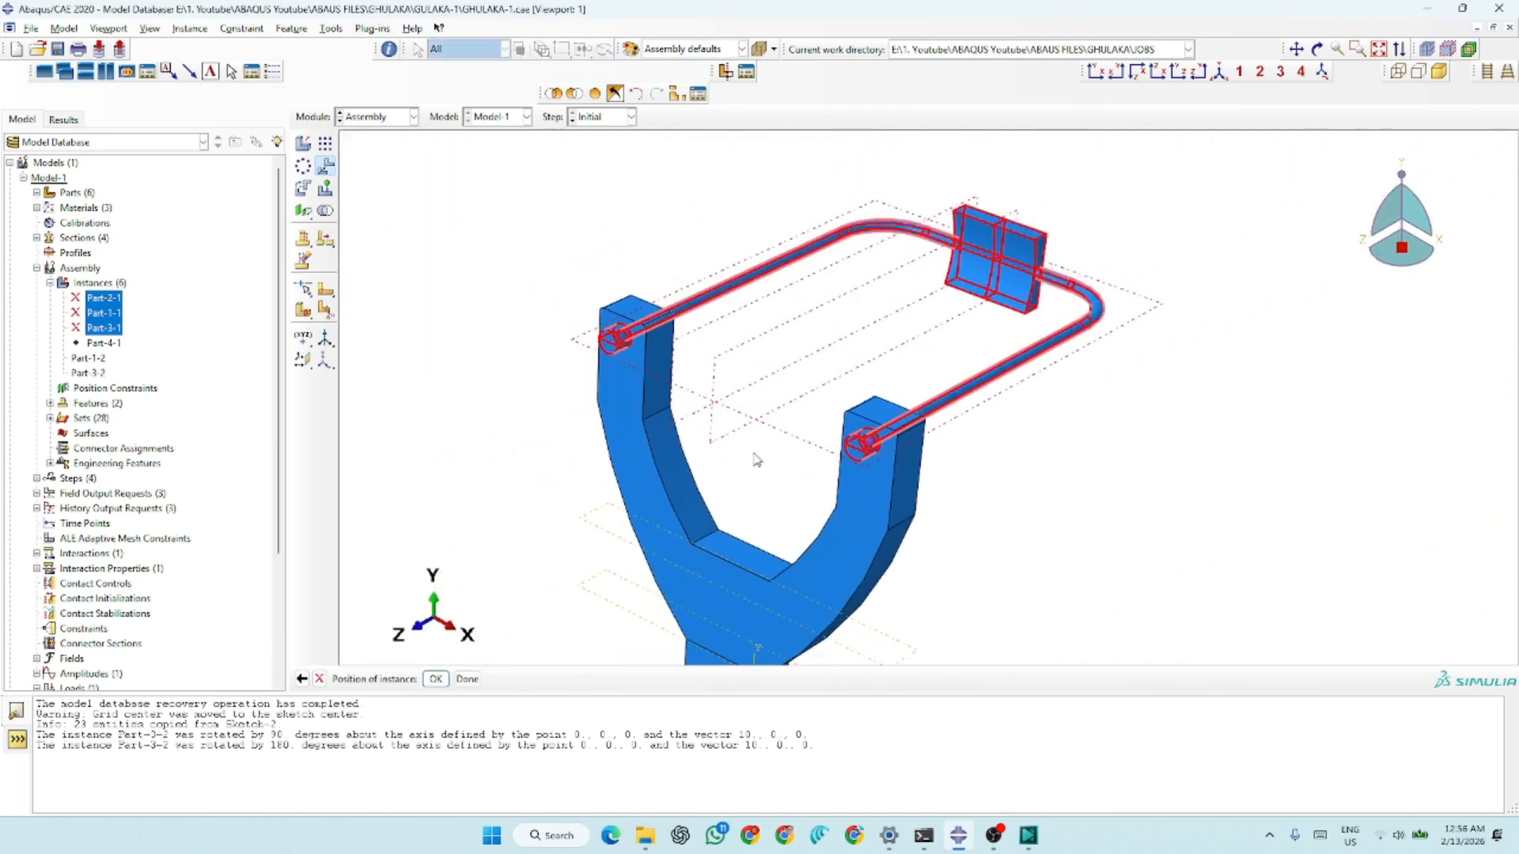
pyautogui.click(466, 679)
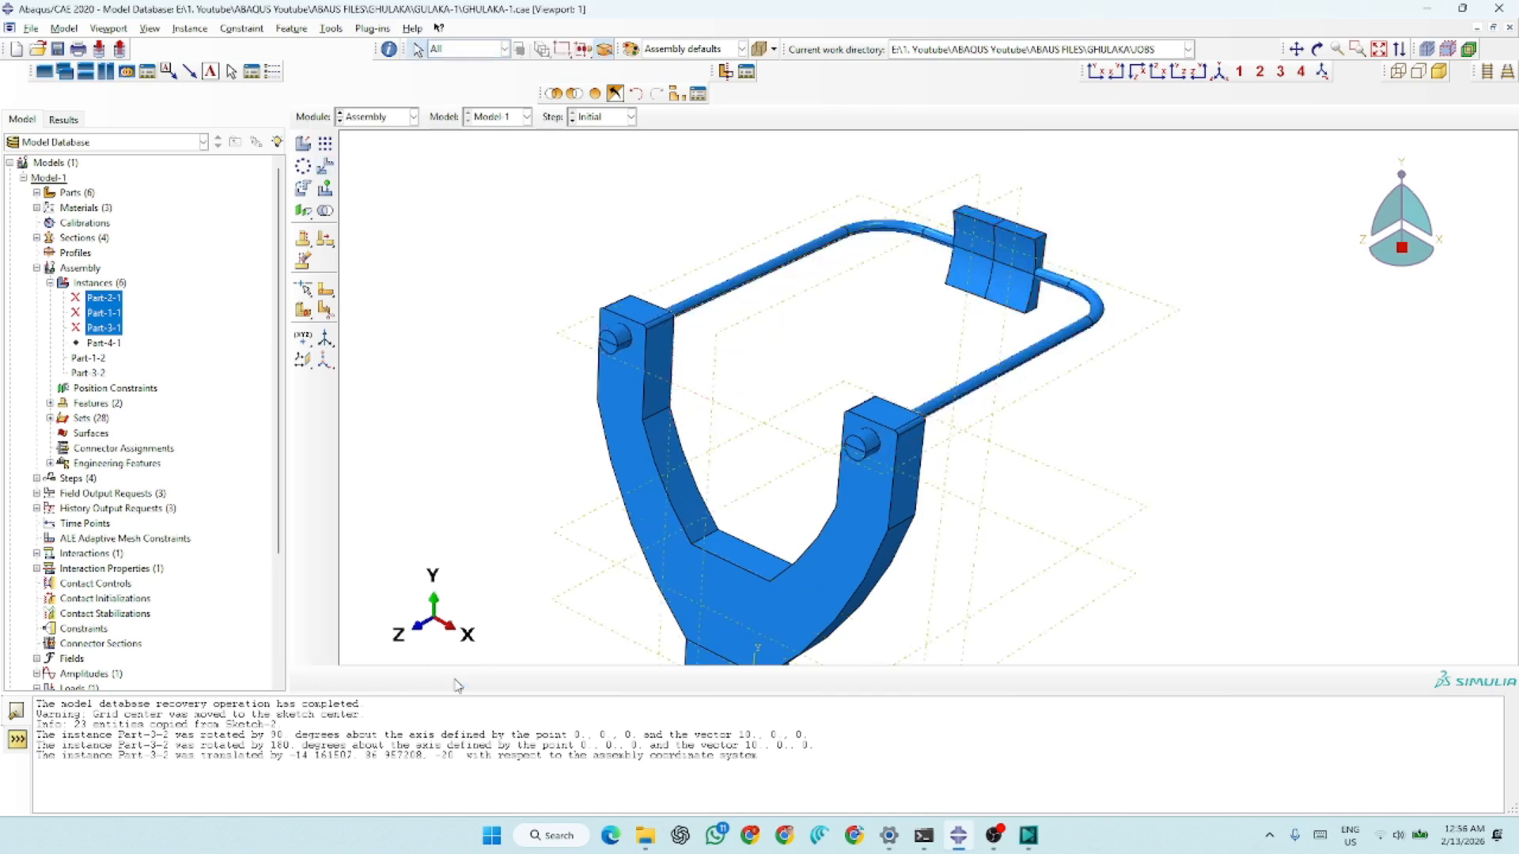
# Add a dependent instance of Part-2 to the assembly, without auto-offset
pyautogui.scroll(-2, 744, 507)
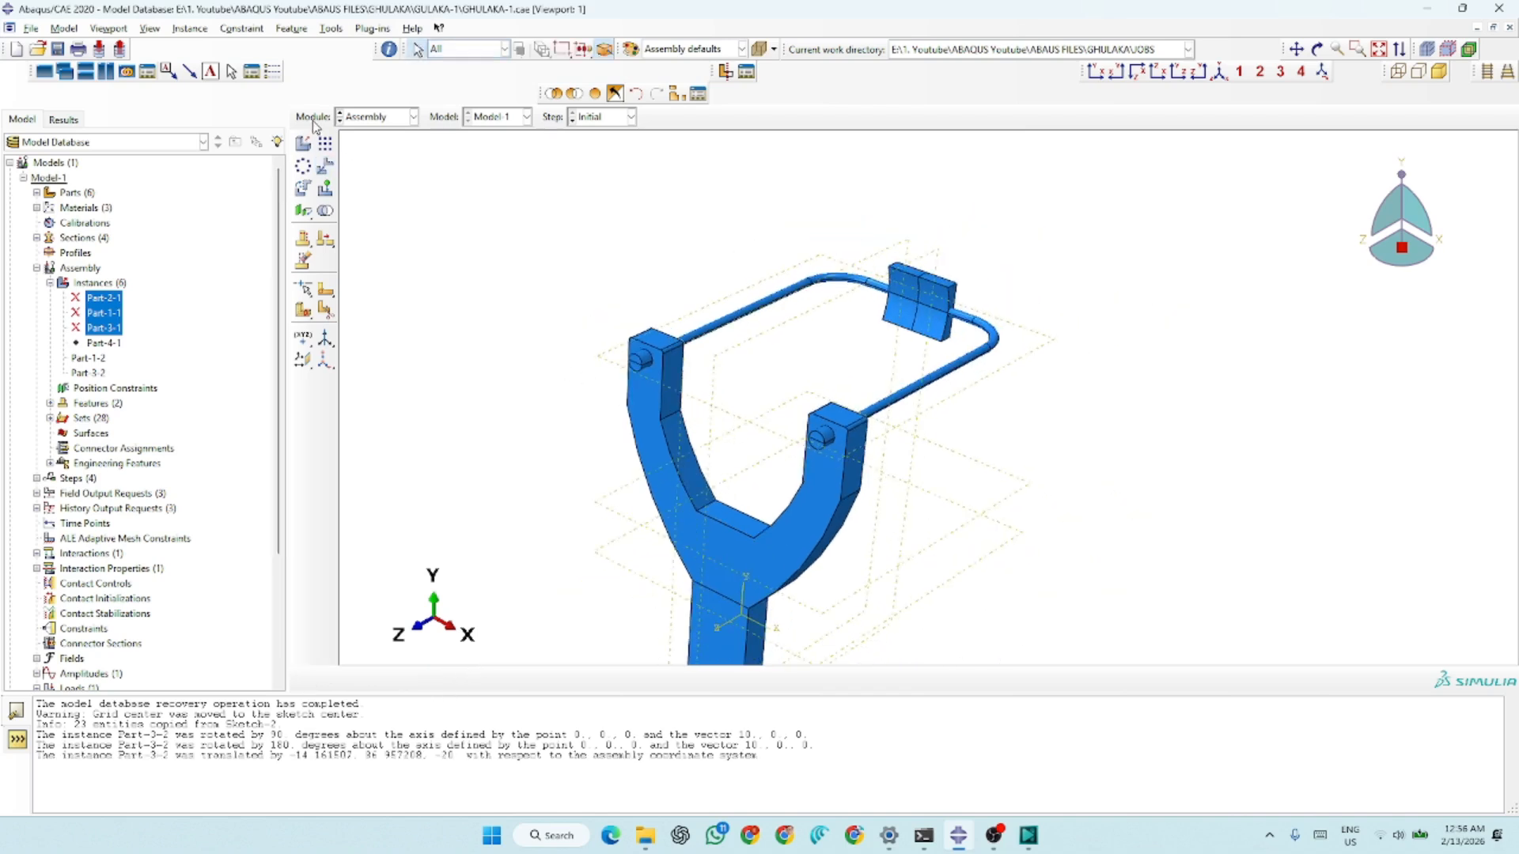
pyautogui.click(304, 144)
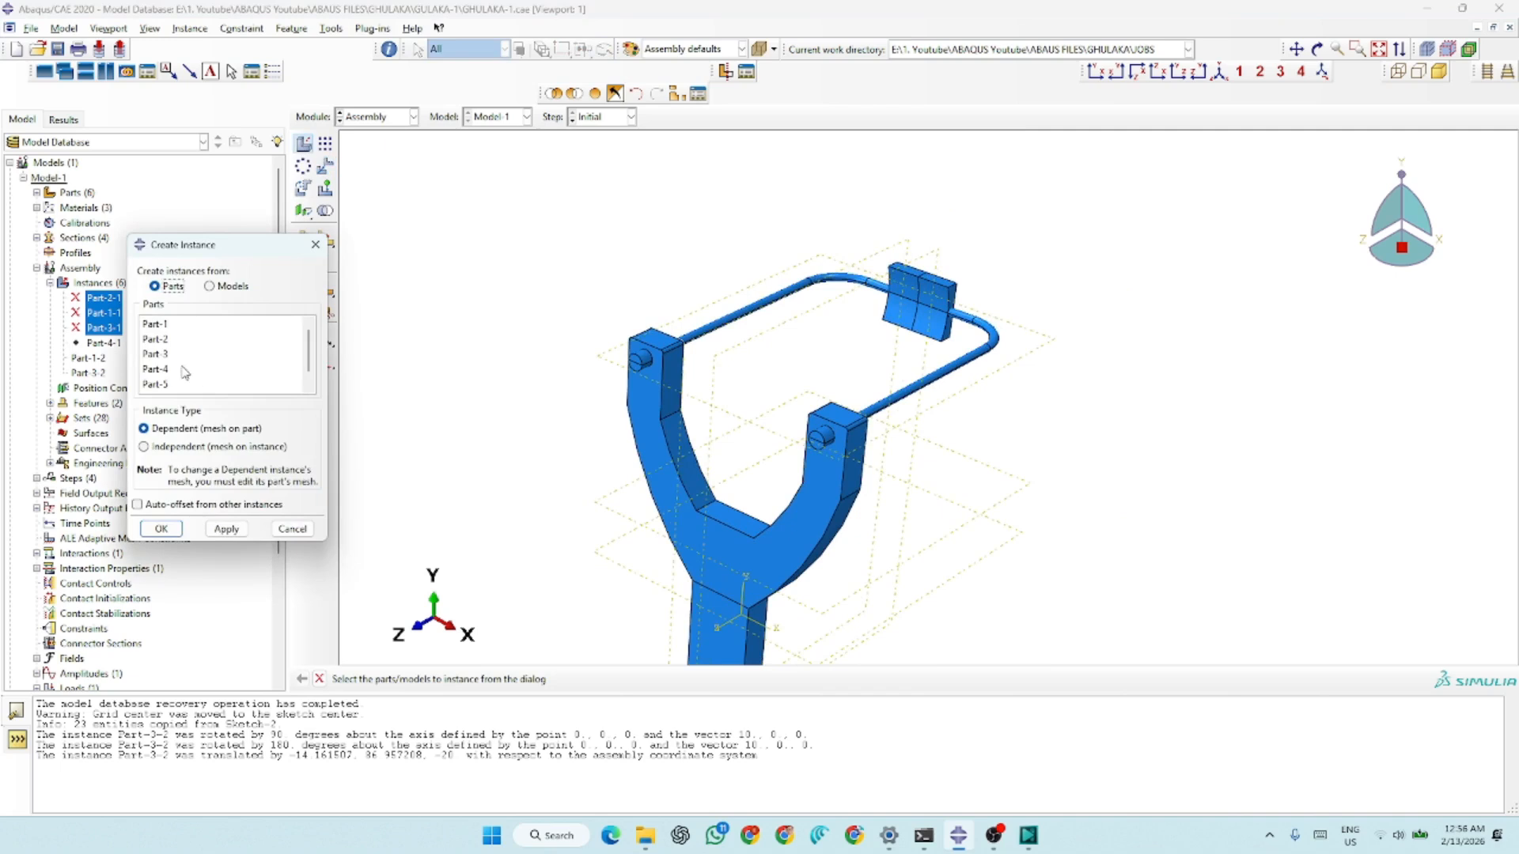
pyautogui.click(164, 339)
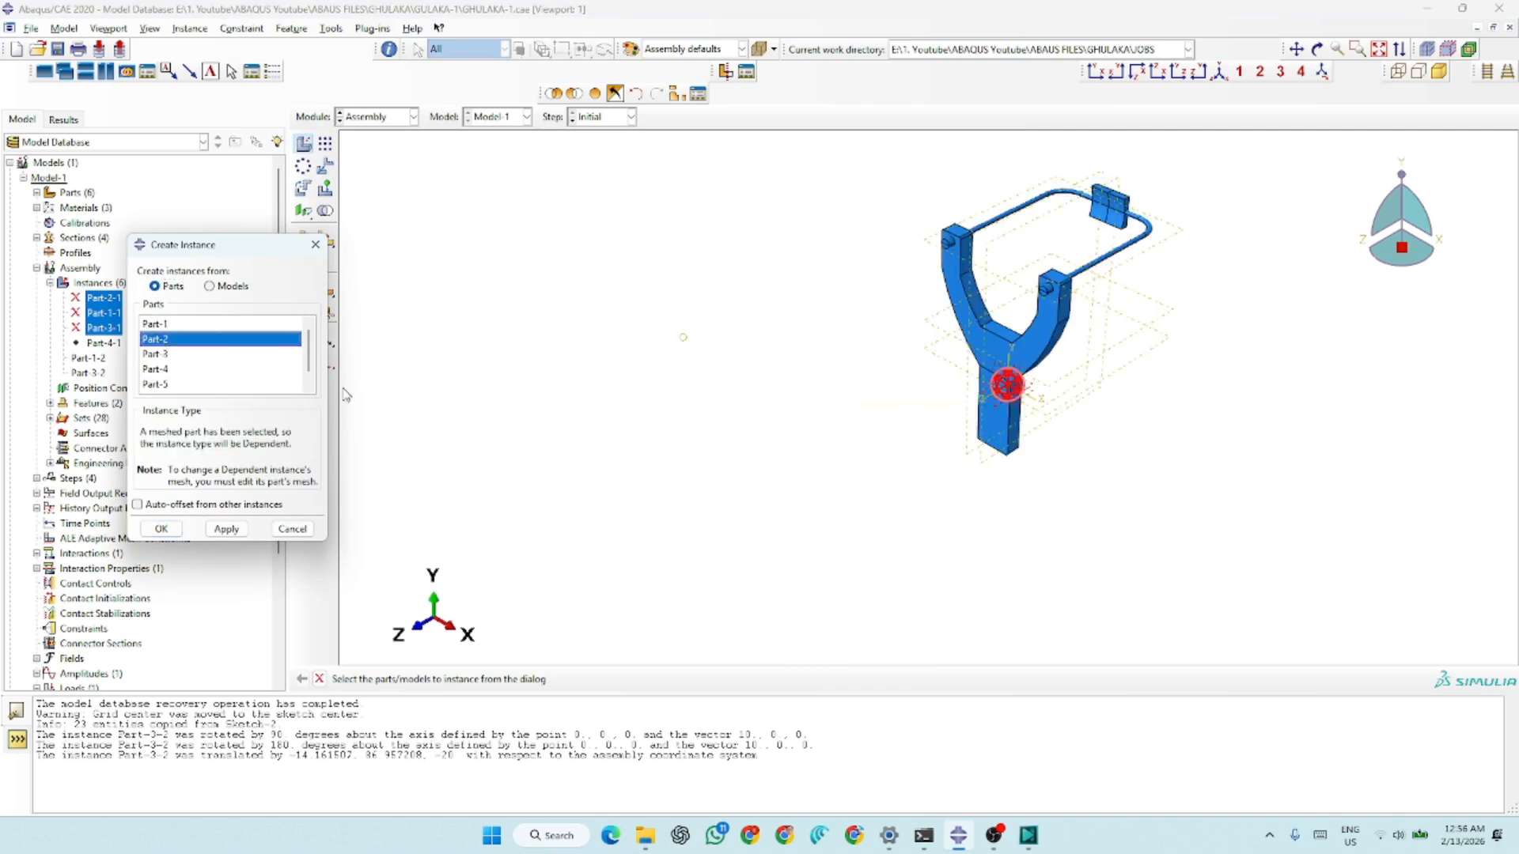
pyautogui.click(226, 528)
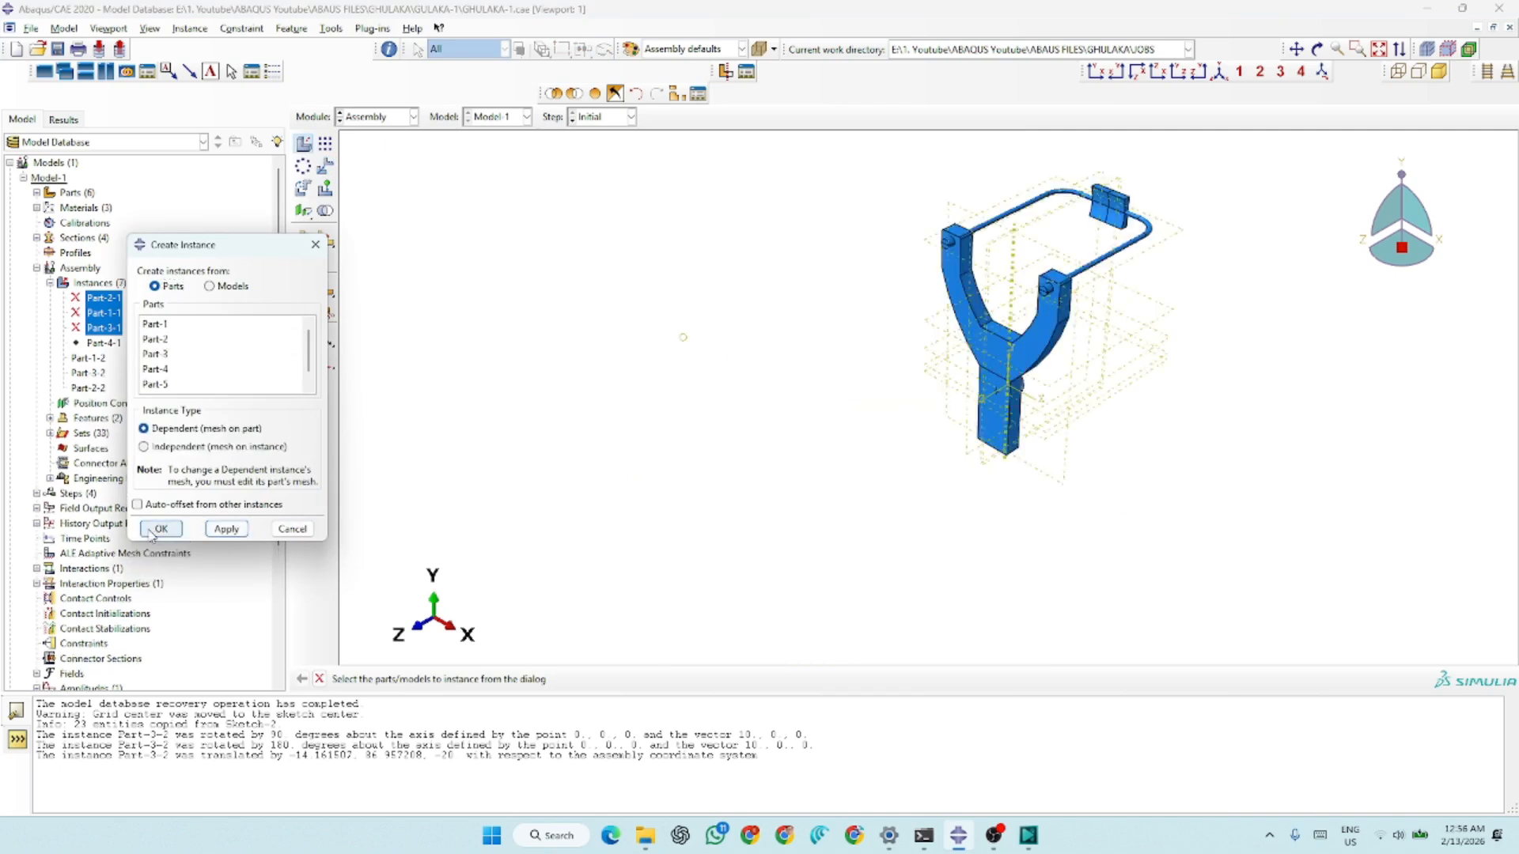
pyautogui.click(153, 532)
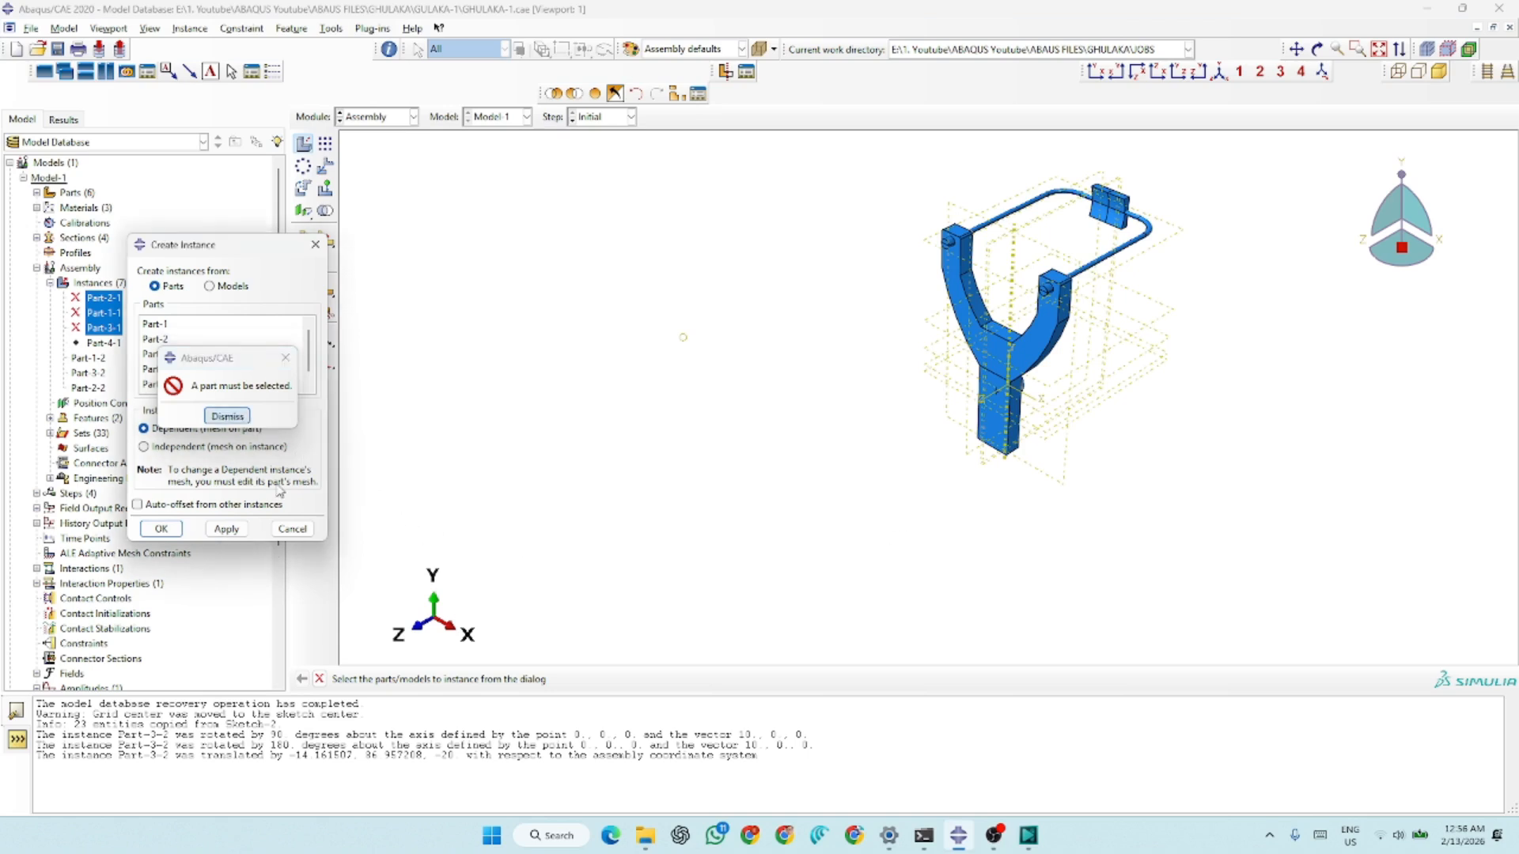
pyautogui.press('Return')
pyautogui.click(292, 528)
pyautogui.scroll(2, 1018, 396)
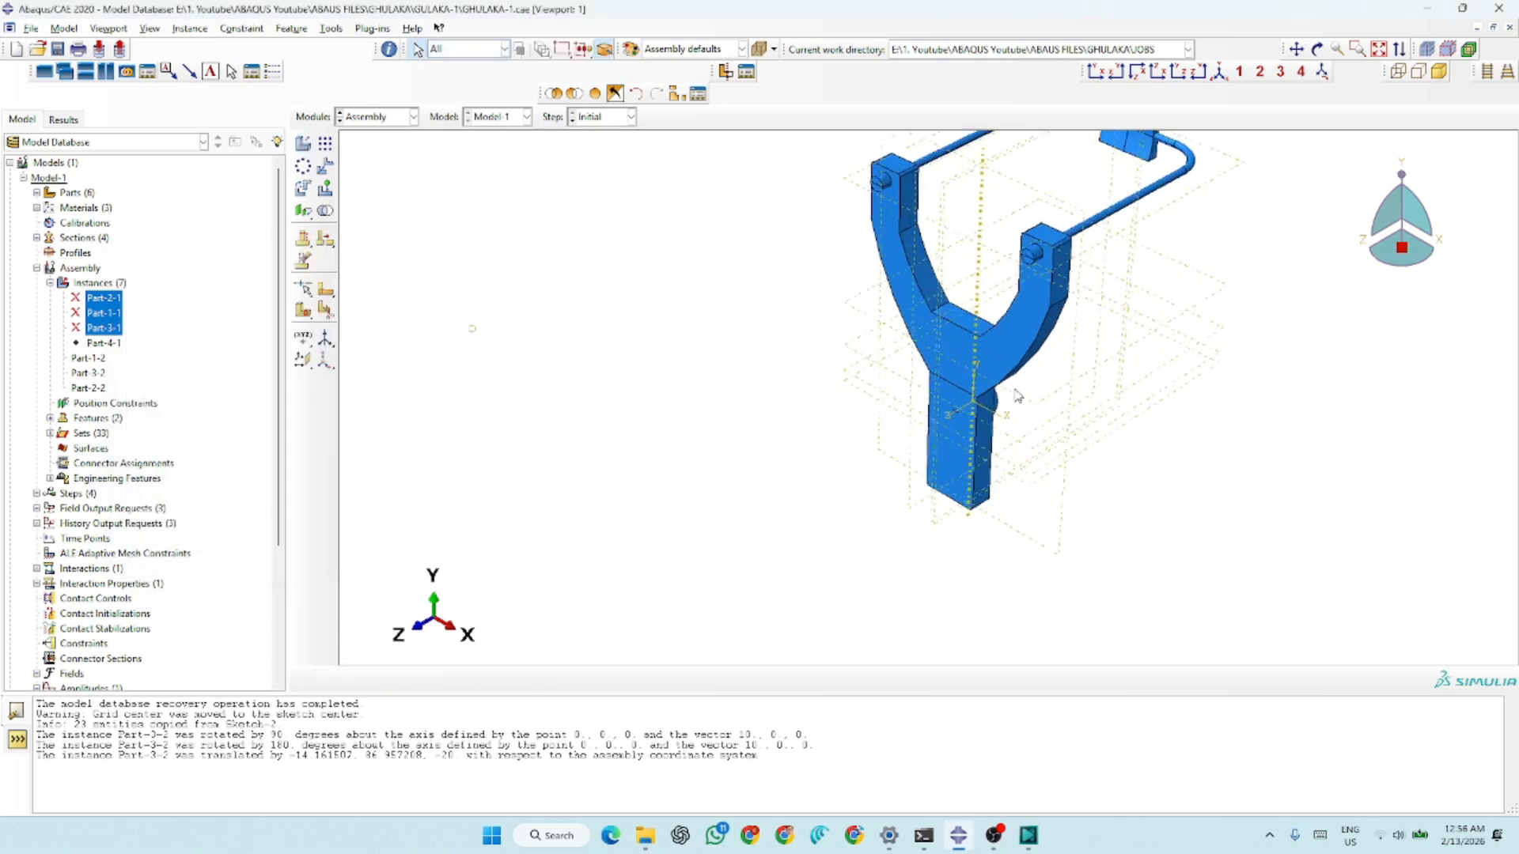
# Switch to the Part module and display the Part-2 sphere
pyautogui.click(388, 116)
pyautogui.click(376, 128)
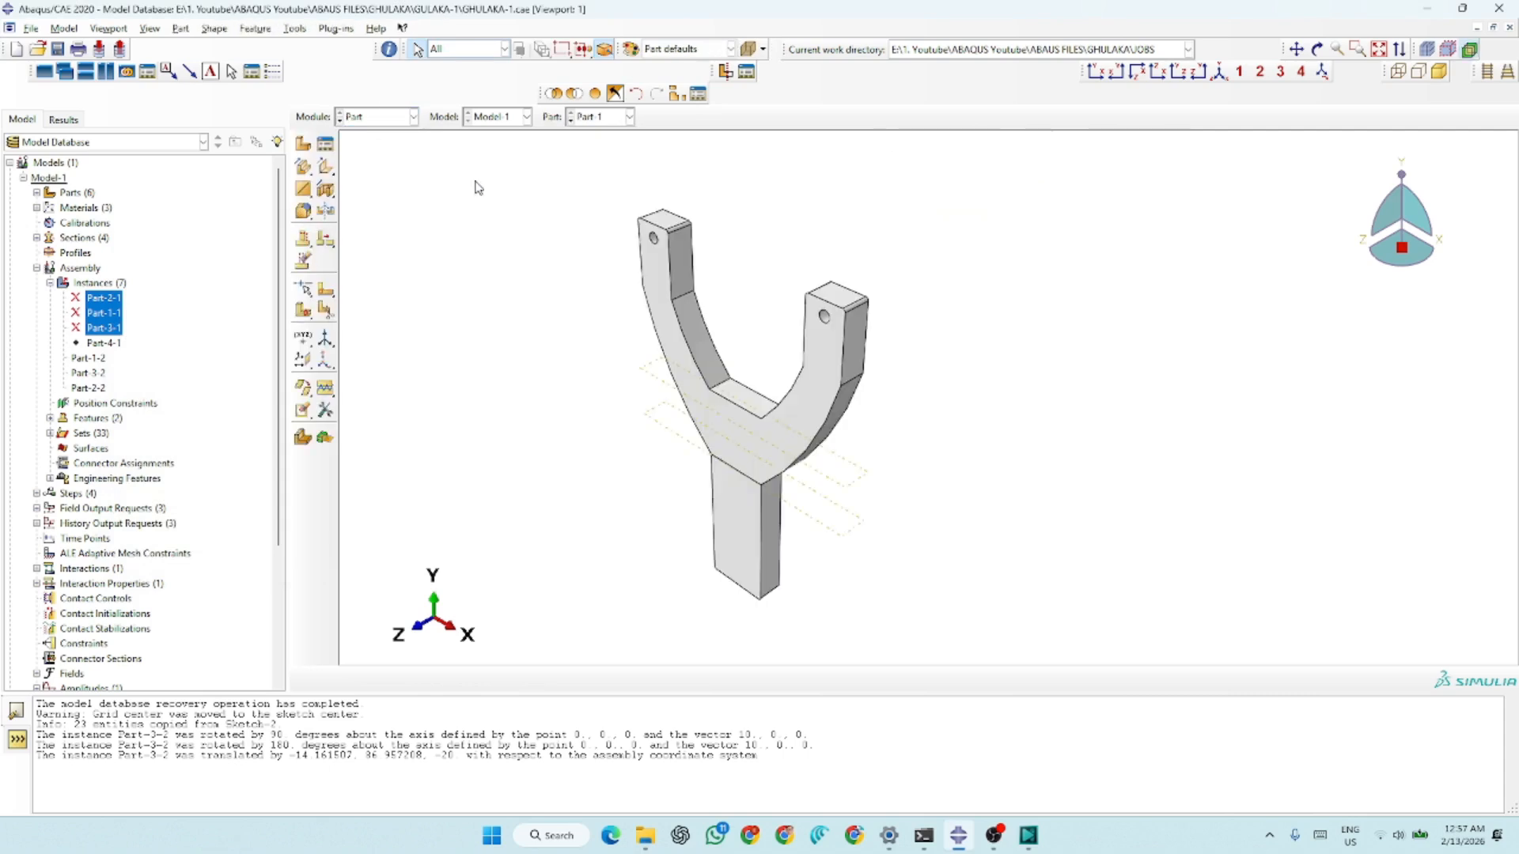
pyautogui.click(592, 121)
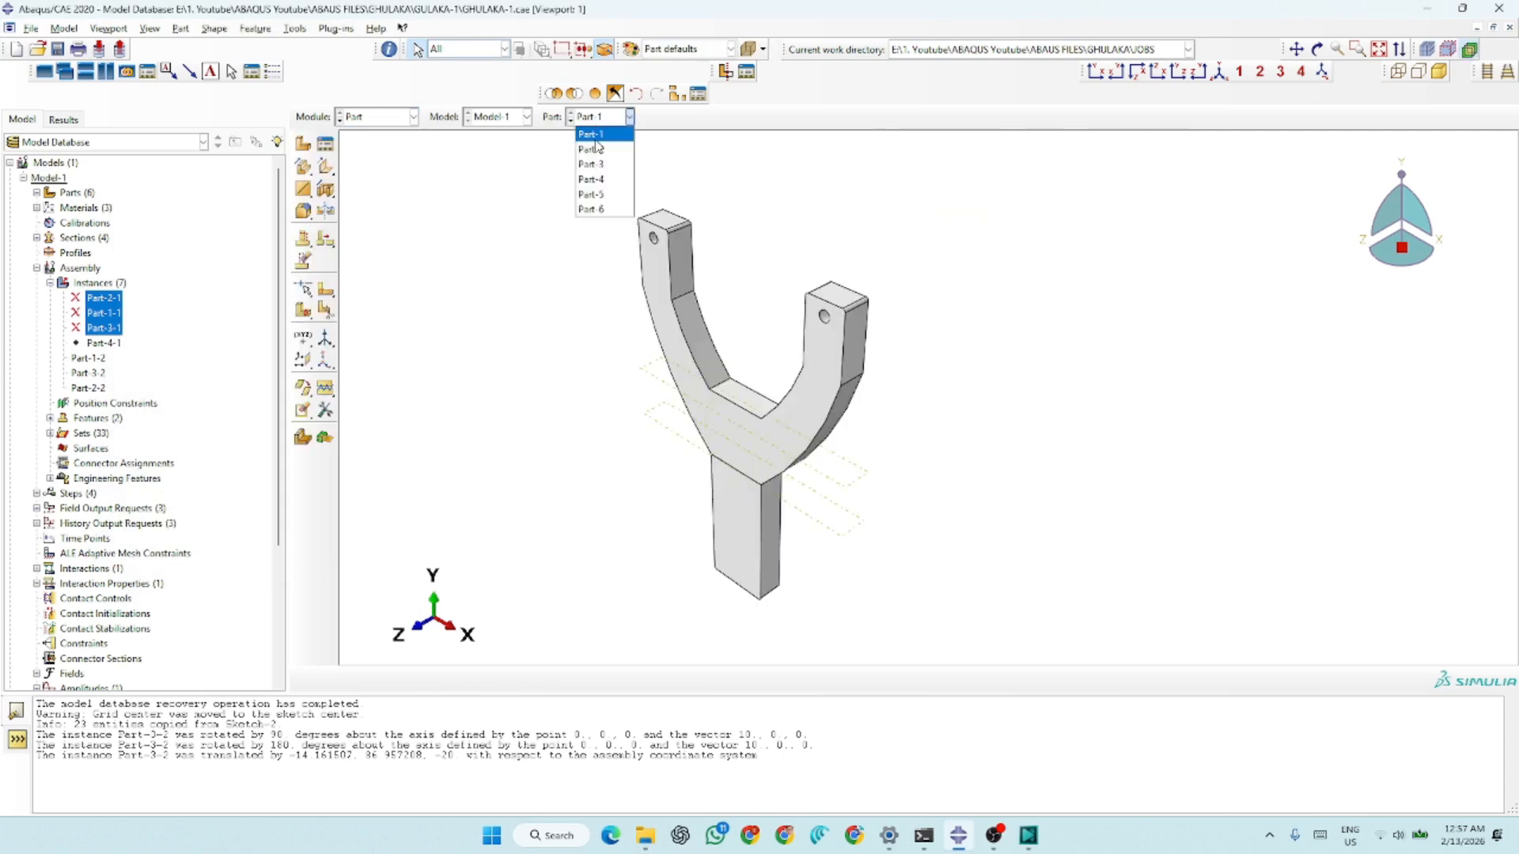
pyautogui.click(594, 149)
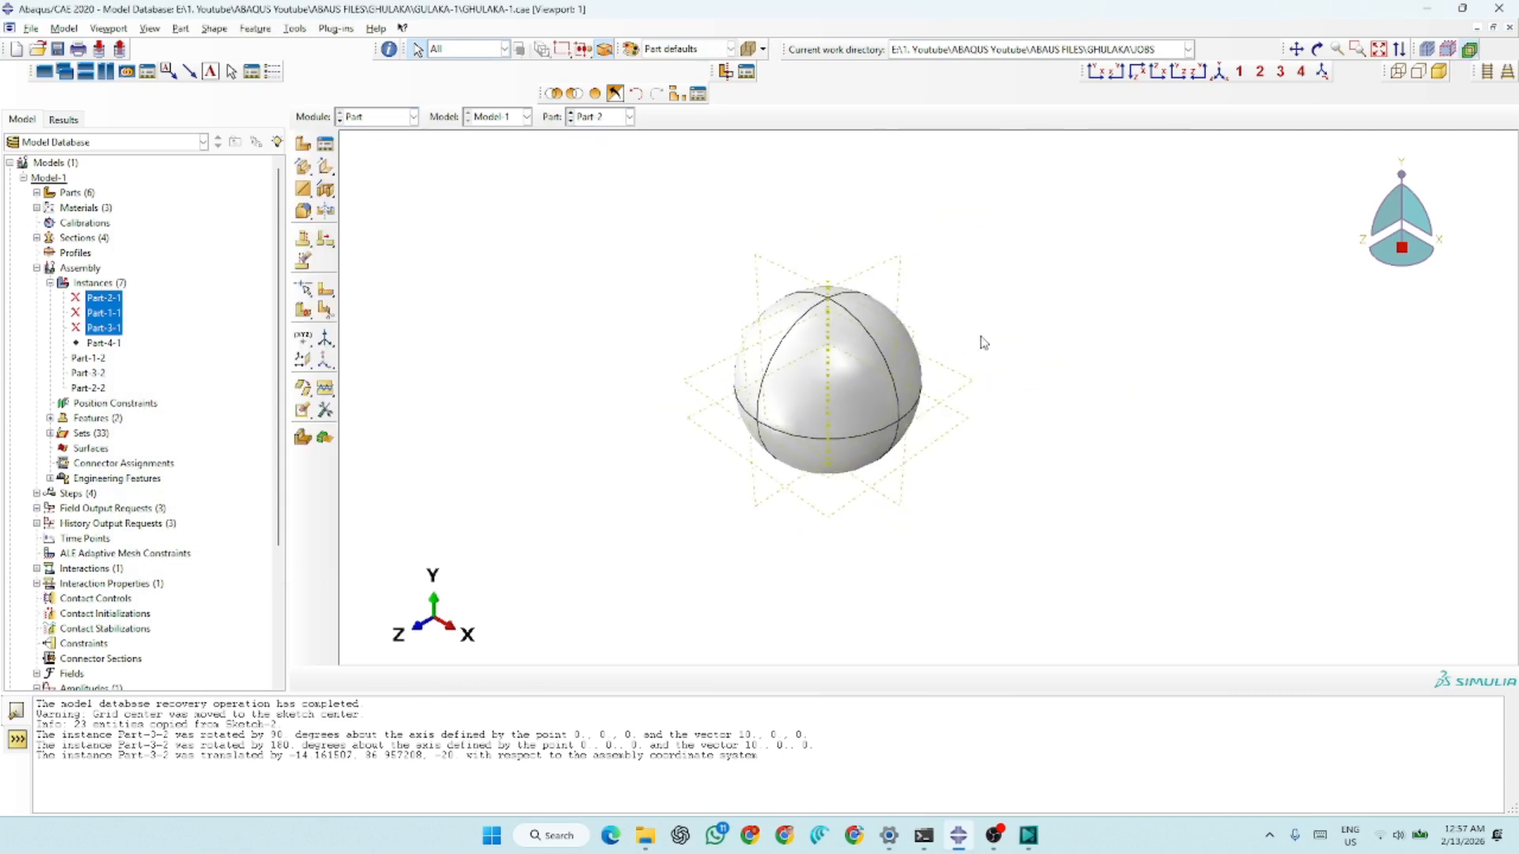
pyautogui.scroll(-3, 984, 342)
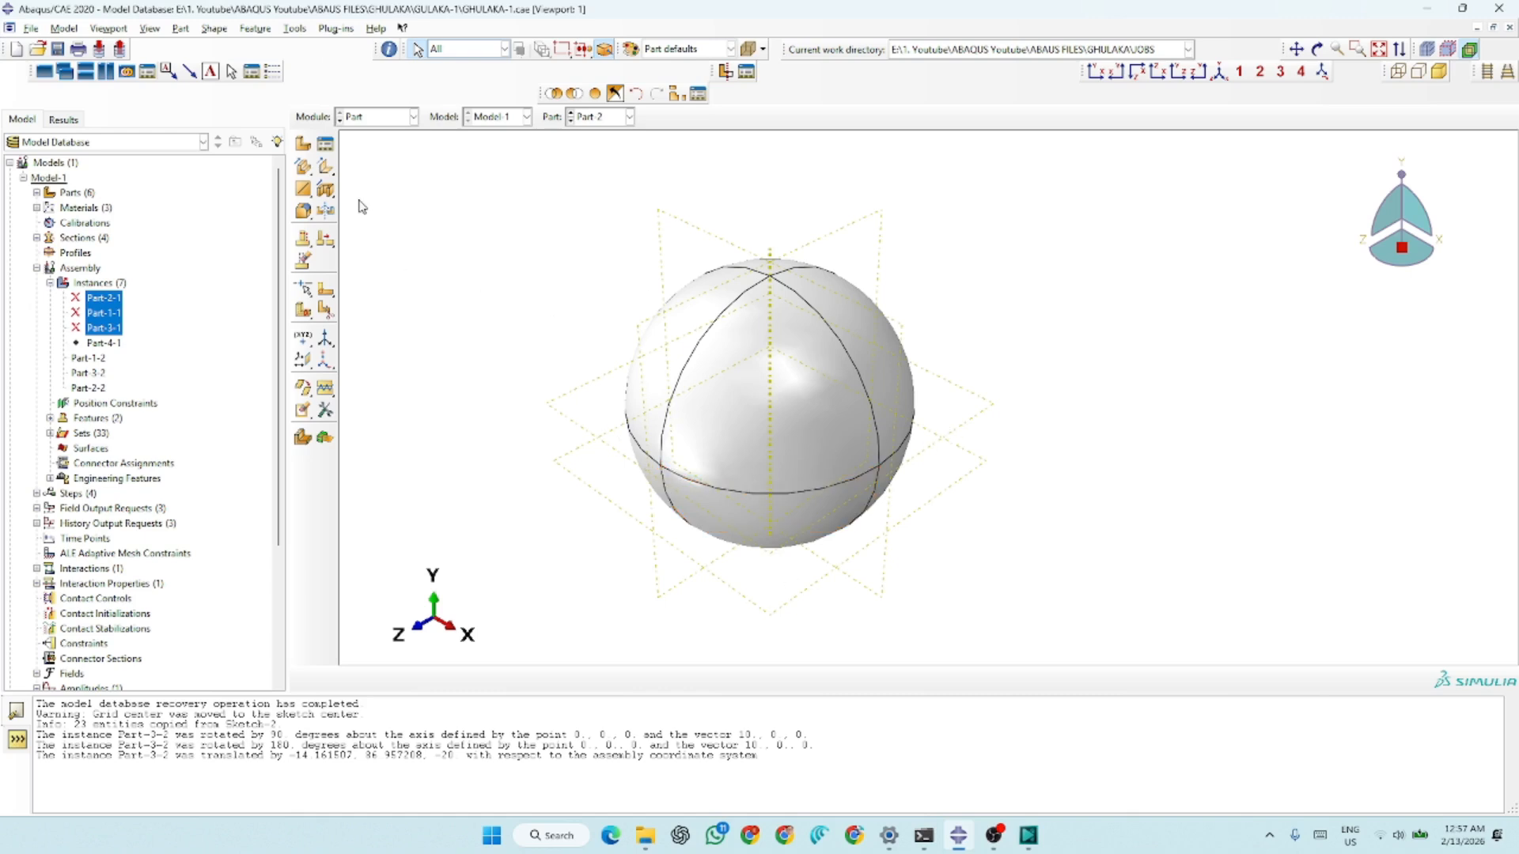
pyautogui.click(306, 360)
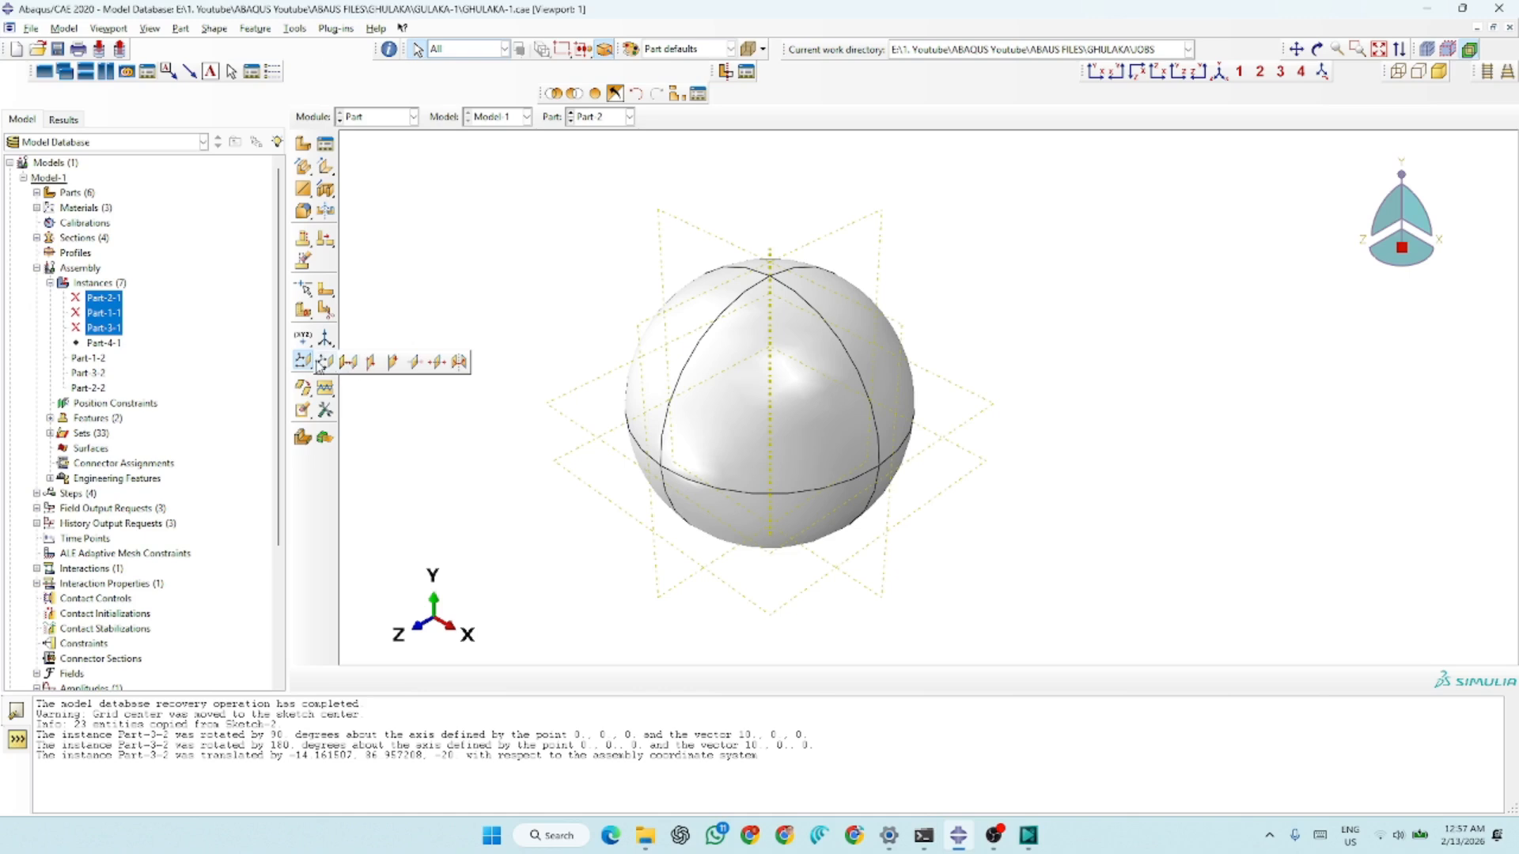
pyautogui.click(323, 363)
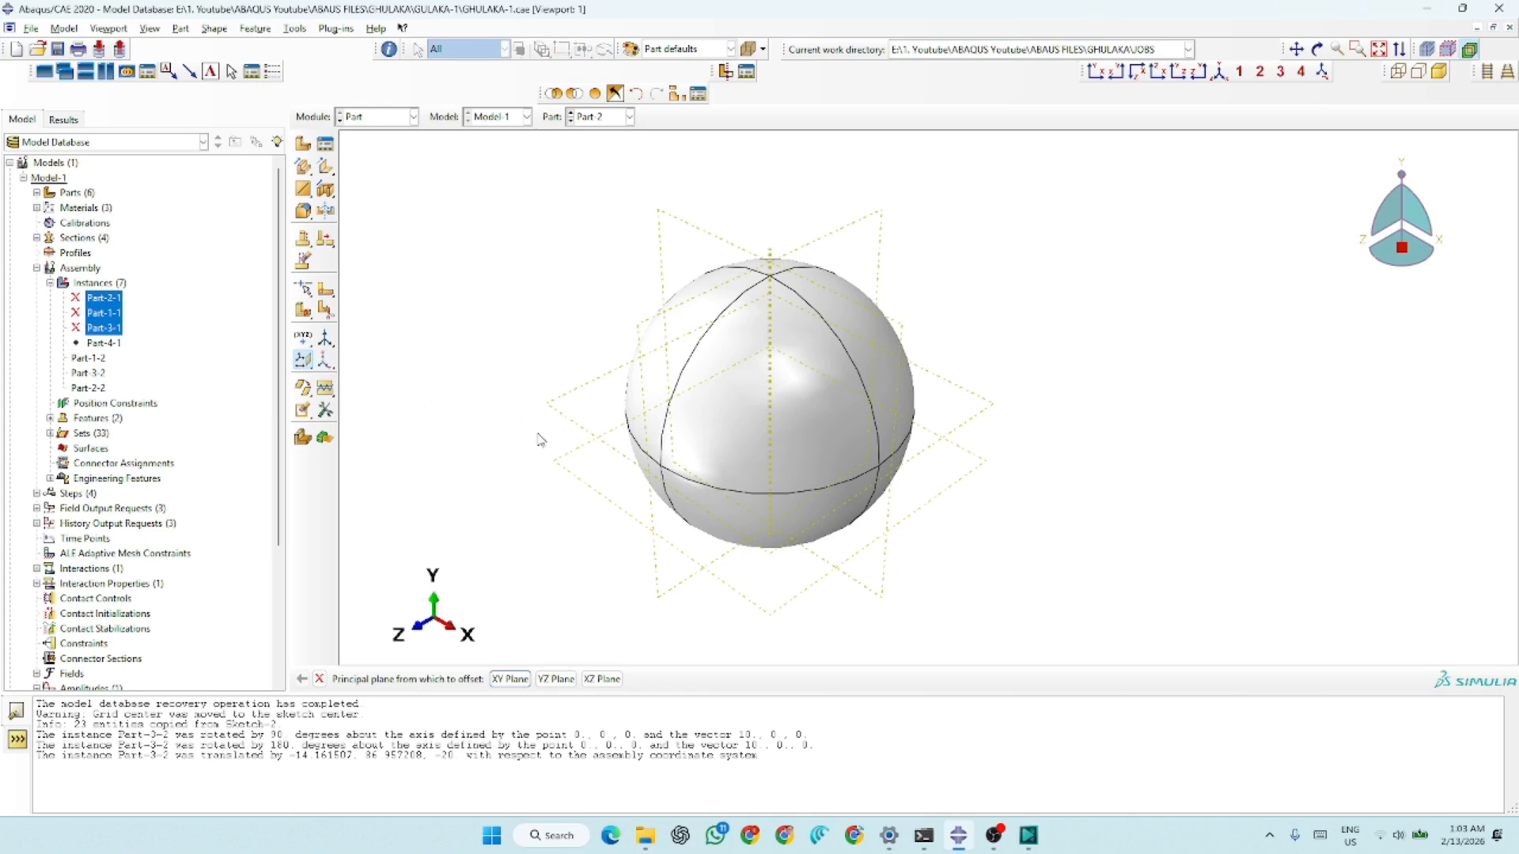
pyautogui.click(299, 366)
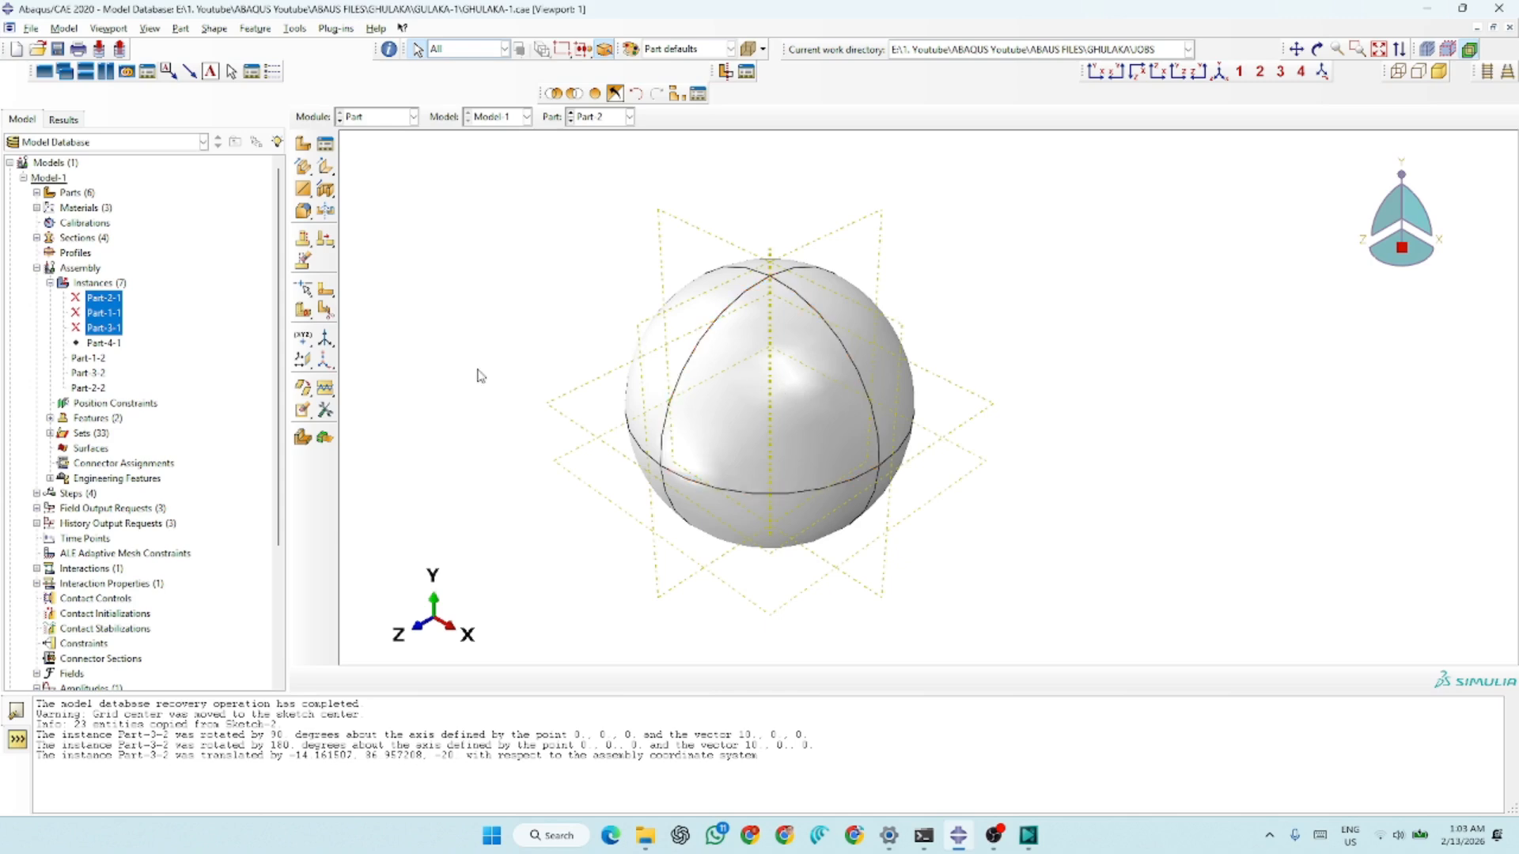
# Delete the horizontal datum planes of the Part-2 sphere together with their dependent partition
pyautogui.click(303, 264)
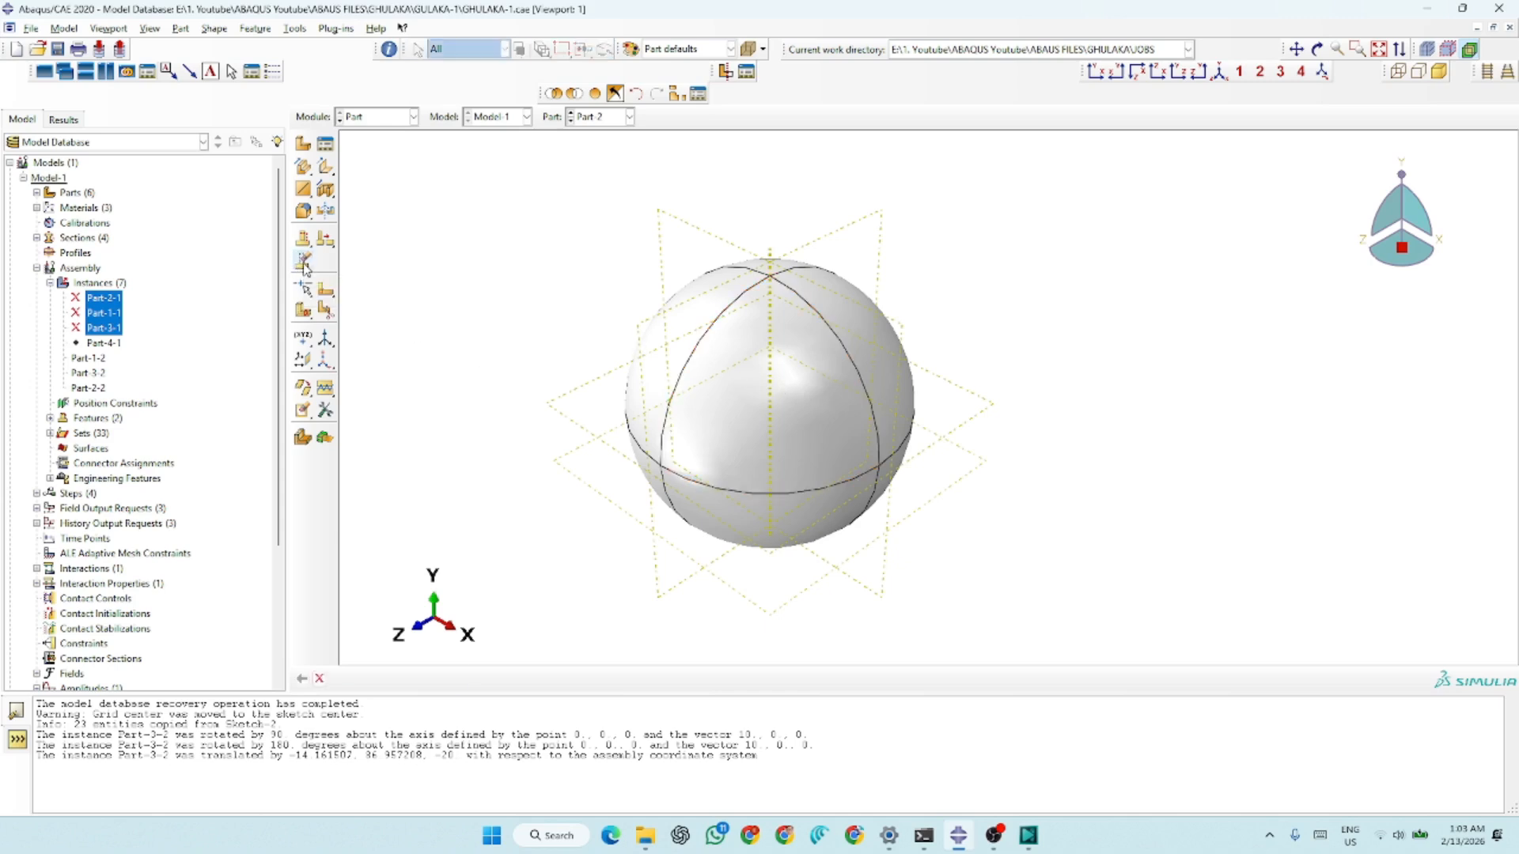
pyautogui.moveTo(999, 412); pyautogui.dragTo(956, 510)
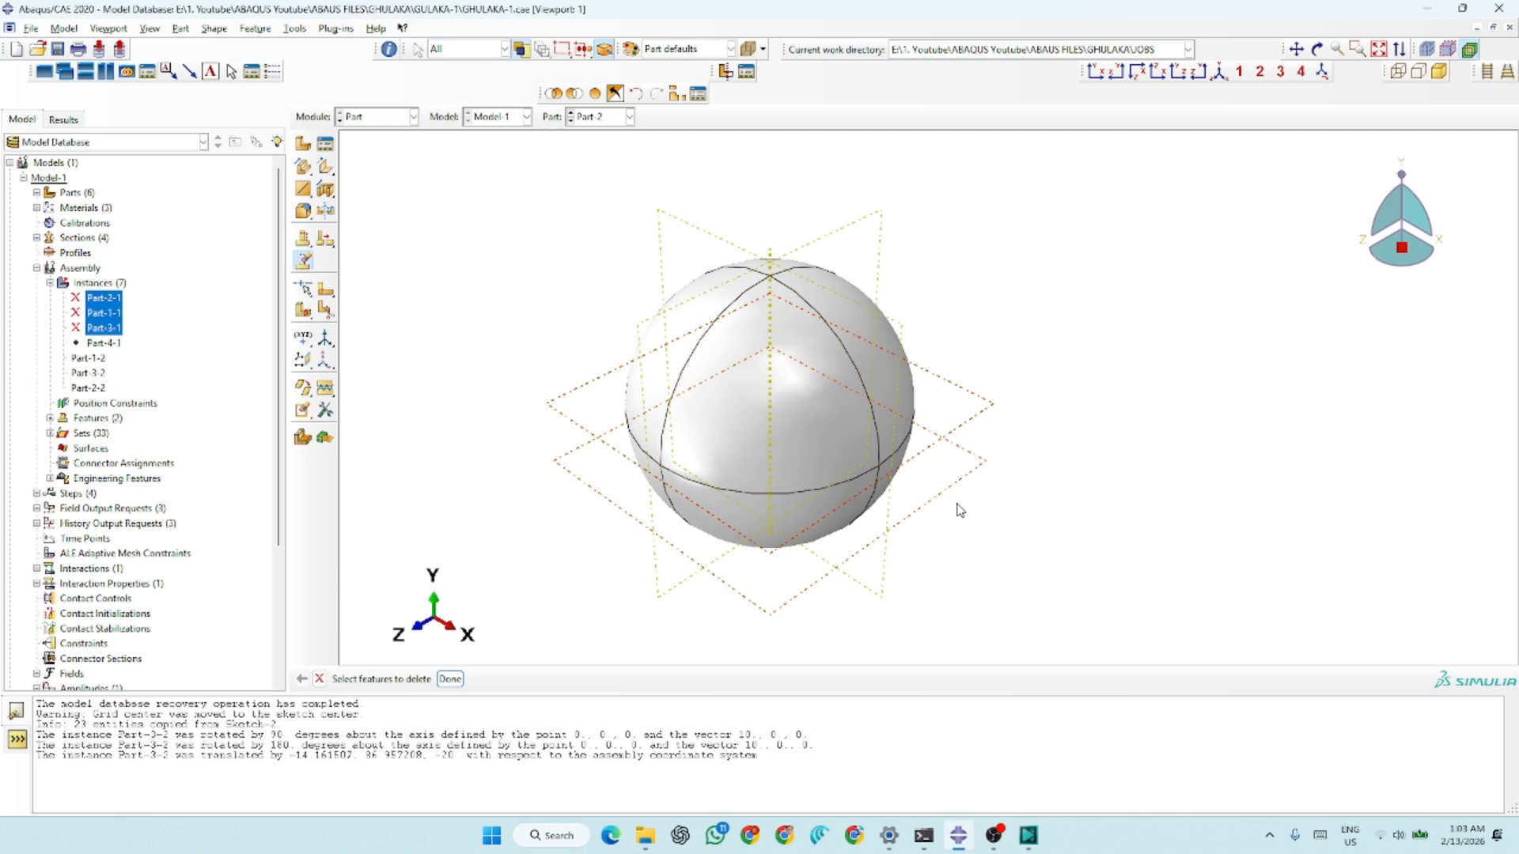
pyautogui.click(451, 678)
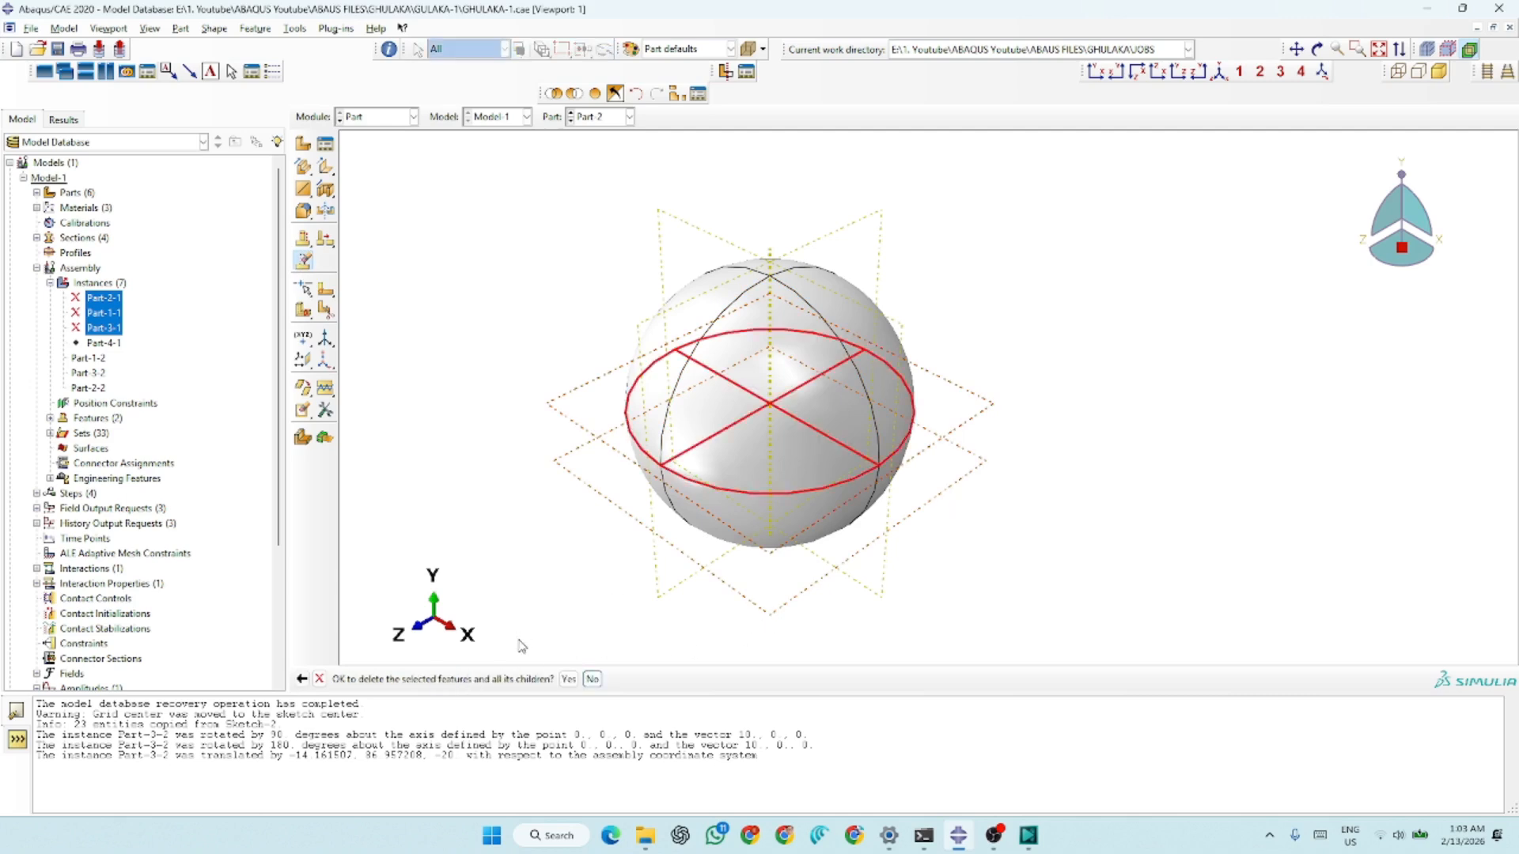
pyautogui.click(569, 678)
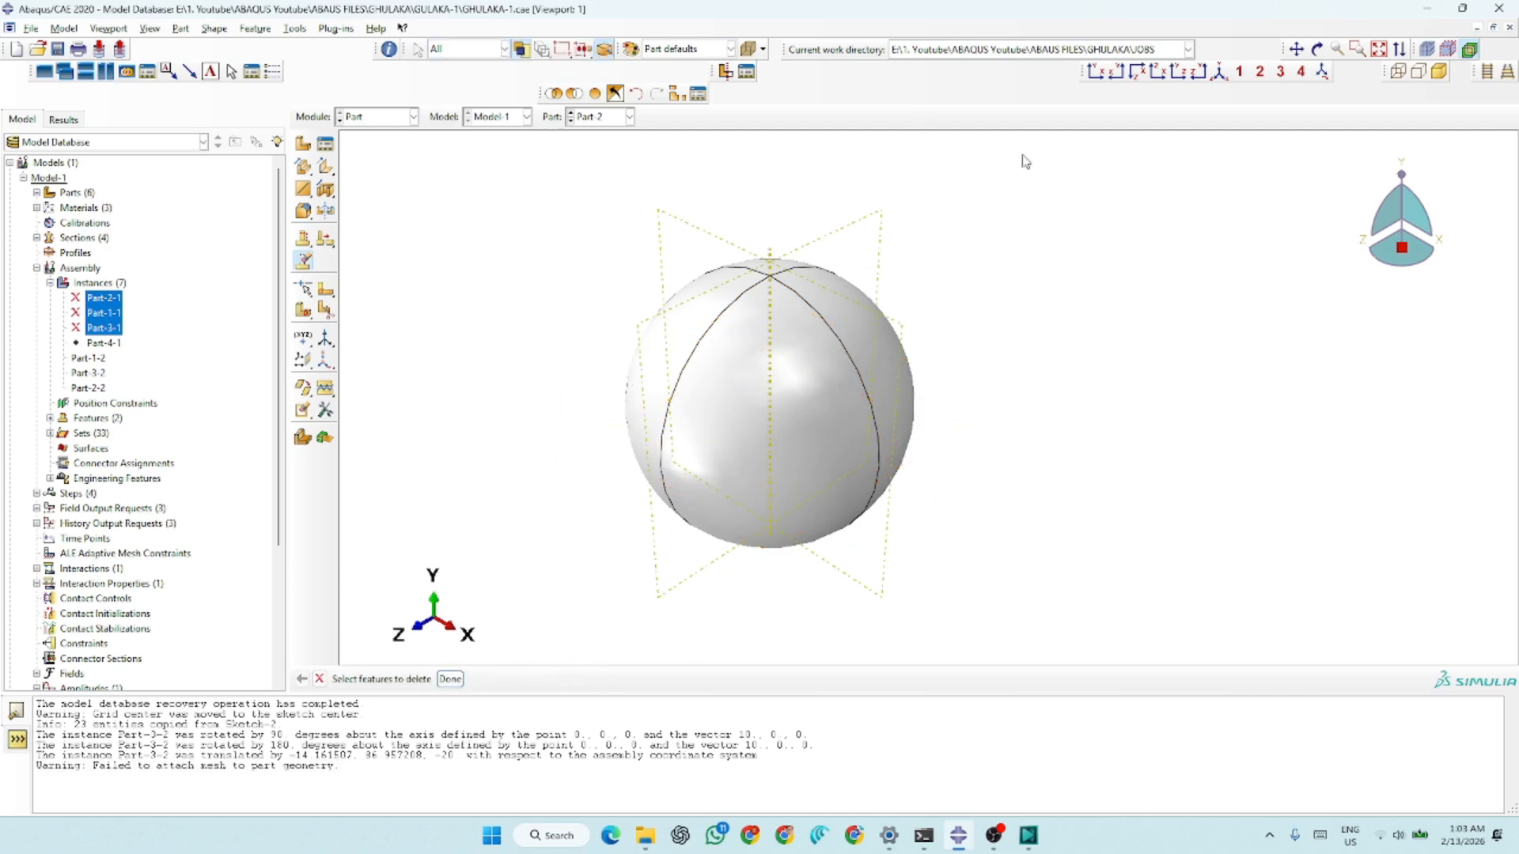
# Delete the two remaining vertical datum planes of the Part-2 sphere together with their dependent partitions
pyautogui.moveTo(896, 186); pyautogui.dragTo(668, 230)
pyautogui.click(450, 656)
pyautogui.click(450, 678)
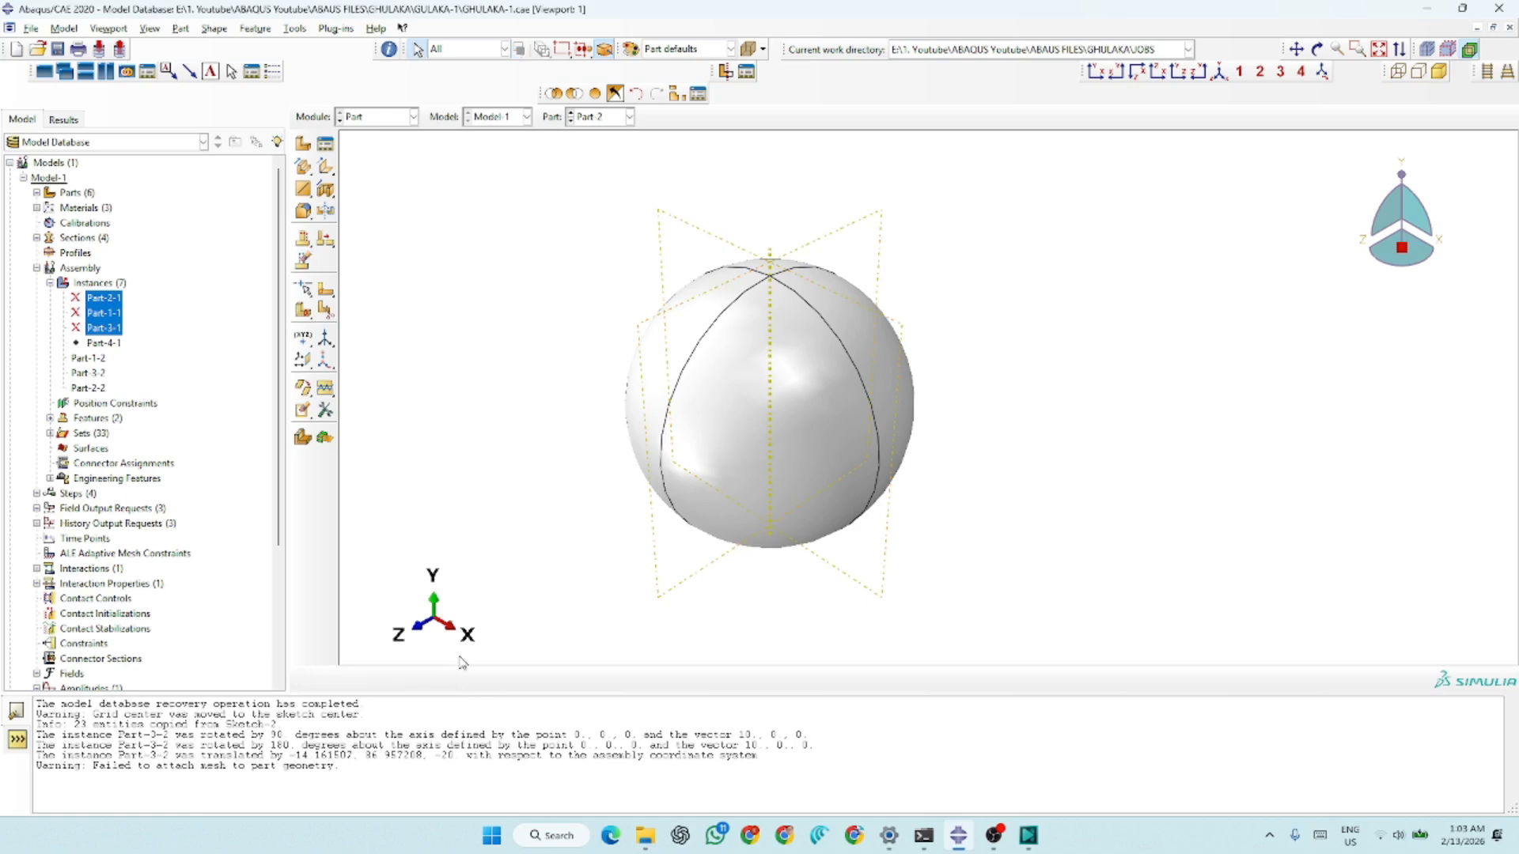
pyautogui.click(303, 261)
pyautogui.moveTo(937, 185); pyautogui.dragTo(650, 235)
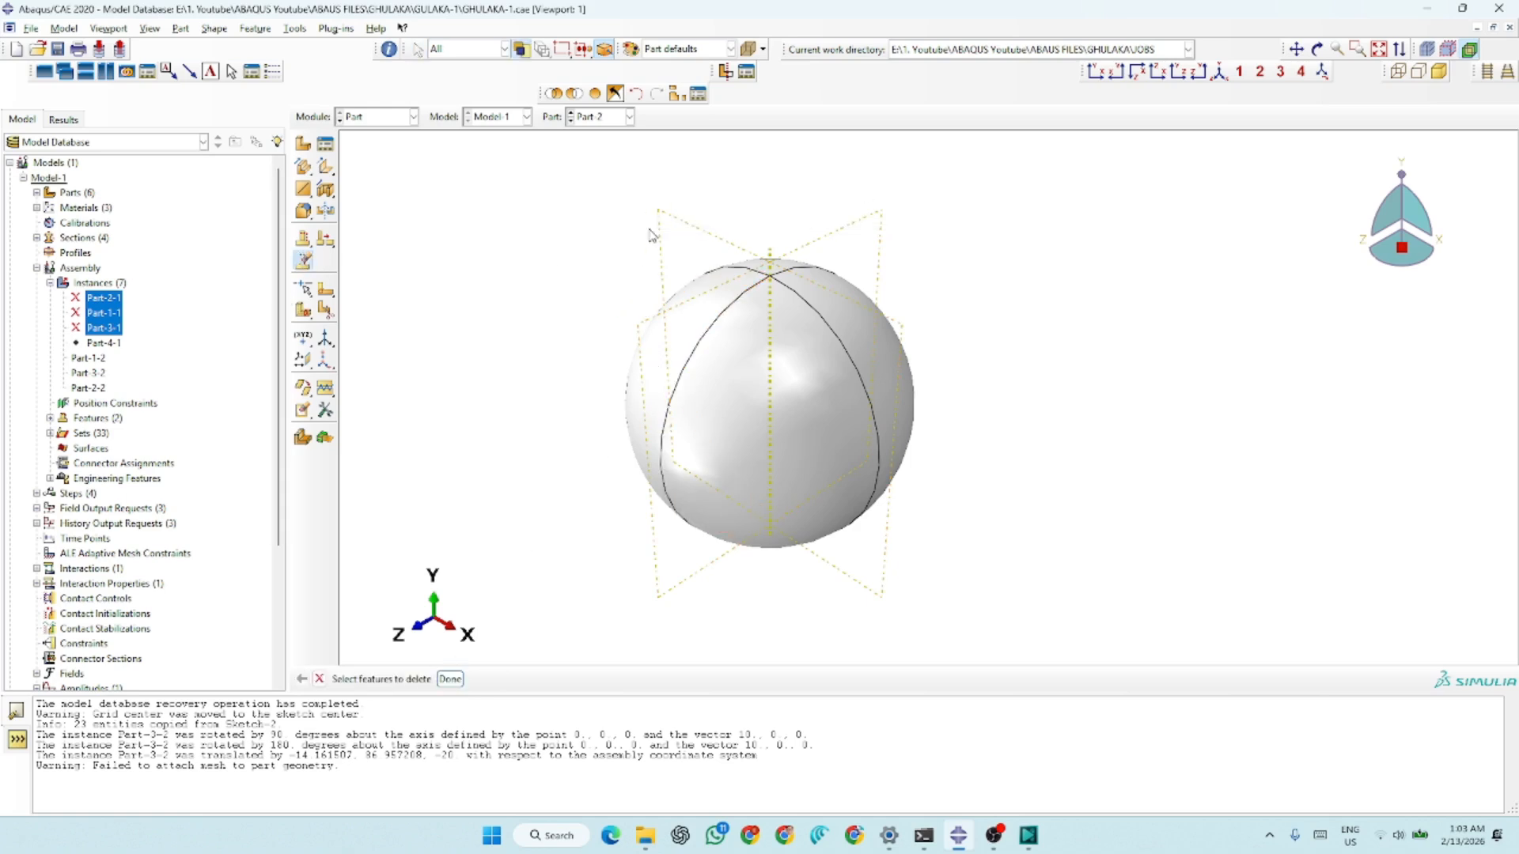
pyautogui.click(450, 679)
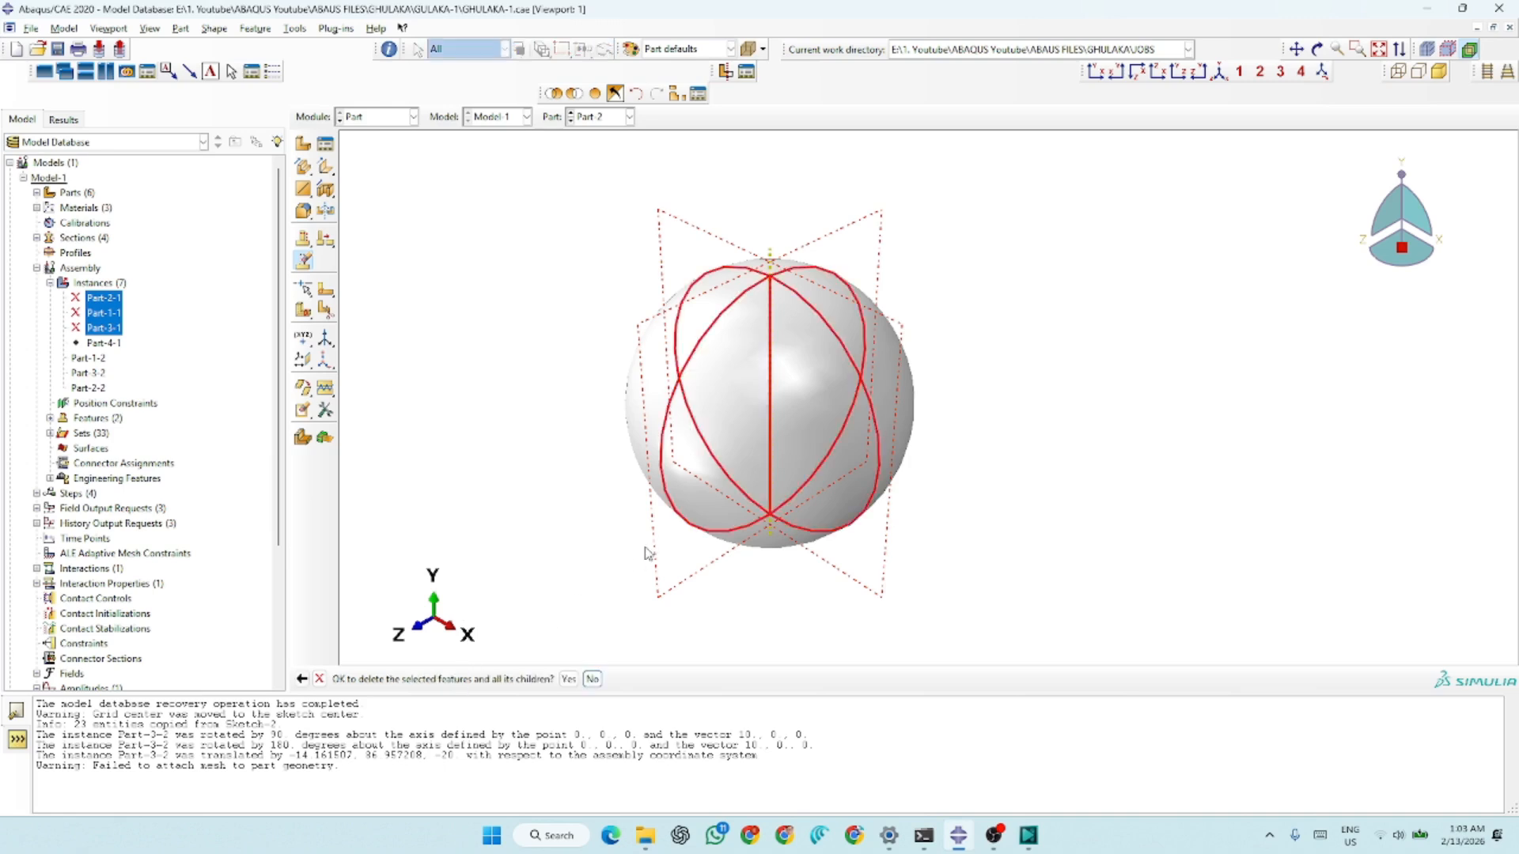
pyautogui.click(568, 678)
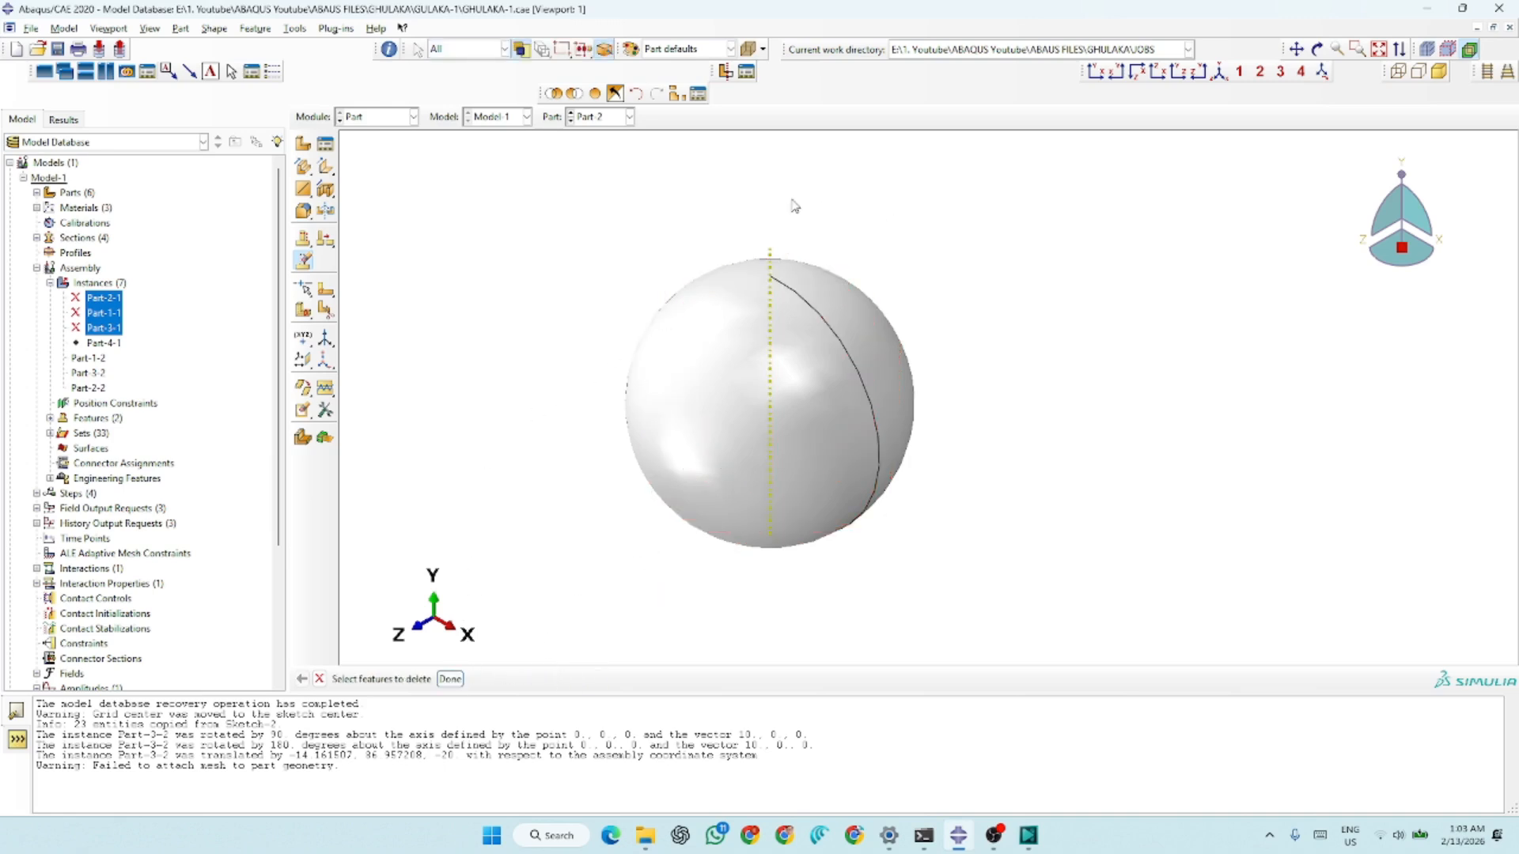
pyautogui.click(303, 262)
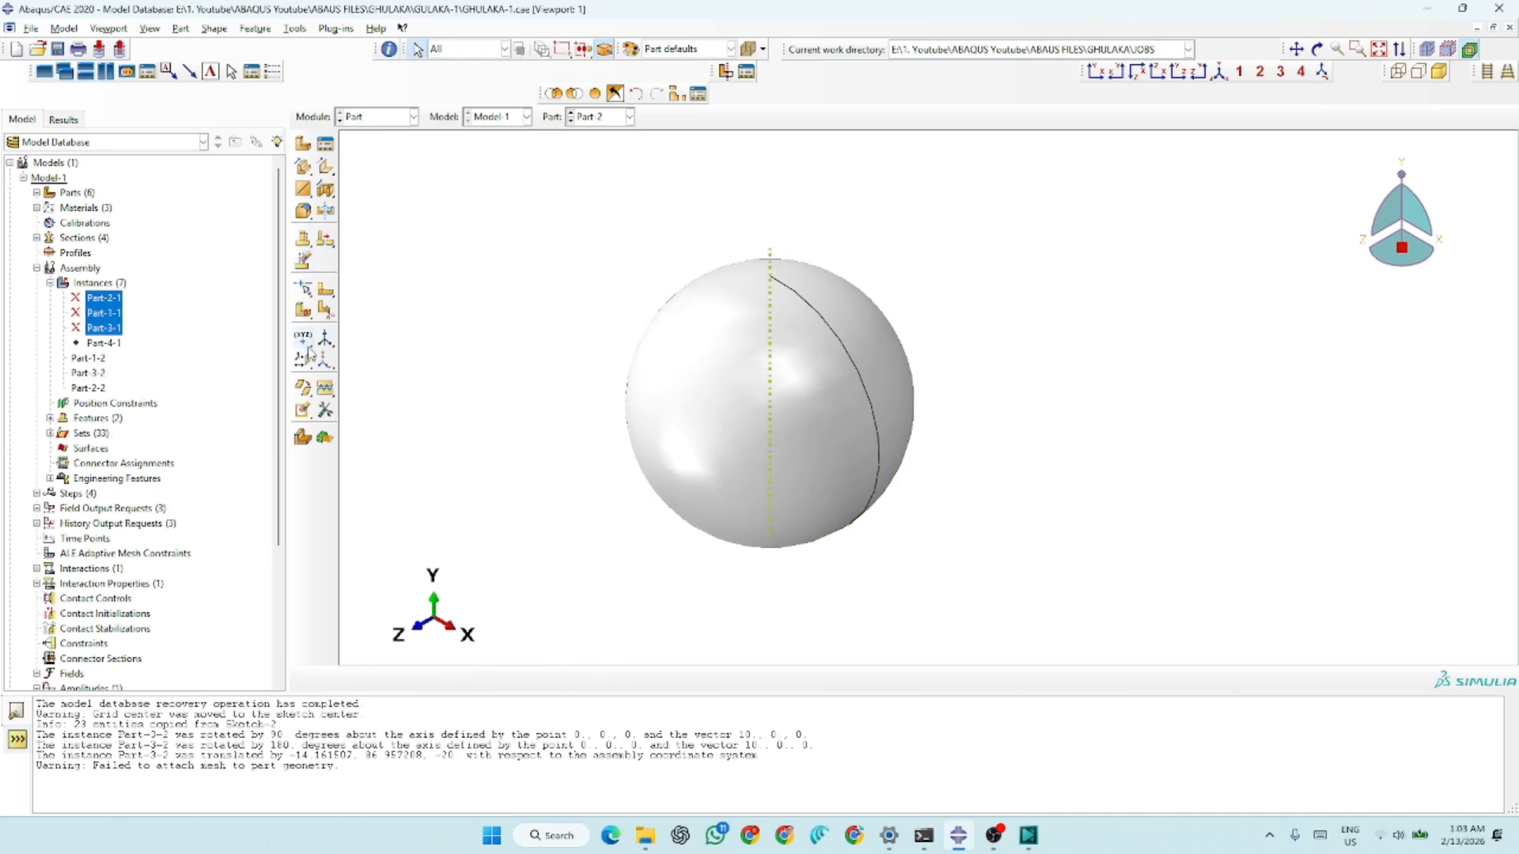
# Create three datum planes on the sphere, offset 0.0 from the XY, YZ and XZ principal planes
pyautogui.click(307, 364)
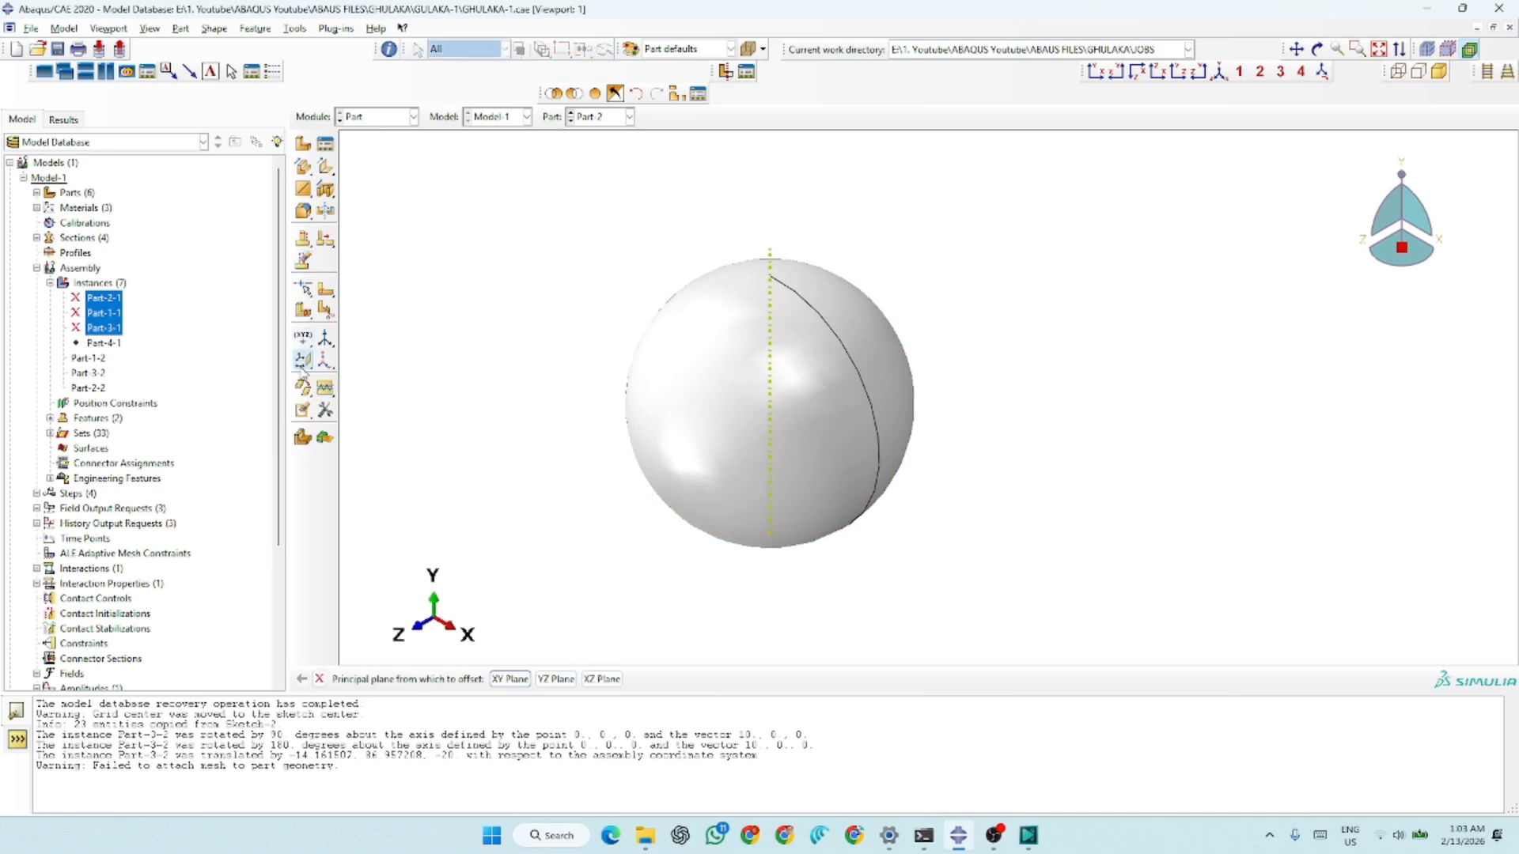
pyautogui.click(510, 679)
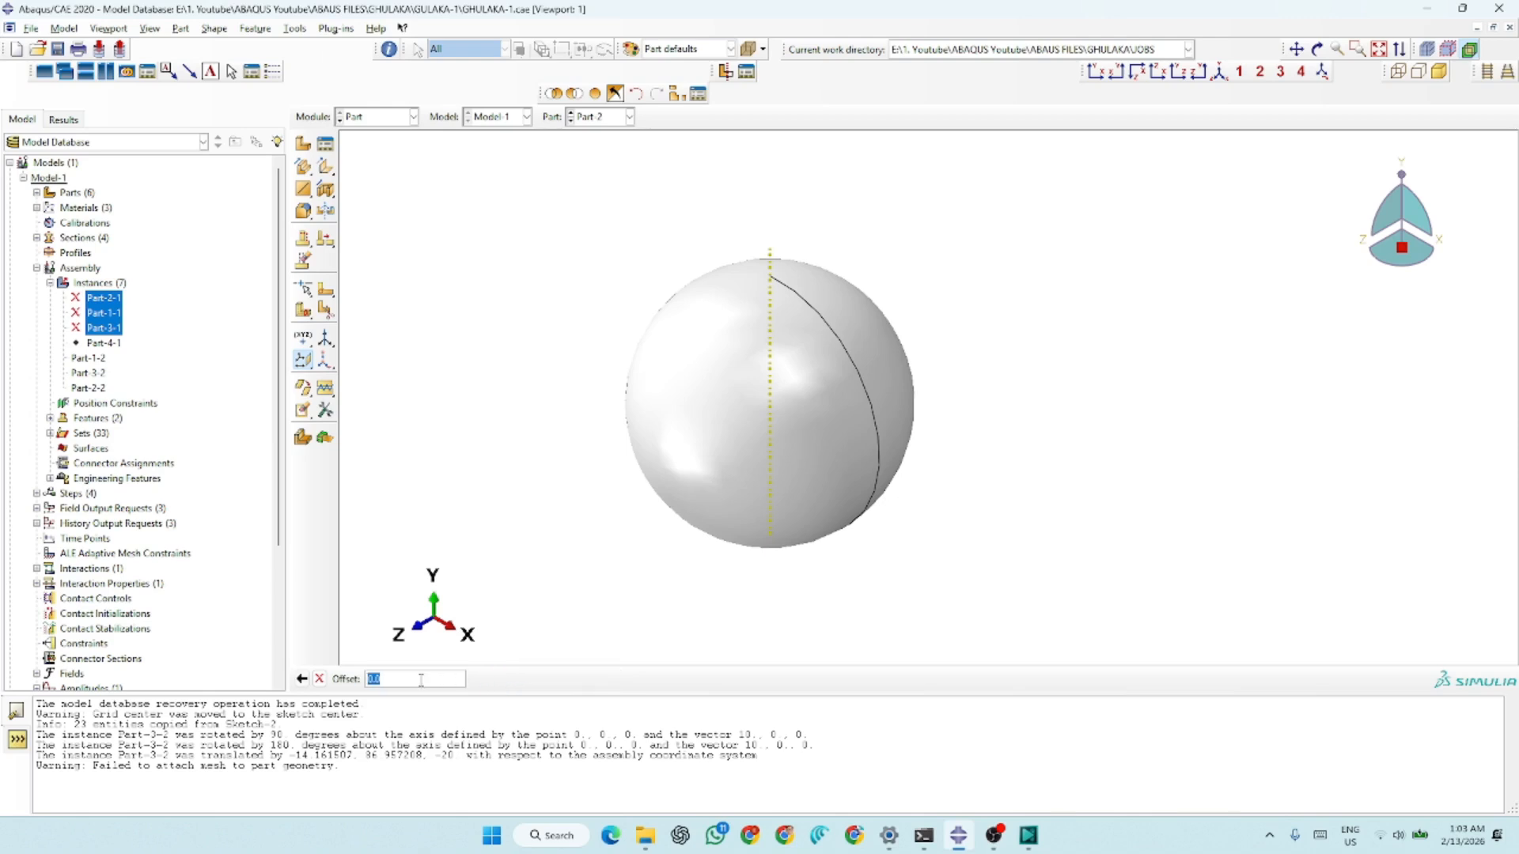
pyautogui.press('Return')
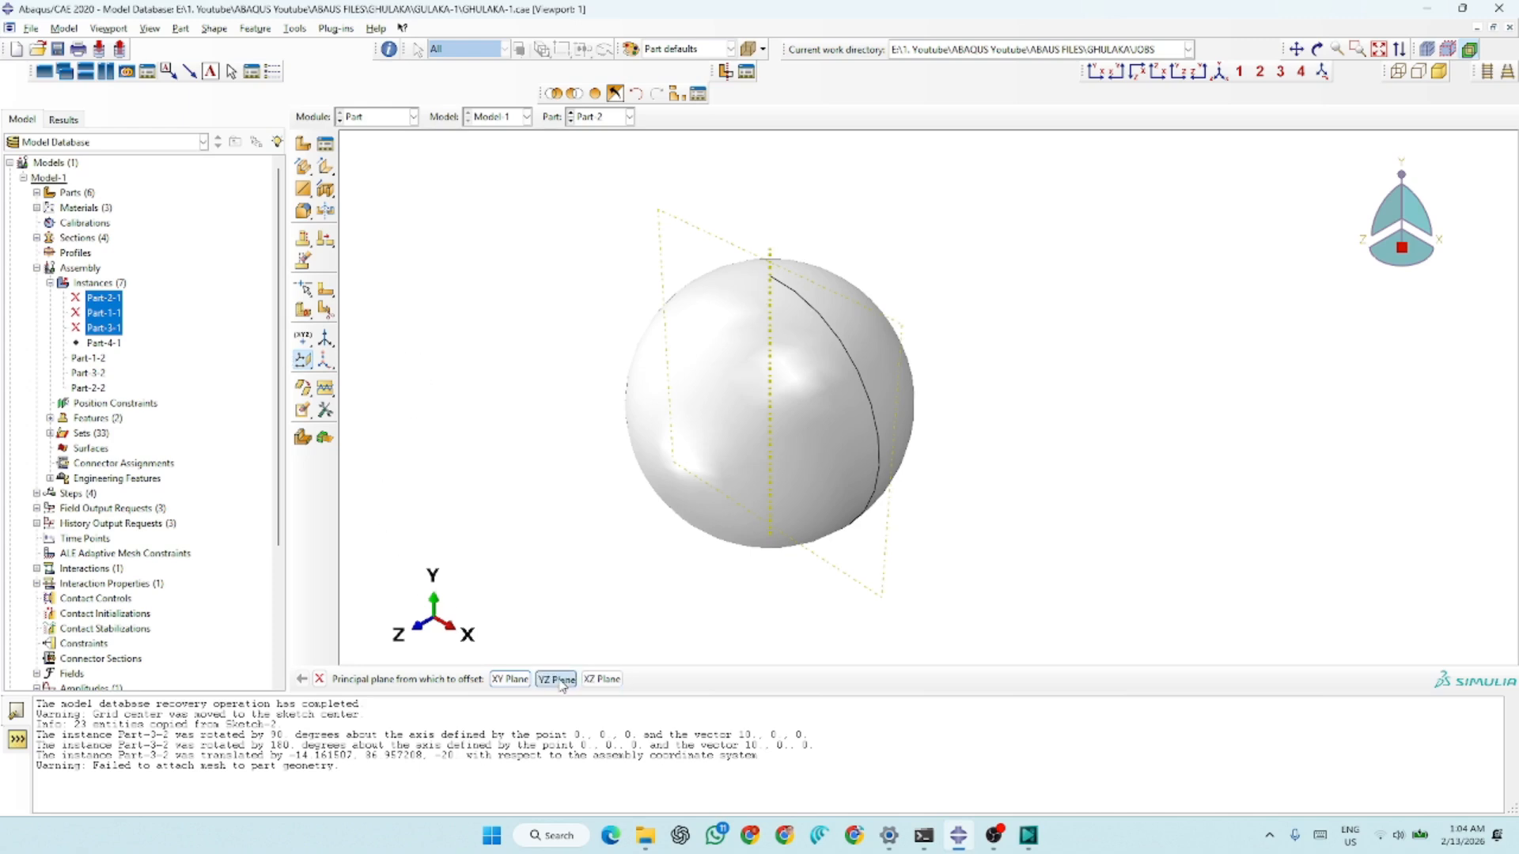
pyautogui.click(590, 682)
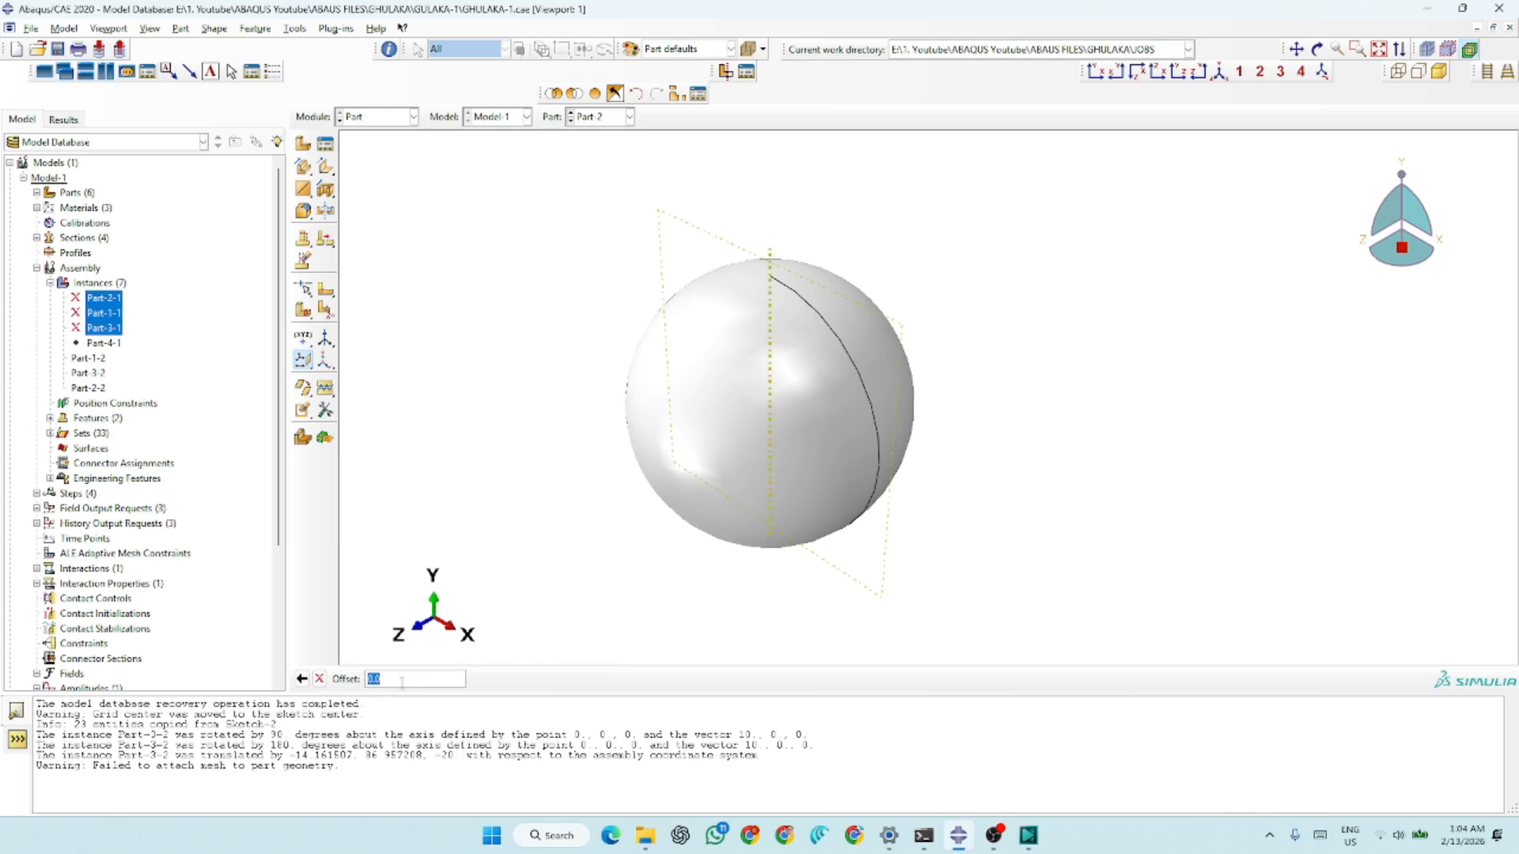
pyautogui.press('Return')
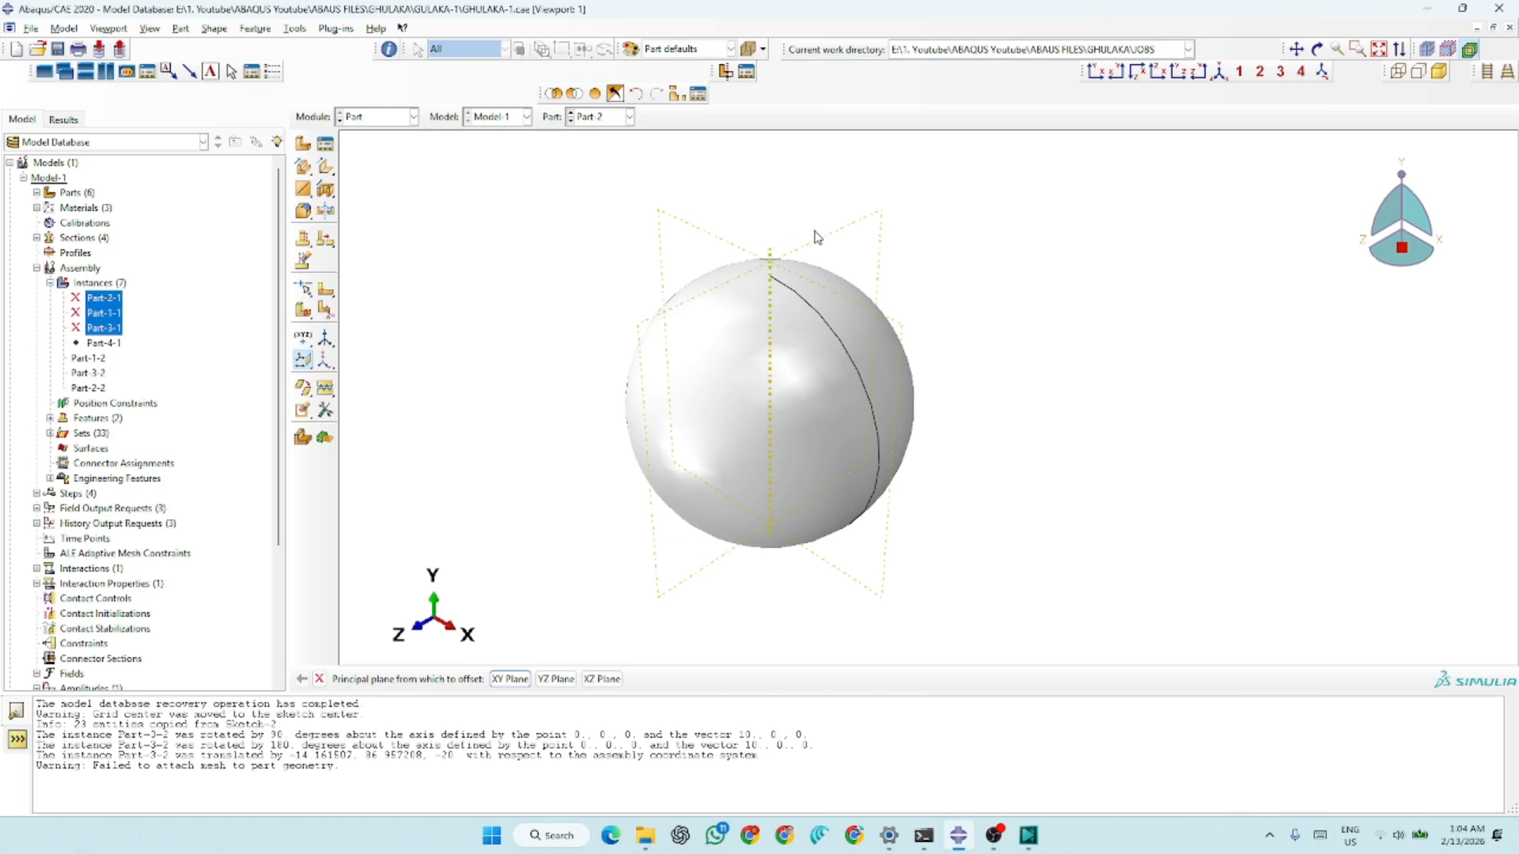
pyautogui.click(605, 679)
pyautogui.press('Return')
# Partition the sphere's cell with the YZ datum plane
pyautogui.click(308, 313)
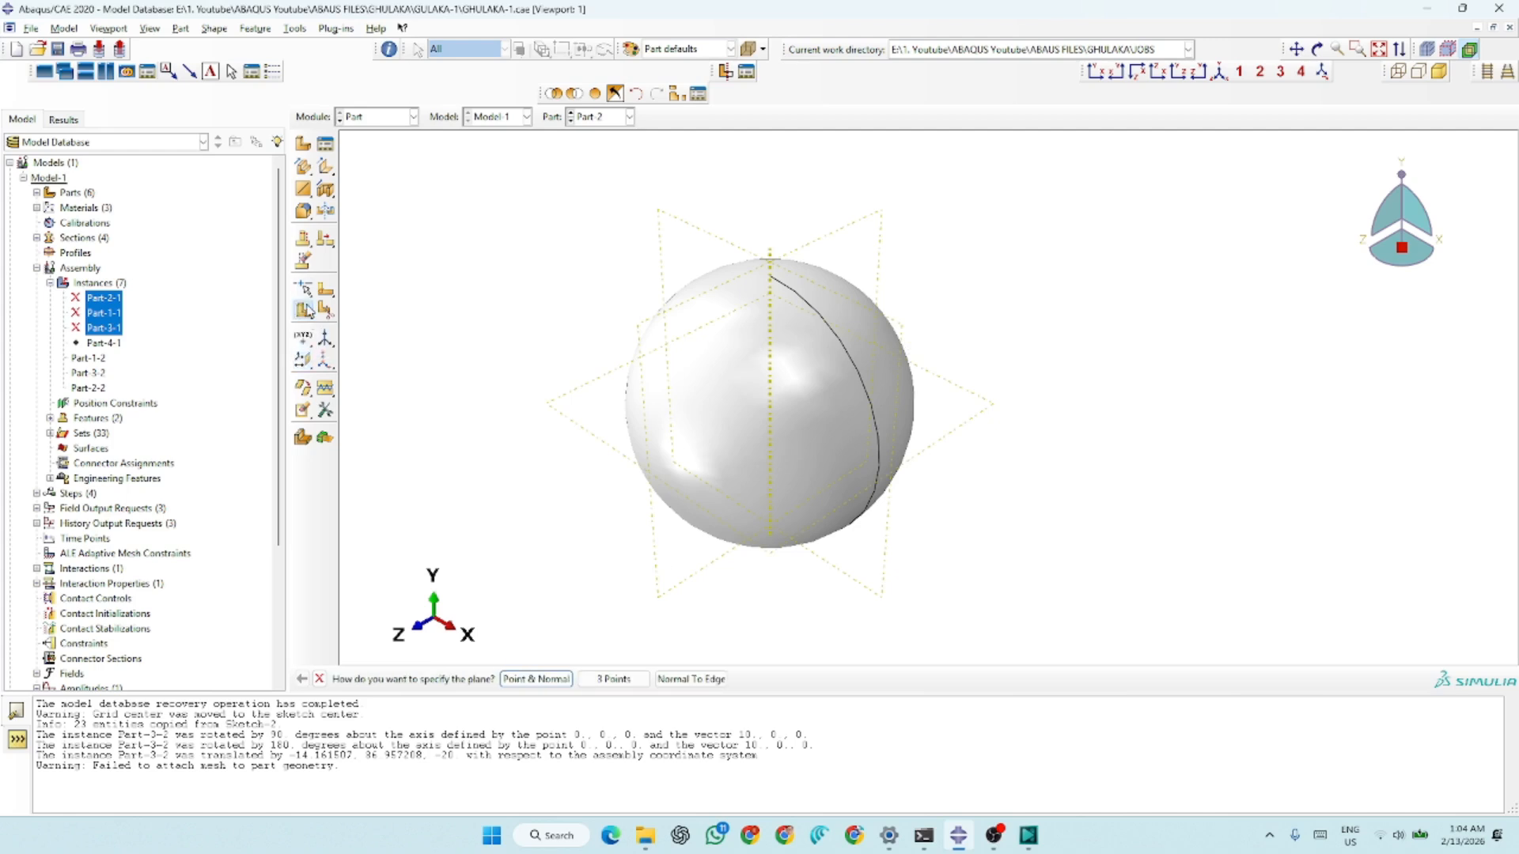
pyautogui.click(308, 315)
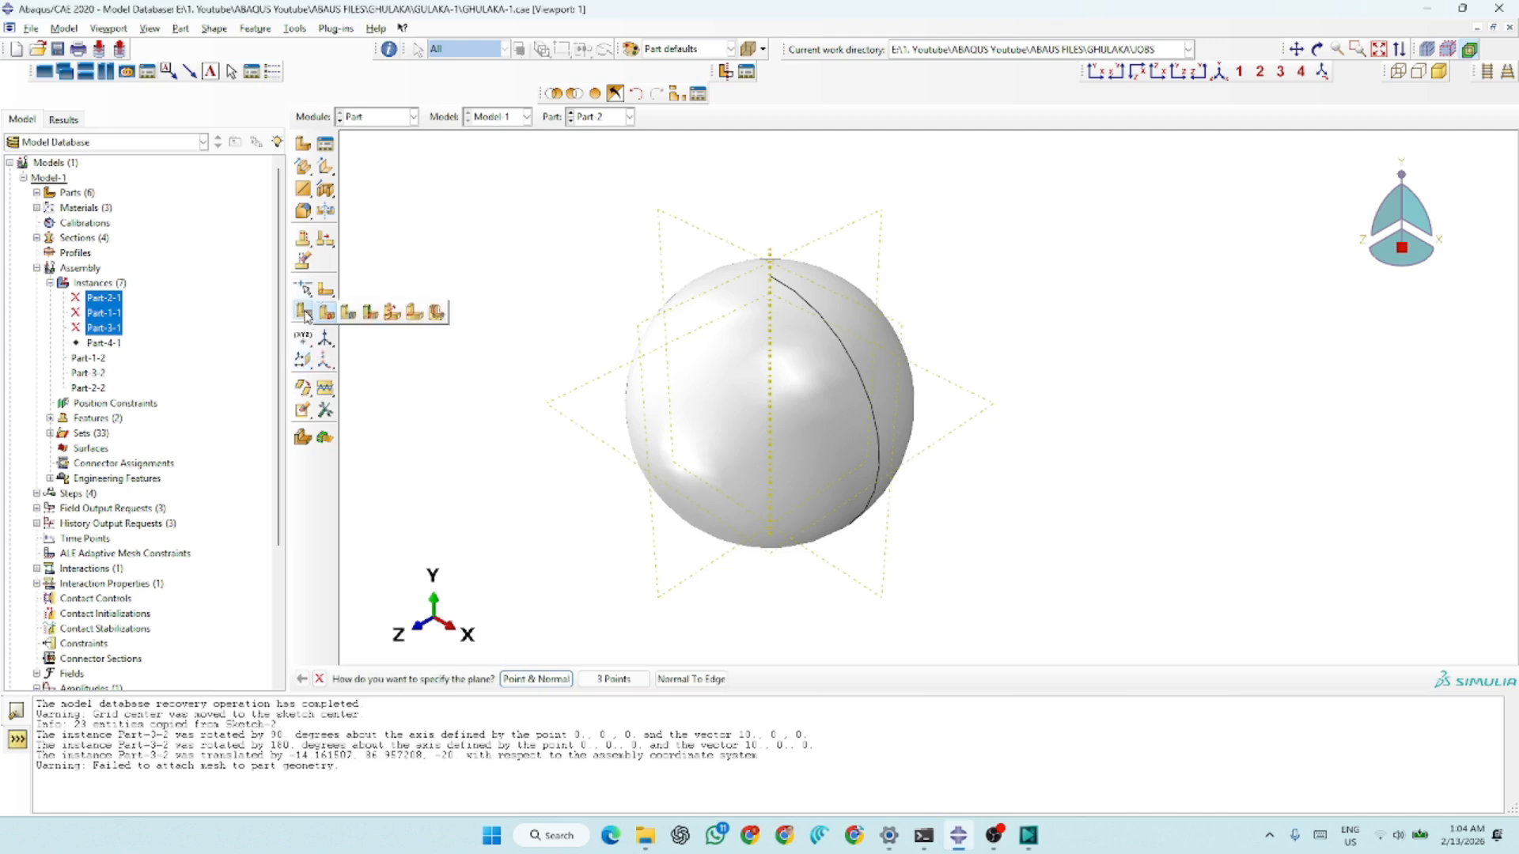
pyautogui.click(349, 313)
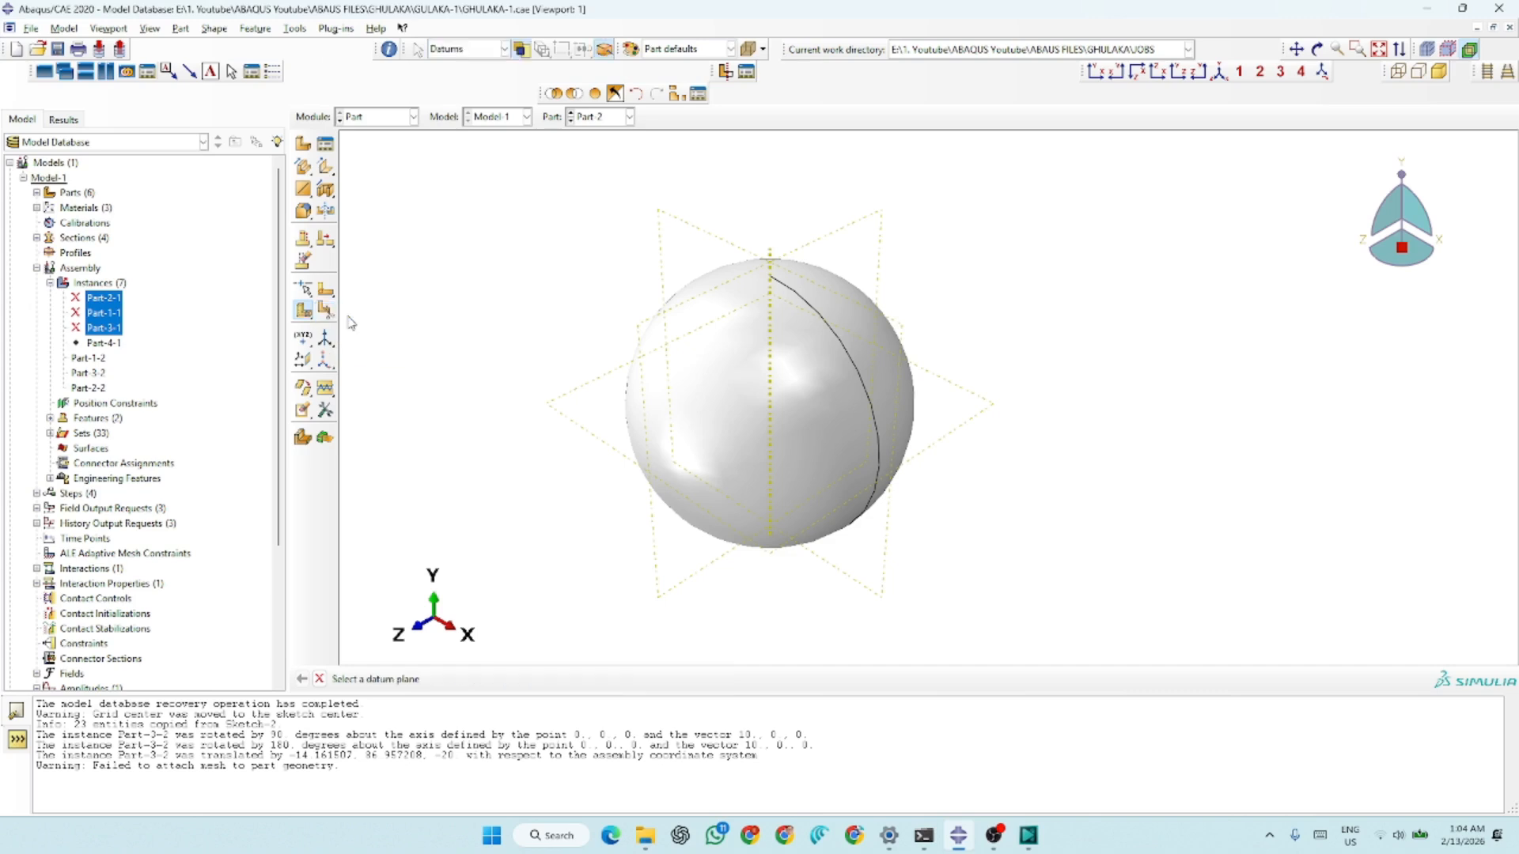
pyautogui.click(845, 231)
pyautogui.click(478, 678)
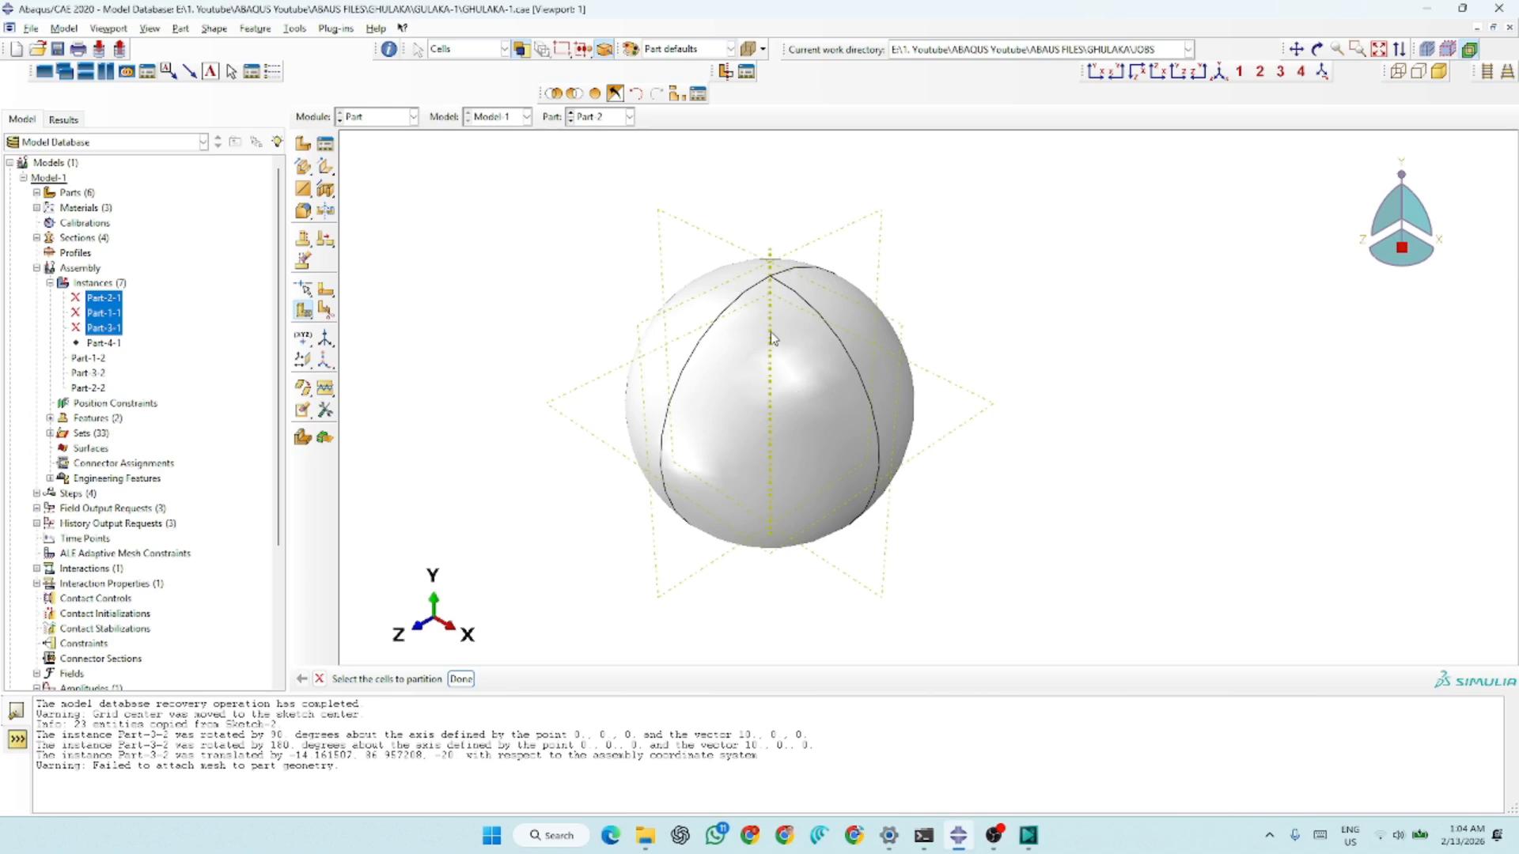
# Partition the sphere's cells with the XY datum plane
pyautogui.click(642, 442)
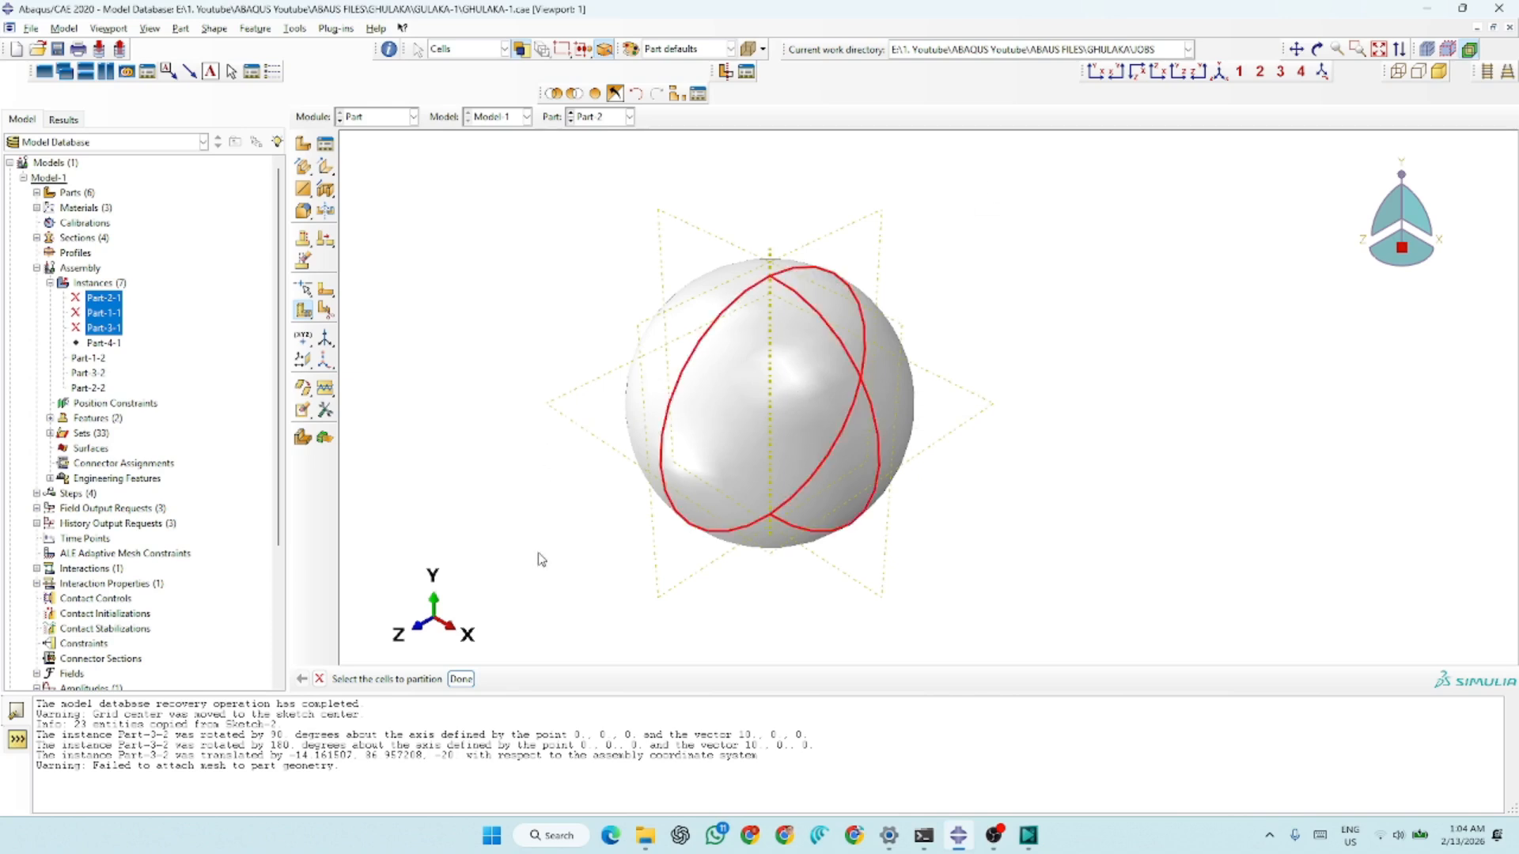
pyautogui.click(461, 681)
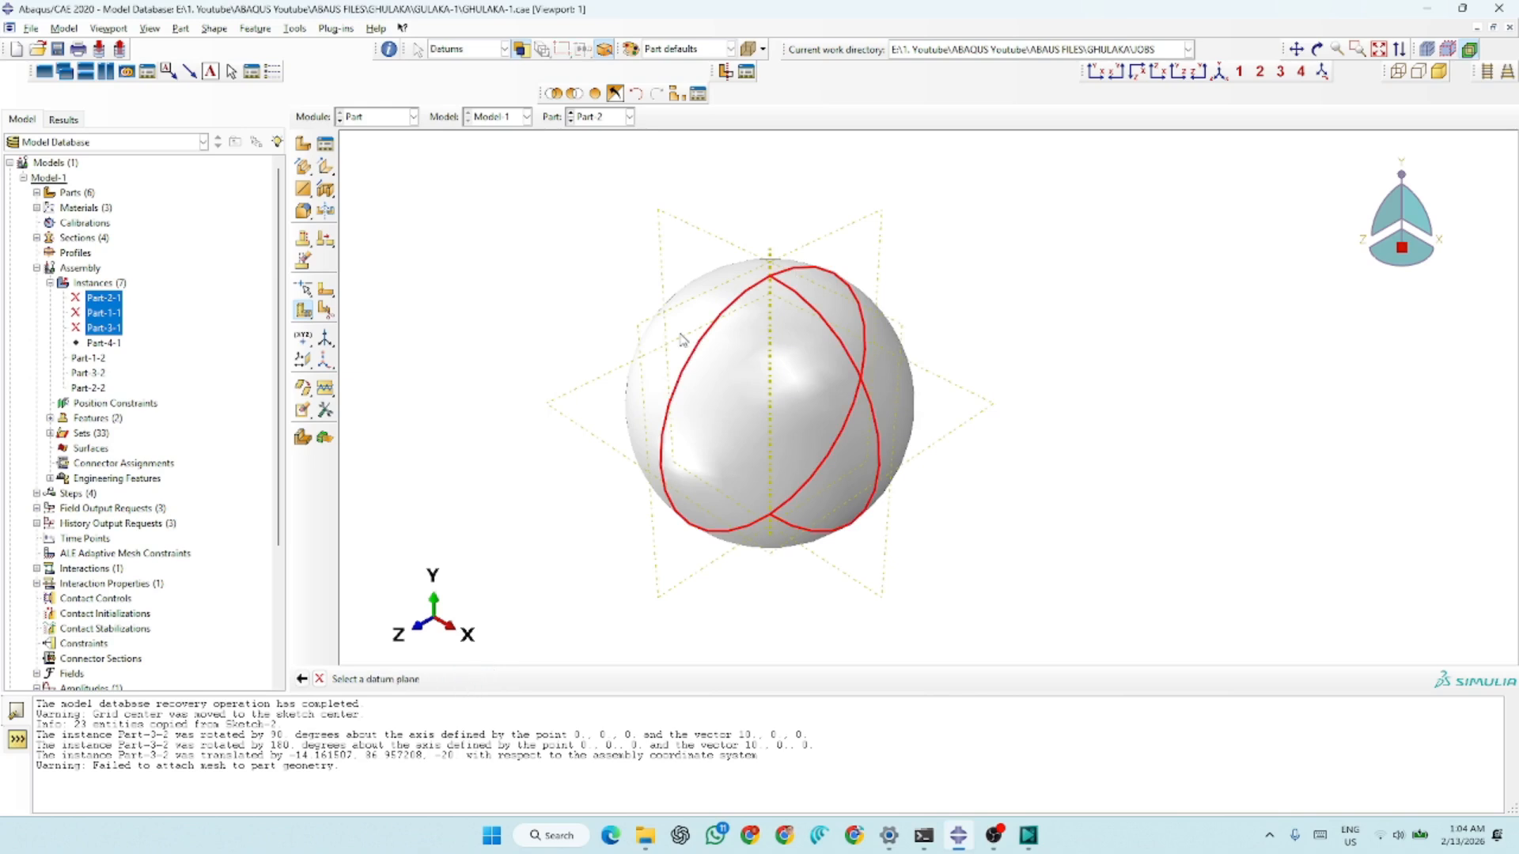
pyautogui.click(718, 241)
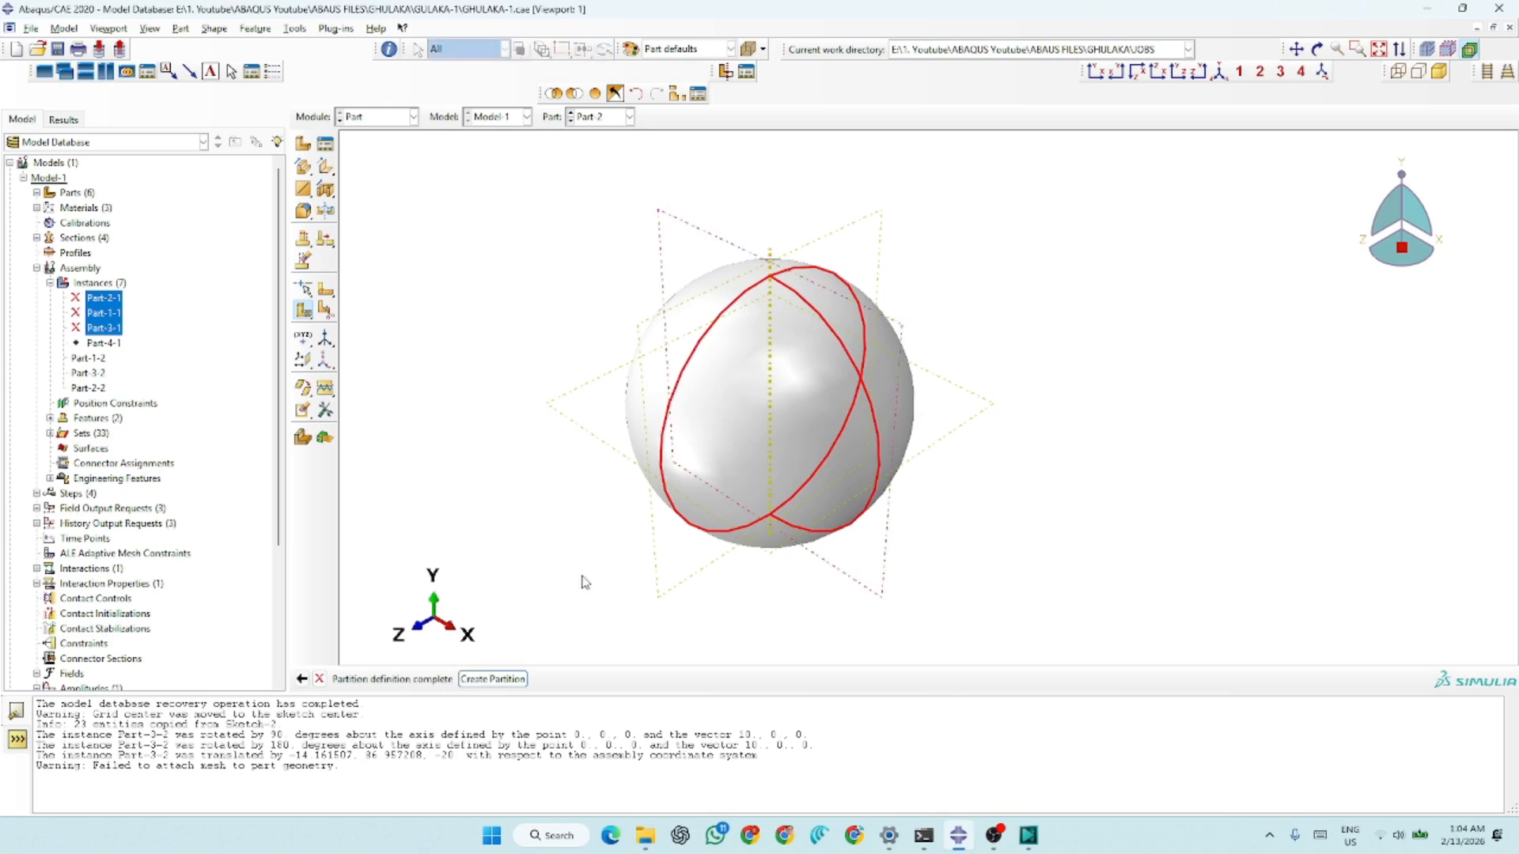
pyautogui.click(494, 679)
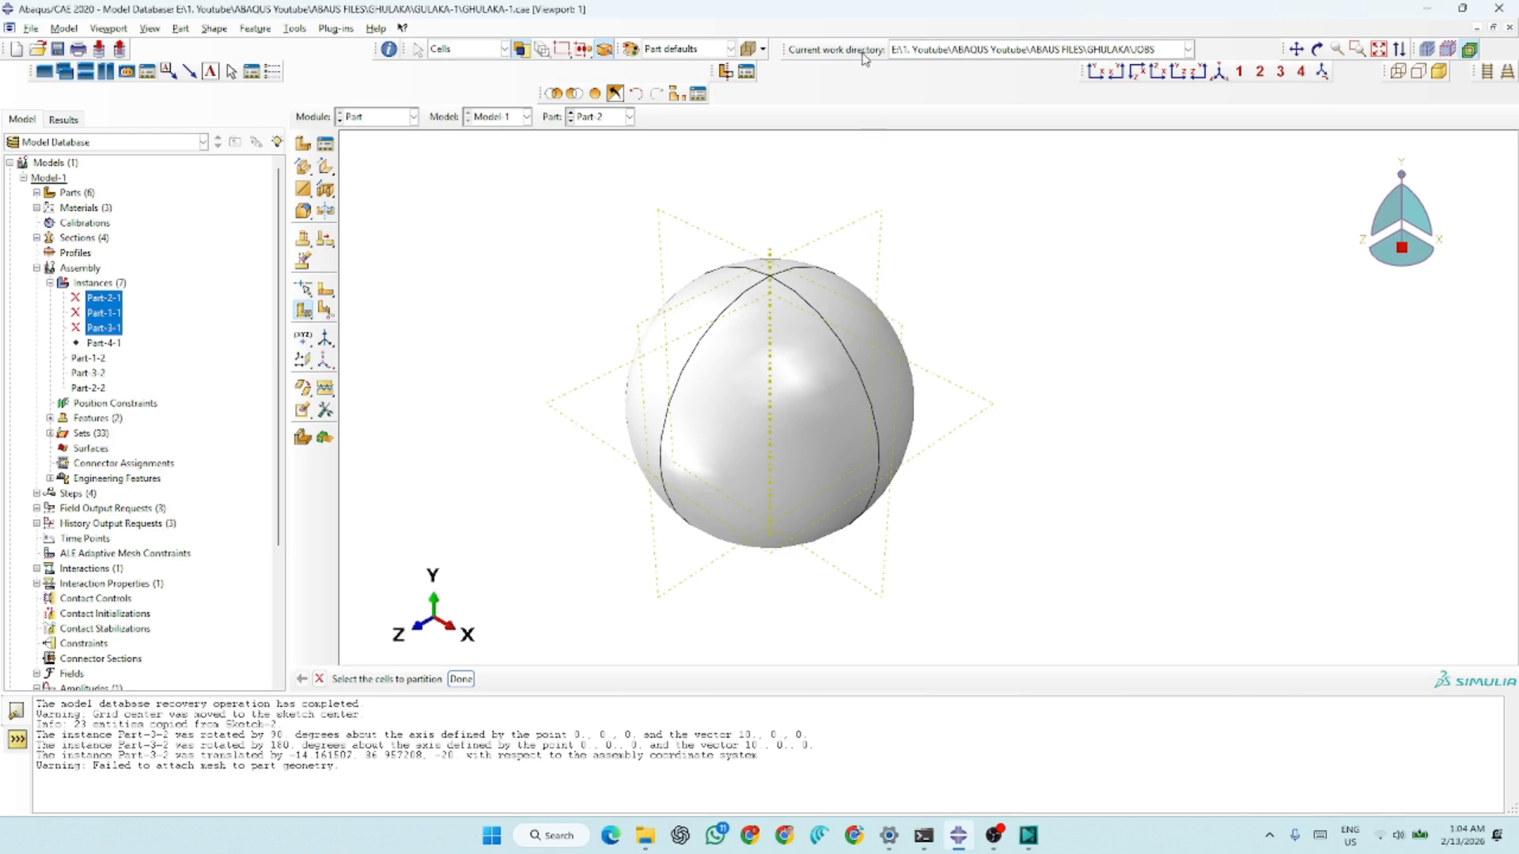
# Select all cells of the sphere and partition them with the horizontal XZ datum plane
pyautogui.moveTo(1030, 196); pyautogui.dragTo(514, 556)
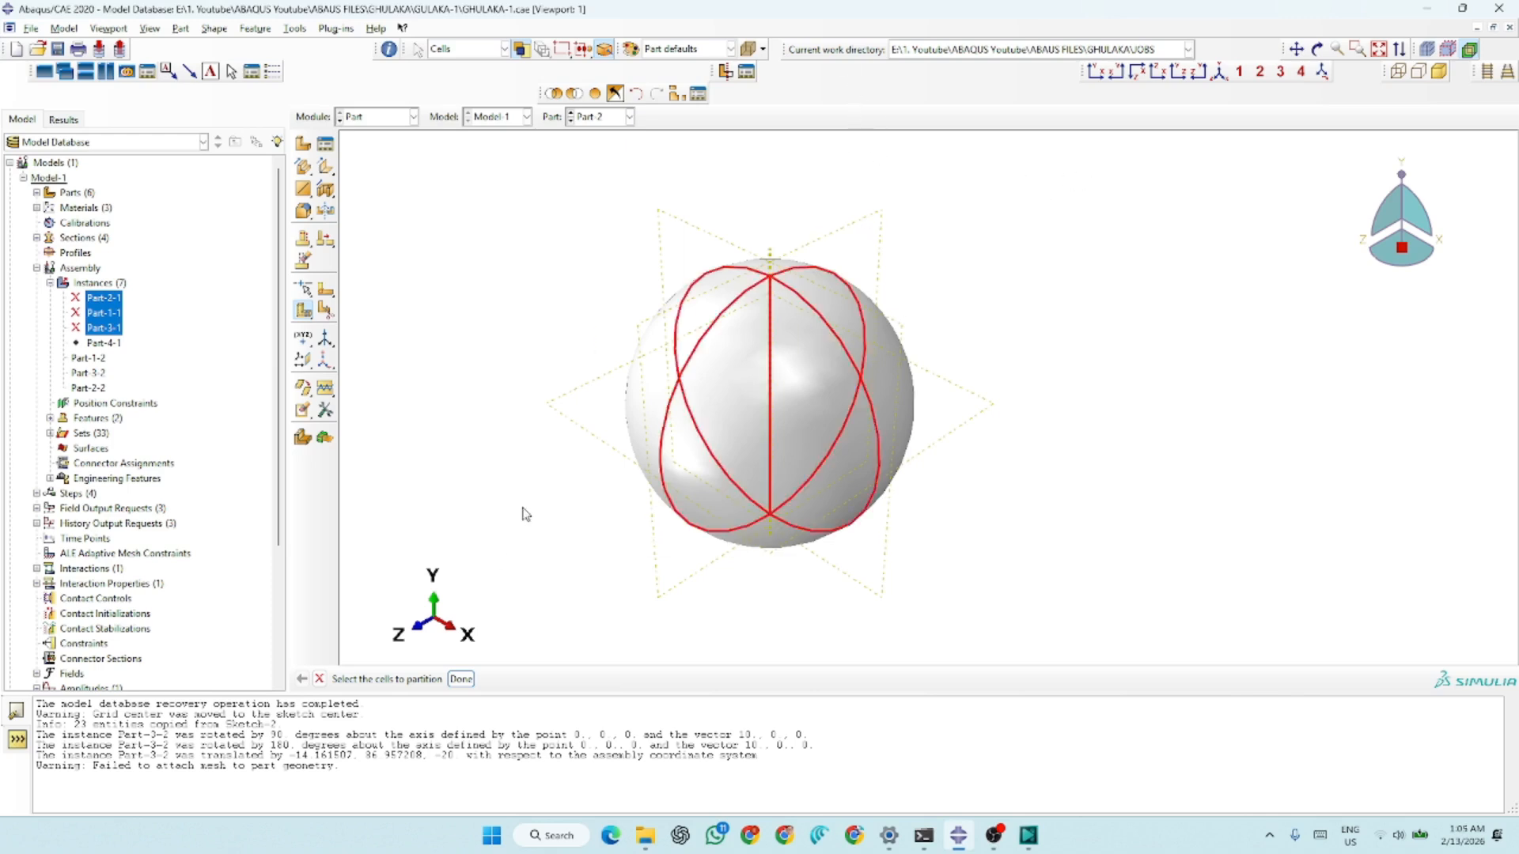
pyautogui.click(461, 679)
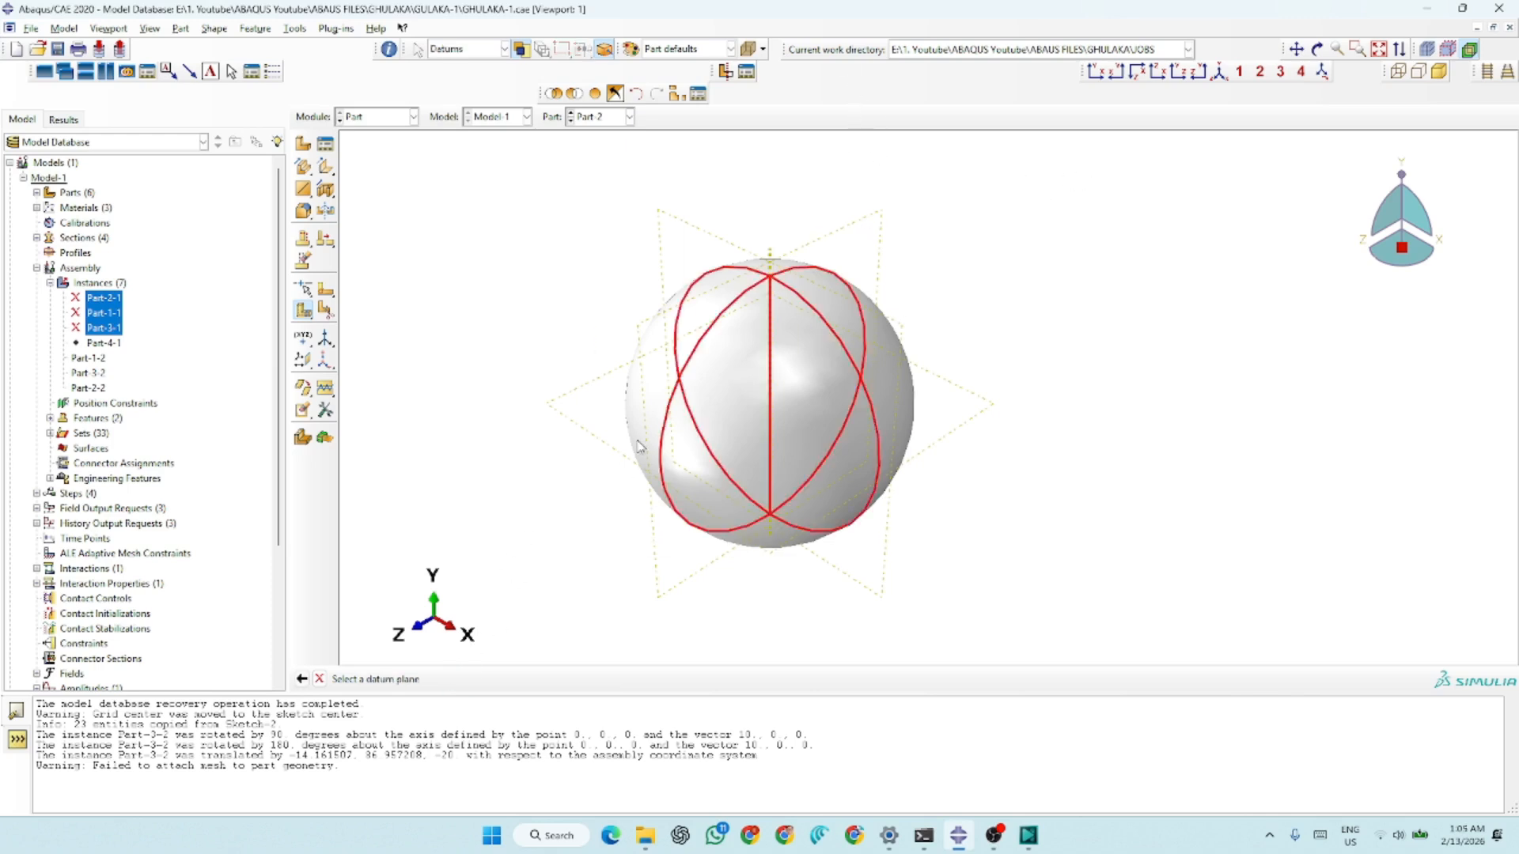
pyautogui.click(585, 440)
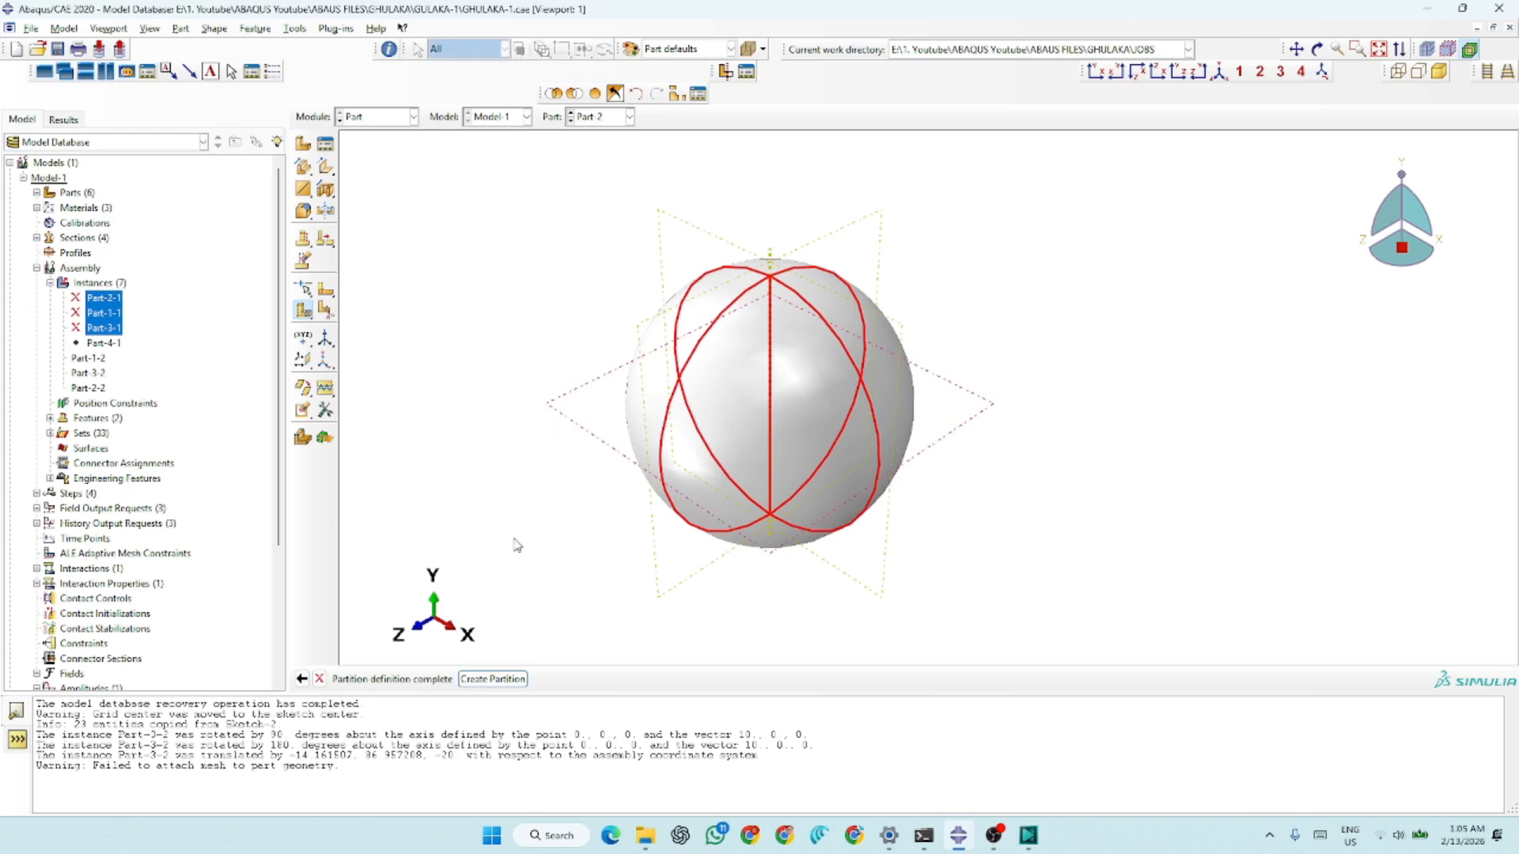
pyautogui.click(492, 678)
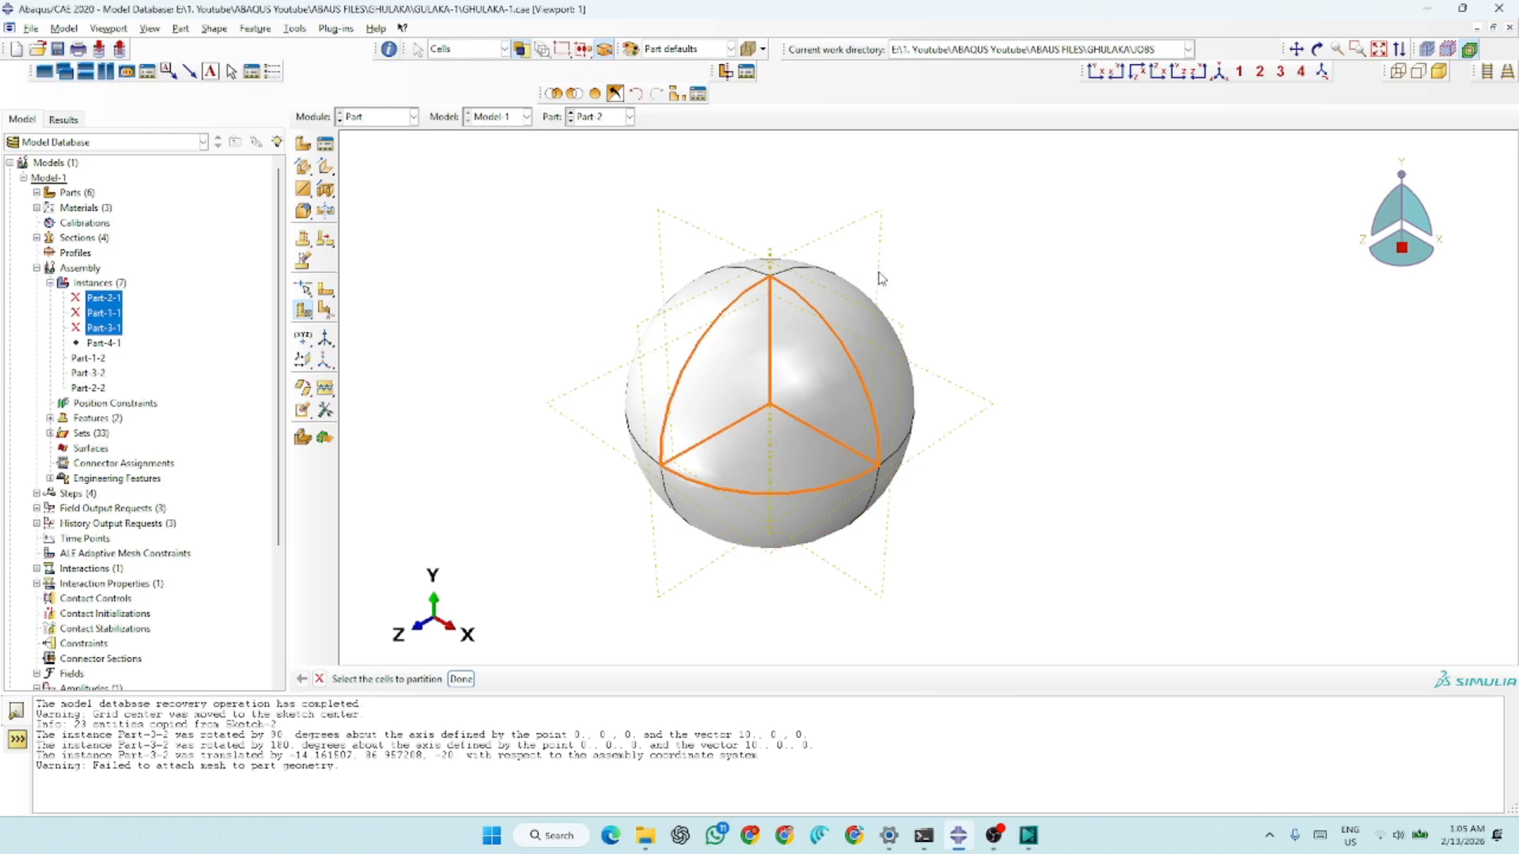
# Switch to the Assembly module and show the ball instance beside the fork's handle
pyautogui.click(365, 119)
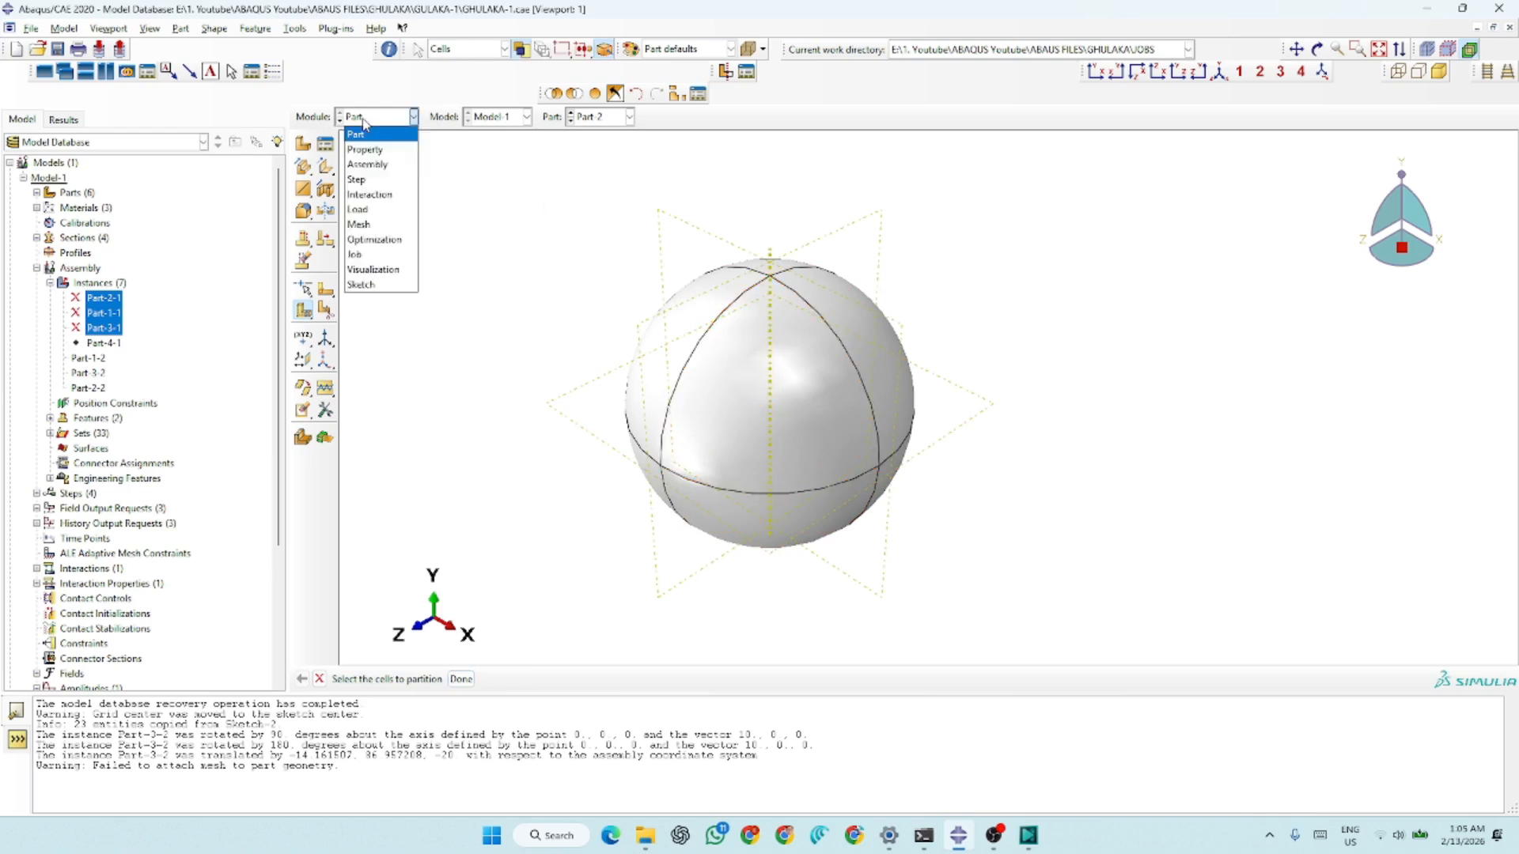
pyautogui.click(367, 164)
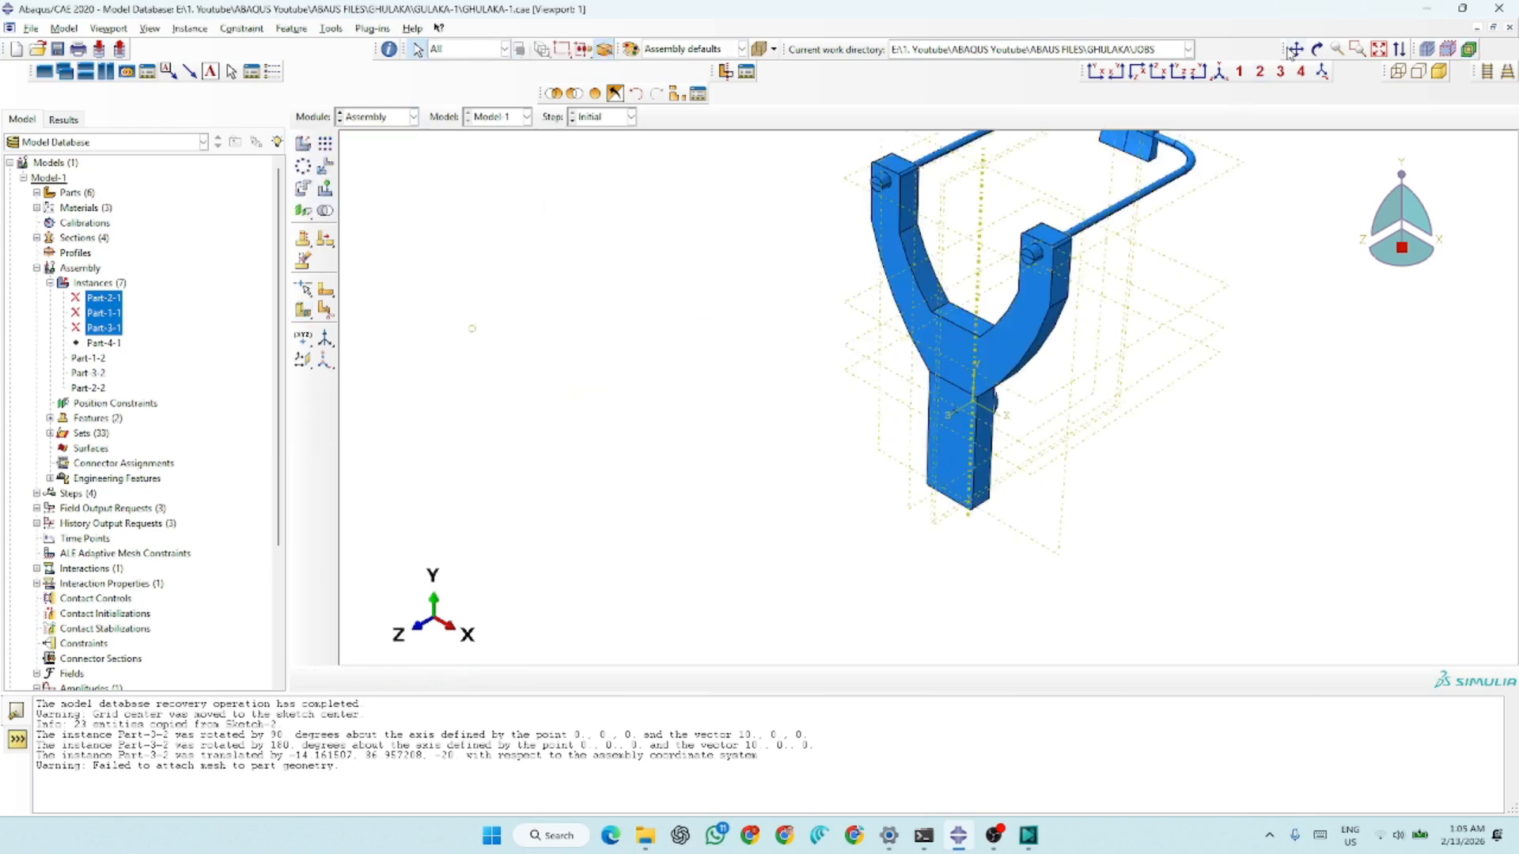
pyautogui.click(1316, 49)
pyautogui.moveTo(1057, 509); pyautogui.dragTo(983, 519)
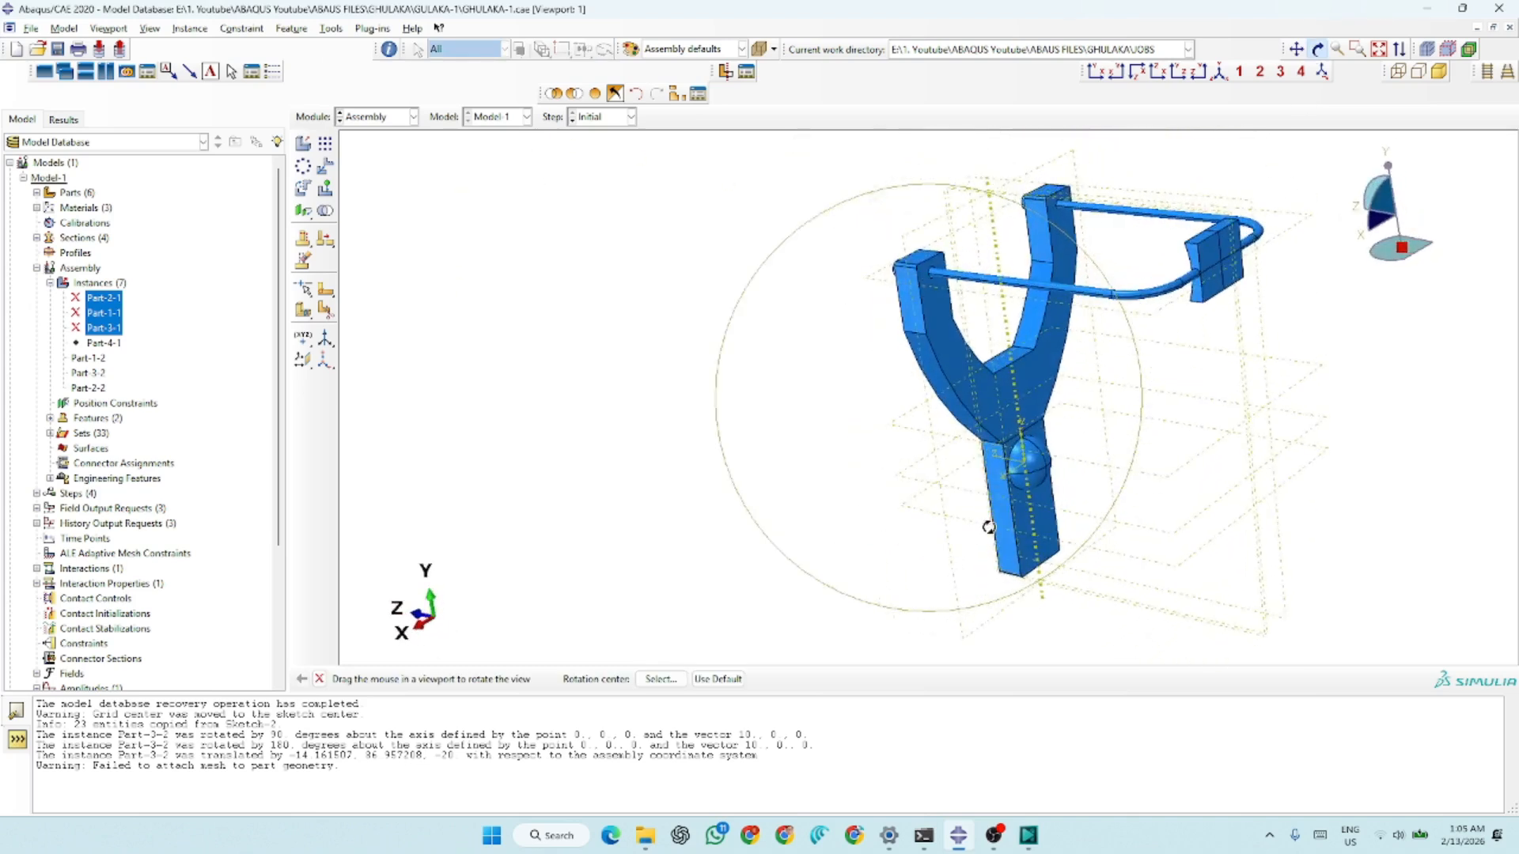
pyautogui.press('Escape')
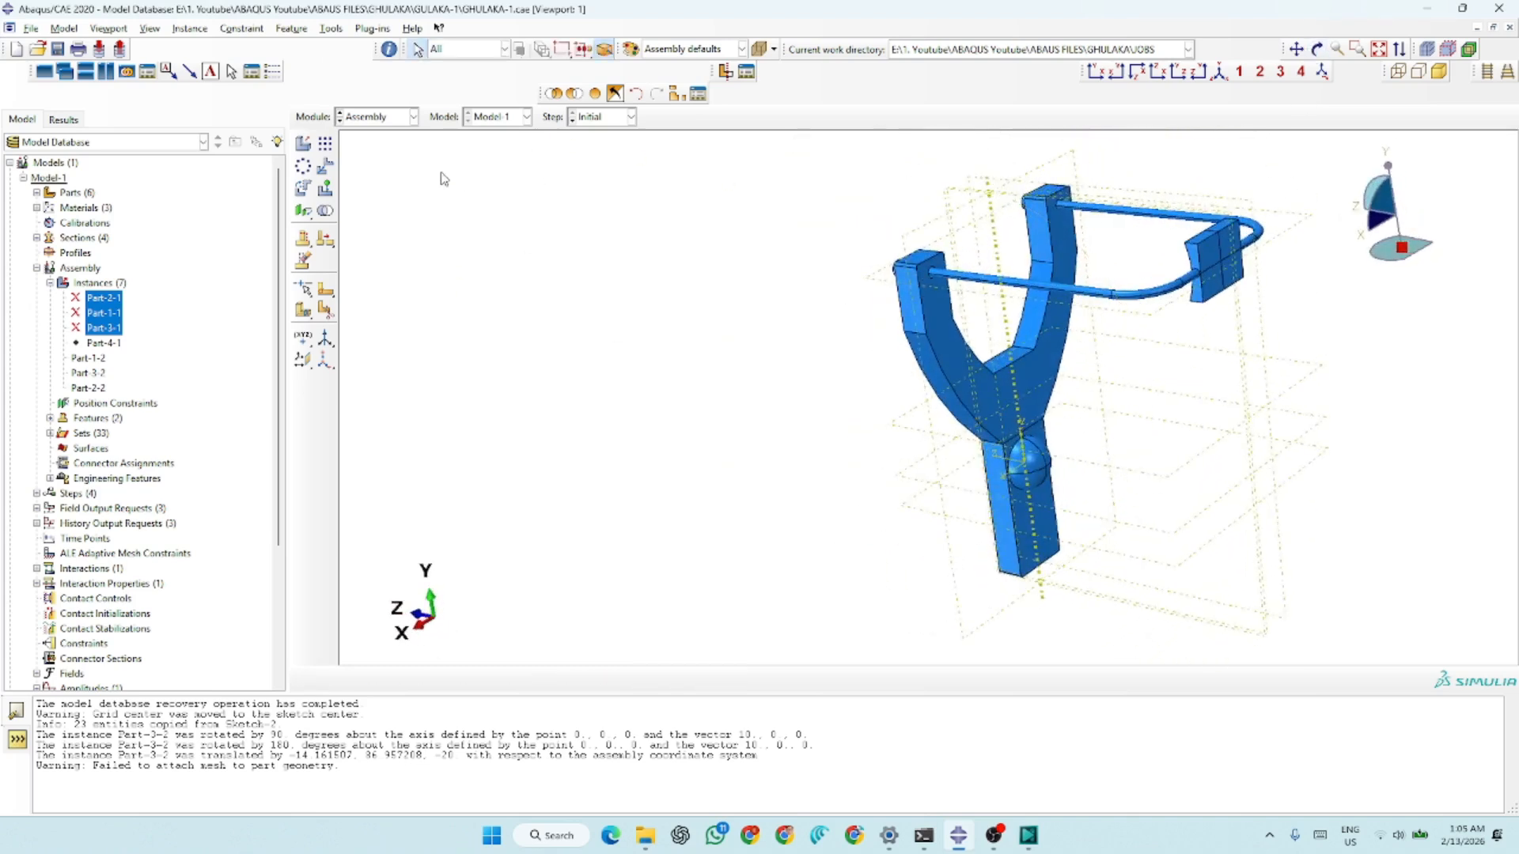
# Translate the Part-2 ball instance from the vertex on its pouch-facing side to the centre point of the pouch's fork-facing face
pyautogui.click(324, 167)
pyautogui.click(1041, 468)
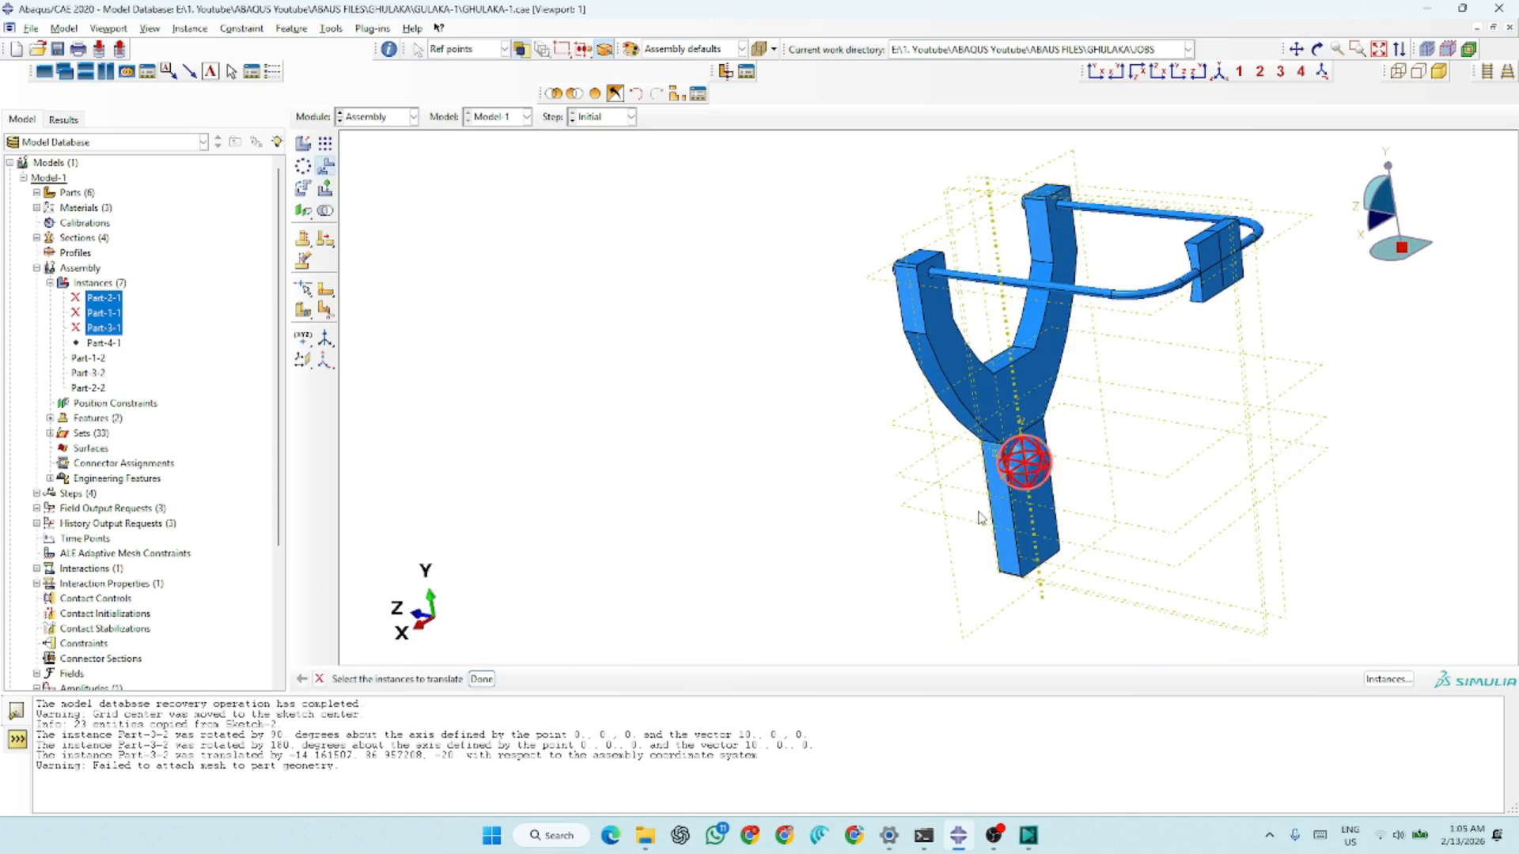
pyautogui.click(480, 678)
pyautogui.scroll(5, 1060, 474)
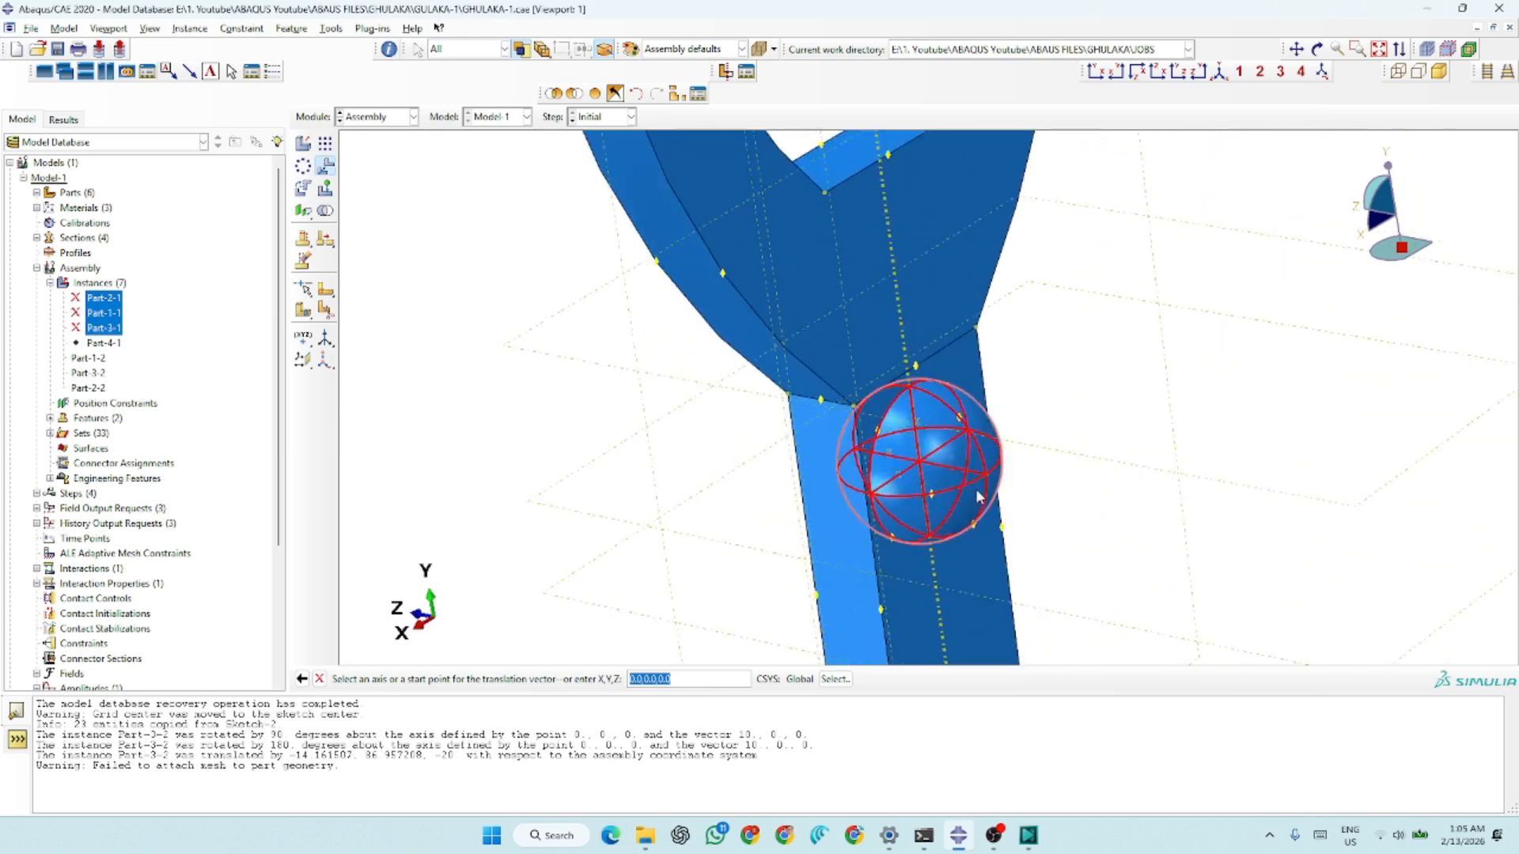
pyautogui.scroll(3, 975, 489)
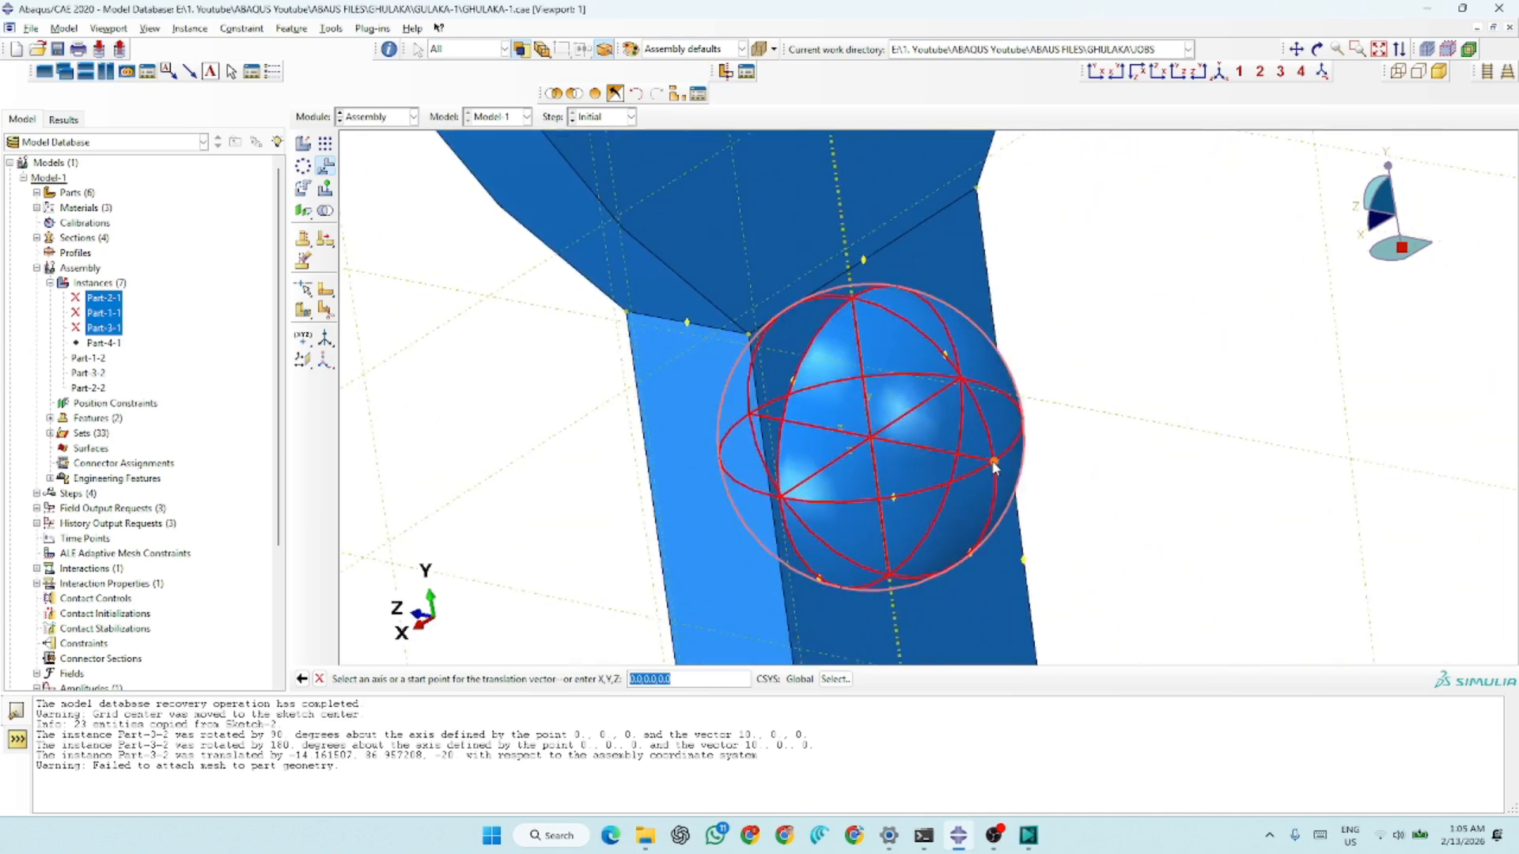
pyautogui.click(994, 464)
pyautogui.scroll(-2, 589, 546)
pyautogui.scroll(-5, 574, 530)
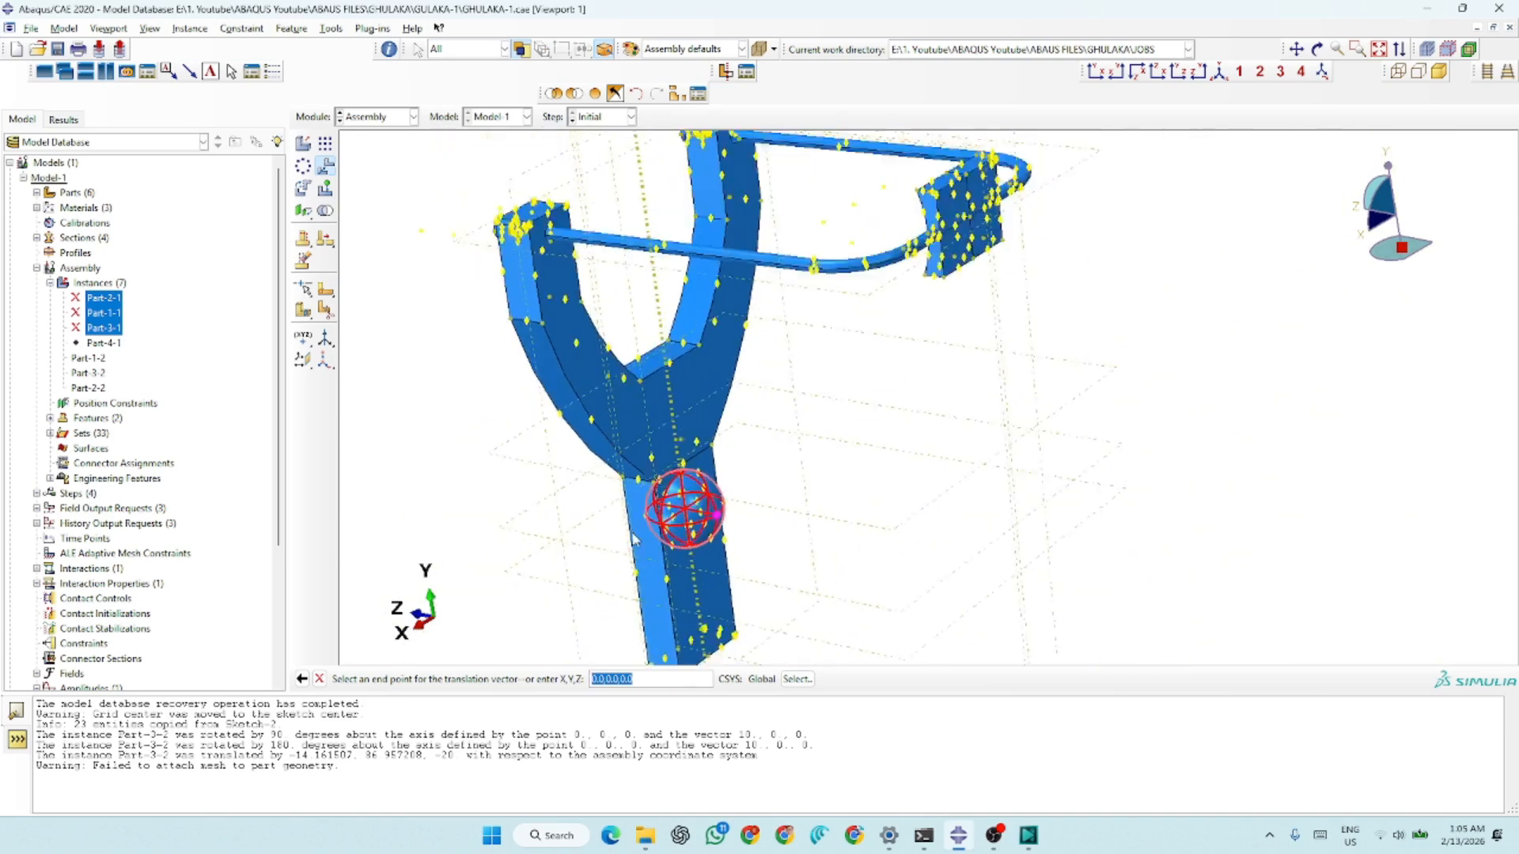
pyautogui.click(1317, 49)
pyautogui.moveTo(753, 382); pyautogui.dragTo(1067, 380)
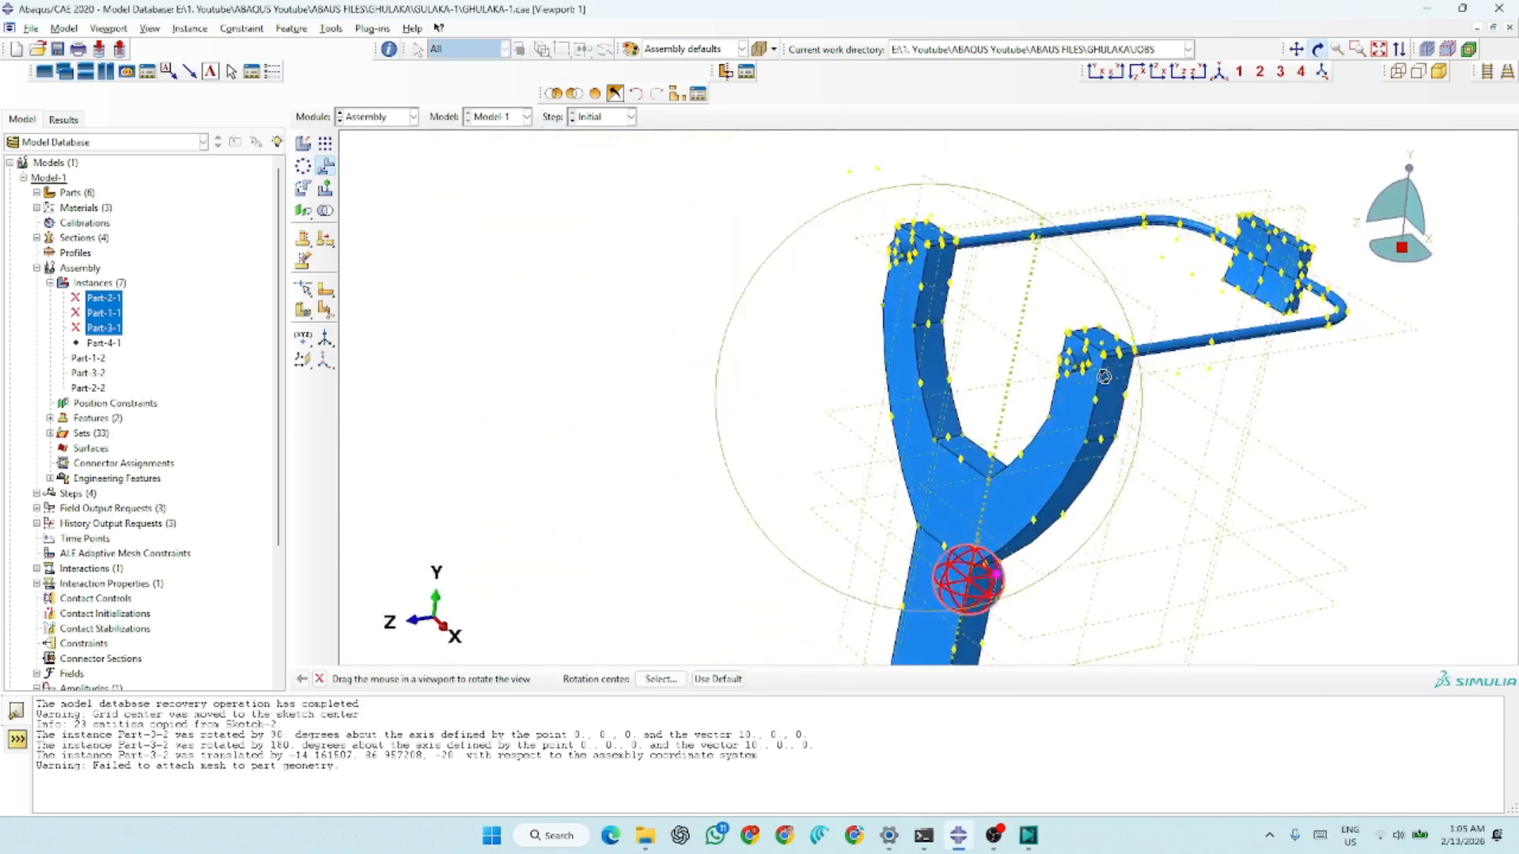
pyautogui.press('Escape')
pyautogui.click(1268, 271)
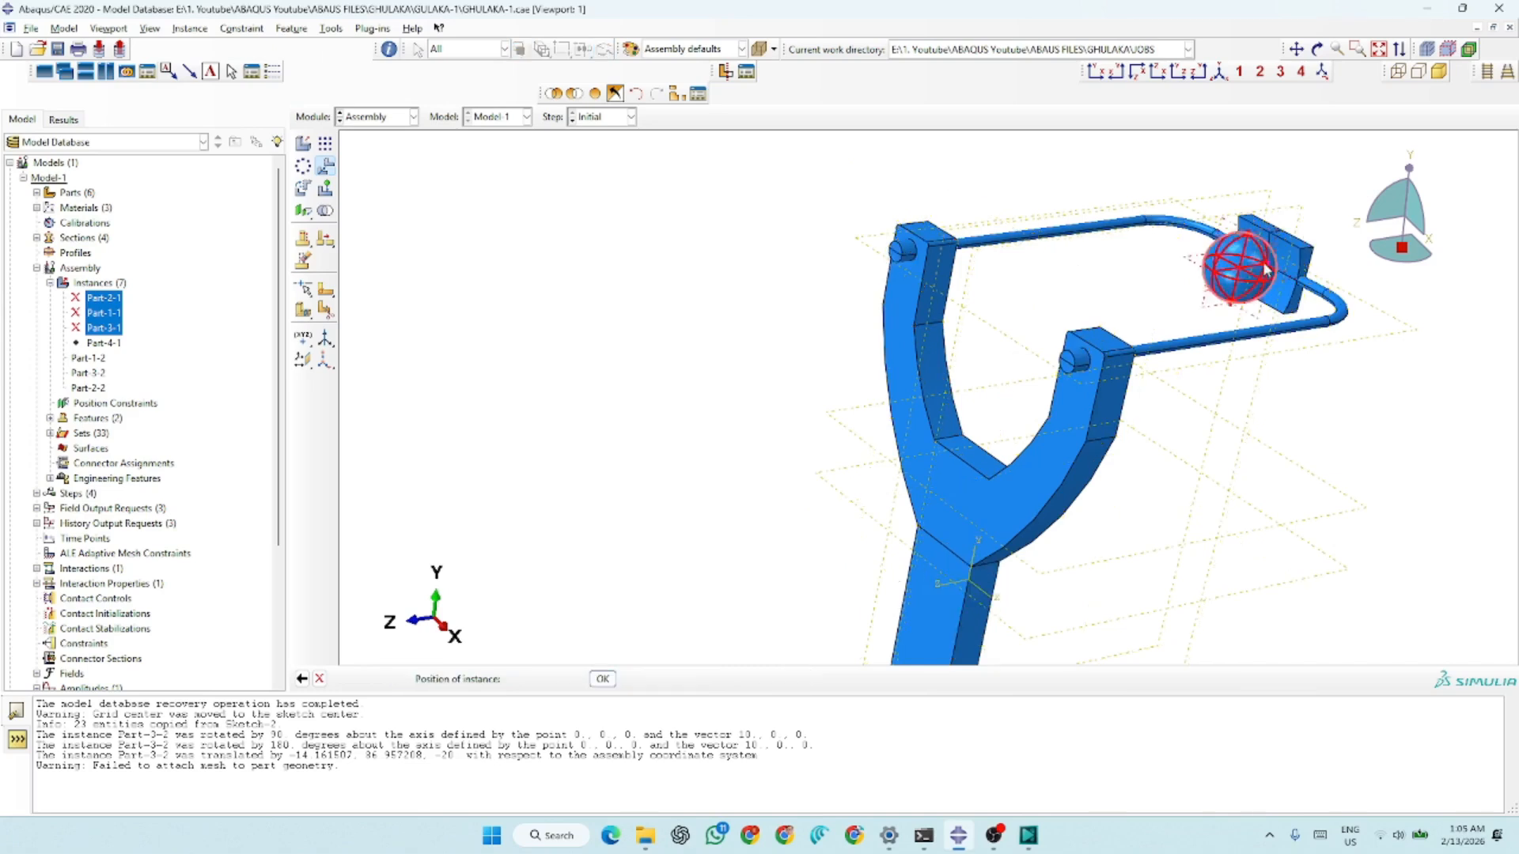
pyautogui.scroll(-3, 787, 363)
pyautogui.scroll(1, 1316, 298)
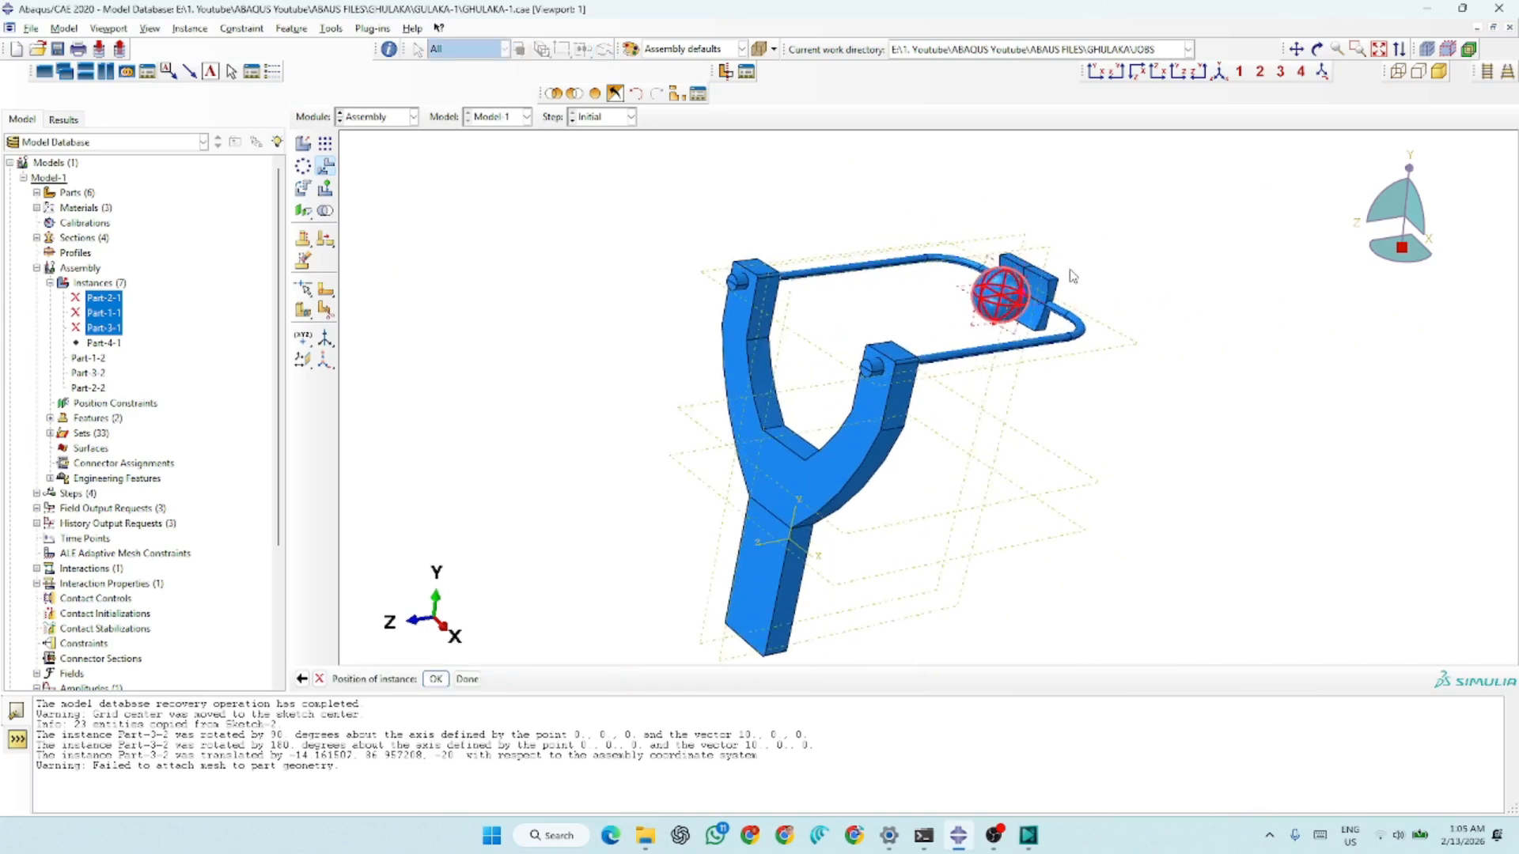
pyautogui.click(435, 678)
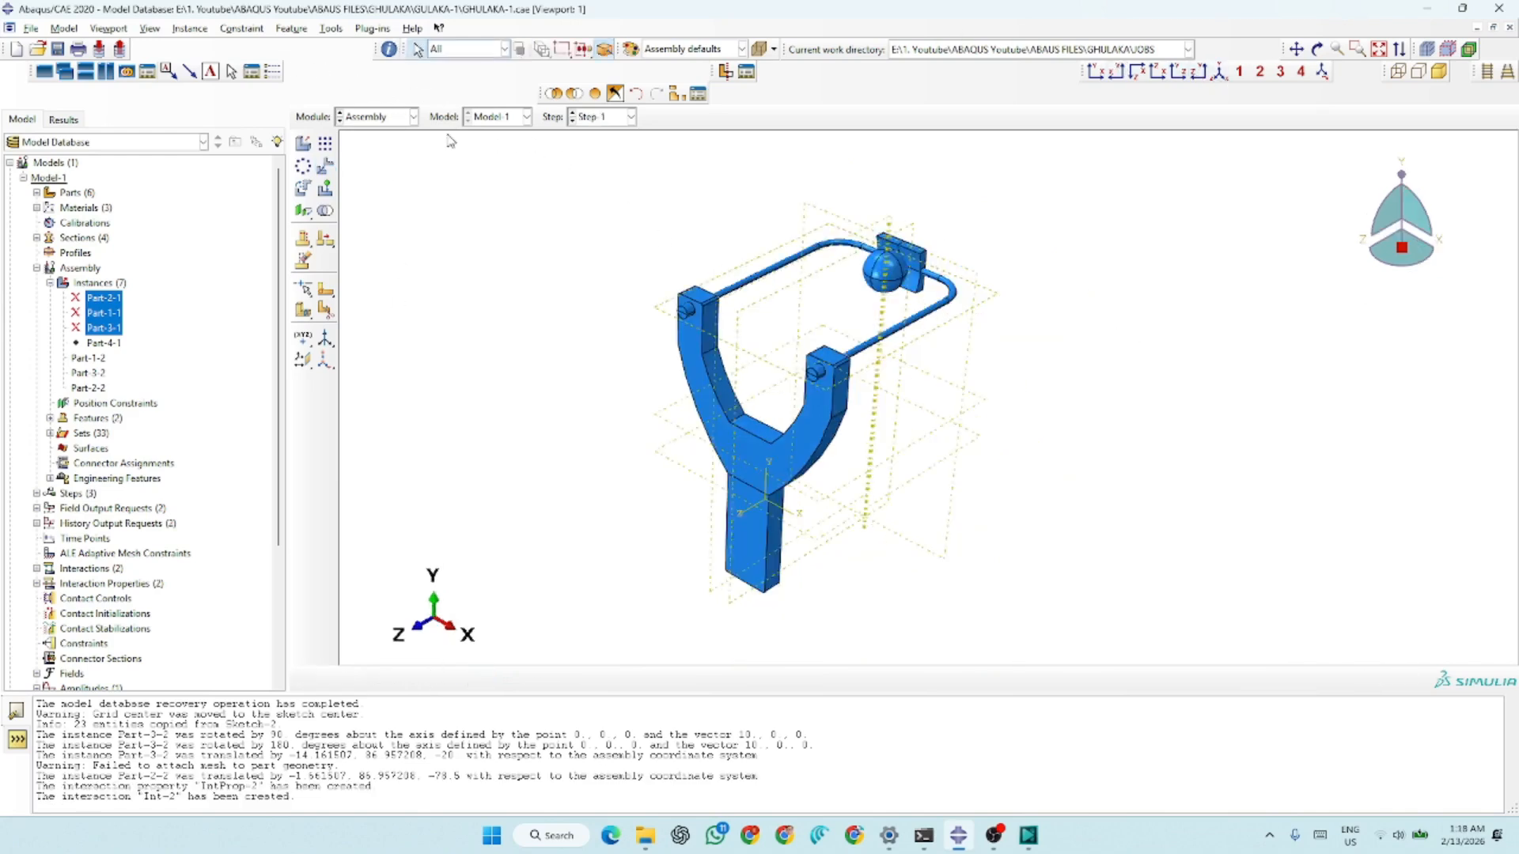
# Switch to the Step module and review Step-1's basic, incrementation, mass scaling and other settings
pyautogui.click(364, 119)
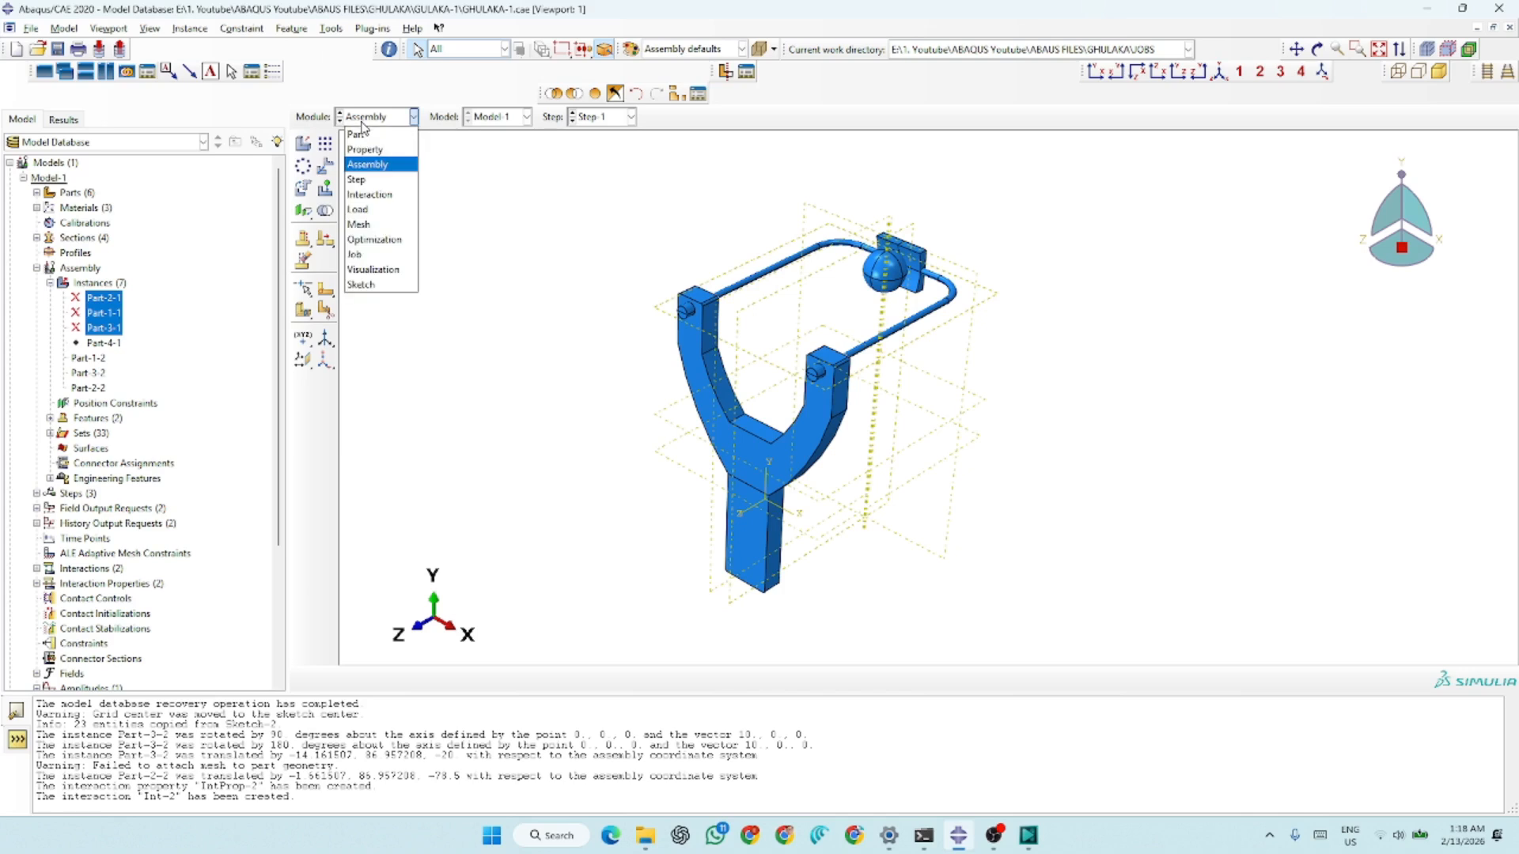
pyautogui.click(360, 180)
pyautogui.click(325, 144)
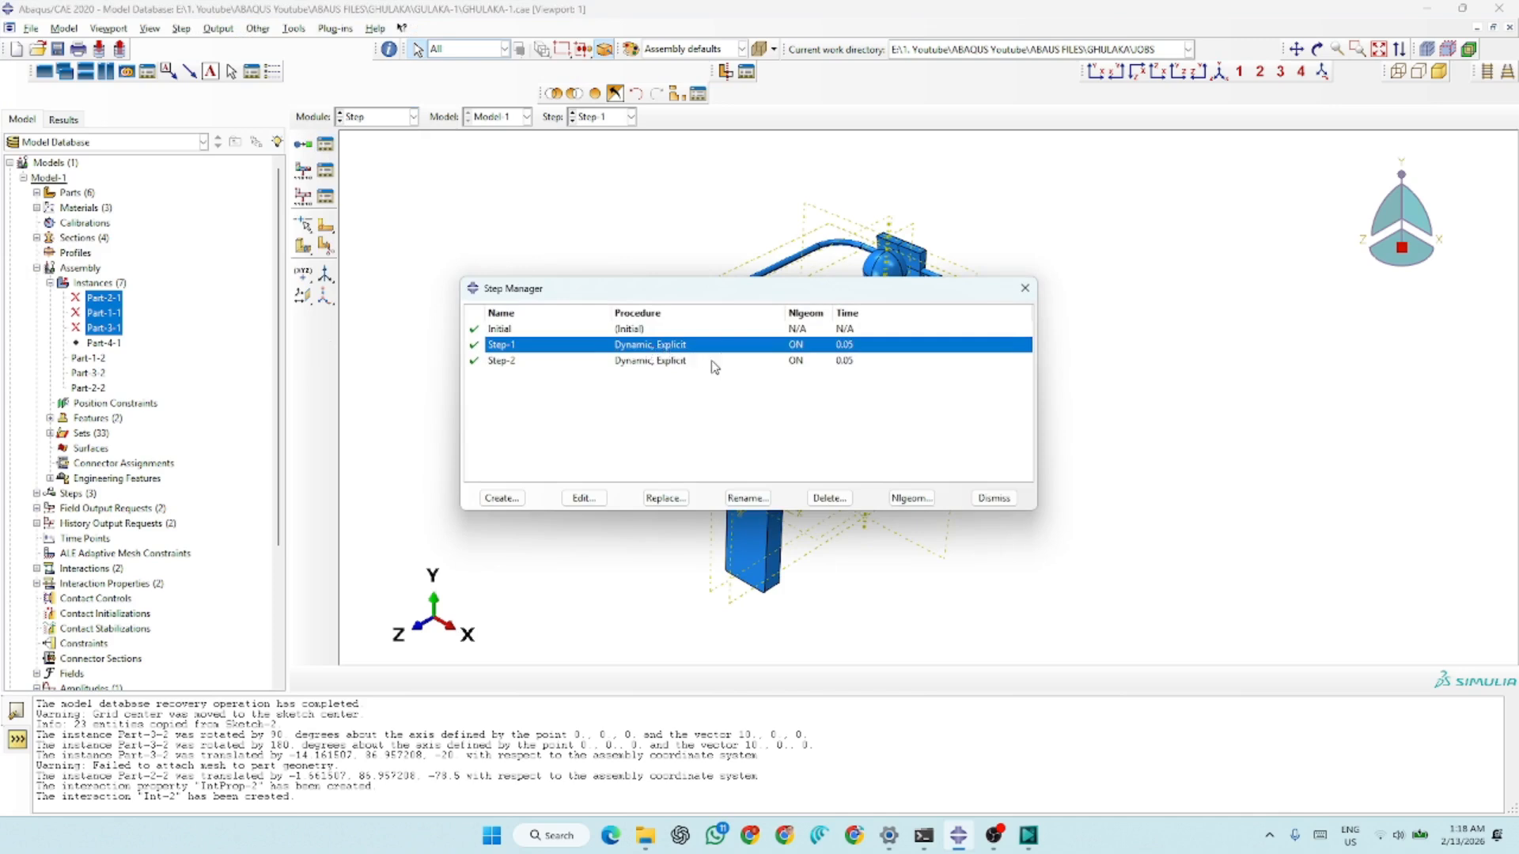
pyautogui.click(625, 361)
pyautogui.click(616, 348)
pyautogui.click(583, 498)
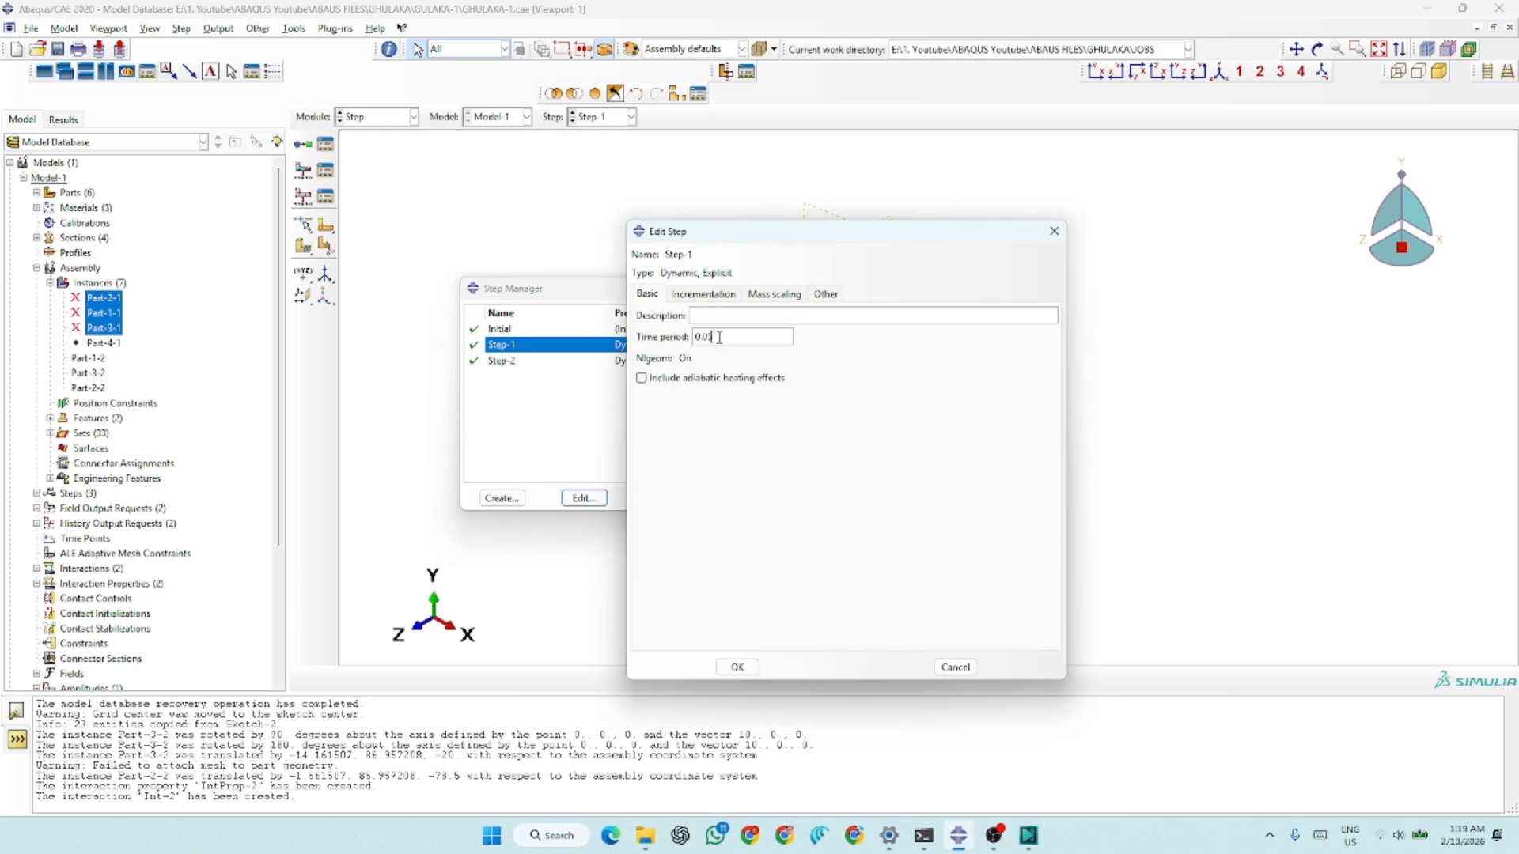
pyautogui.click(701, 295)
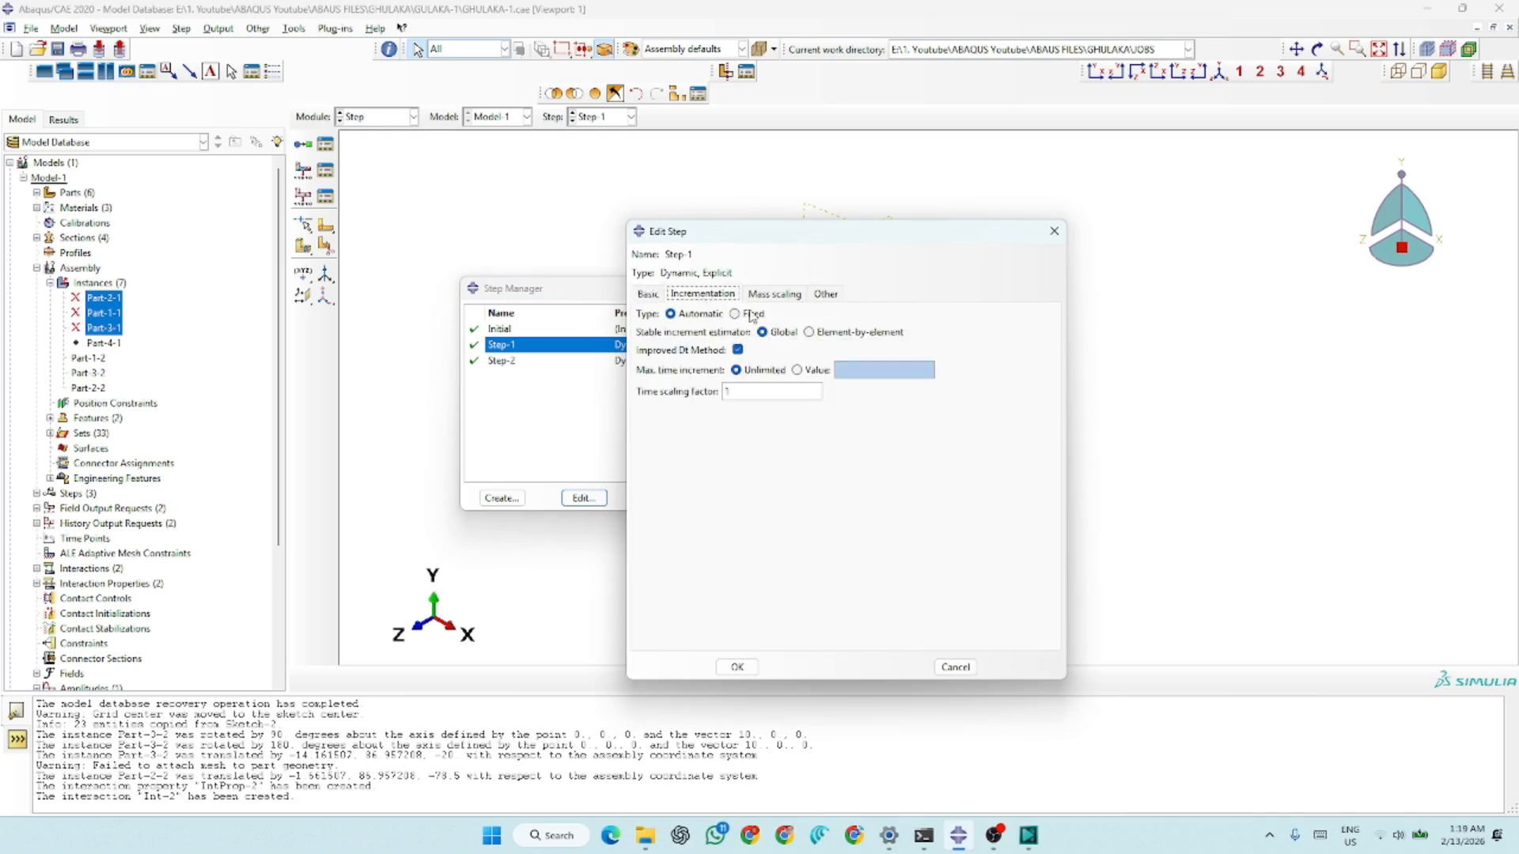
pyautogui.click(775, 295)
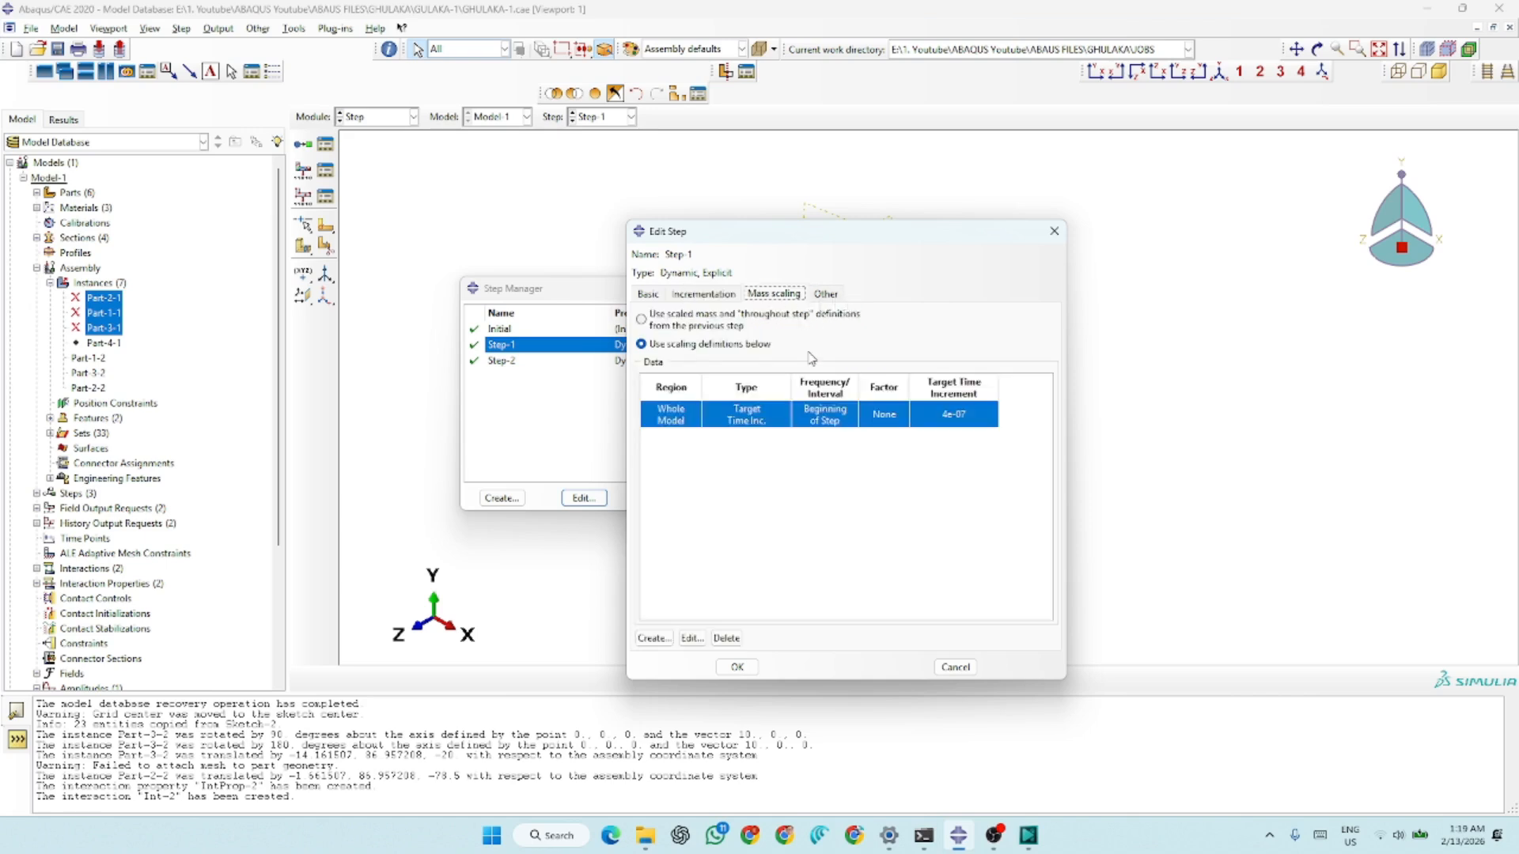
pyautogui.click(826, 294)
pyautogui.click(774, 294)
pyautogui.click(647, 294)
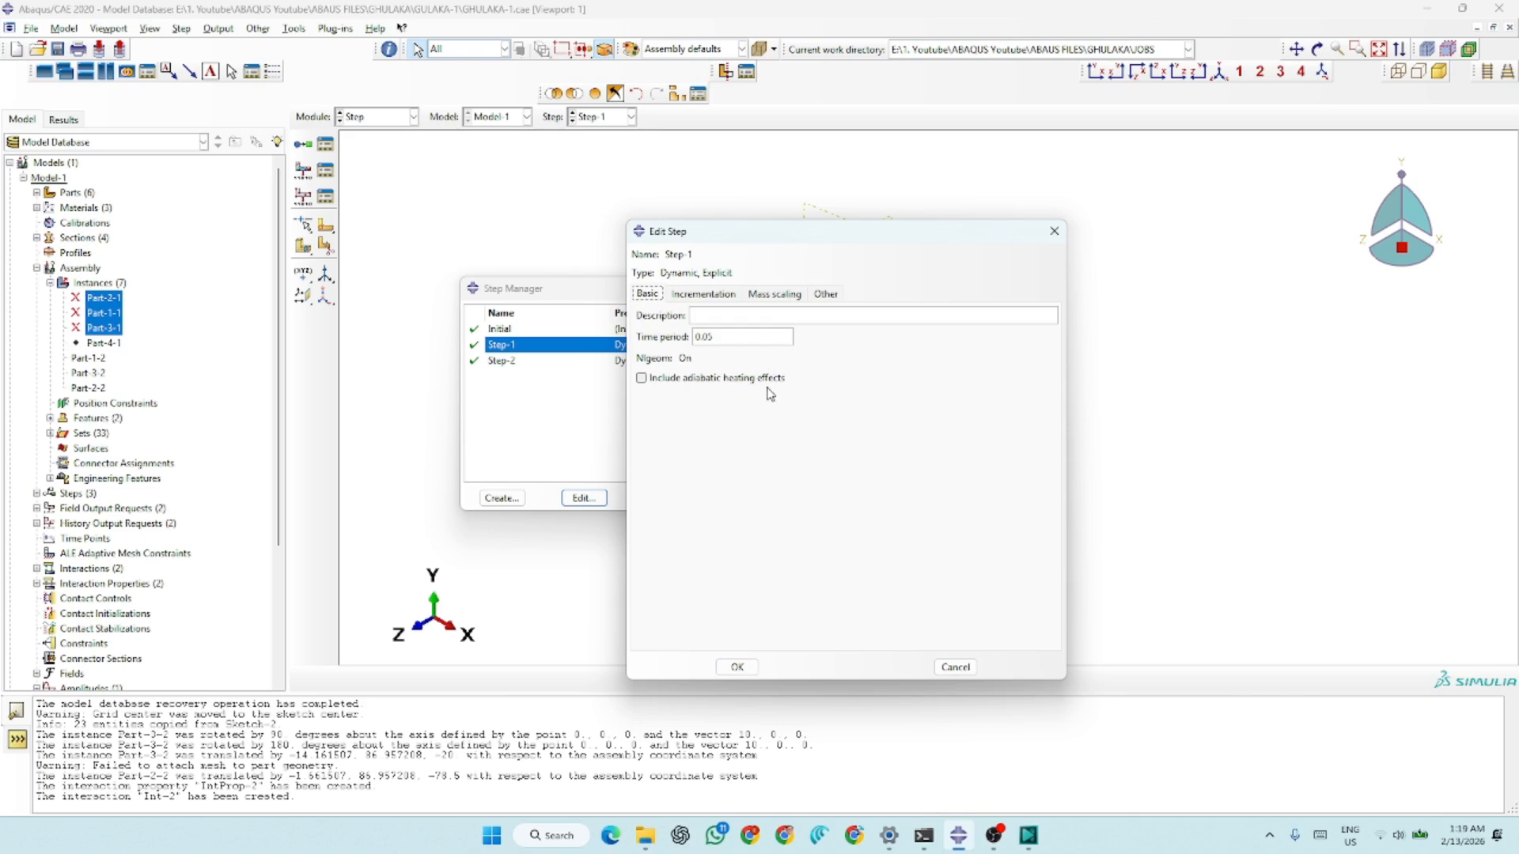
pyautogui.click(737, 667)
# Review Step-2's time period, incrementation and mass scaling settings
pyautogui.click(640, 361)
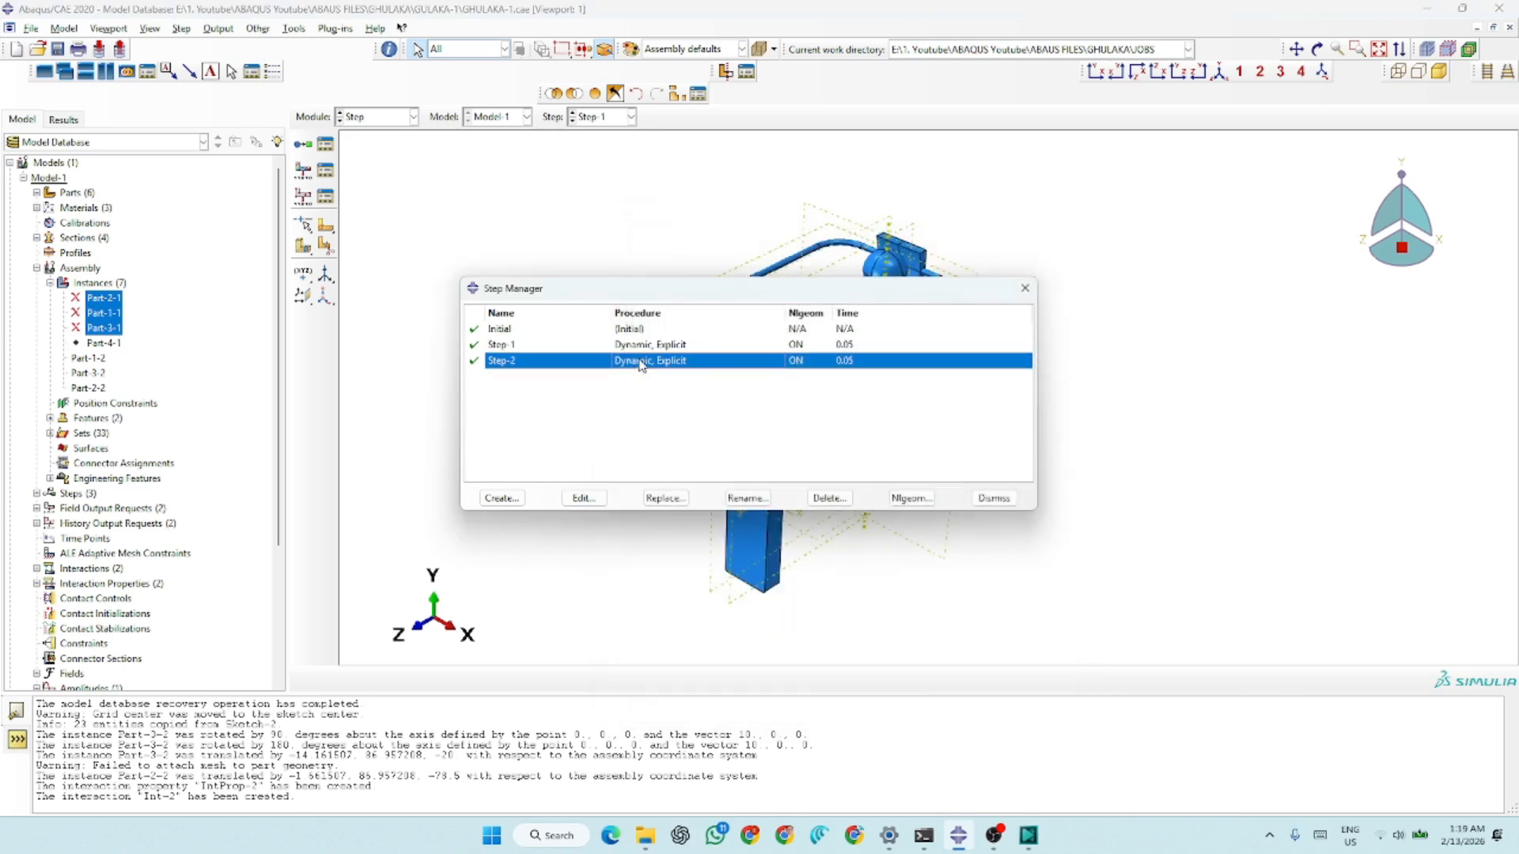
pyautogui.click(584, 497)
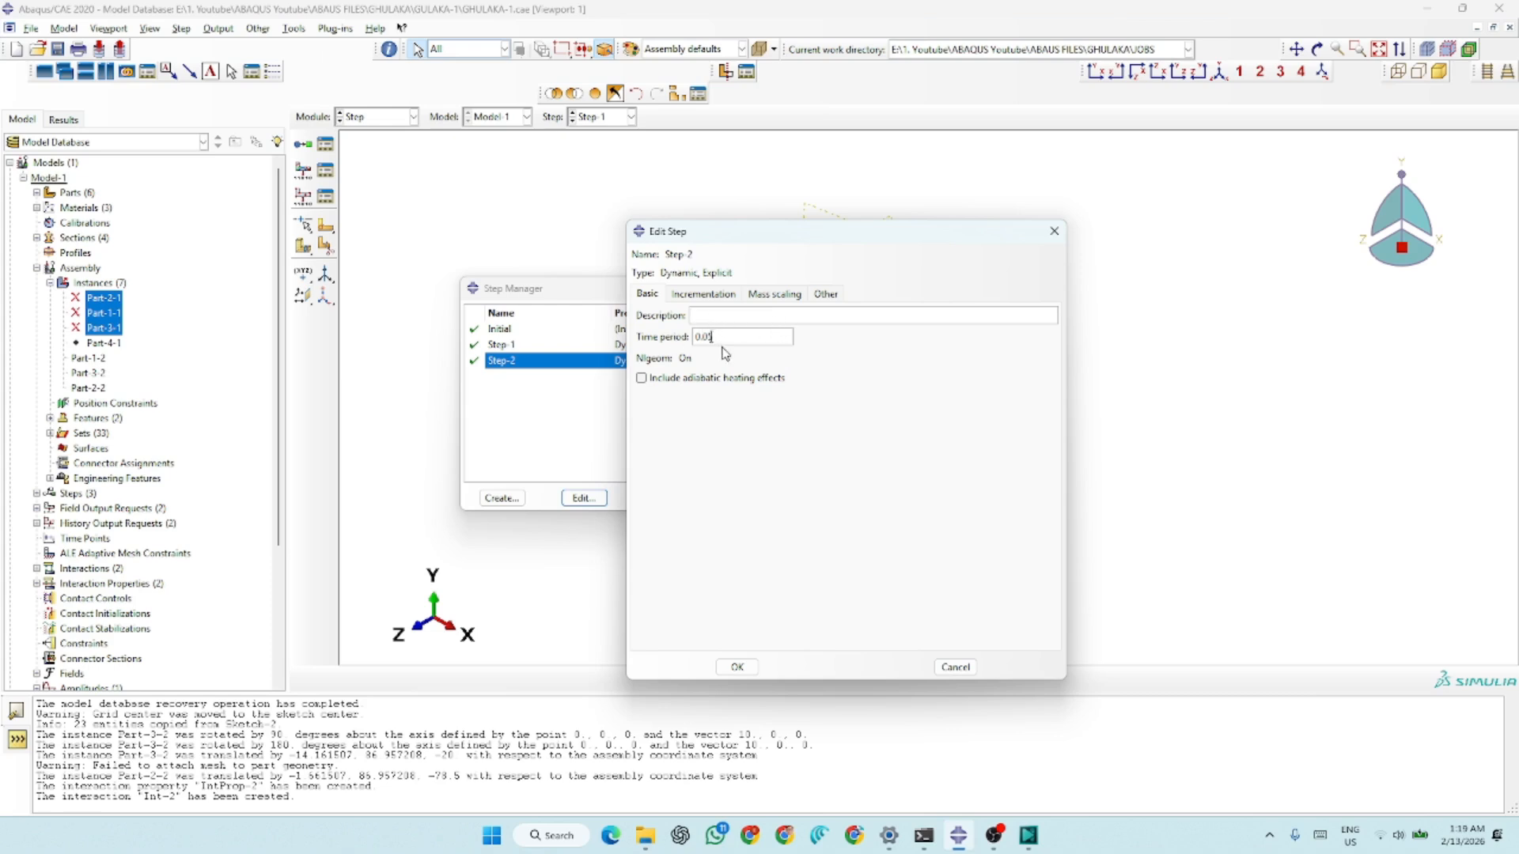
pyautogui.click(703, 296)
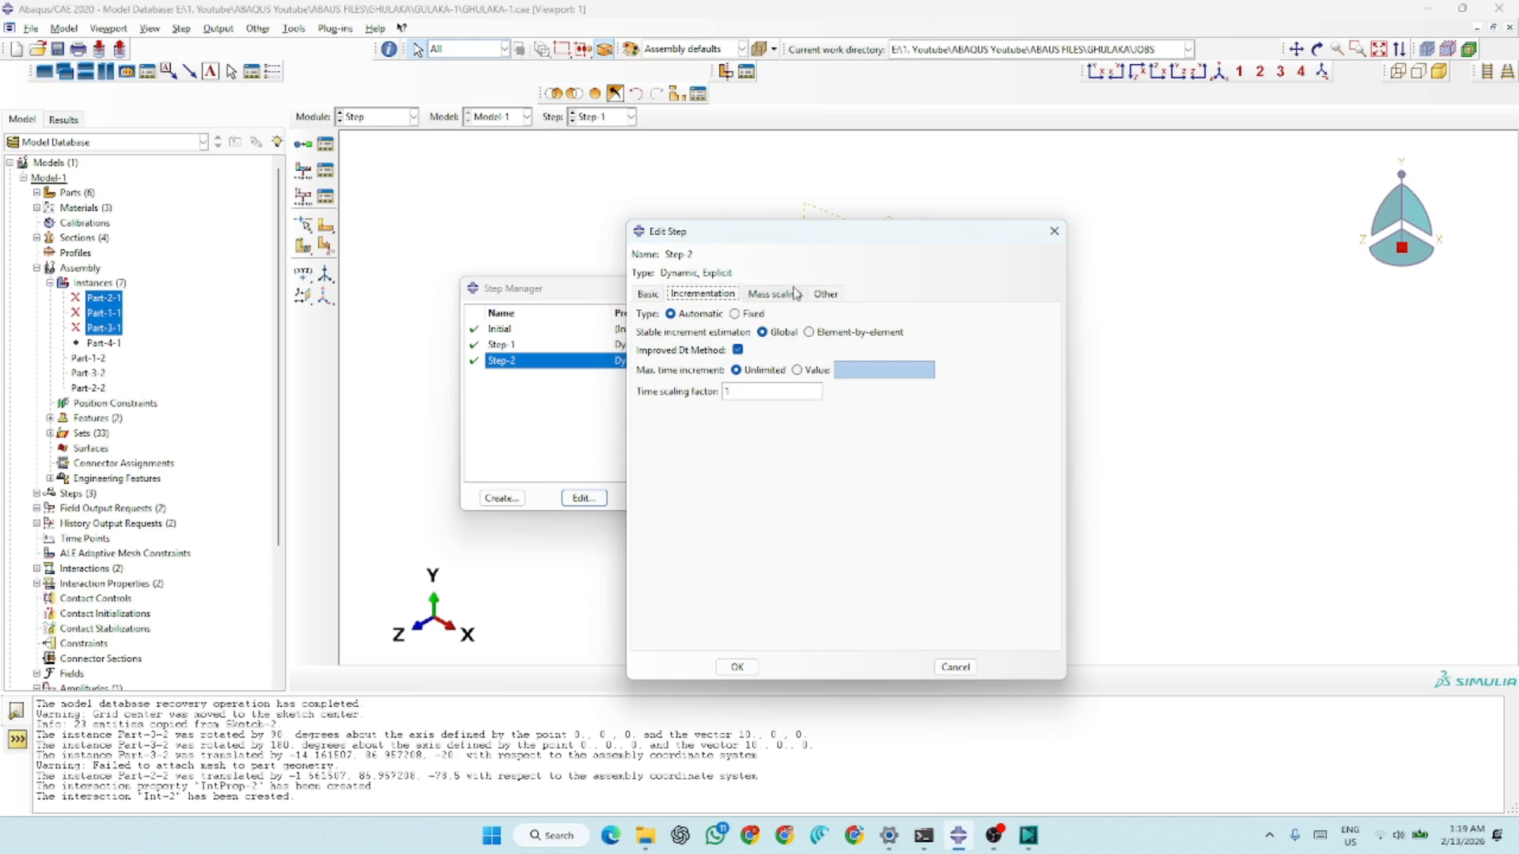
pyautogui.click(793, 294)
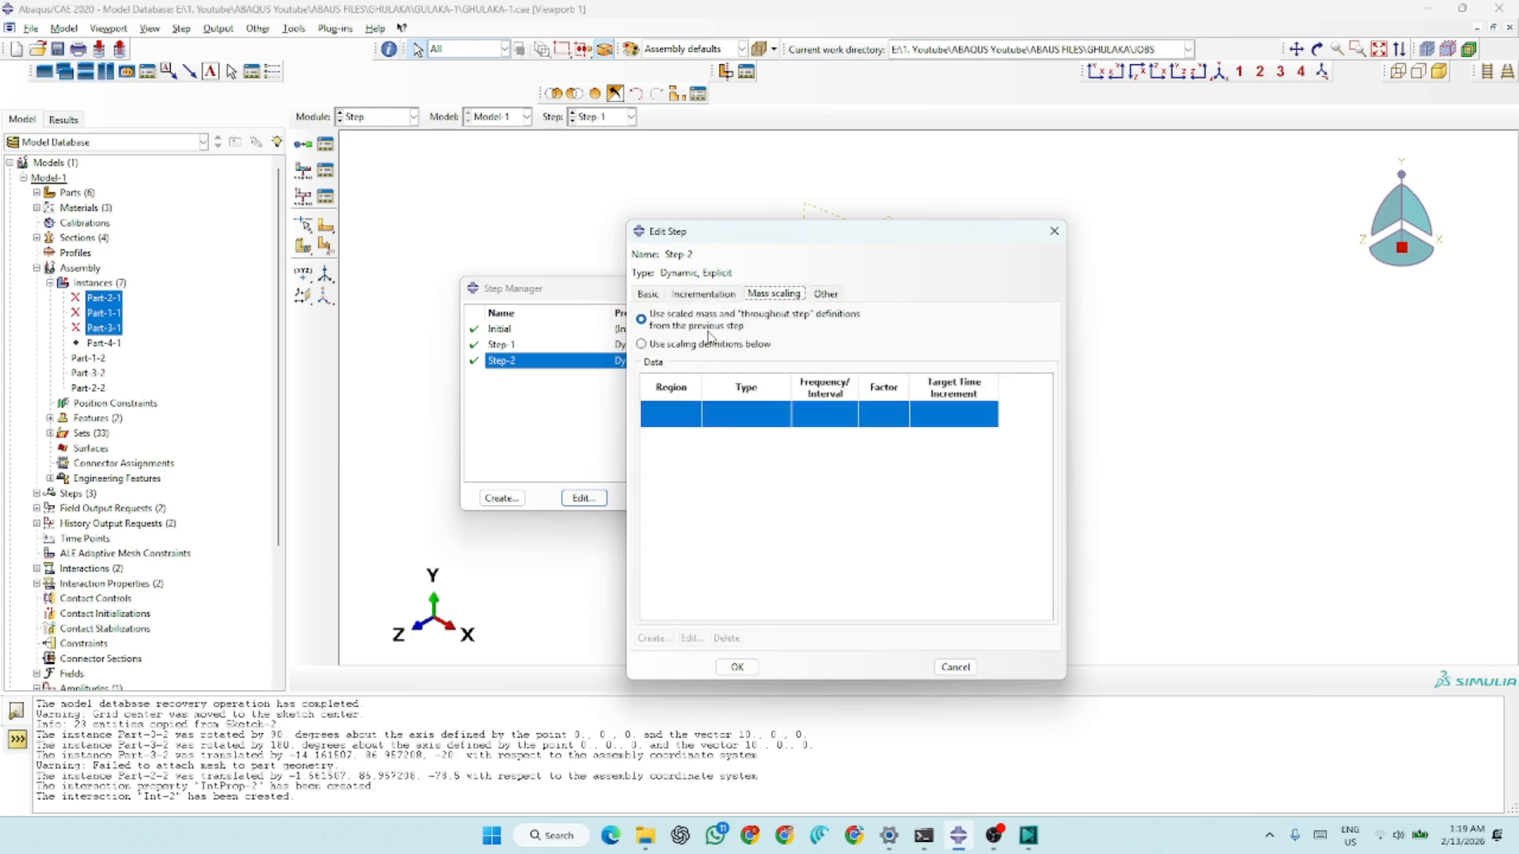
pyautogui.click(671, 345)
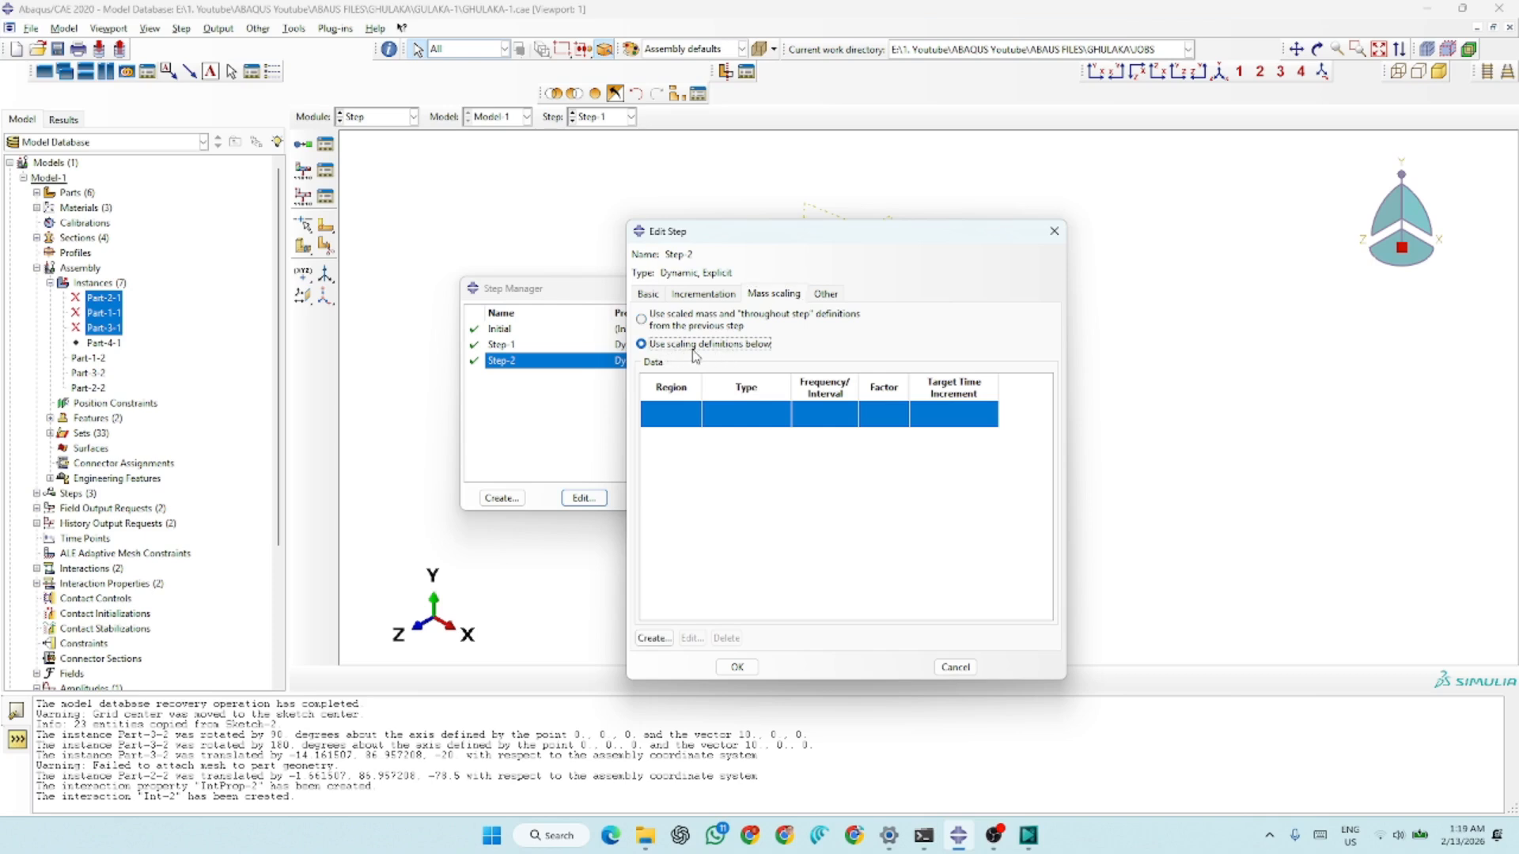
pyautogui.click(654, 637)
pyautogui.click(653, 424)
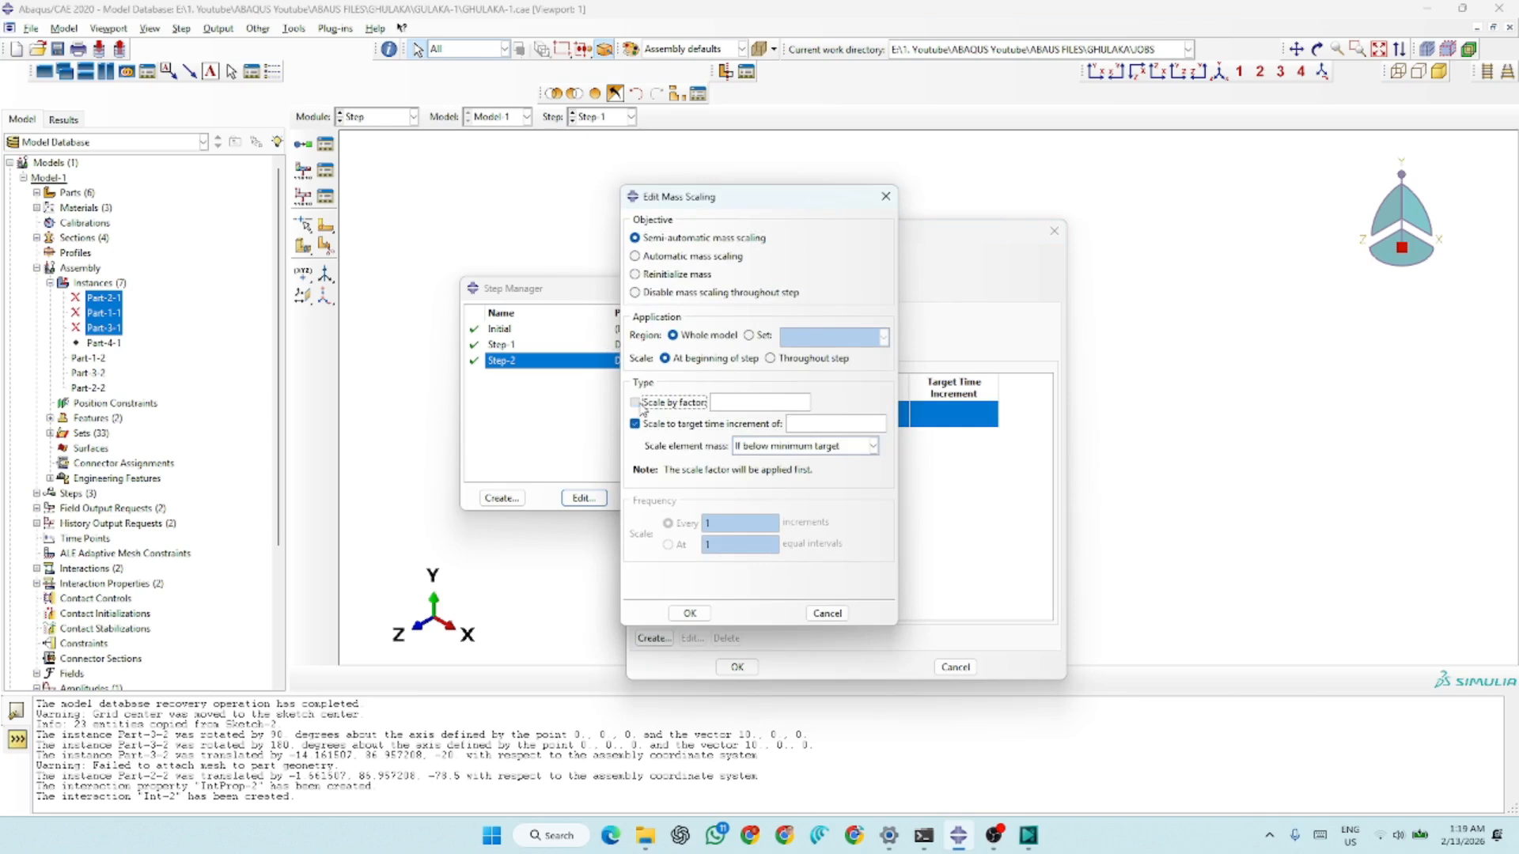
pyautogui.click(637, 403)
pyautogui.click(812, 426)
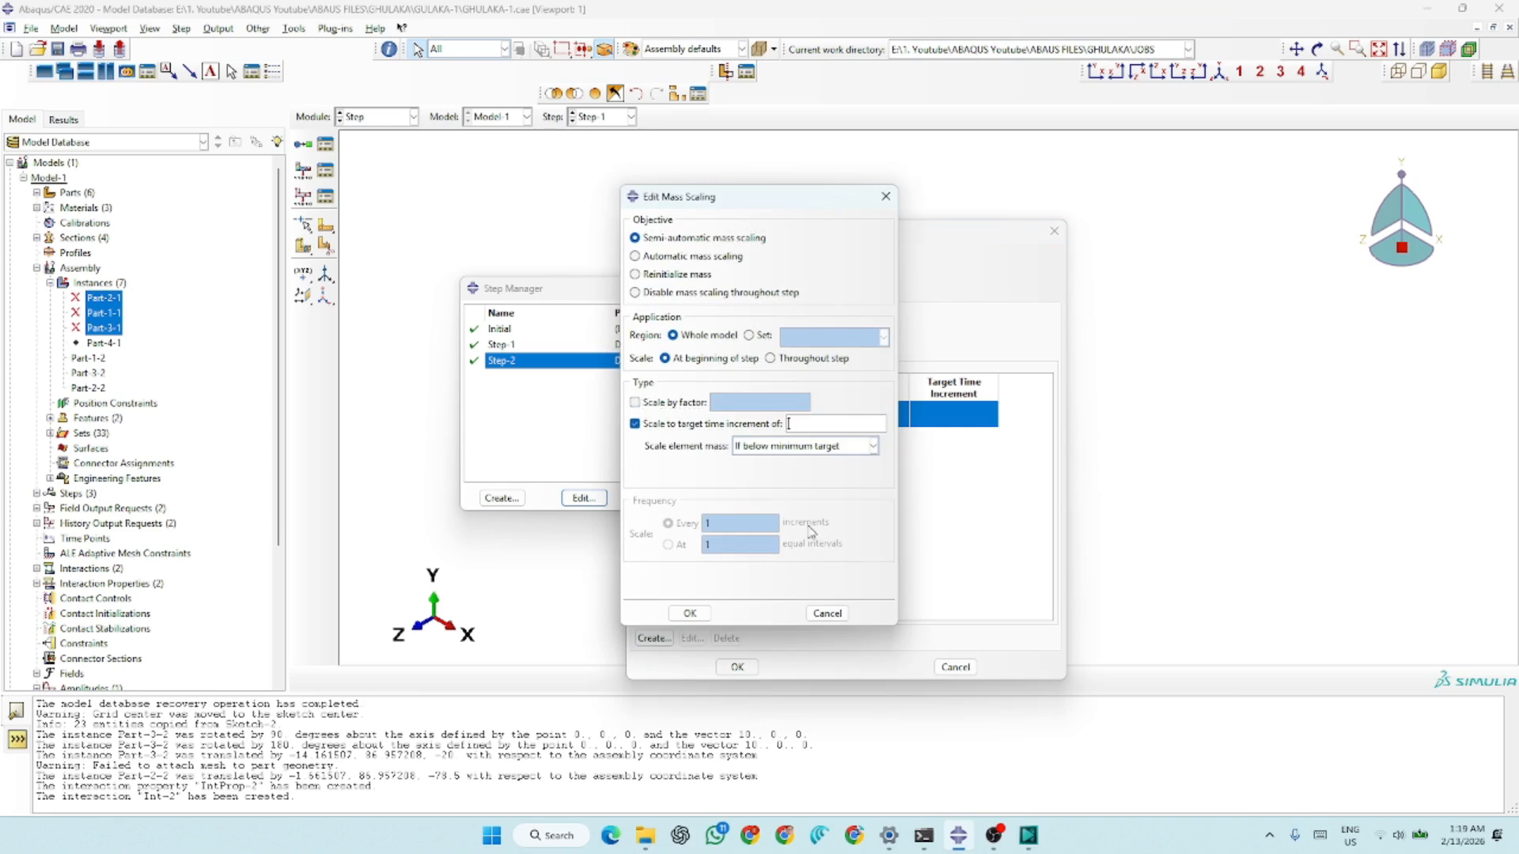
pyautogui.click(827, 613)
pyautogui.click(956, 667)
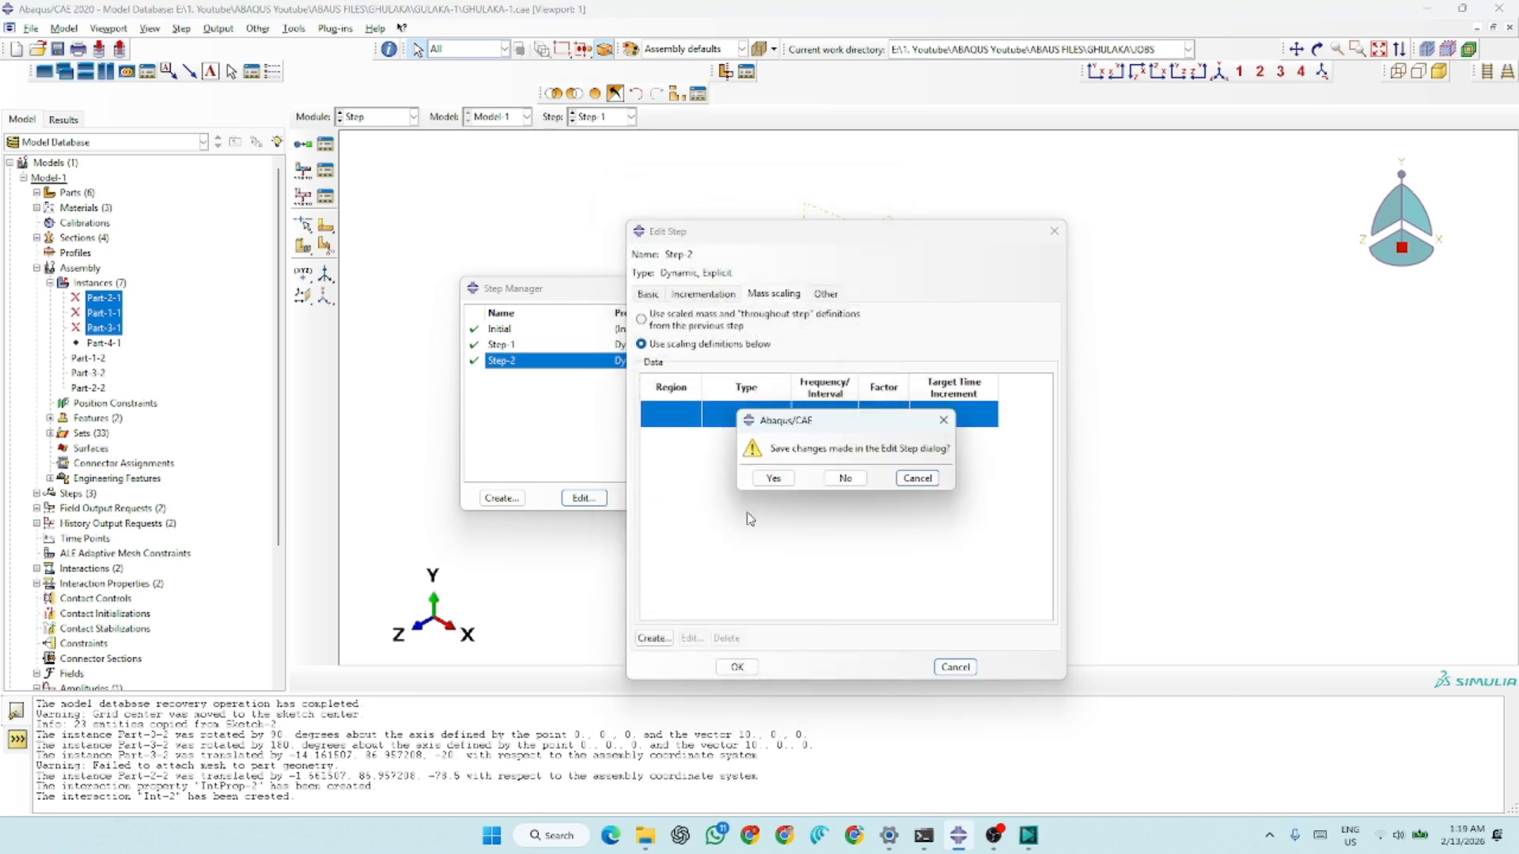
pyautogui.click(845, 478)
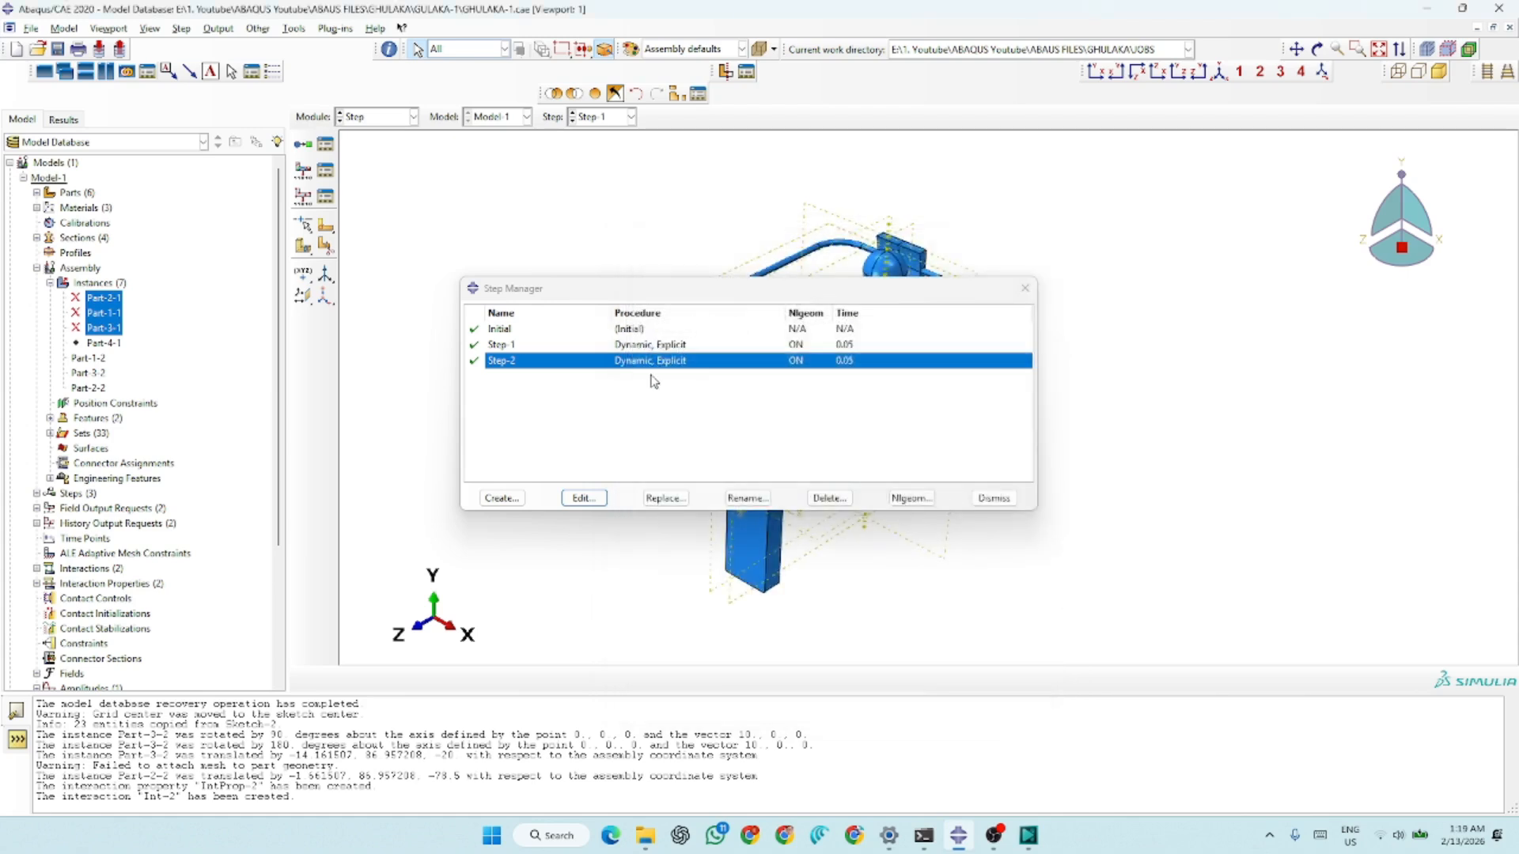
# Examine Step-1's mass scaling definition for the whole model and close the step manager
pyautogui.click(667, 346)
pyautogui.click(584, 498)
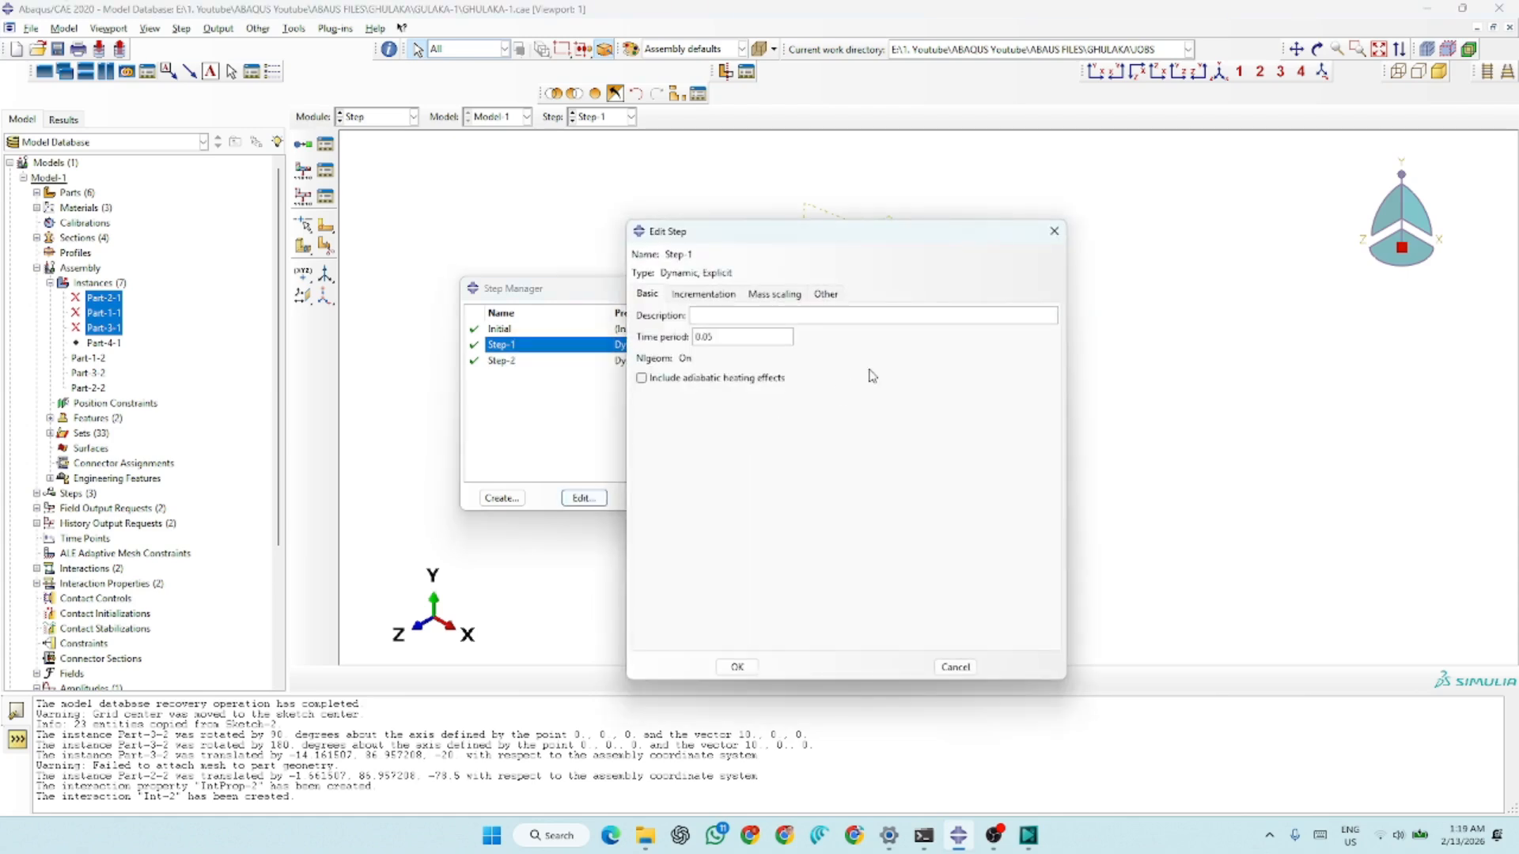
pyautogui.click(791, 294)
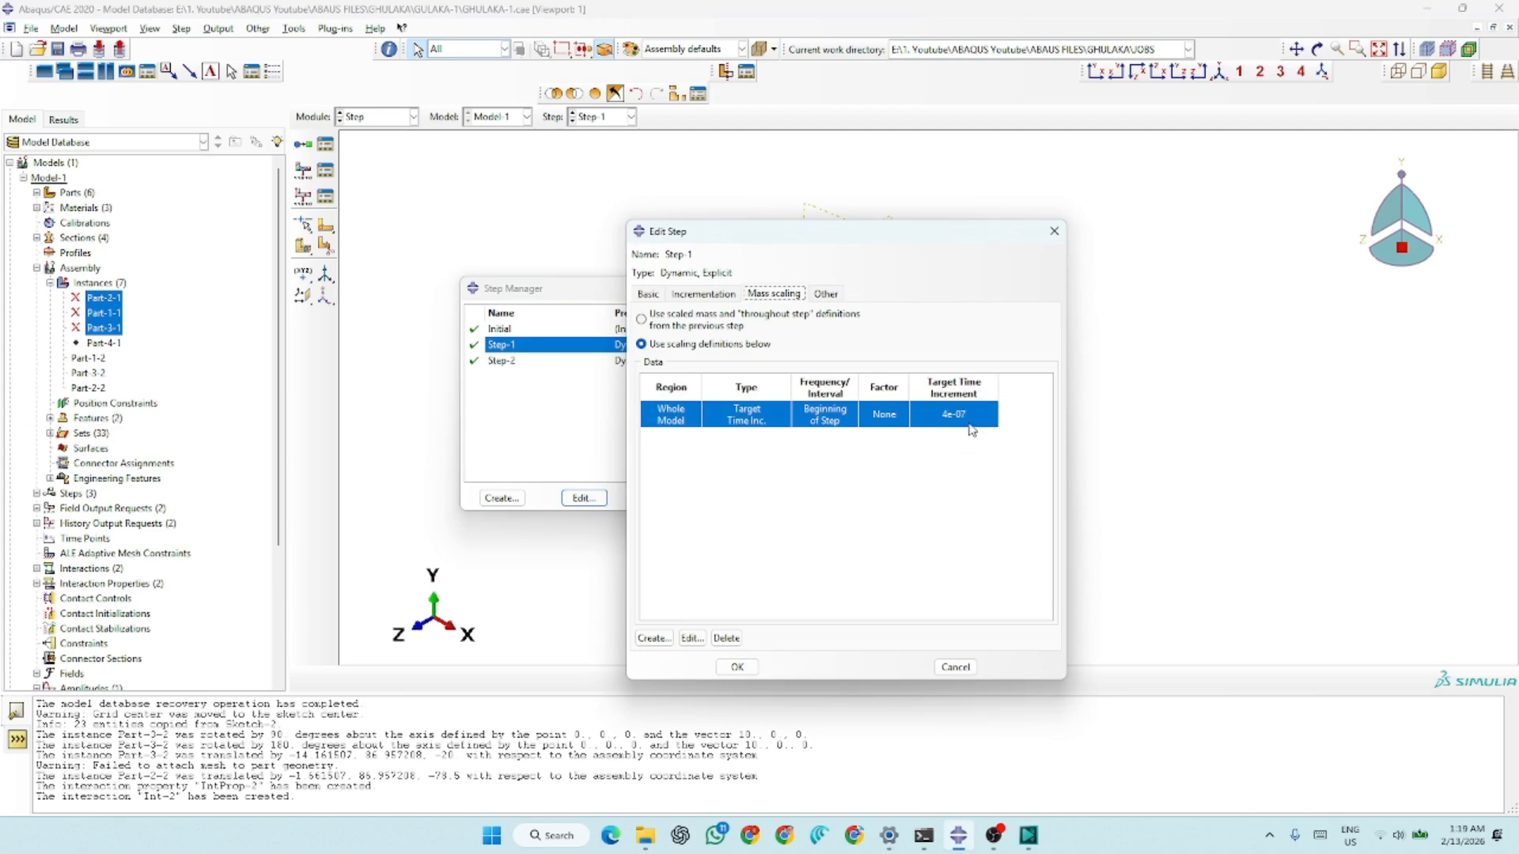
pyautogui.click(737, 667)
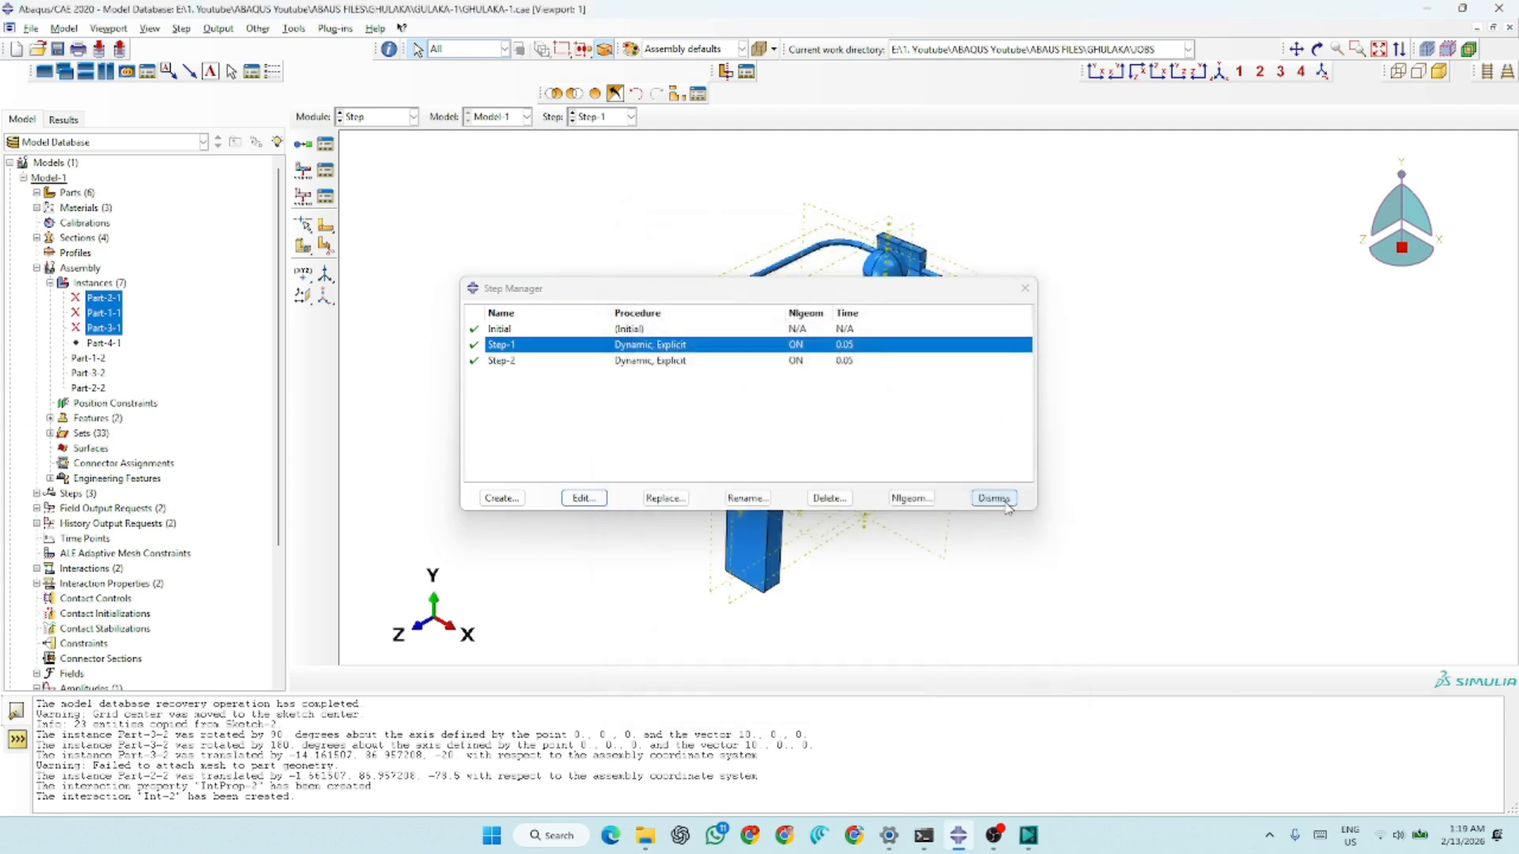
pyautogui.click(1004, 505)
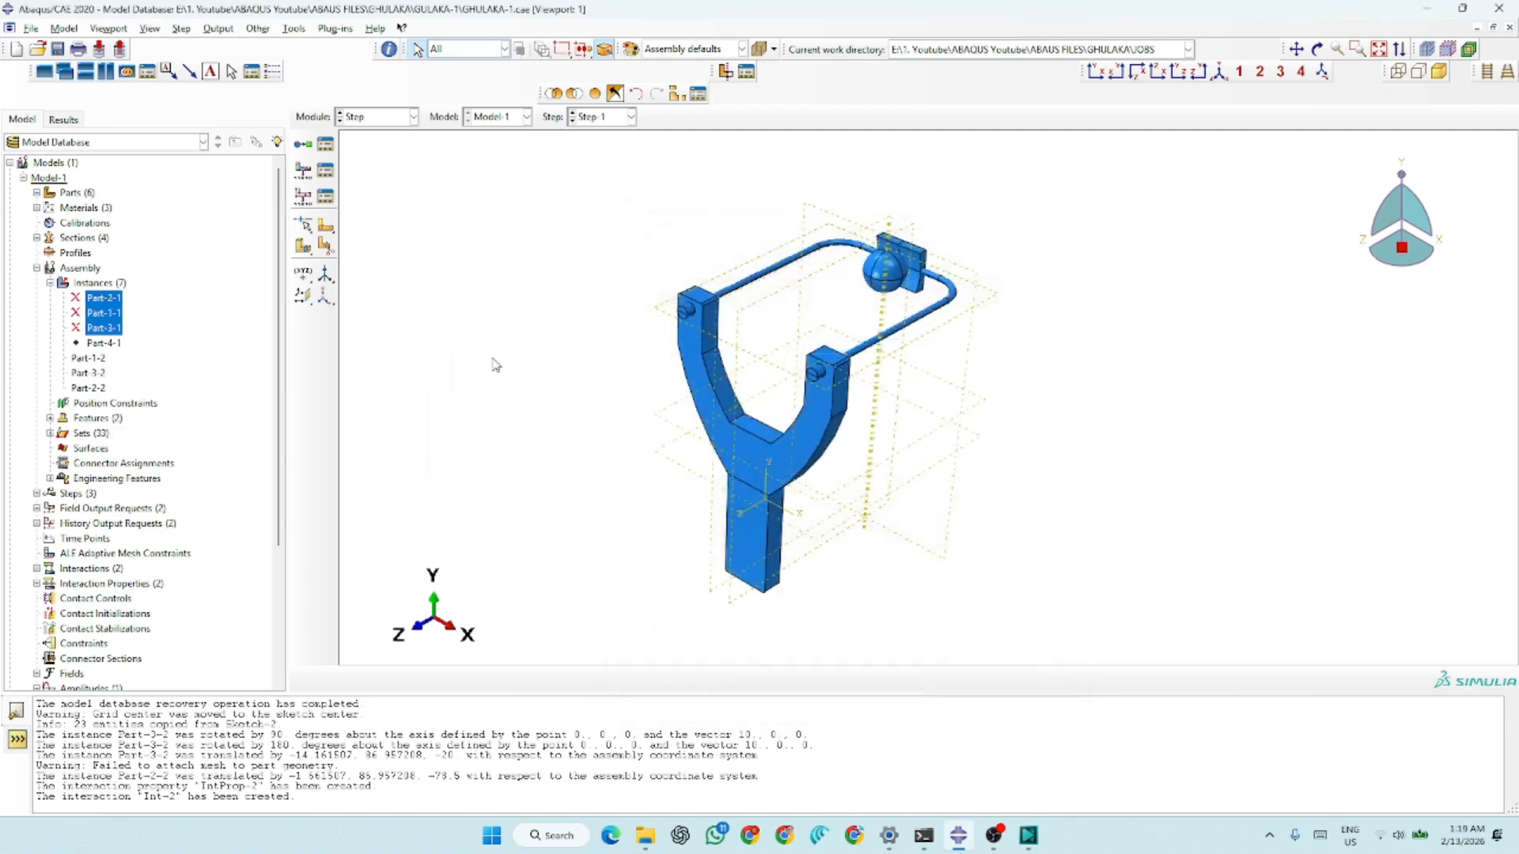
# Review the domain, frequency and output variables of field output requests F-Output-1 and F-Output-2
pyautogui.click(325, 171)
pyautogui.click(582, 386)
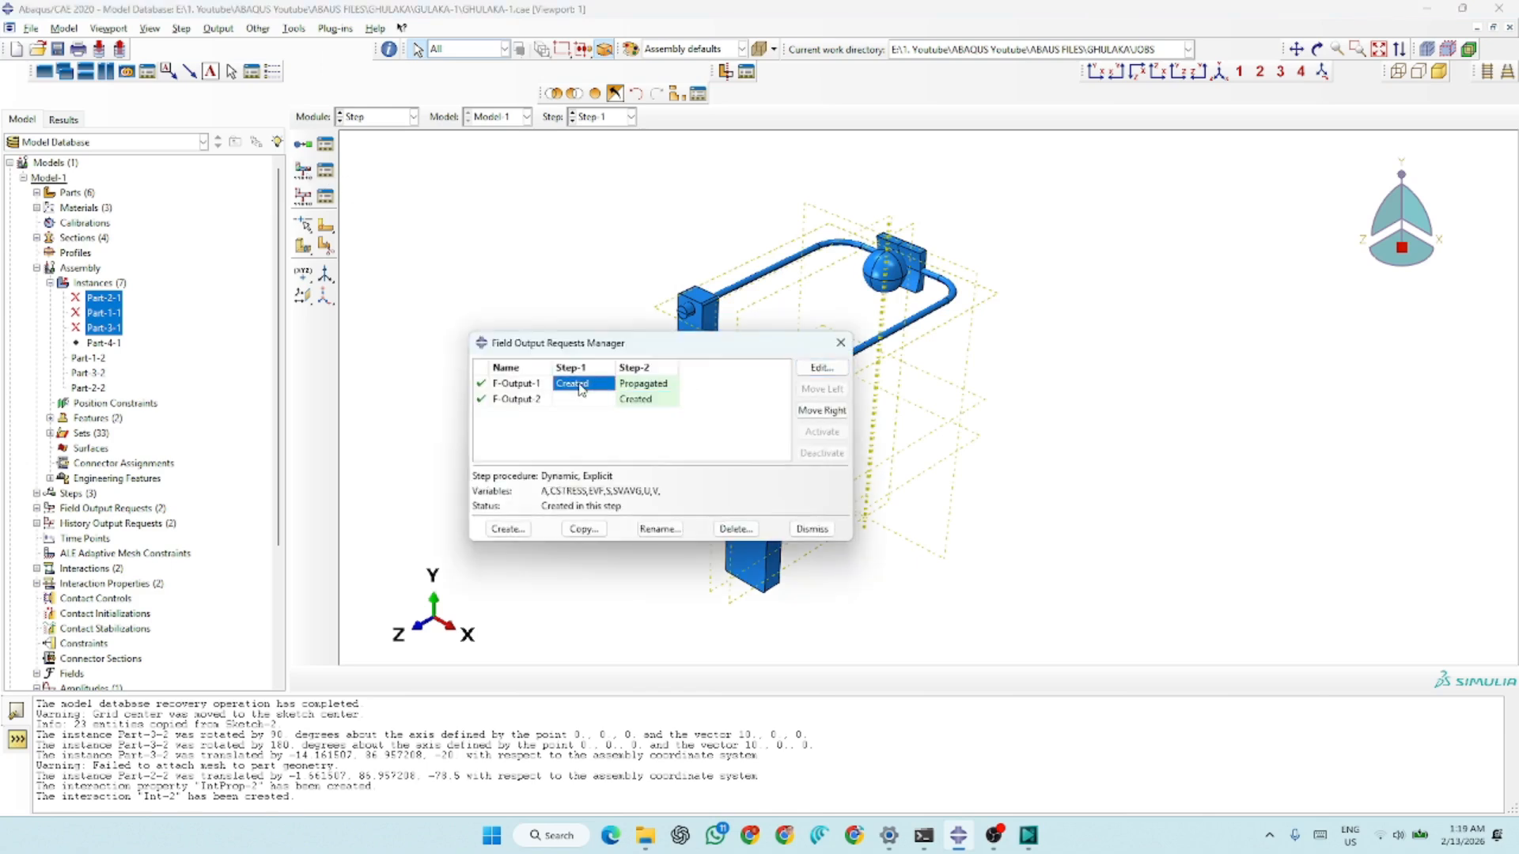
pyautogui.click(822, 368)
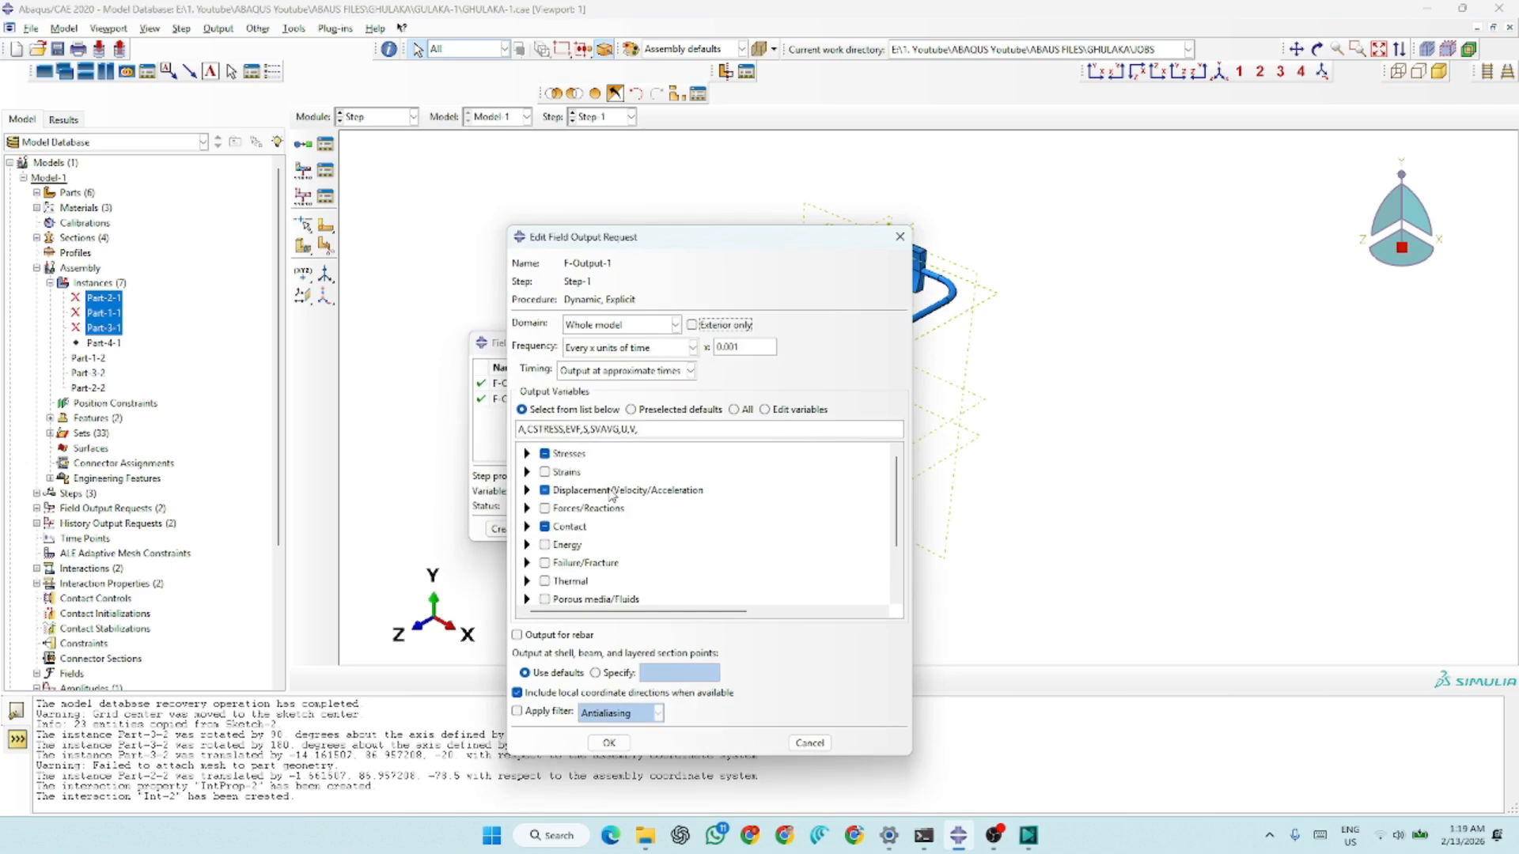
pyautogui.click(612, 742)
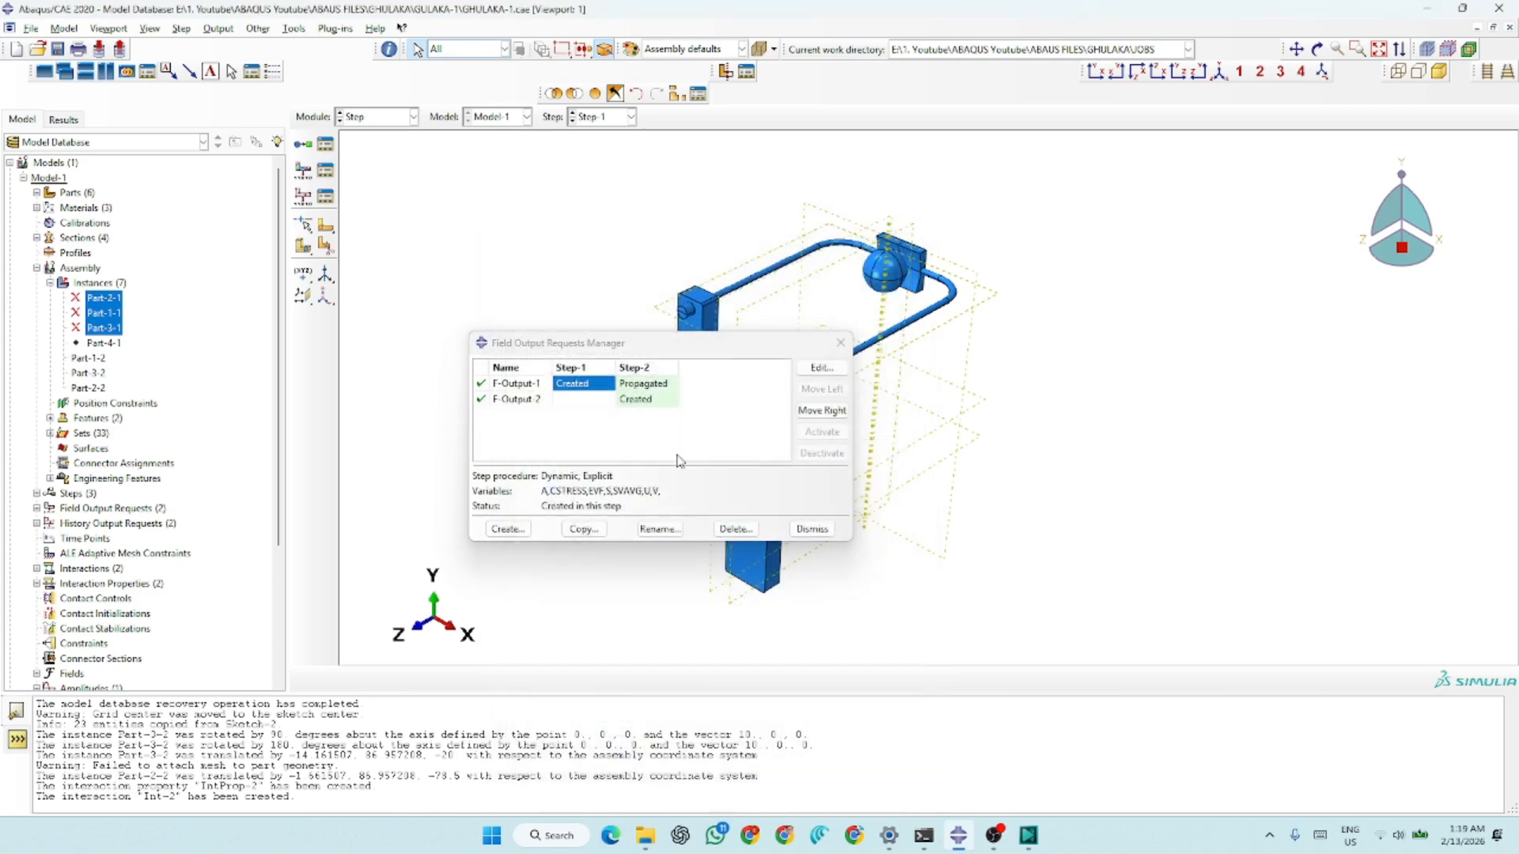
pyautogui.click(646, 399)
pyautogui.click(822, 368)
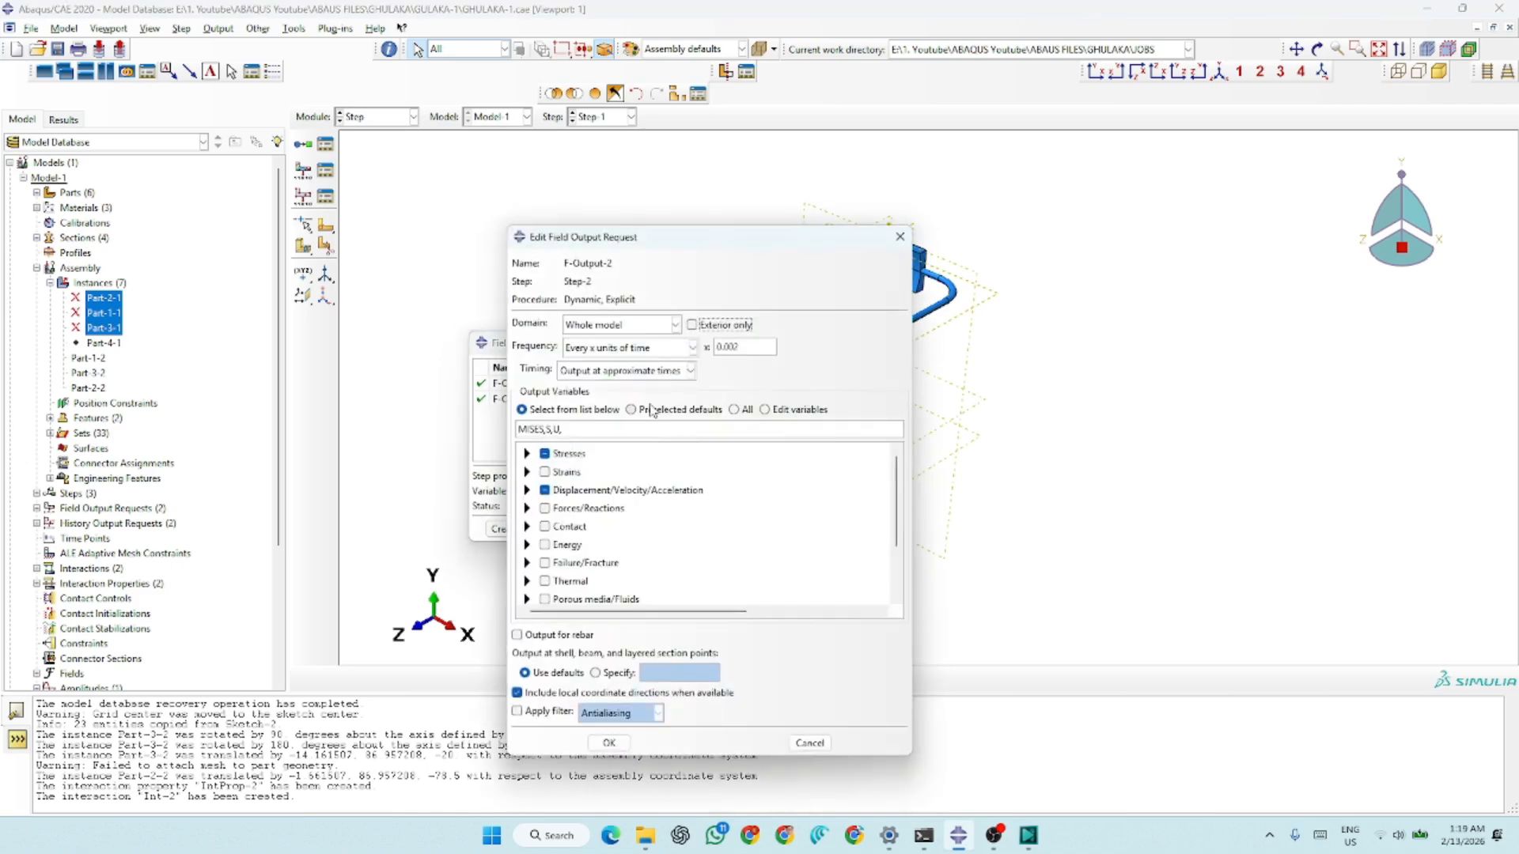
pyautogui.click(900, 241)
pyautogui.click(813, 531)
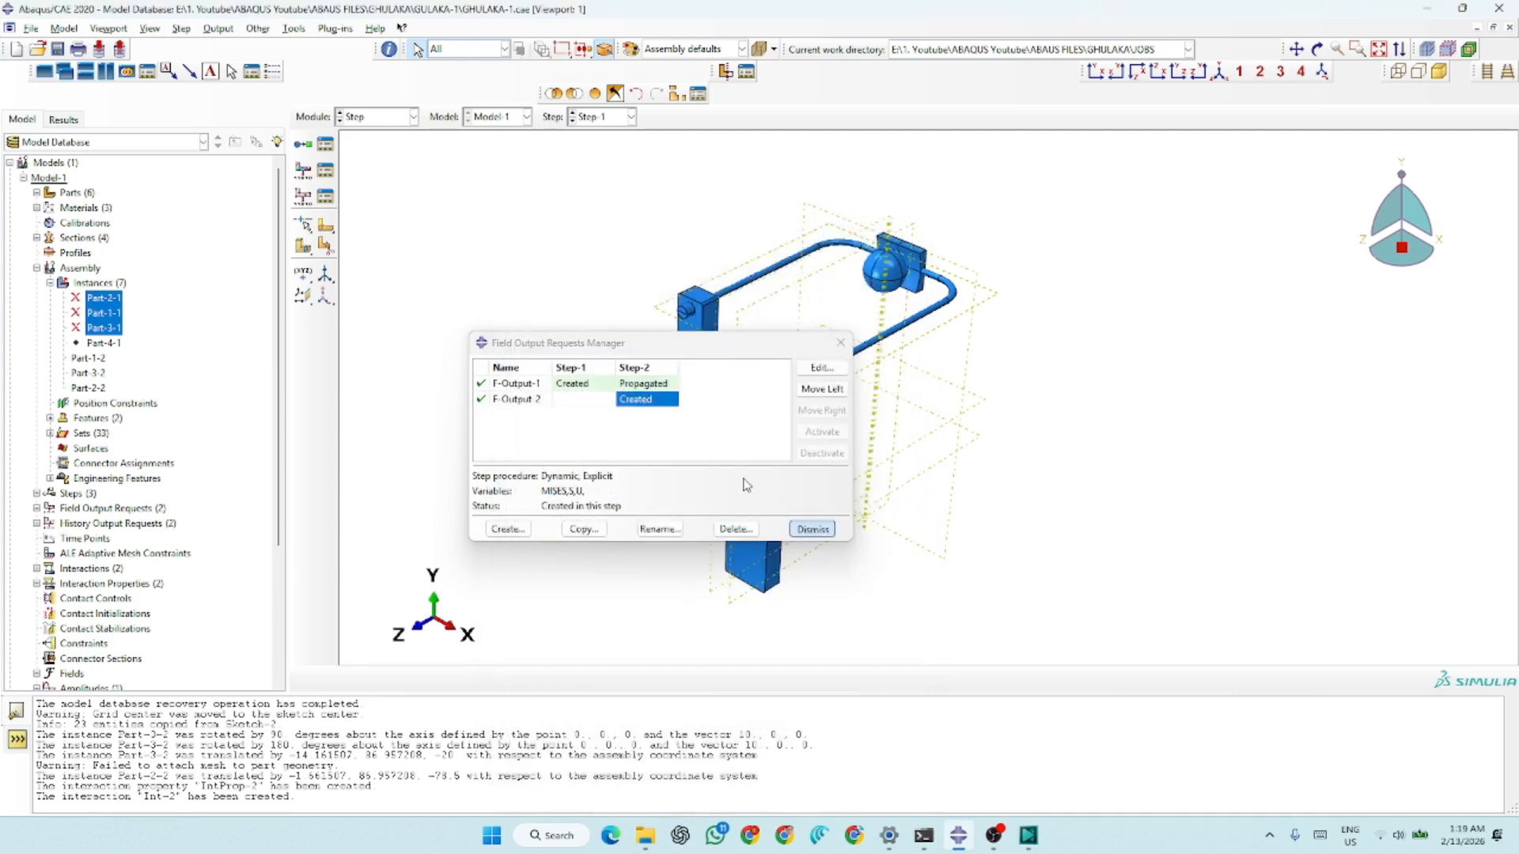
# Review the domain, frequency and energy variables of history output requests H-Output-1 and H-Output-2
pyautogui.click(325, 195)
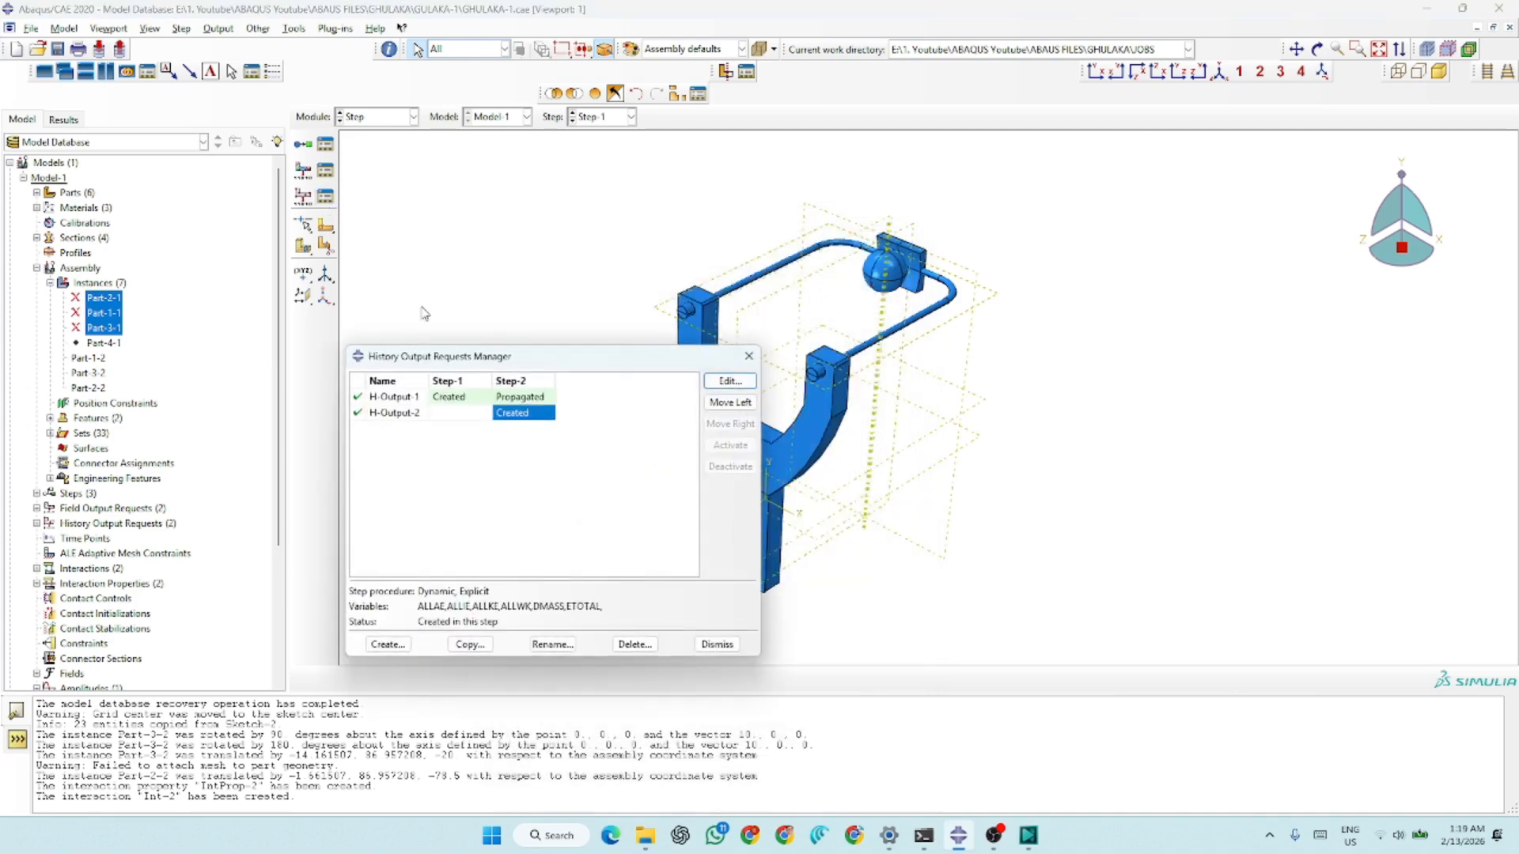
pyautogui.click(467, 399)
pyautogui.click(722, 379)
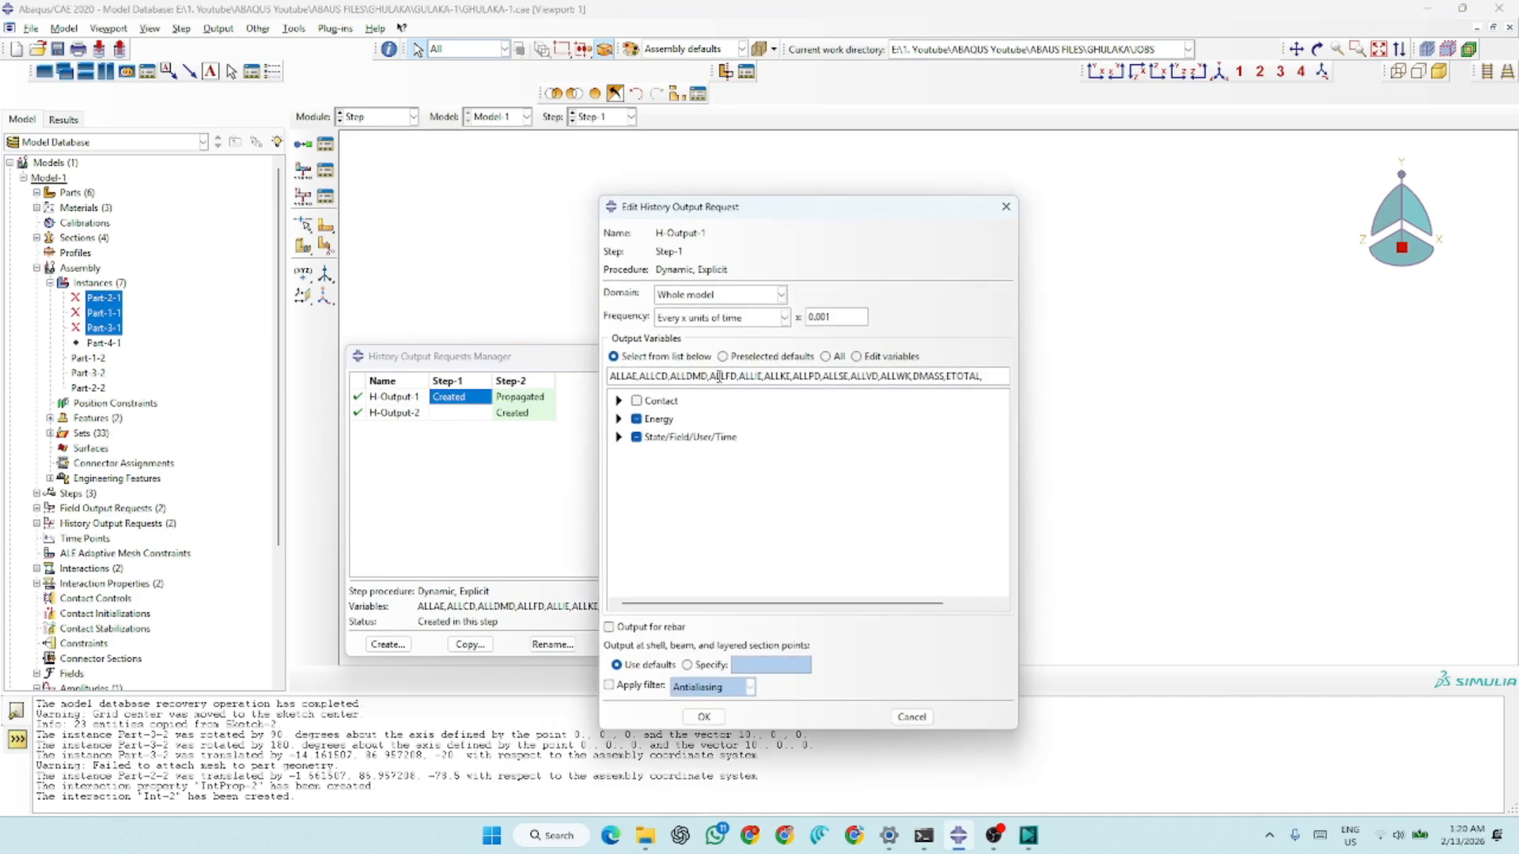
pyautogui.click(704, 716)
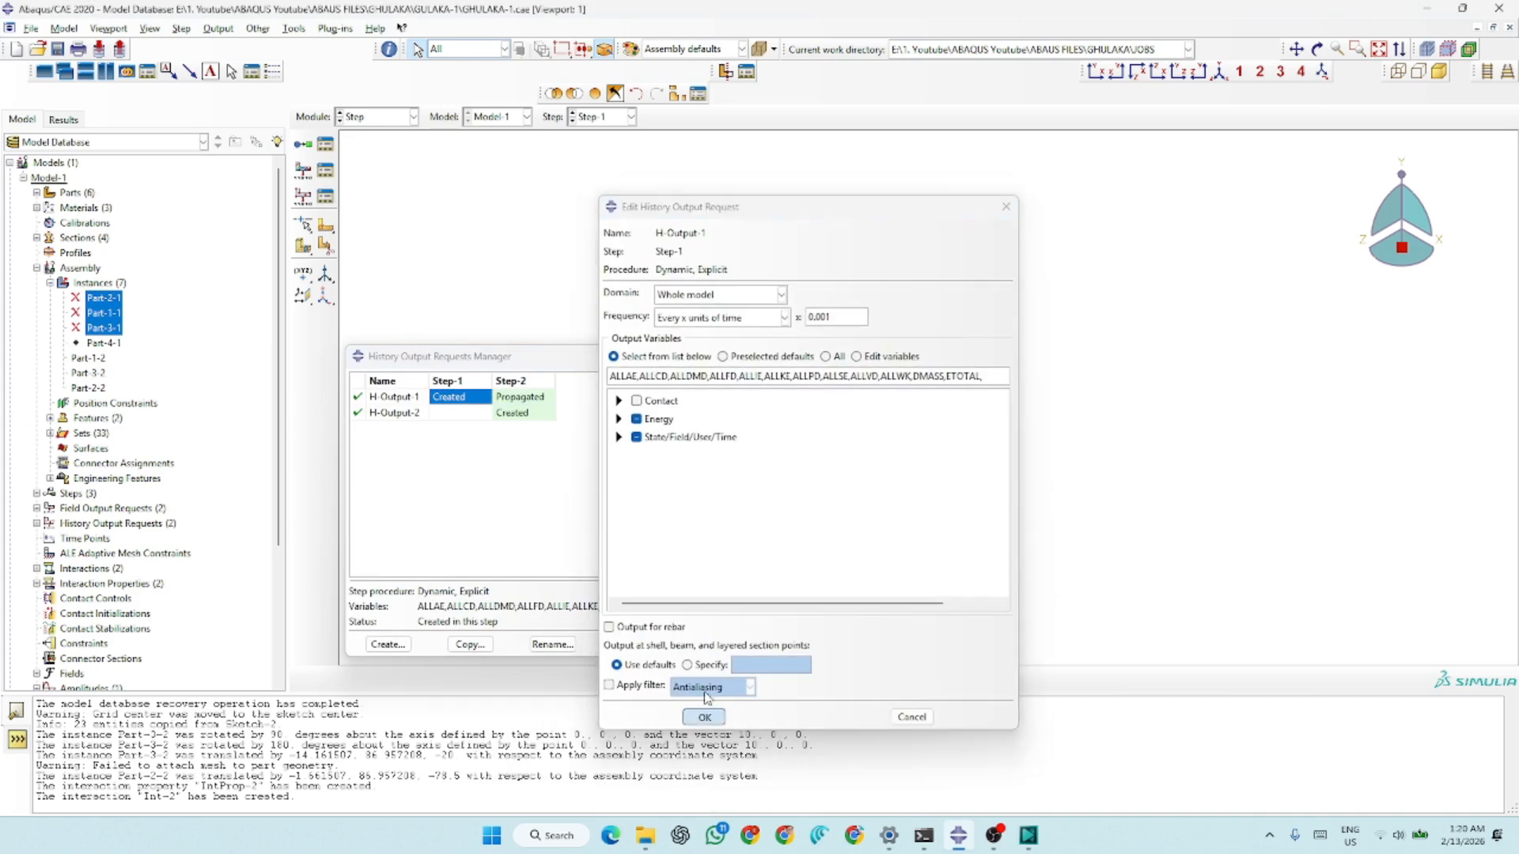
pyautogui.click(518, 412)
pyautogui.click(728, 381)
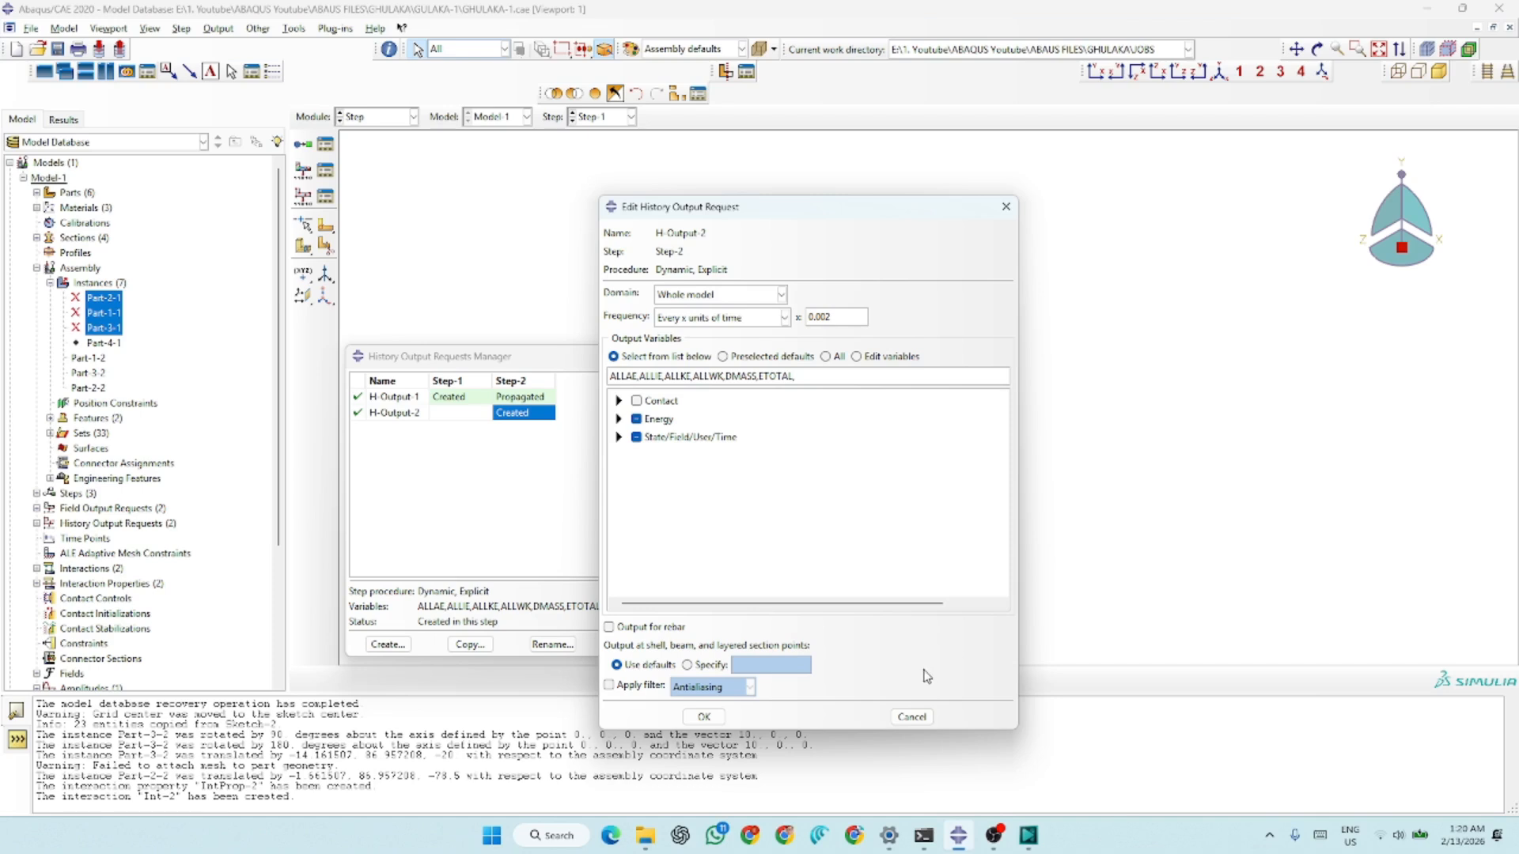
pyautogui.click(911, 716)
pyautogui.click(717, 644)
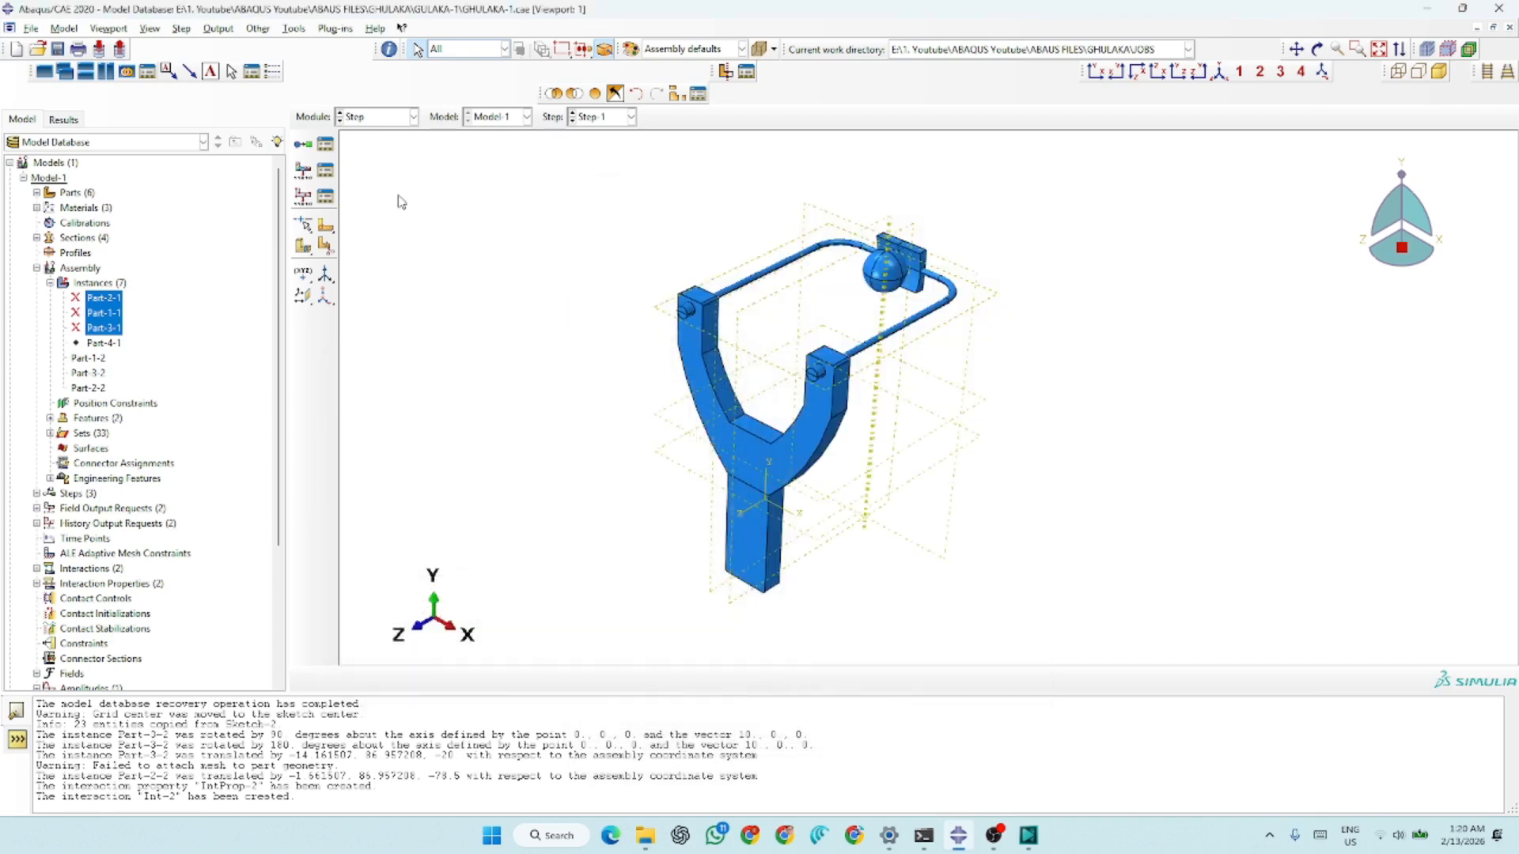
# In the Interaction module, create a contact interaction property and add tangential behavior to it
pyautogui.click(378, 118)
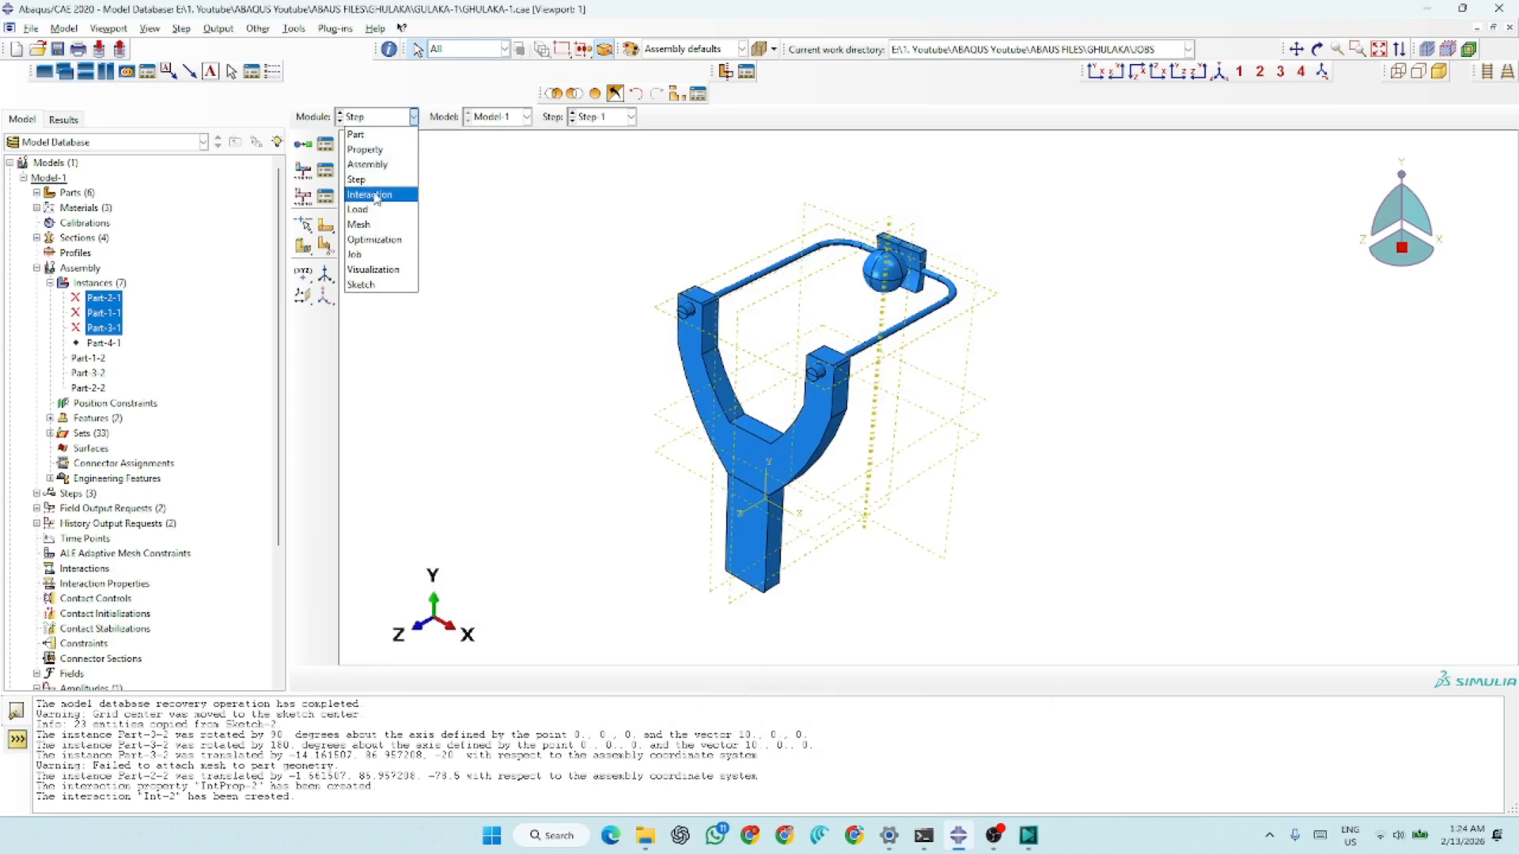
pyautogui.click(370, 203)
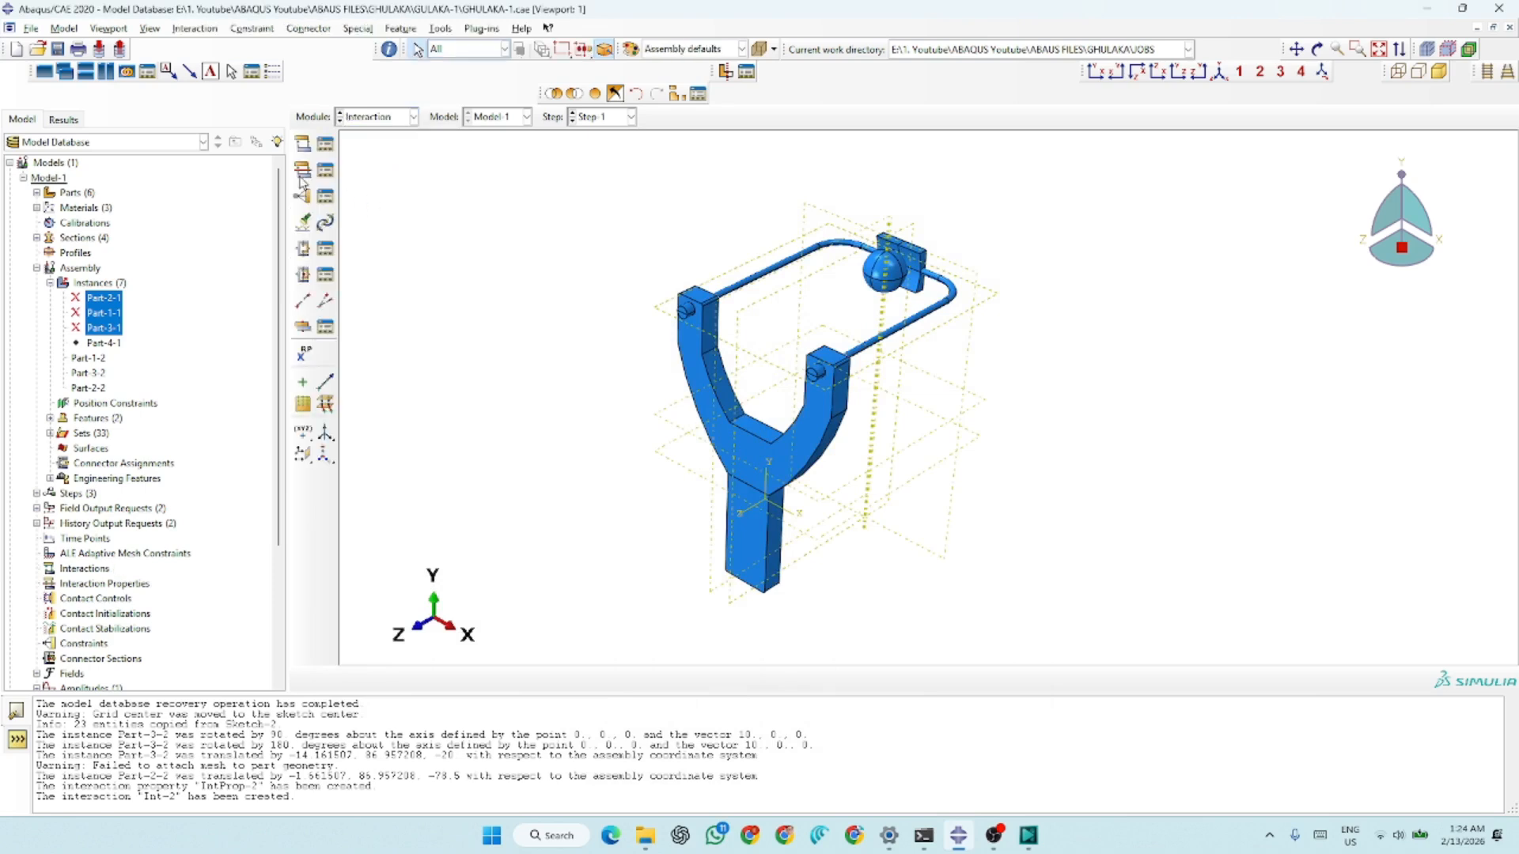
pyautogui.scroll(1, 815, 390)
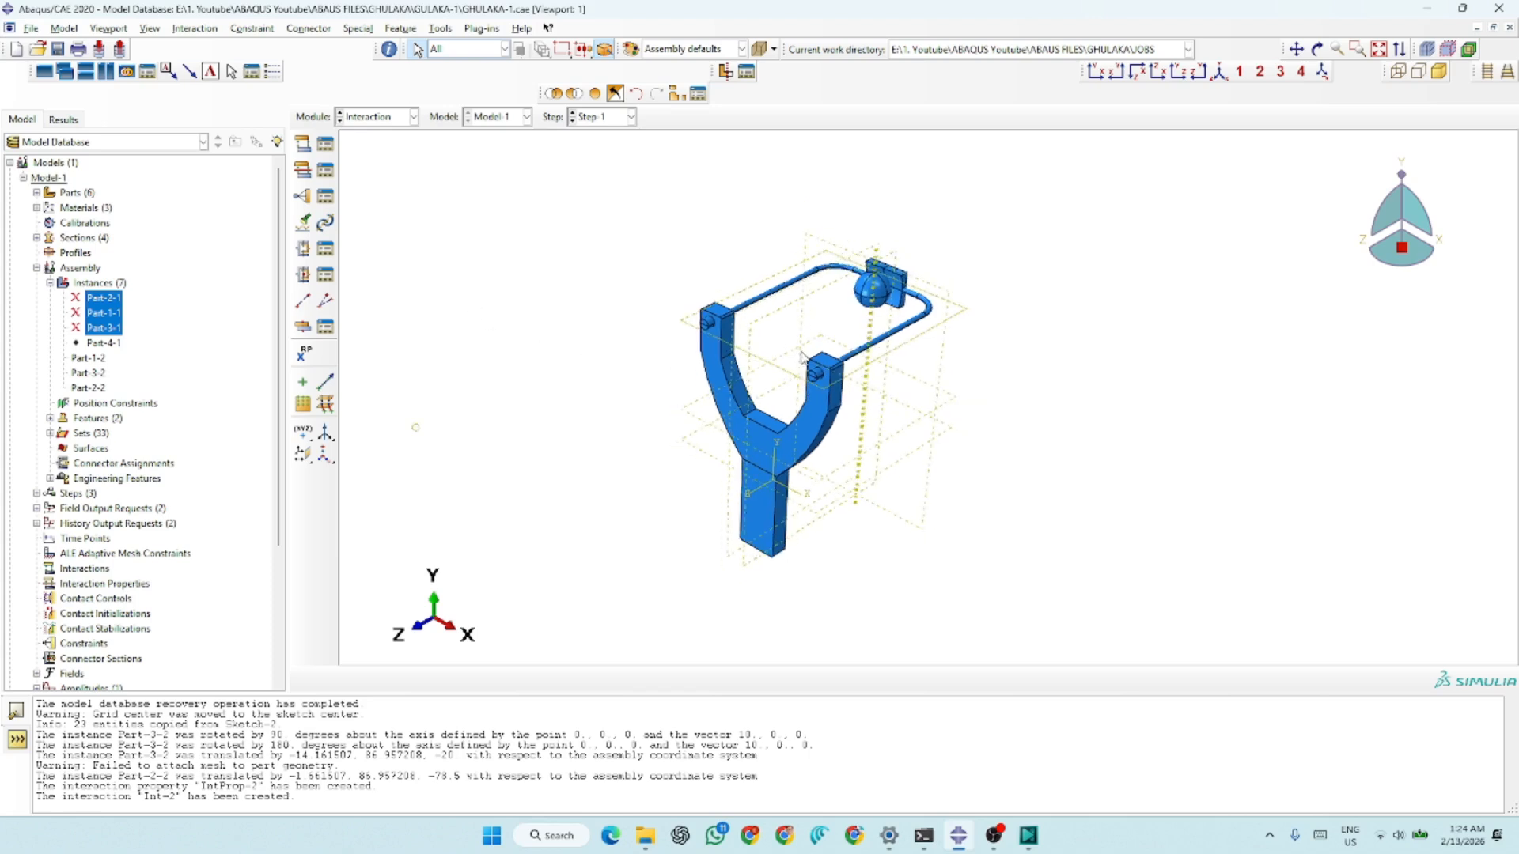
pyautogui.scroll(-2, 815, 387)
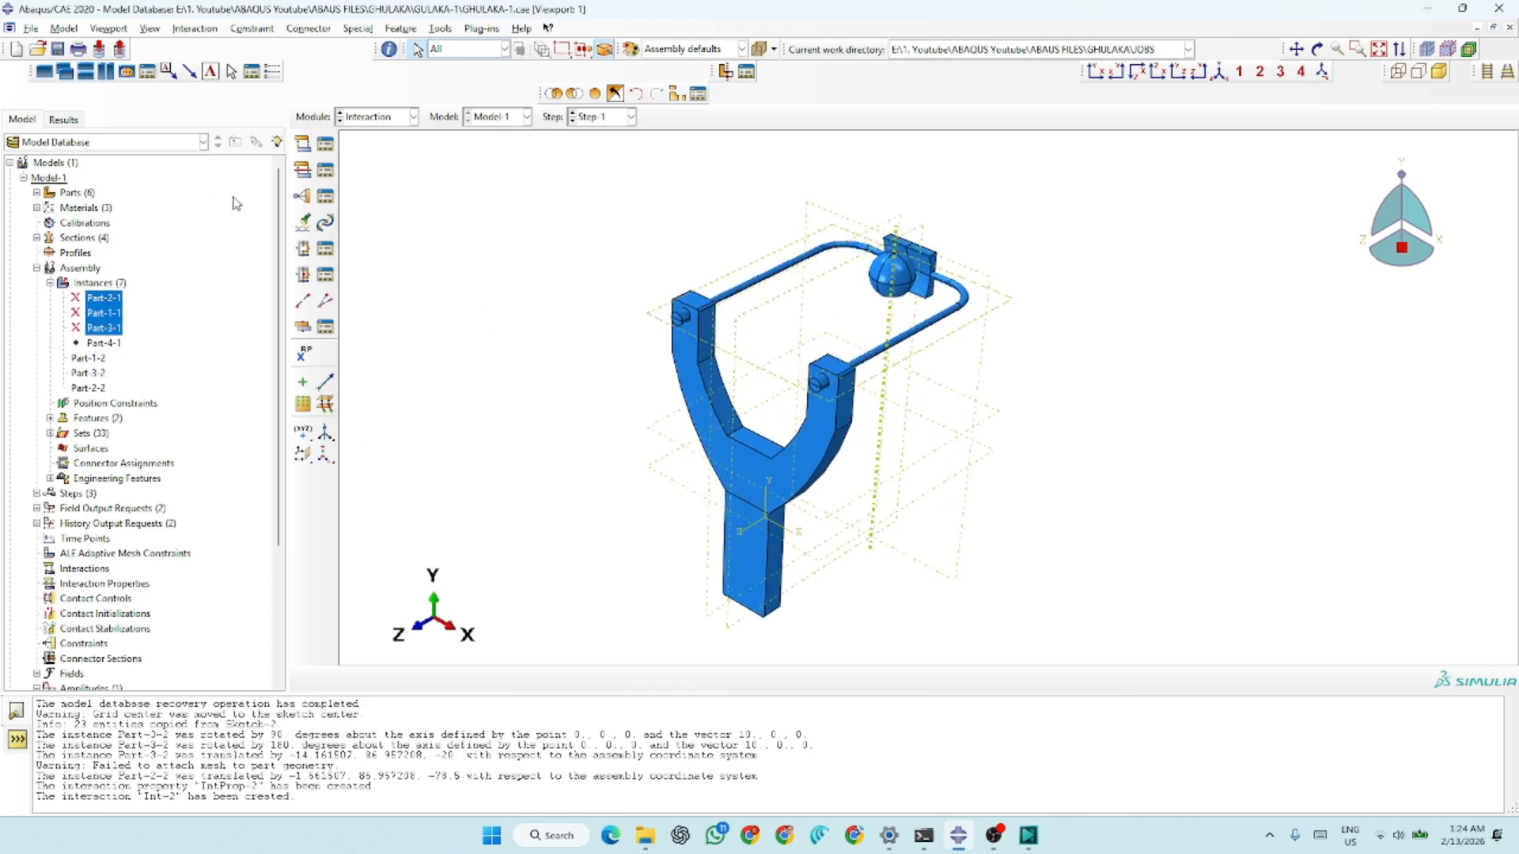
pyautogui.click(304, 171)
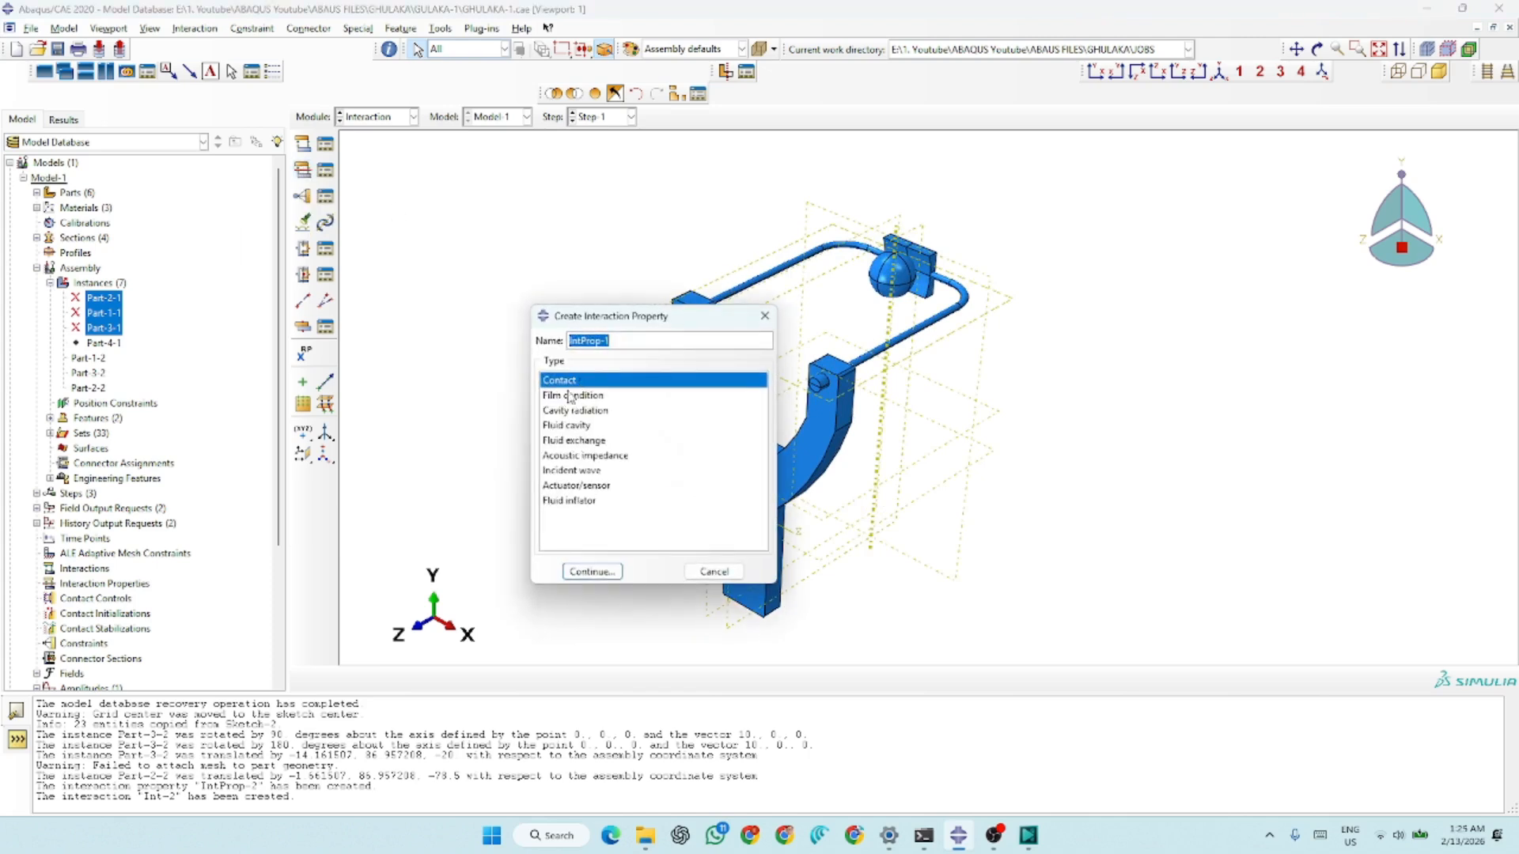
pyautogui.click(593, 571)
pyautogui.click(621, 320)
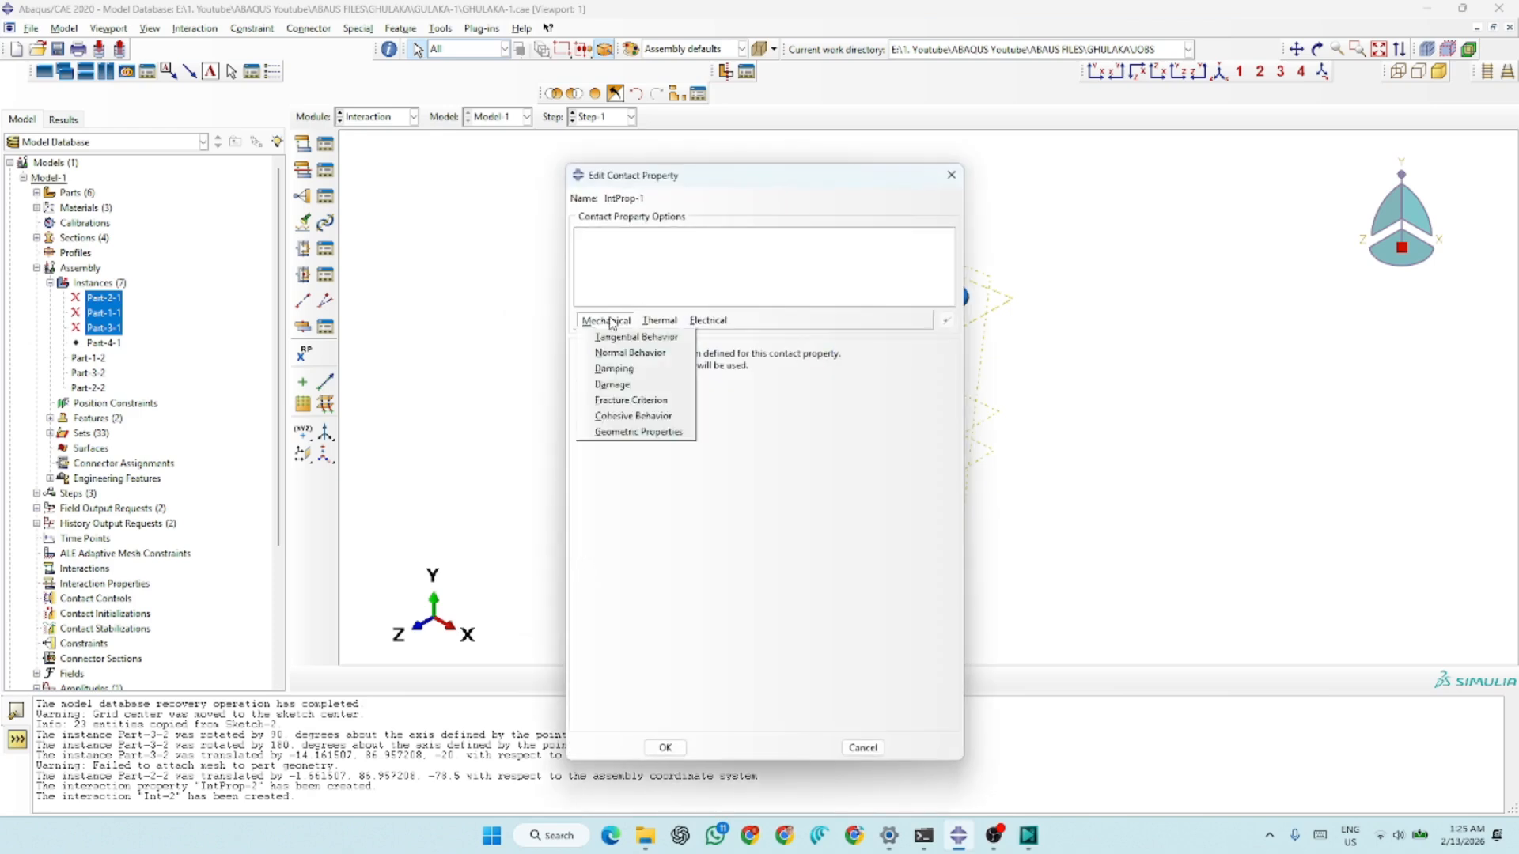
pyautogui.click(642, 320)
pyautogui.click(606, 320)
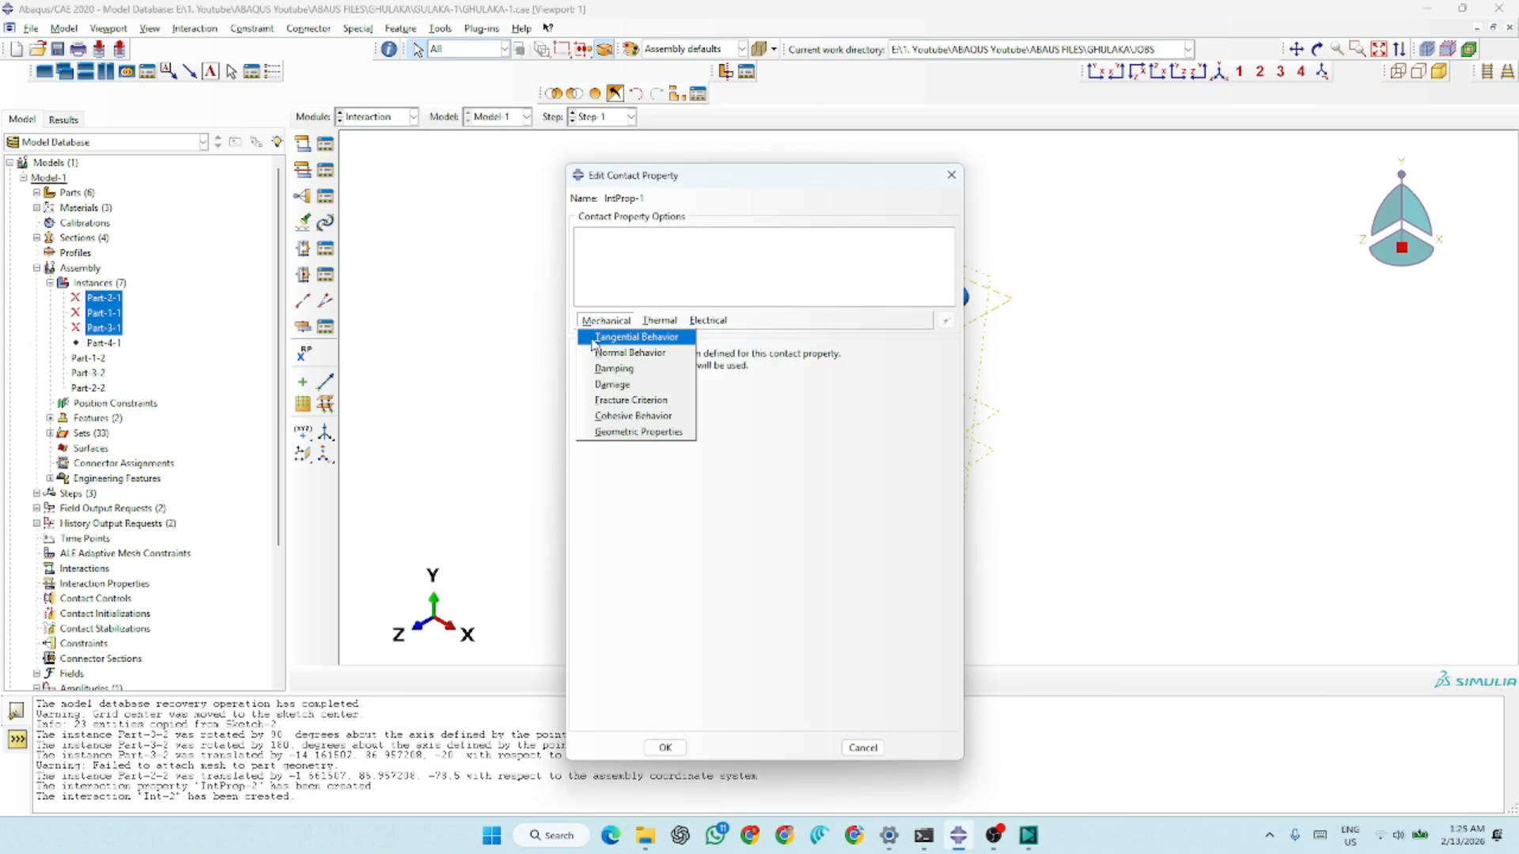
pyautogui.click(605, 338)
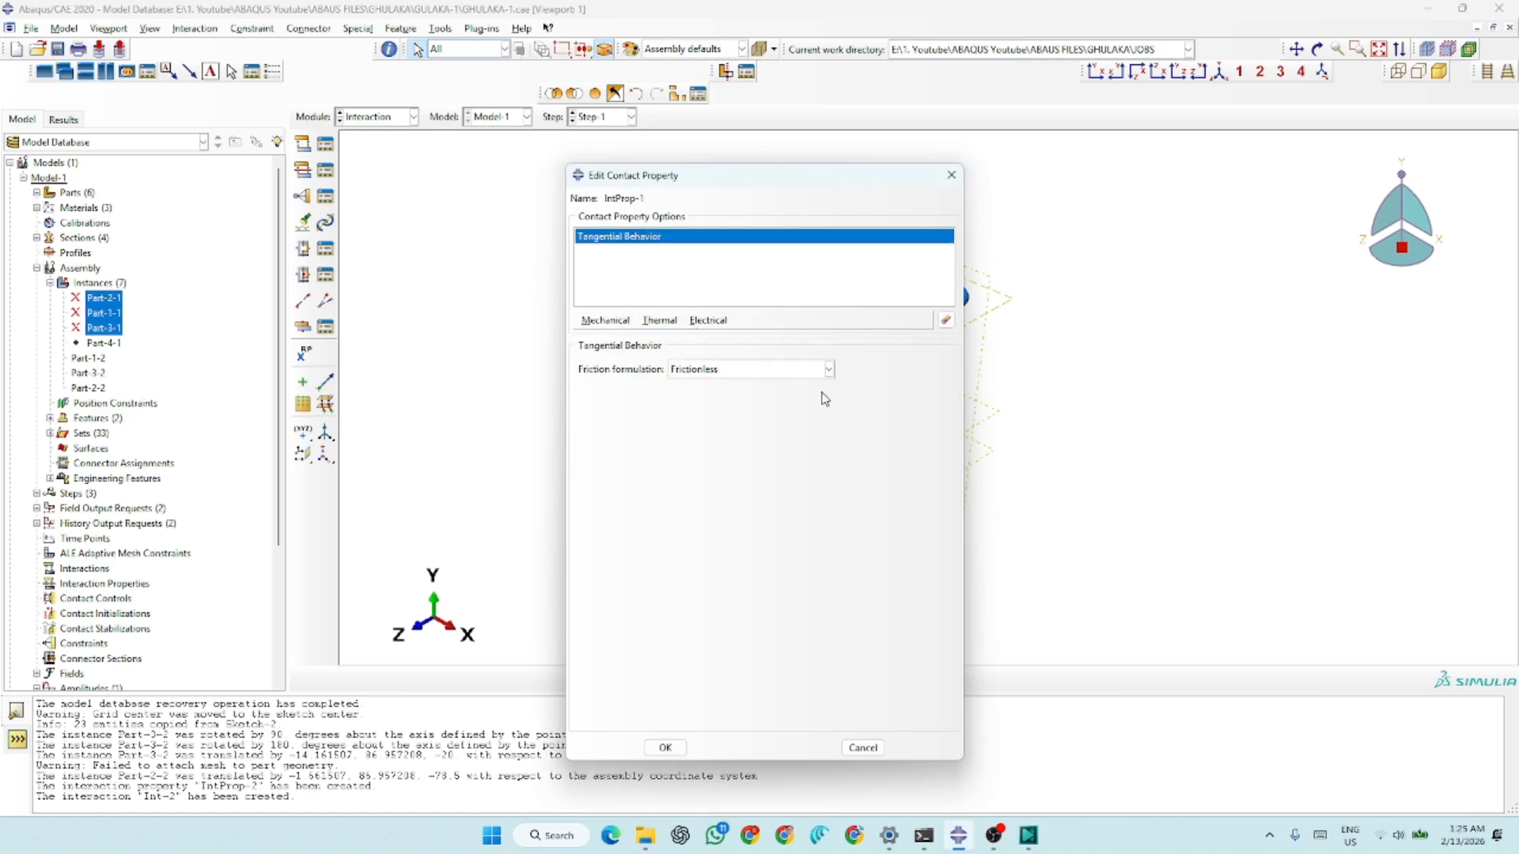
# Set penalty friction with a coefficient of 0.25, and add "Hard" Contact normal behavior with separation allowed to the contact property
pyautogui.click(752, 372)
pyautogui.click(702, 398)
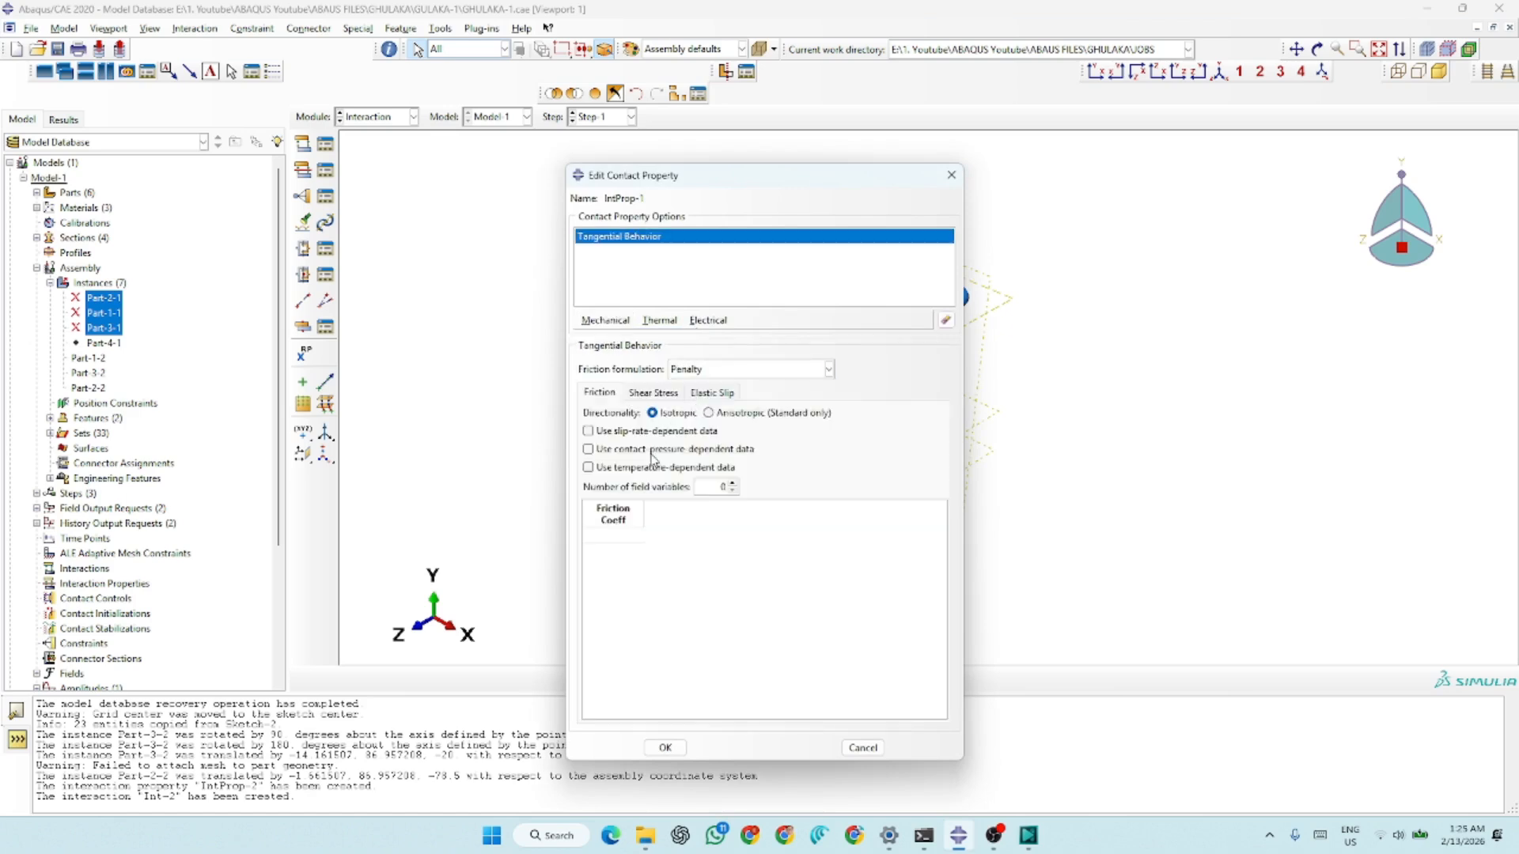
pyautogui.click(611, 536)
pyautogui.click(614, 318)
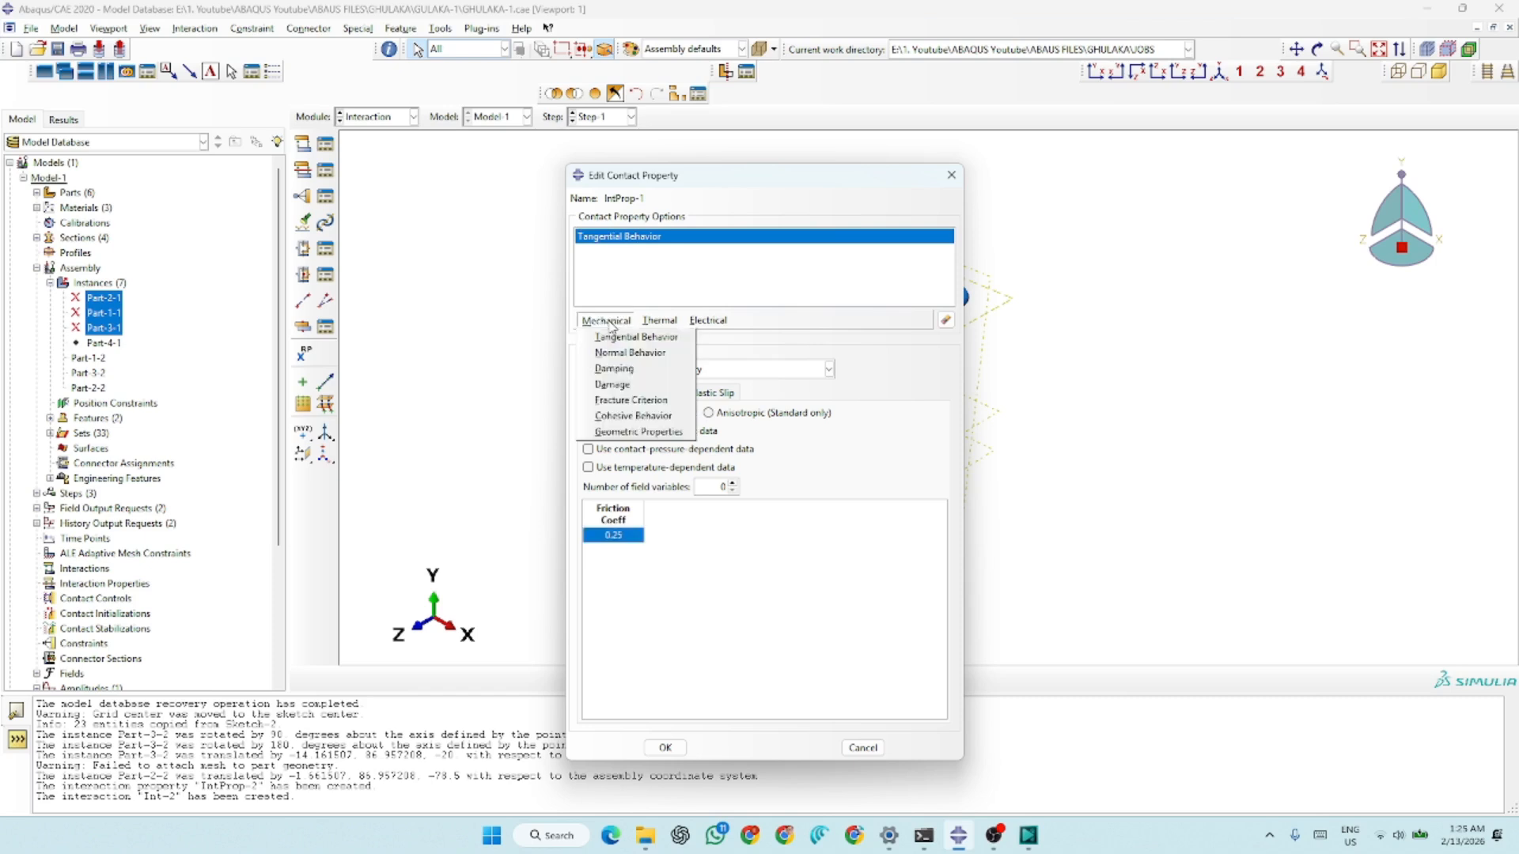
pyautogui.click(646, 353)
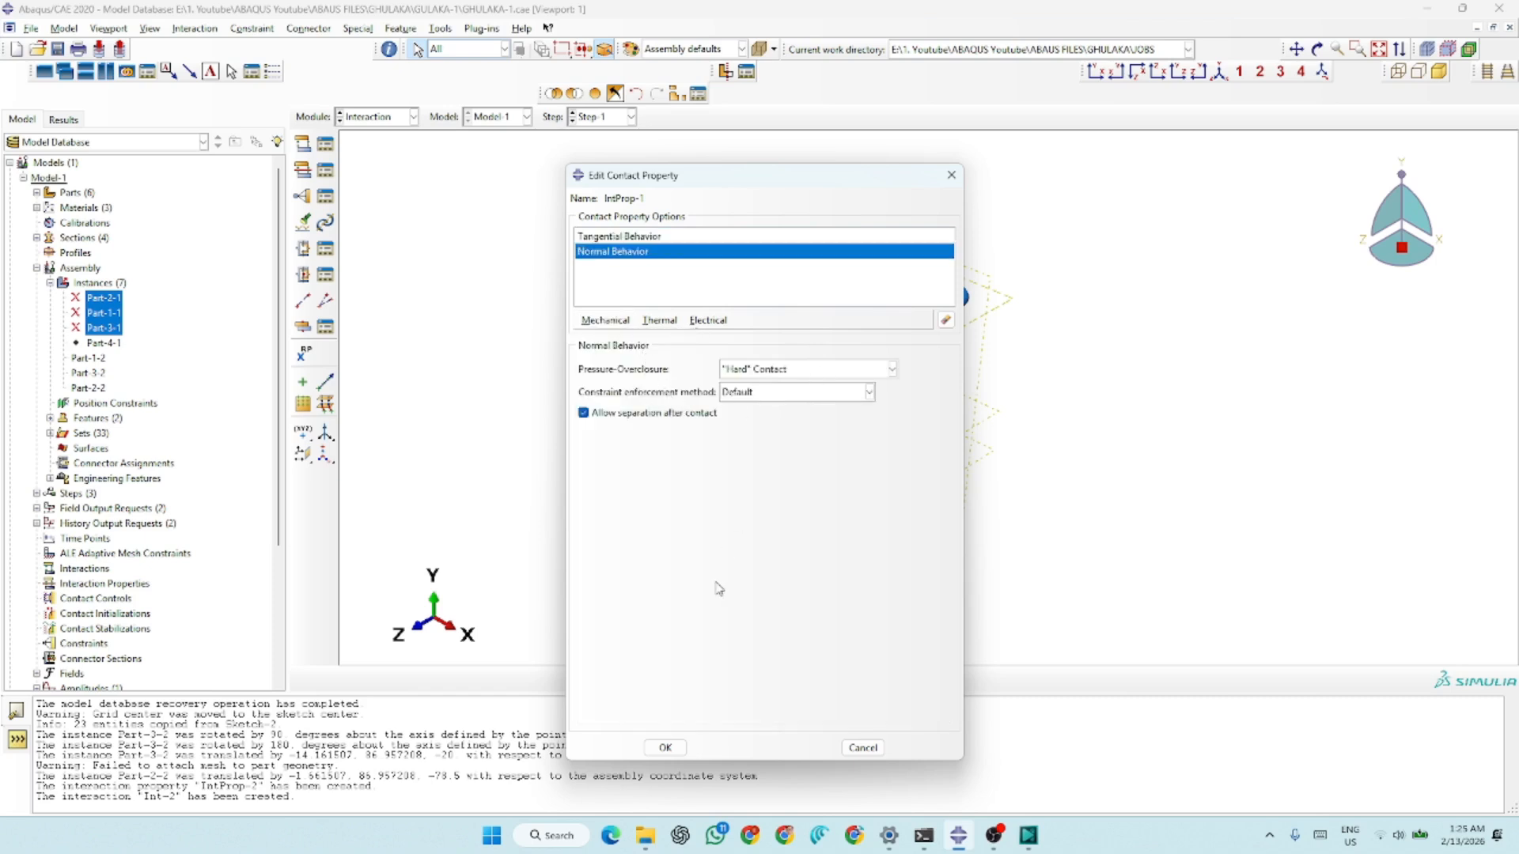
pyautogui.click(669, 749)
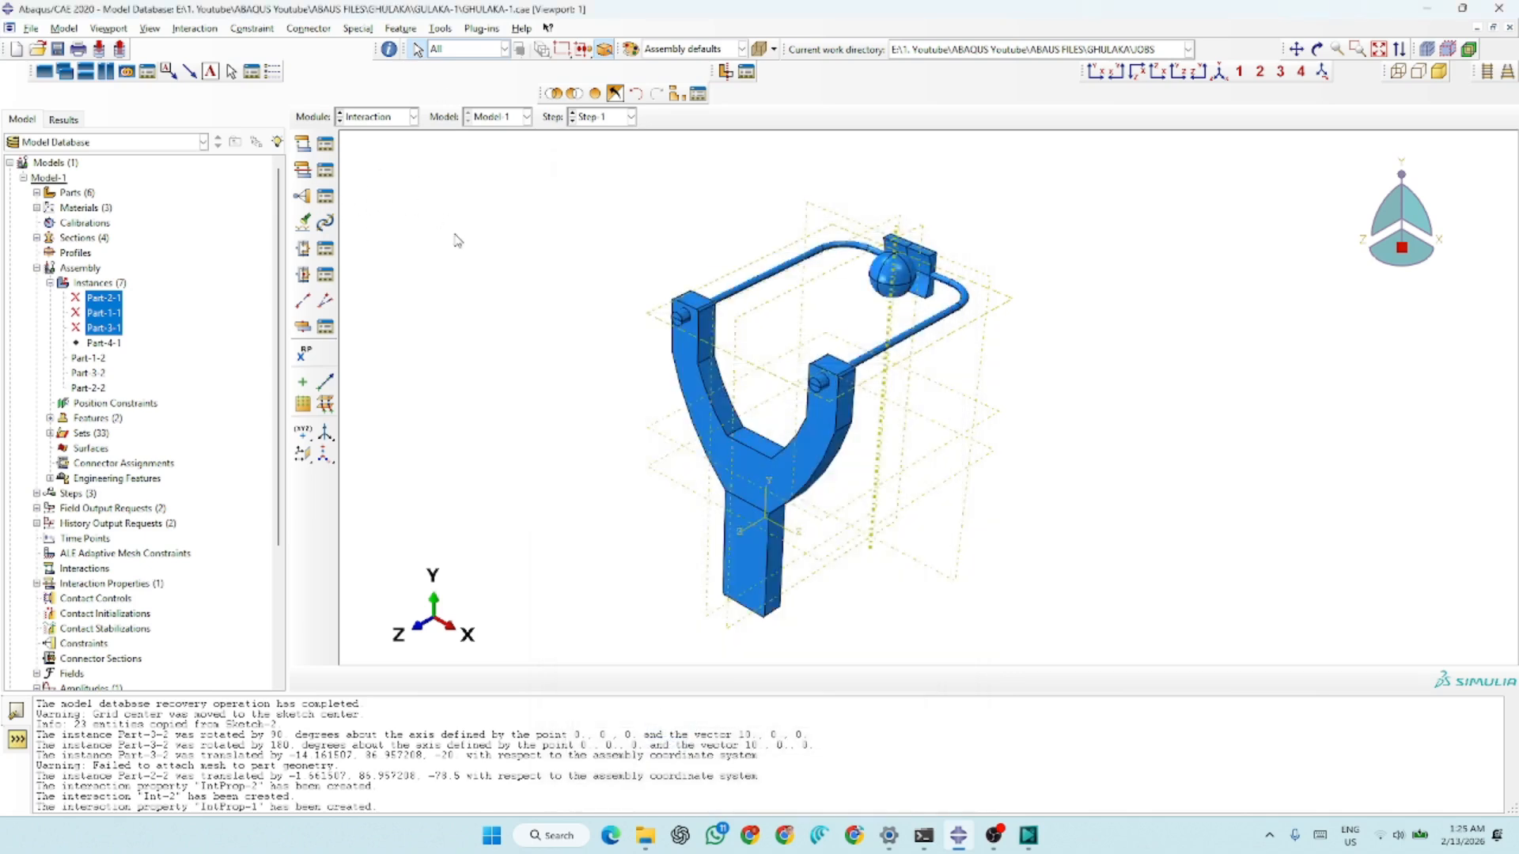
# Create a General contact (Explicit) interaction in Step-1 covering all surfaces with self, using IntProp-1 as the global property
pyautogui.click(303, 144)
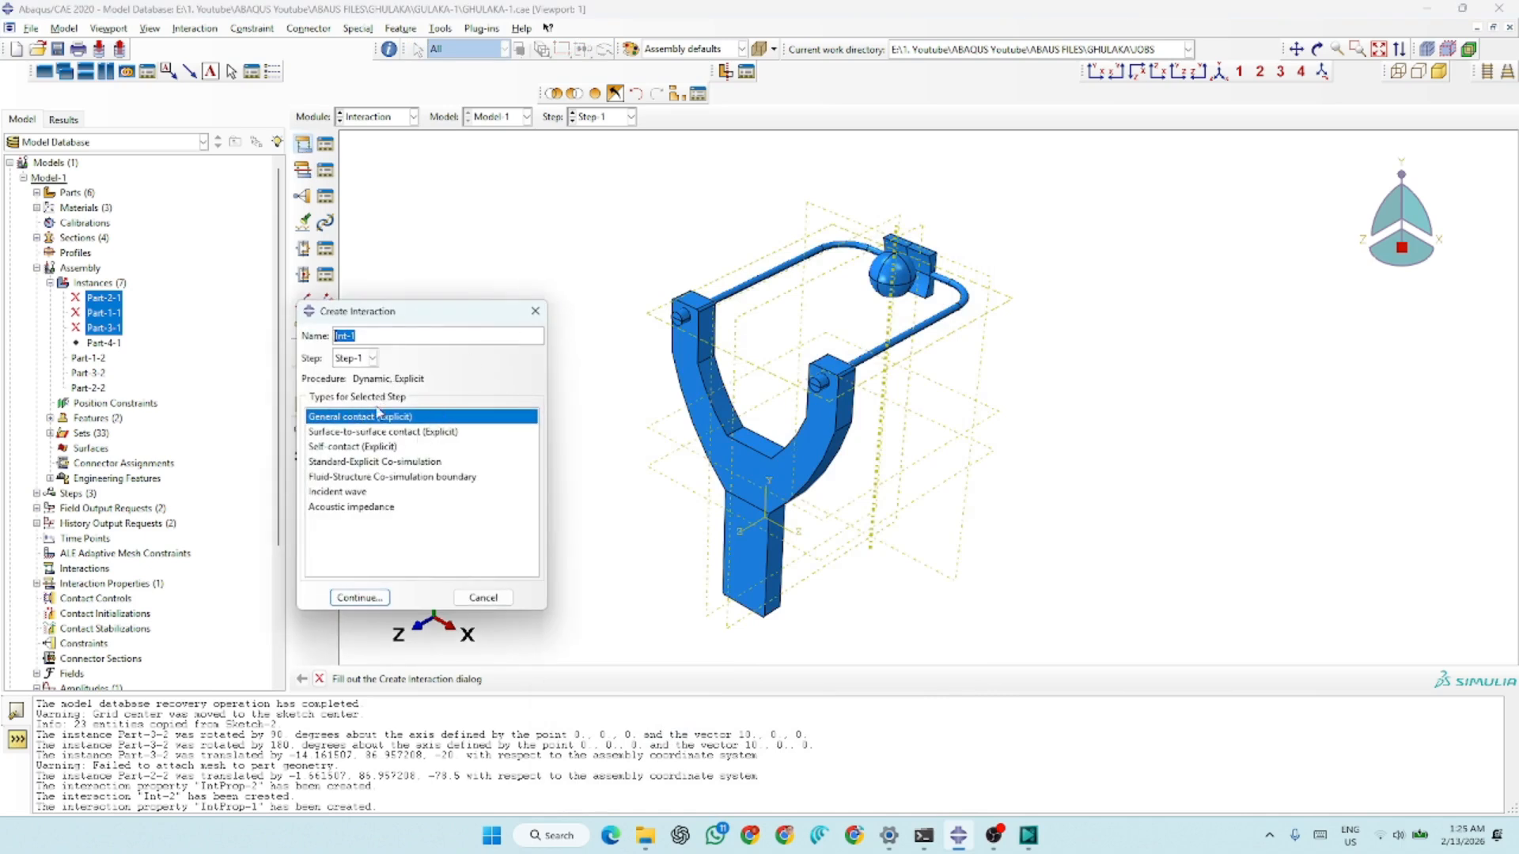
pyautogui.click(347, 360)
pyautogui.click(350, 361)
pyautogui.click(353, 597)
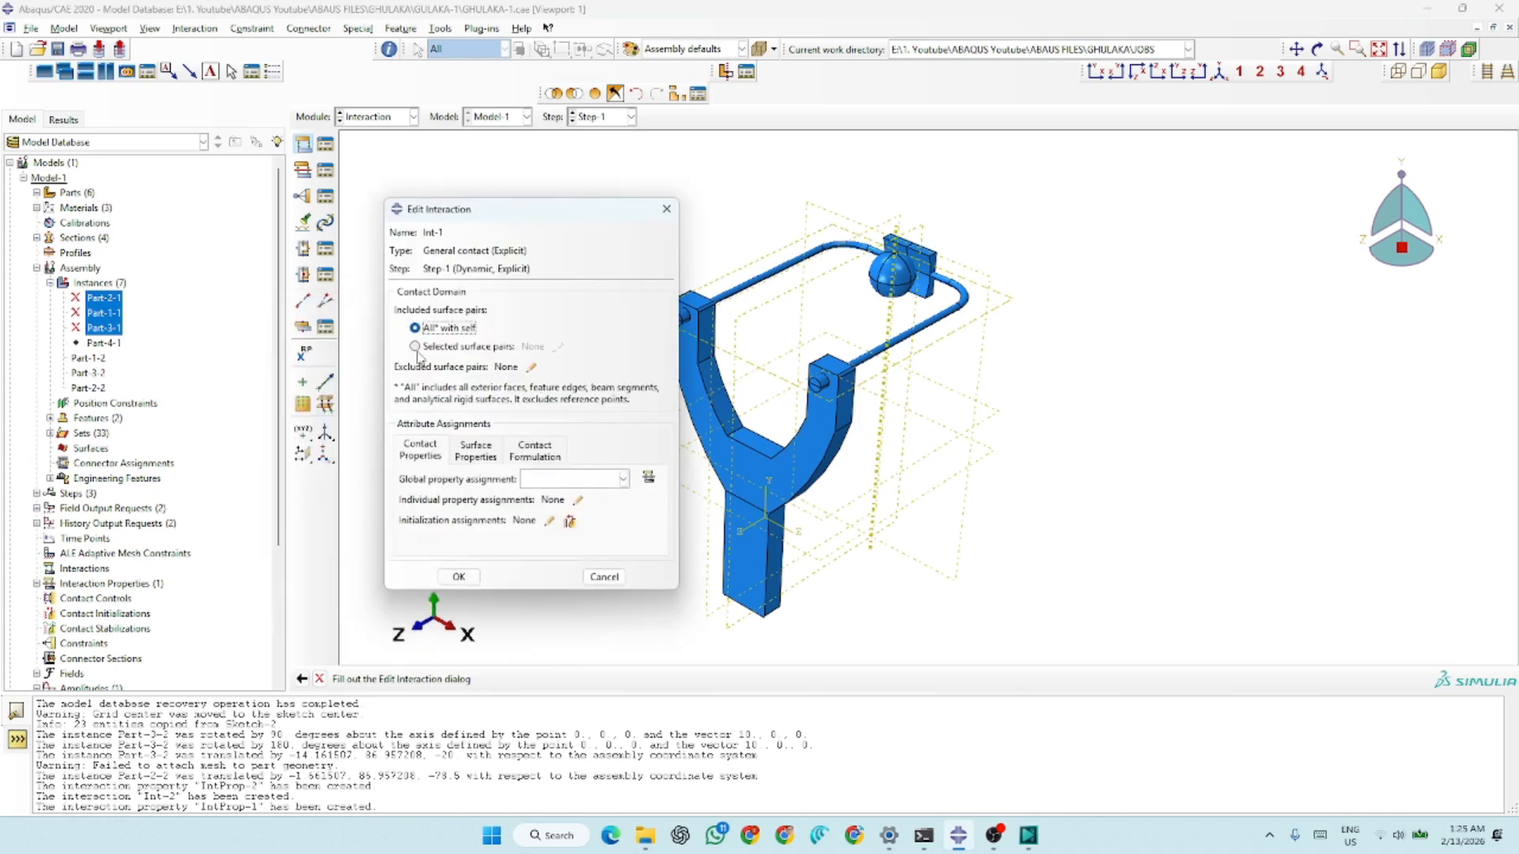
pyautogui.click(559, 479)
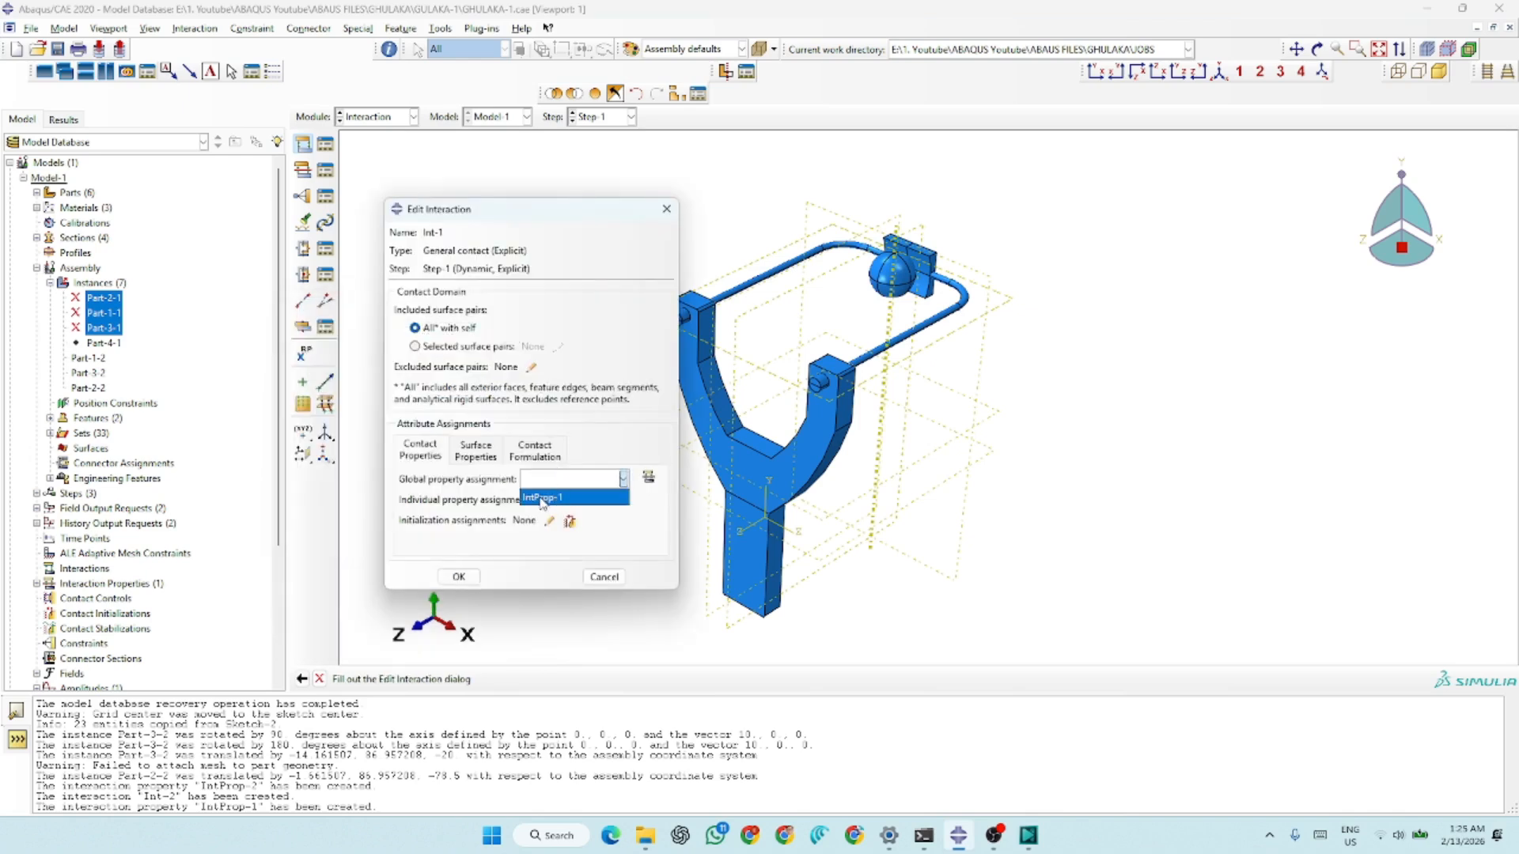
pyautogui.click(558, 498)
pyautogui.click(459, 577)
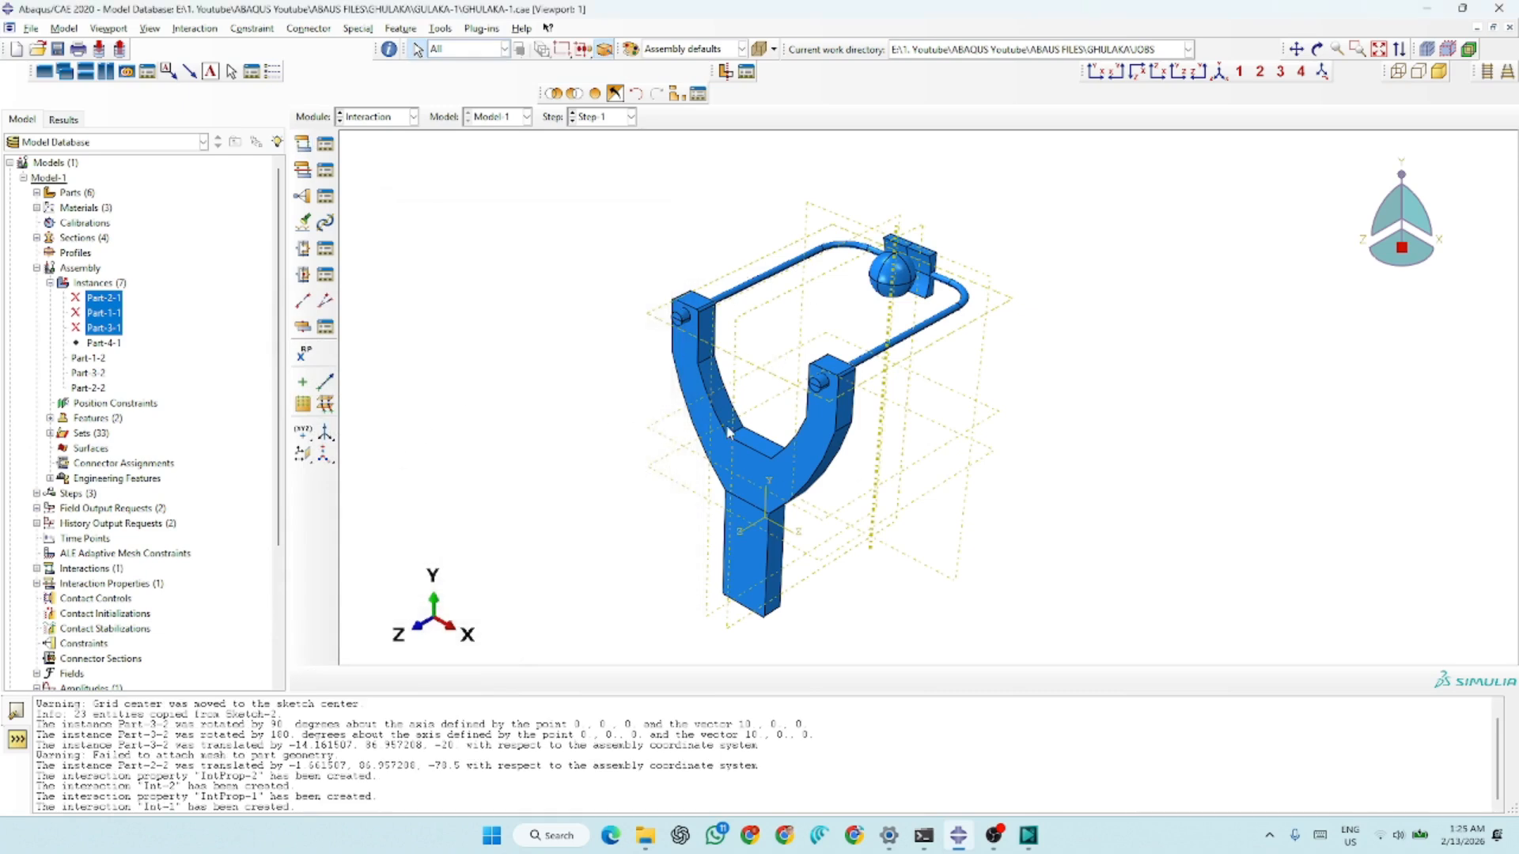
# In the Load module, delete the existing gravity load Load-1 and close the load manager
pyautogui.click(372, 120)
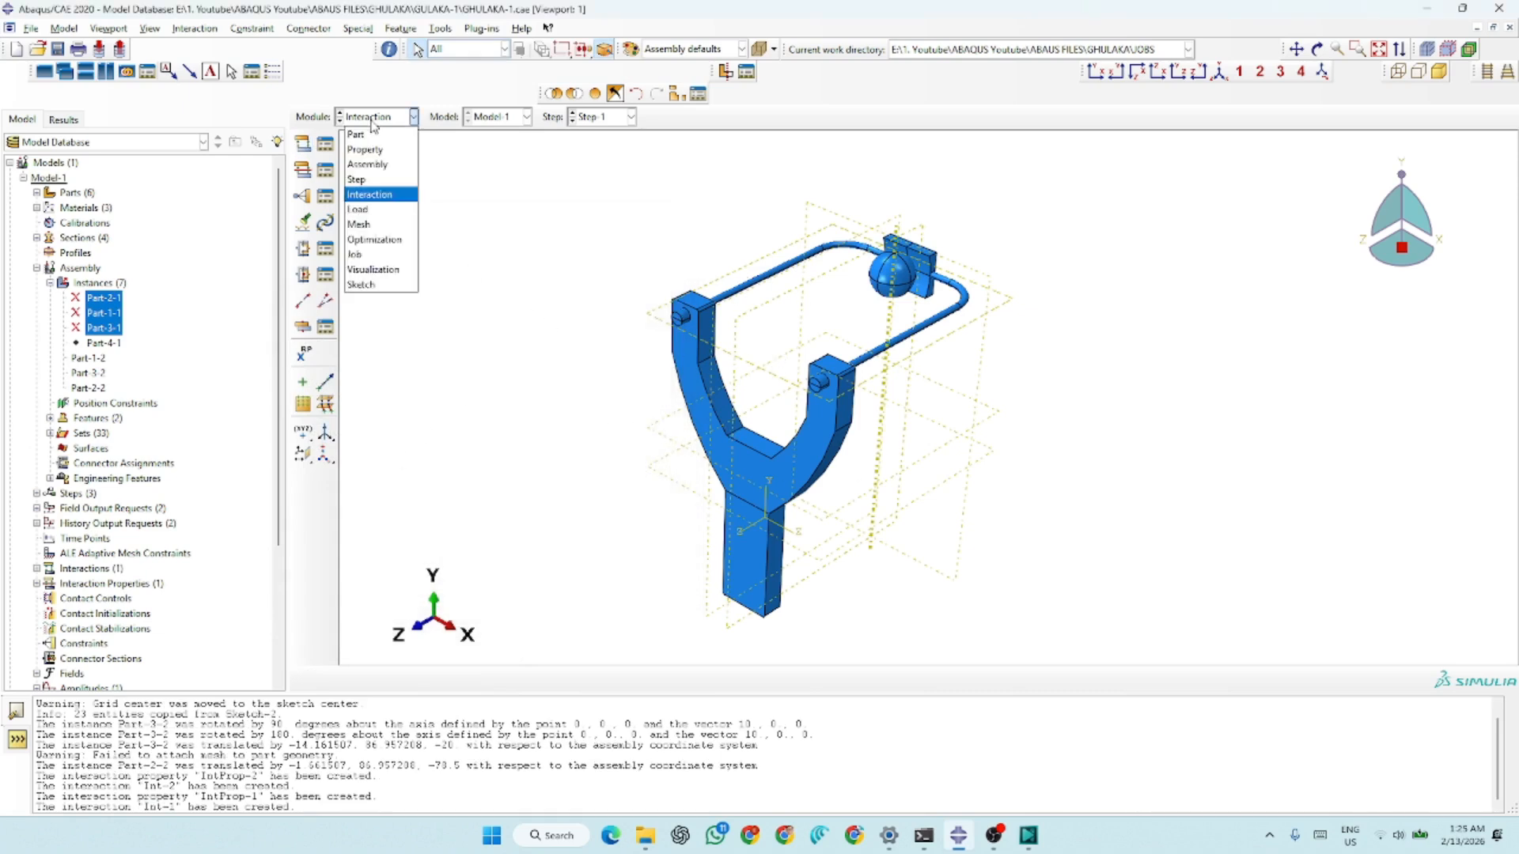
pyautogui.click(358, 209)
pyautogui.click(325, 146)
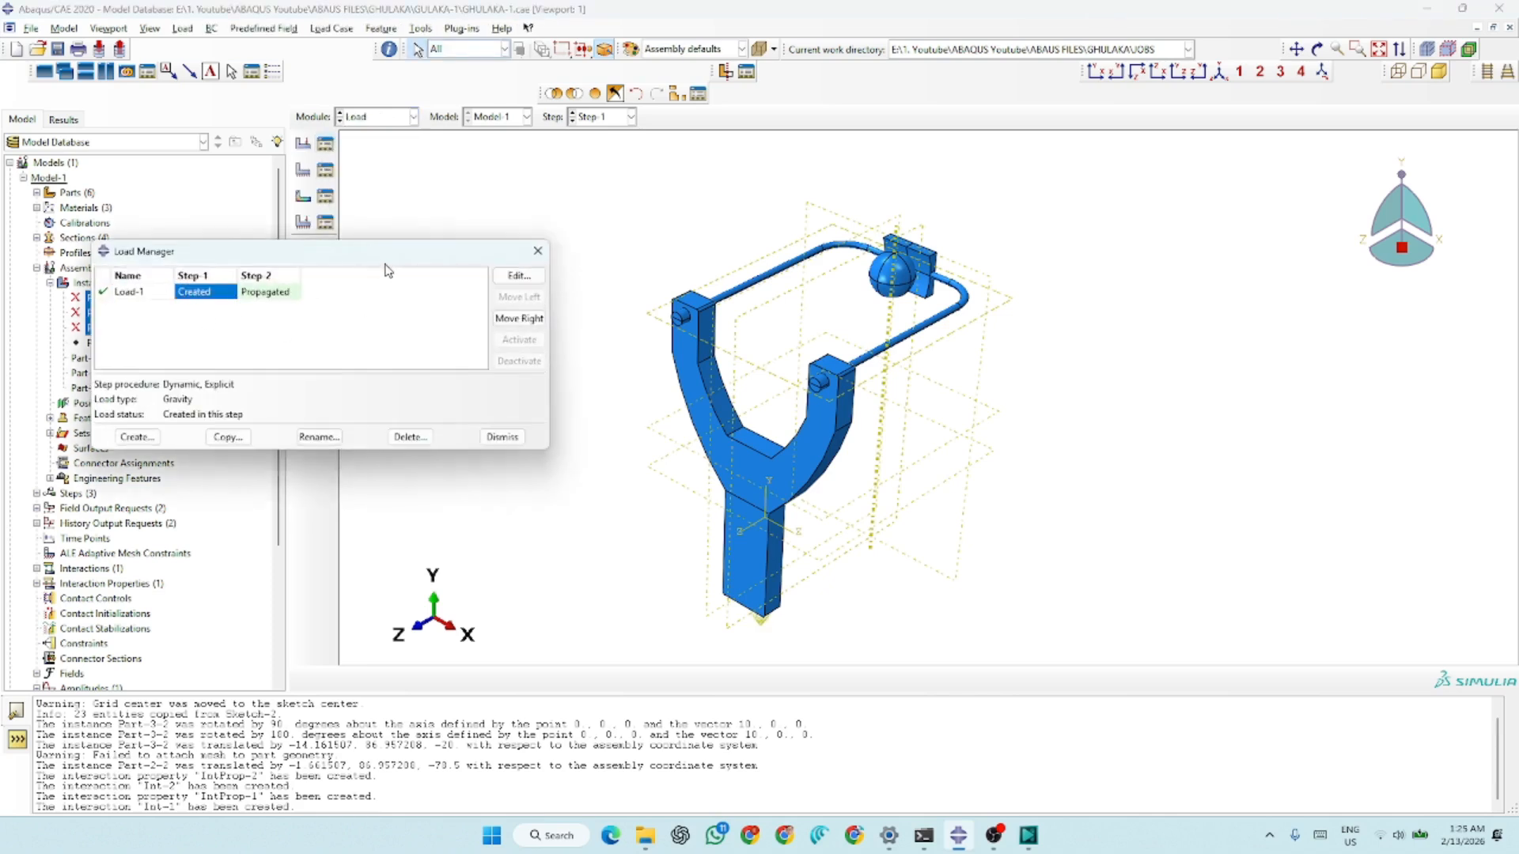
pyautogui.click(411, 437)
pyautogui.click(726, 435)
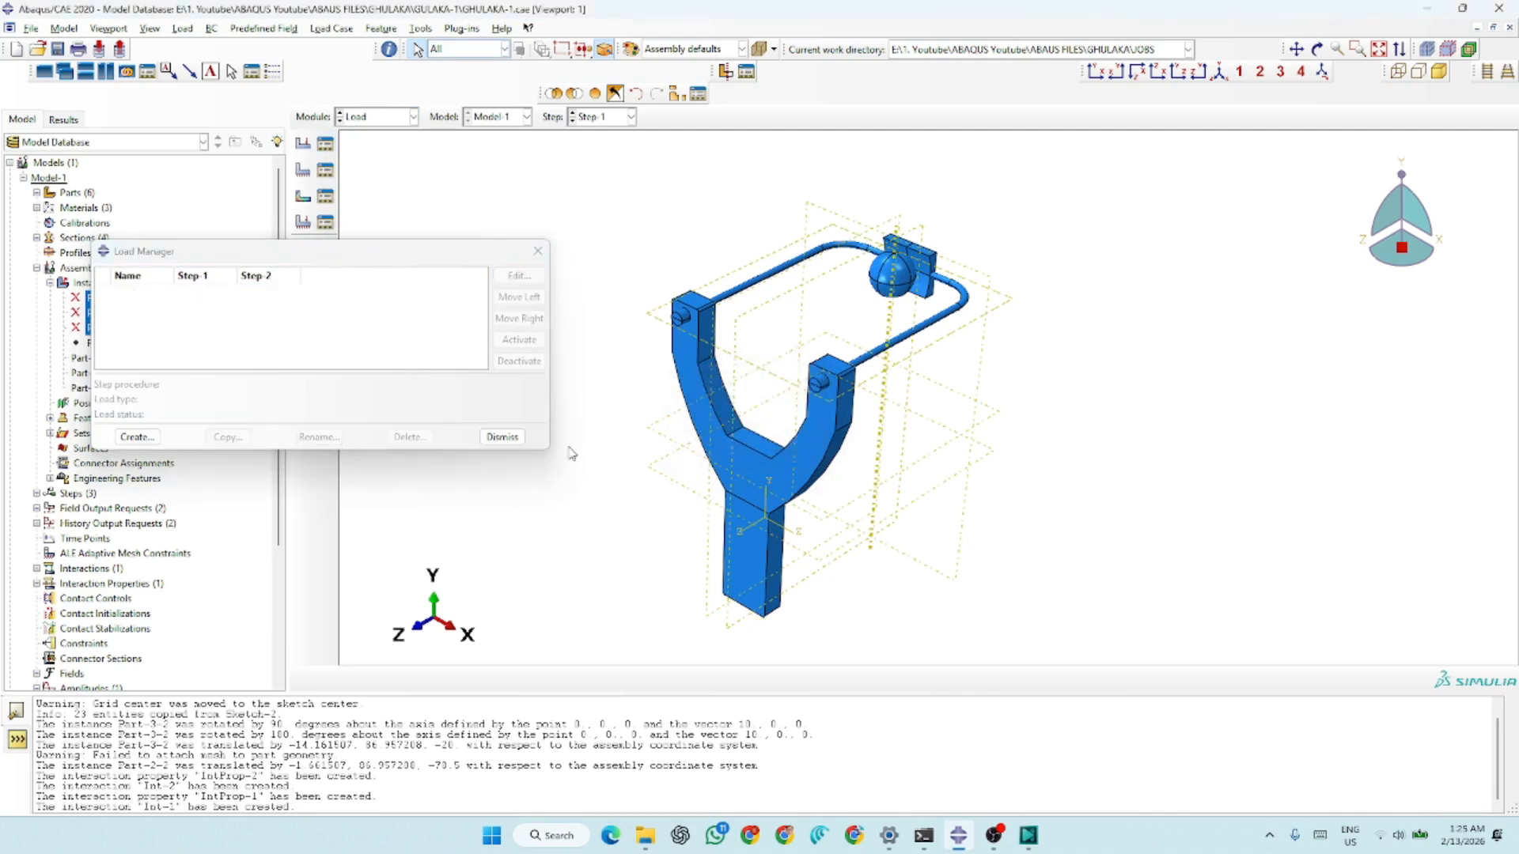
pyautogui.click(502, 437)
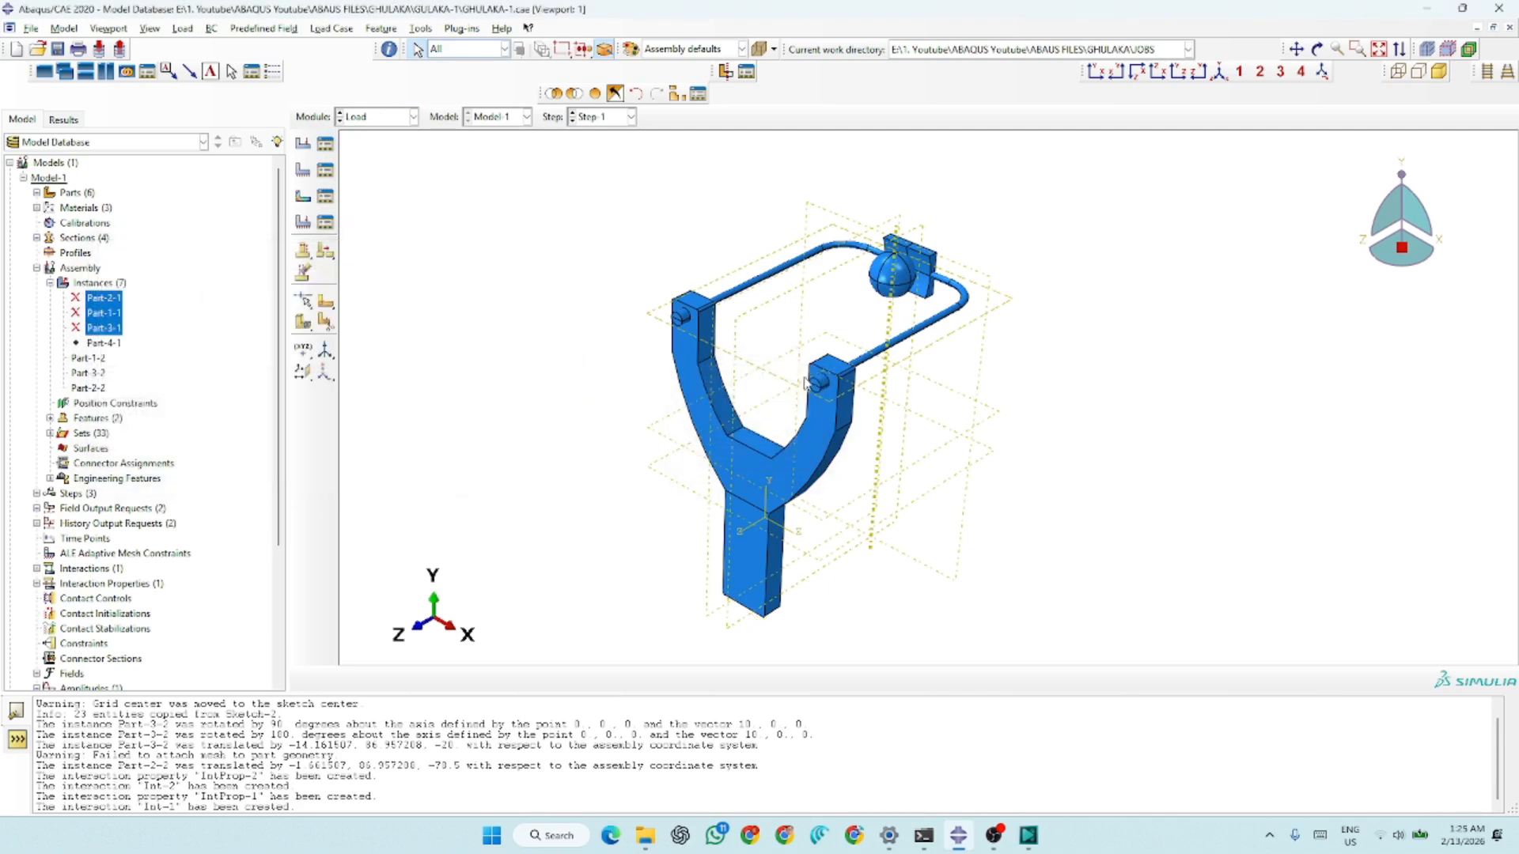
# Create a uniform gravity load on the whole model in Step-1 with Component 2 set to -9810
pyautogui.click(304, 148)
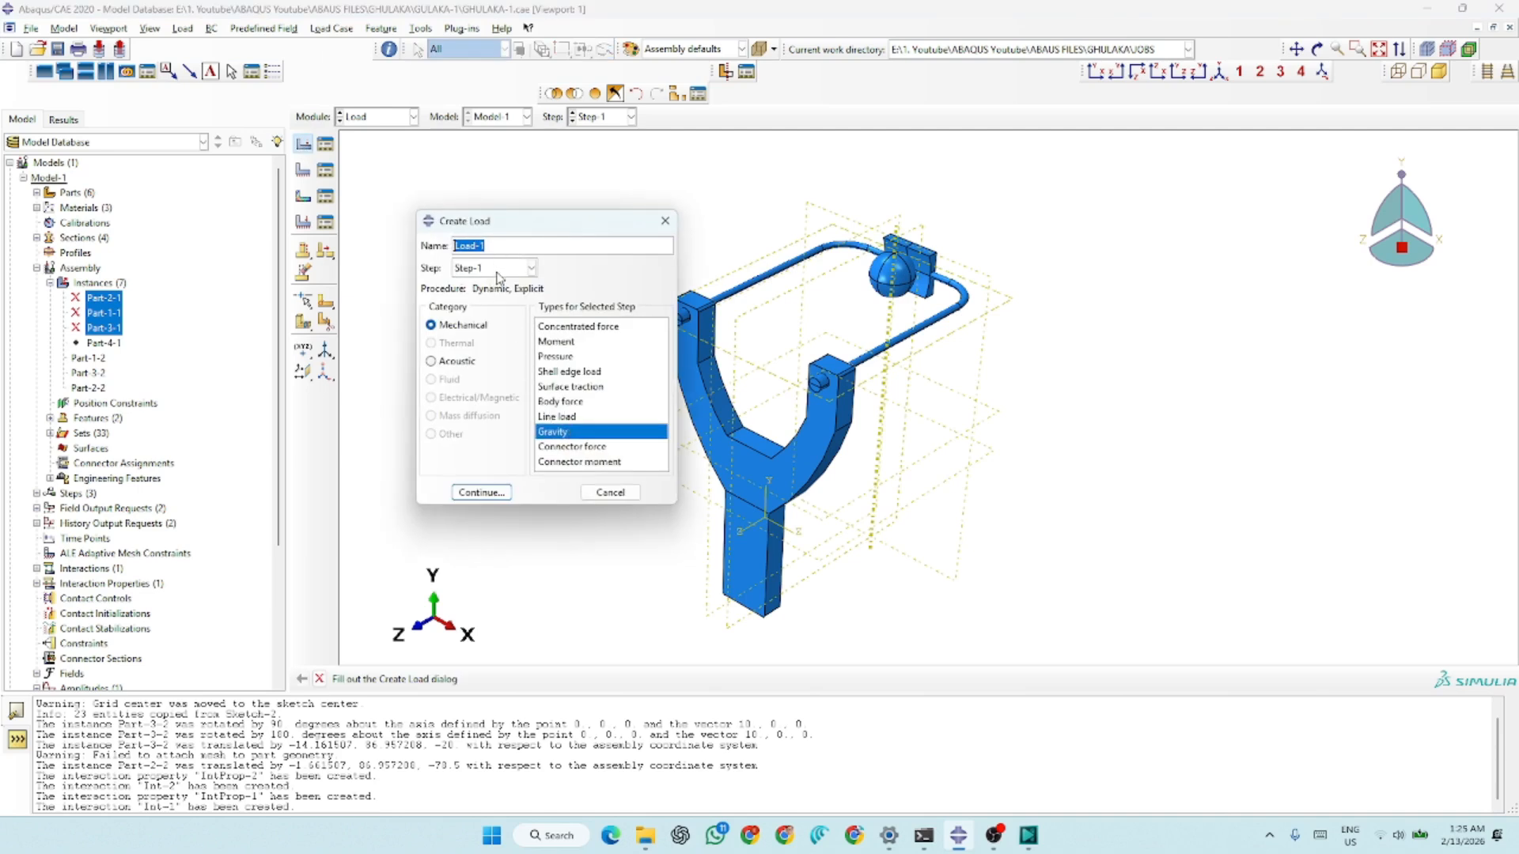
pyautogui.click(482, 492)
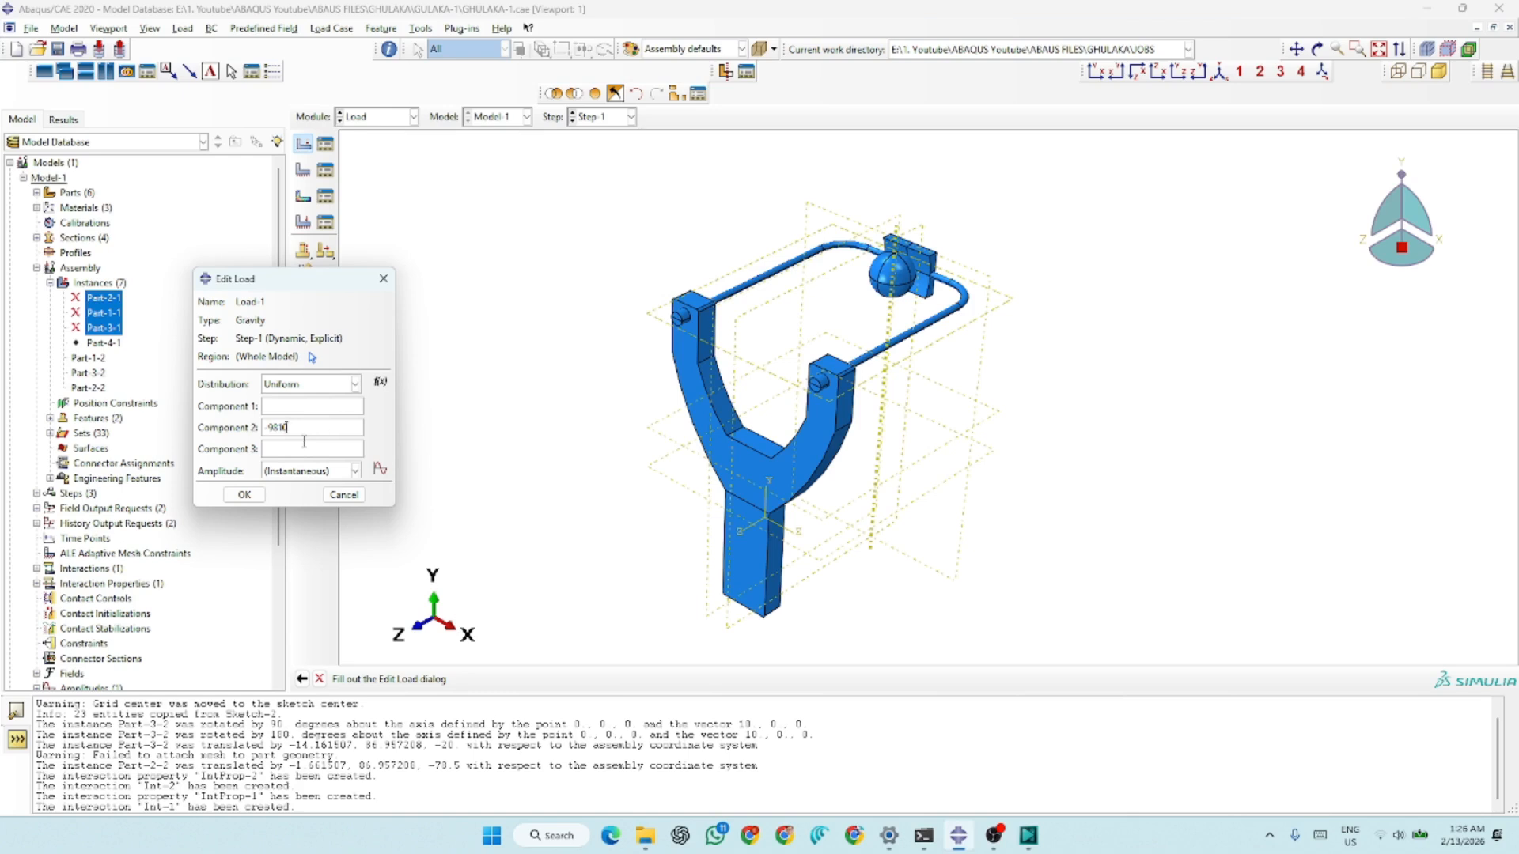
pyautogui.click(245, 495)
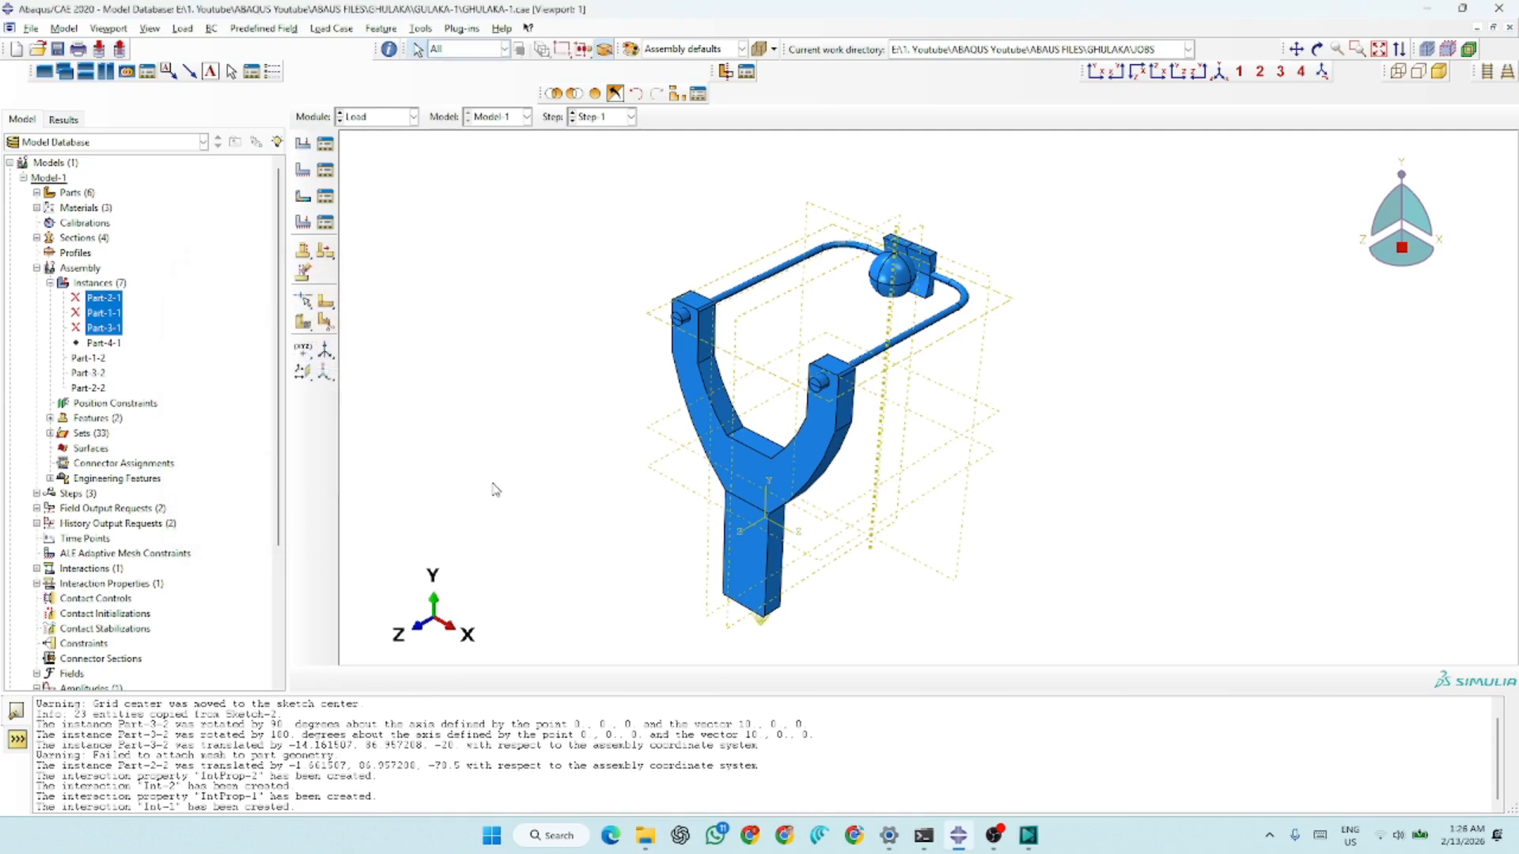
pyautogui.scroll(-3, 793, 526)
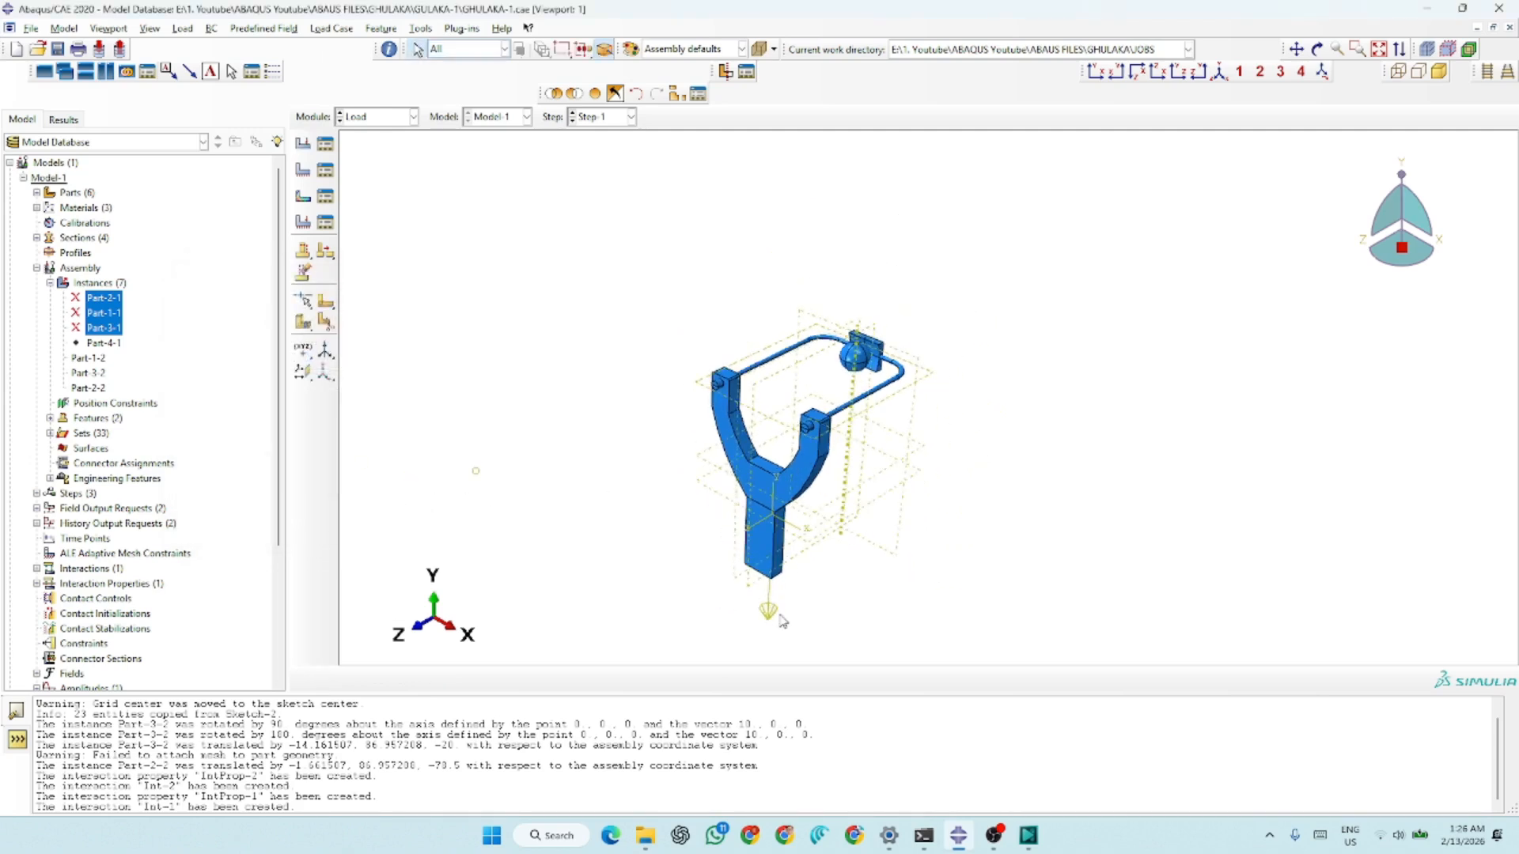
pyautogui.scroll(2, 774, 615)
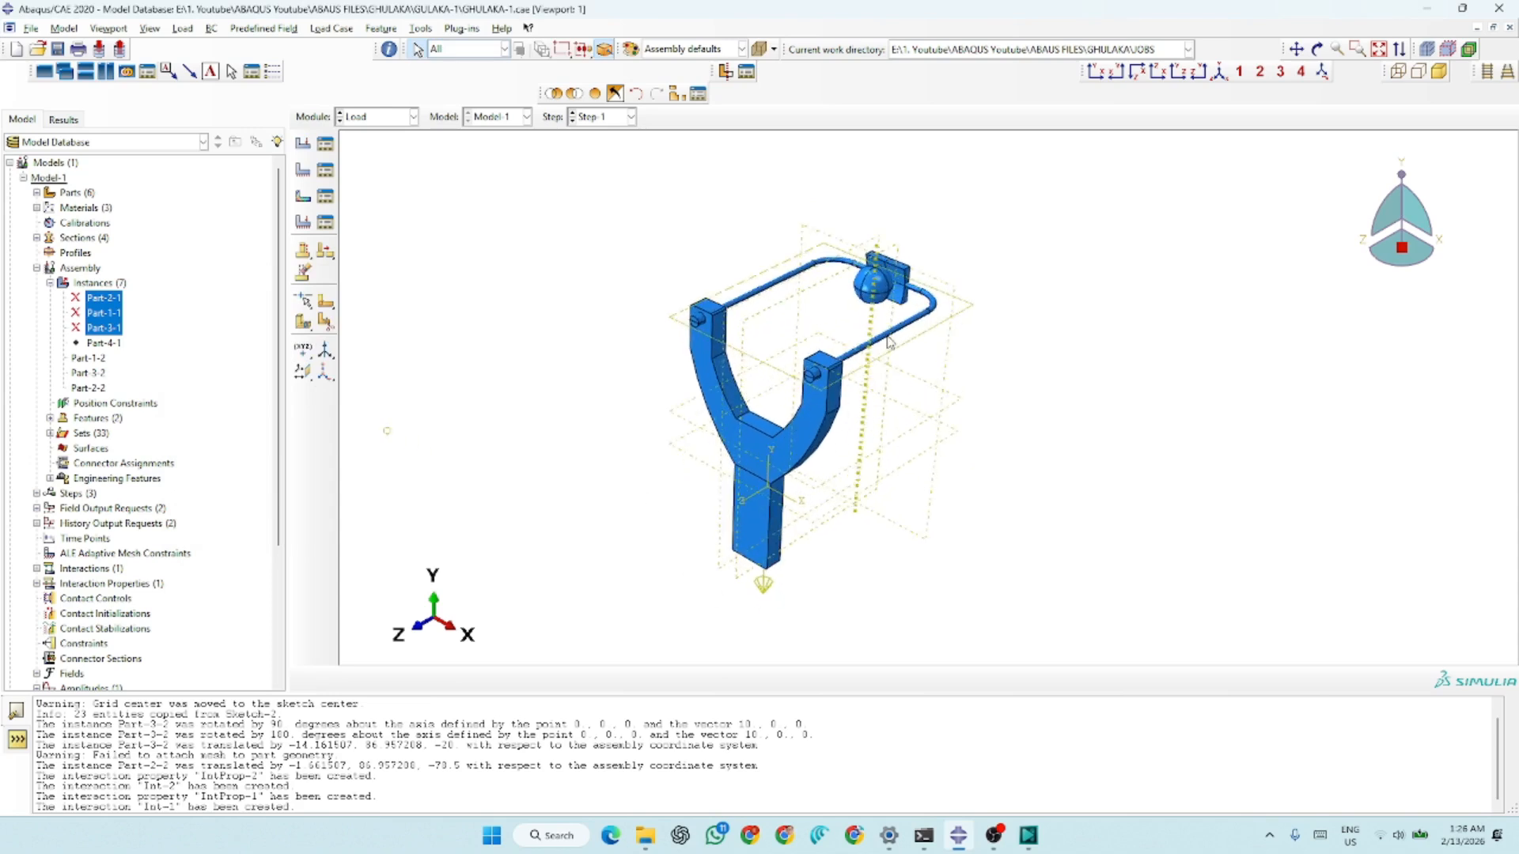
# Review the Step-1 encastre definition of boundary condition BC-1 and delete BC-1
pyautogui.click(325, 169)
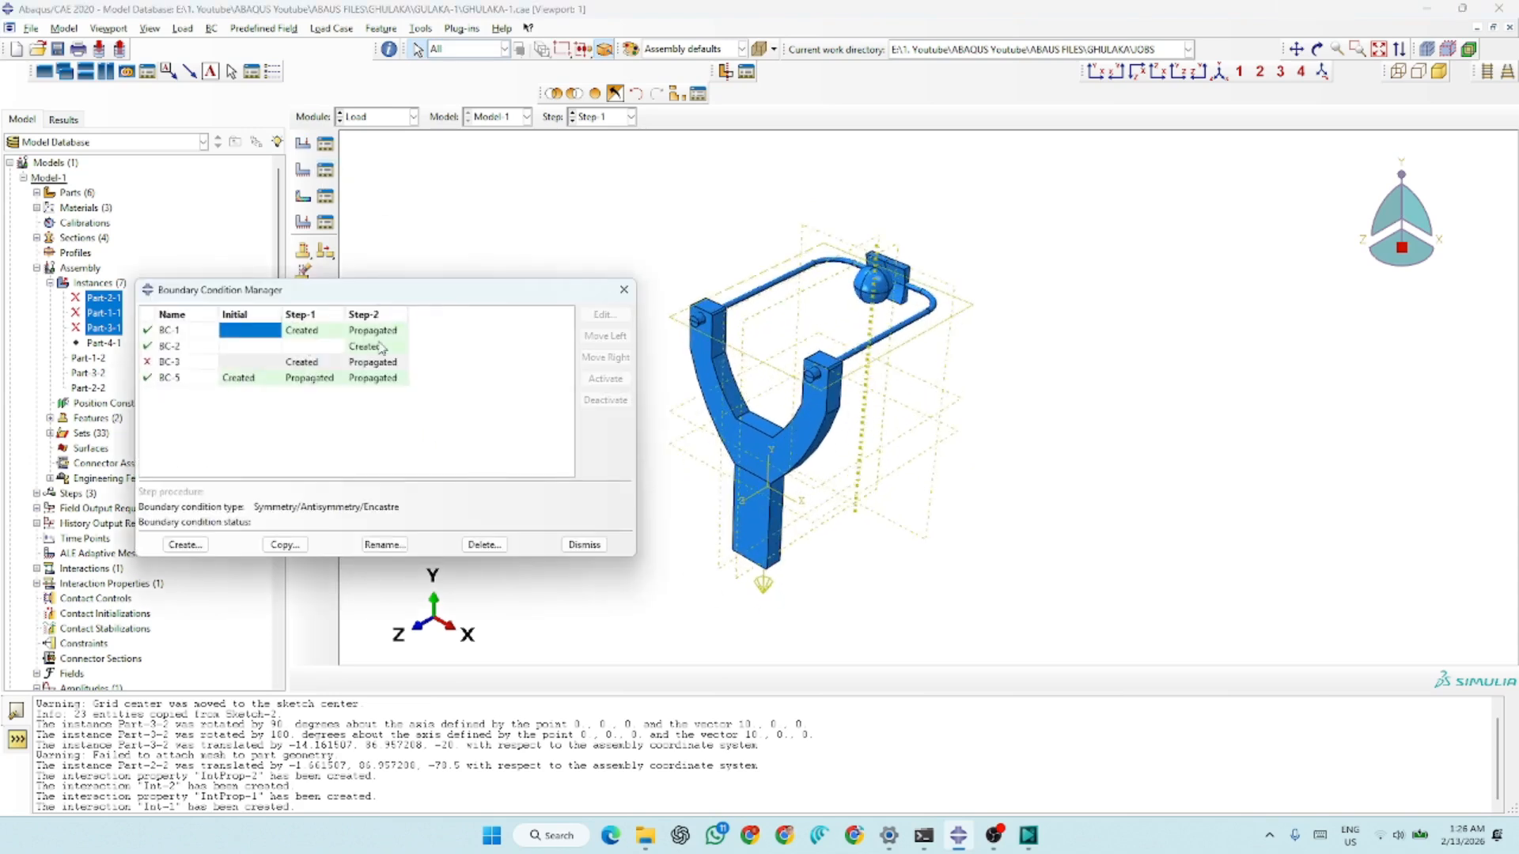
pyautogui.click(366, 332)
pyautogui.click(310, 332)
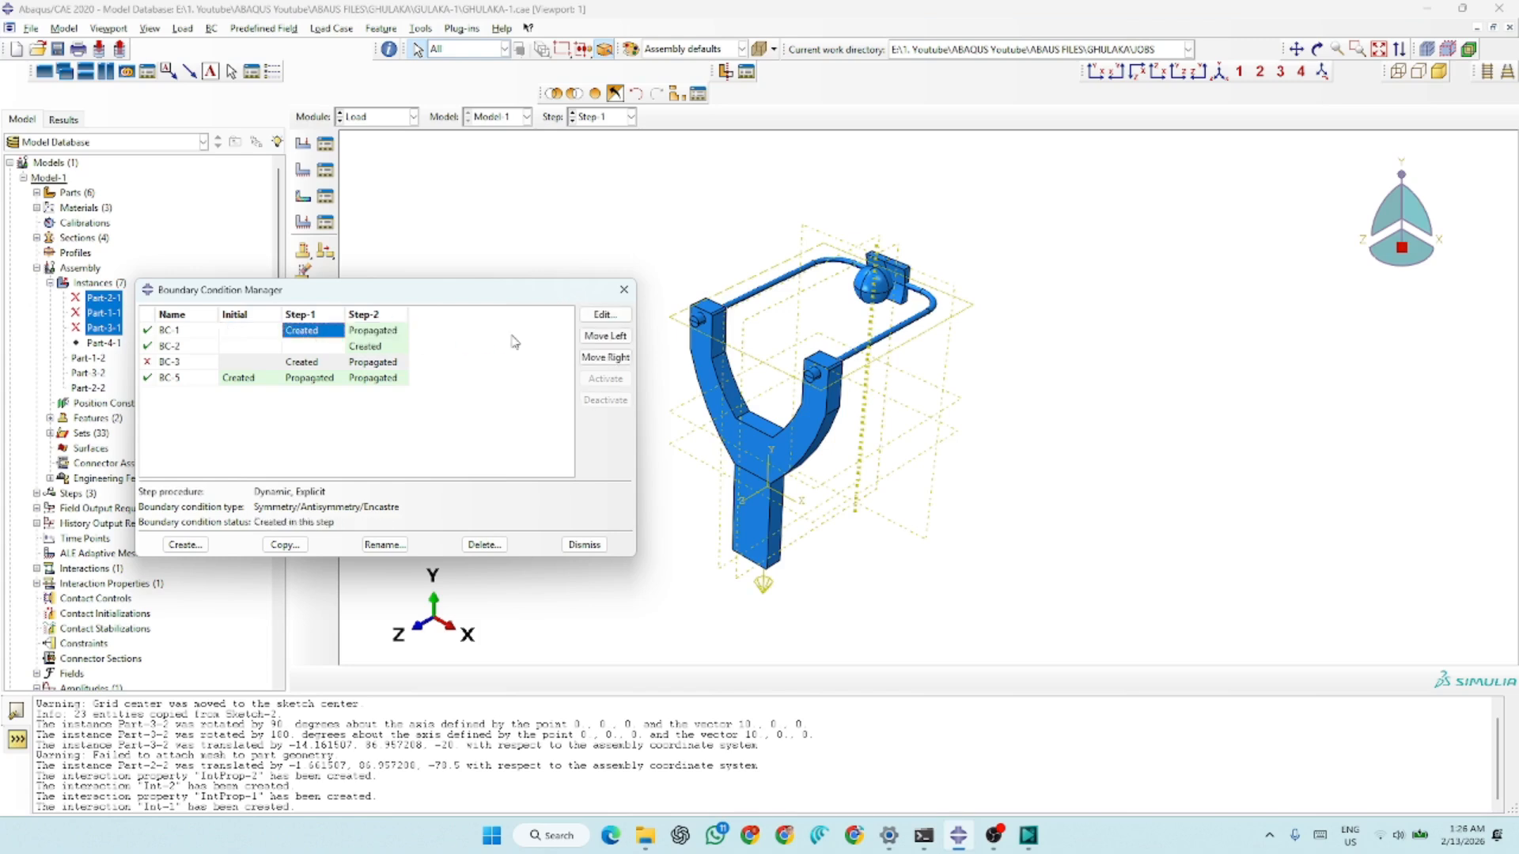
pyautogui.scroll(-2, 870, 493)
pyautogui.scroll(3, 807, 506)
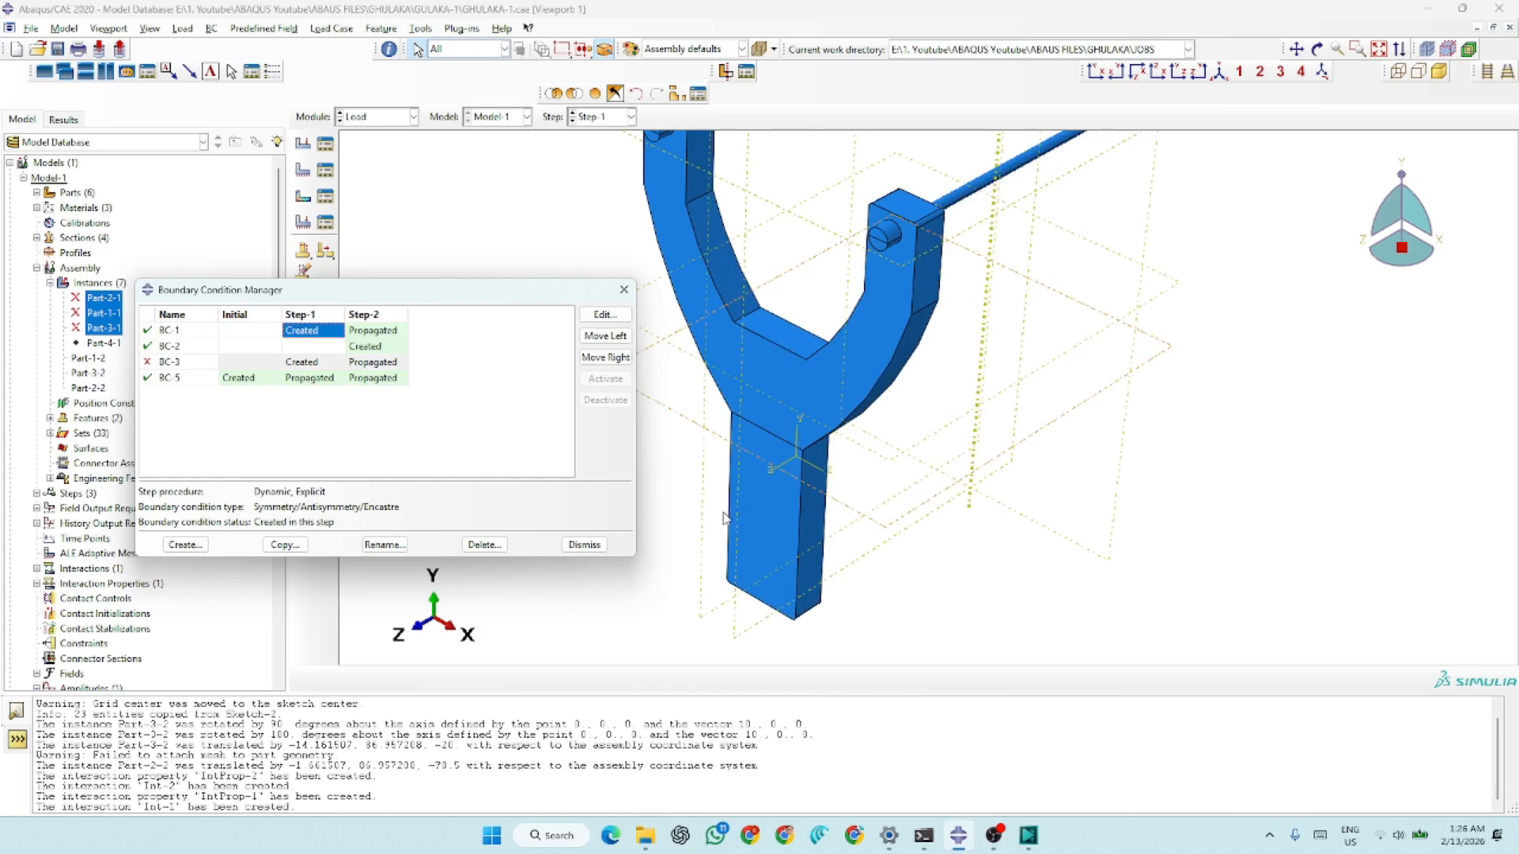
pyautogui.scroll(-3, 726, 518)
pyautogui.scroll(3, 833, 283)
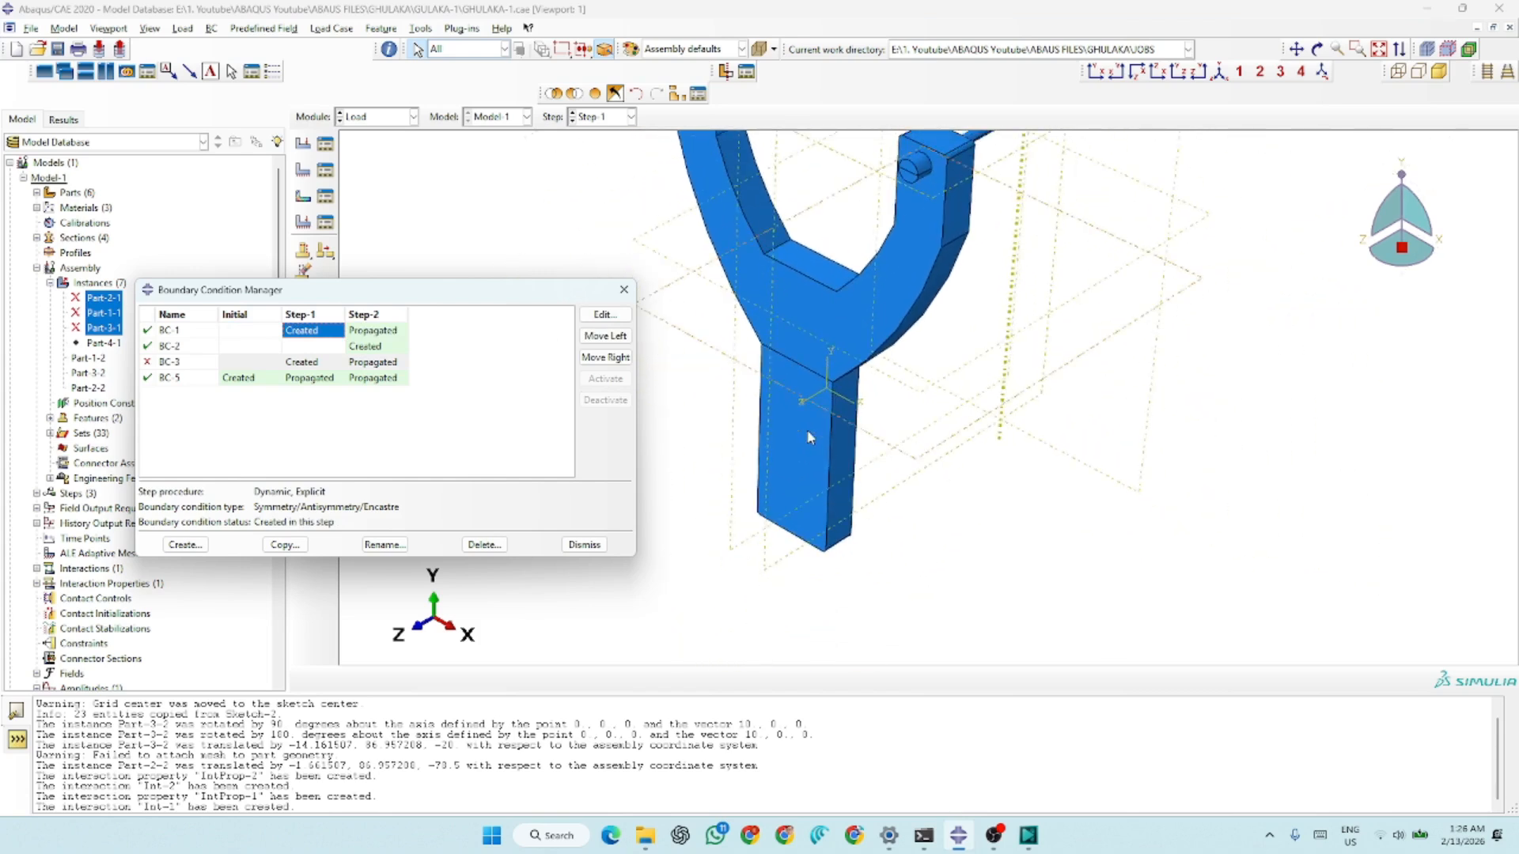
pyautogui.scroll(-2, 808, 438)
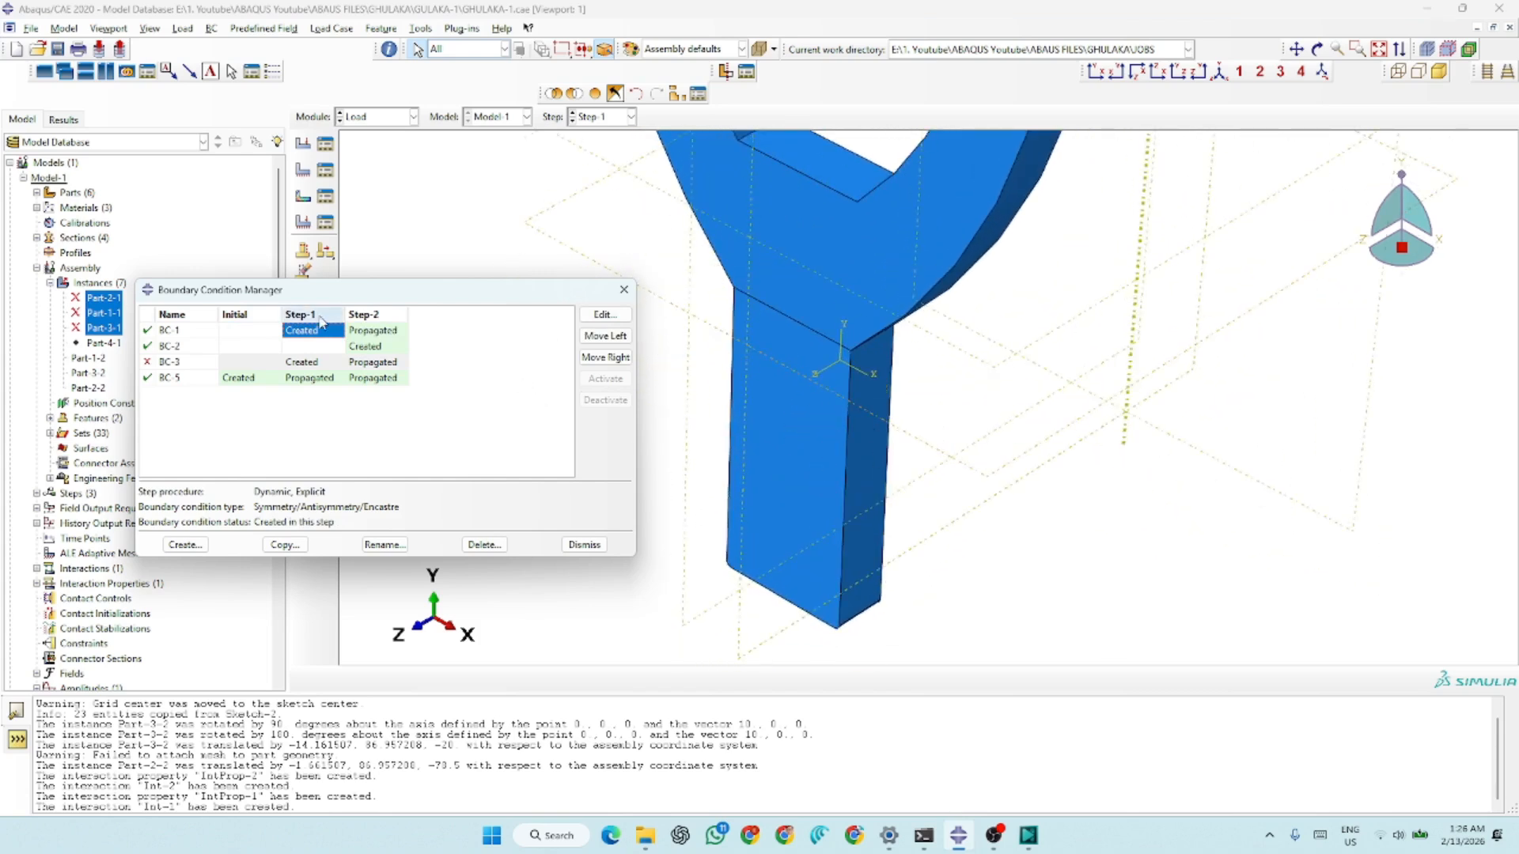
pyautogui.click(611, 315)
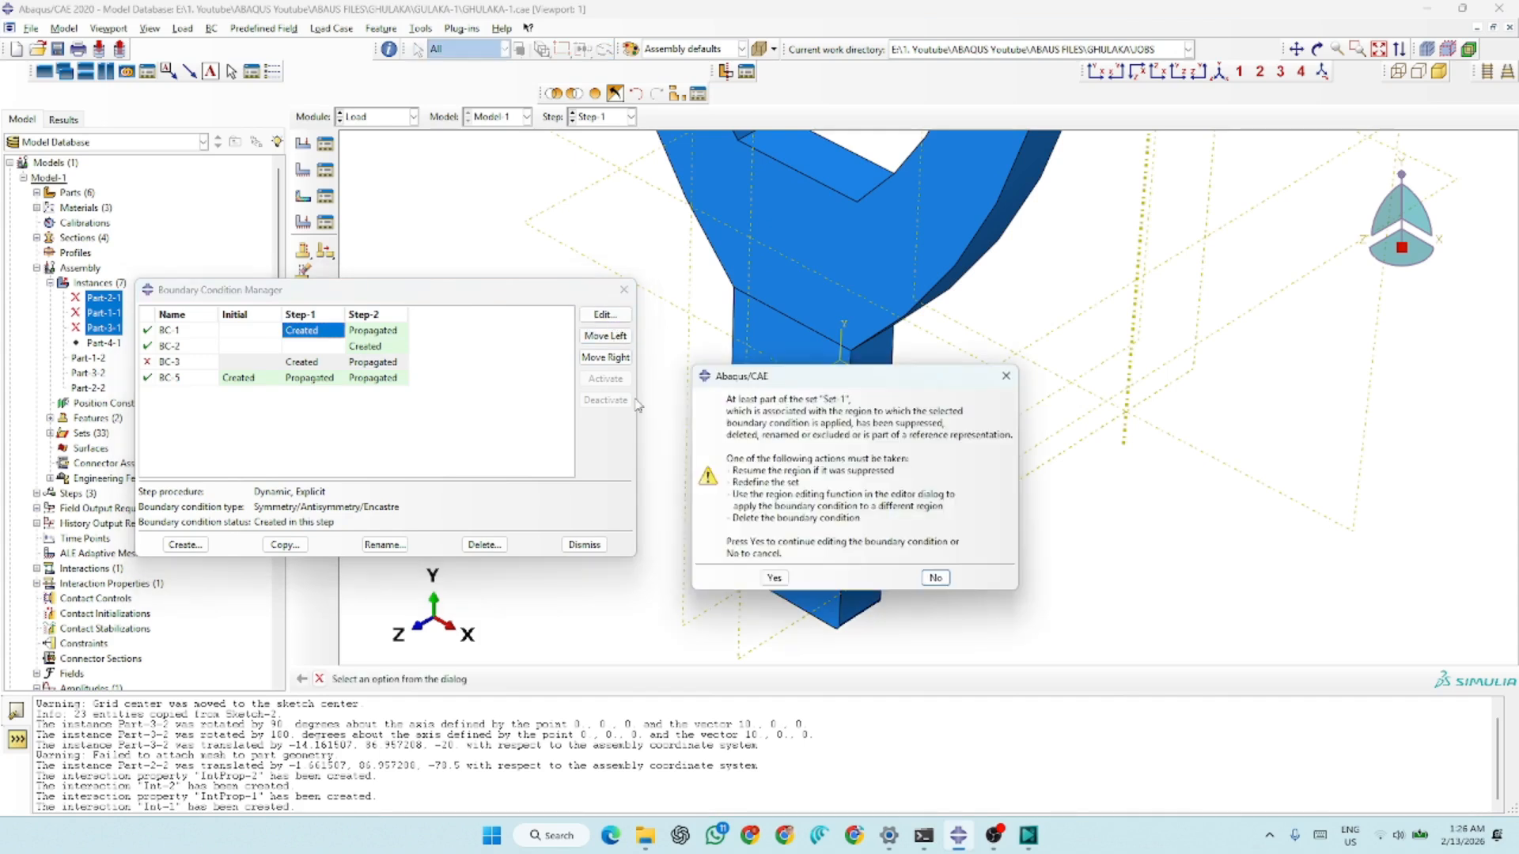
pyautogui.click(779, 577)
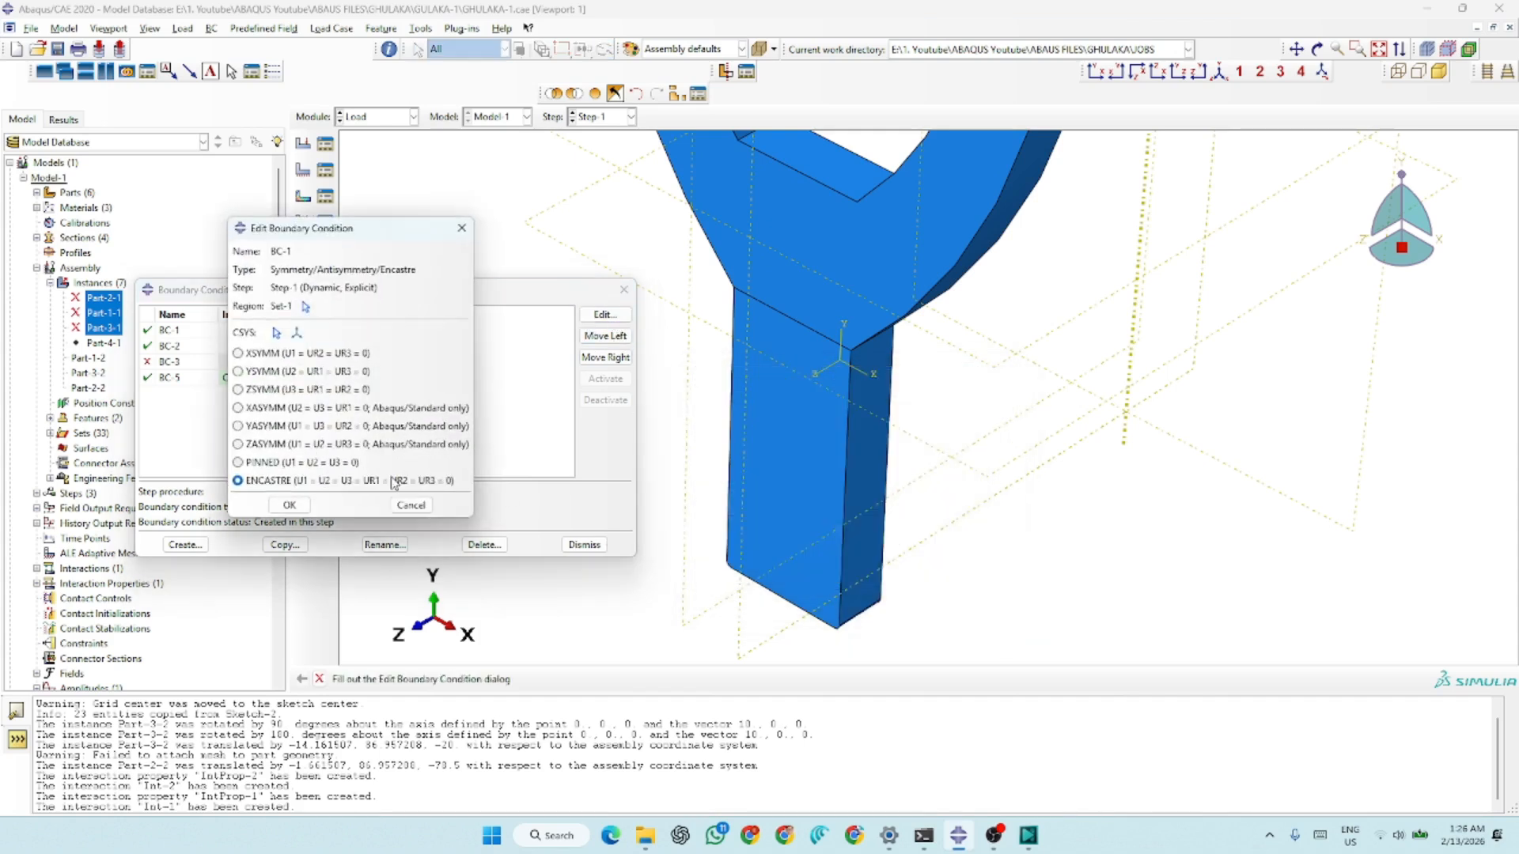
pyautogui.click(410, 504)
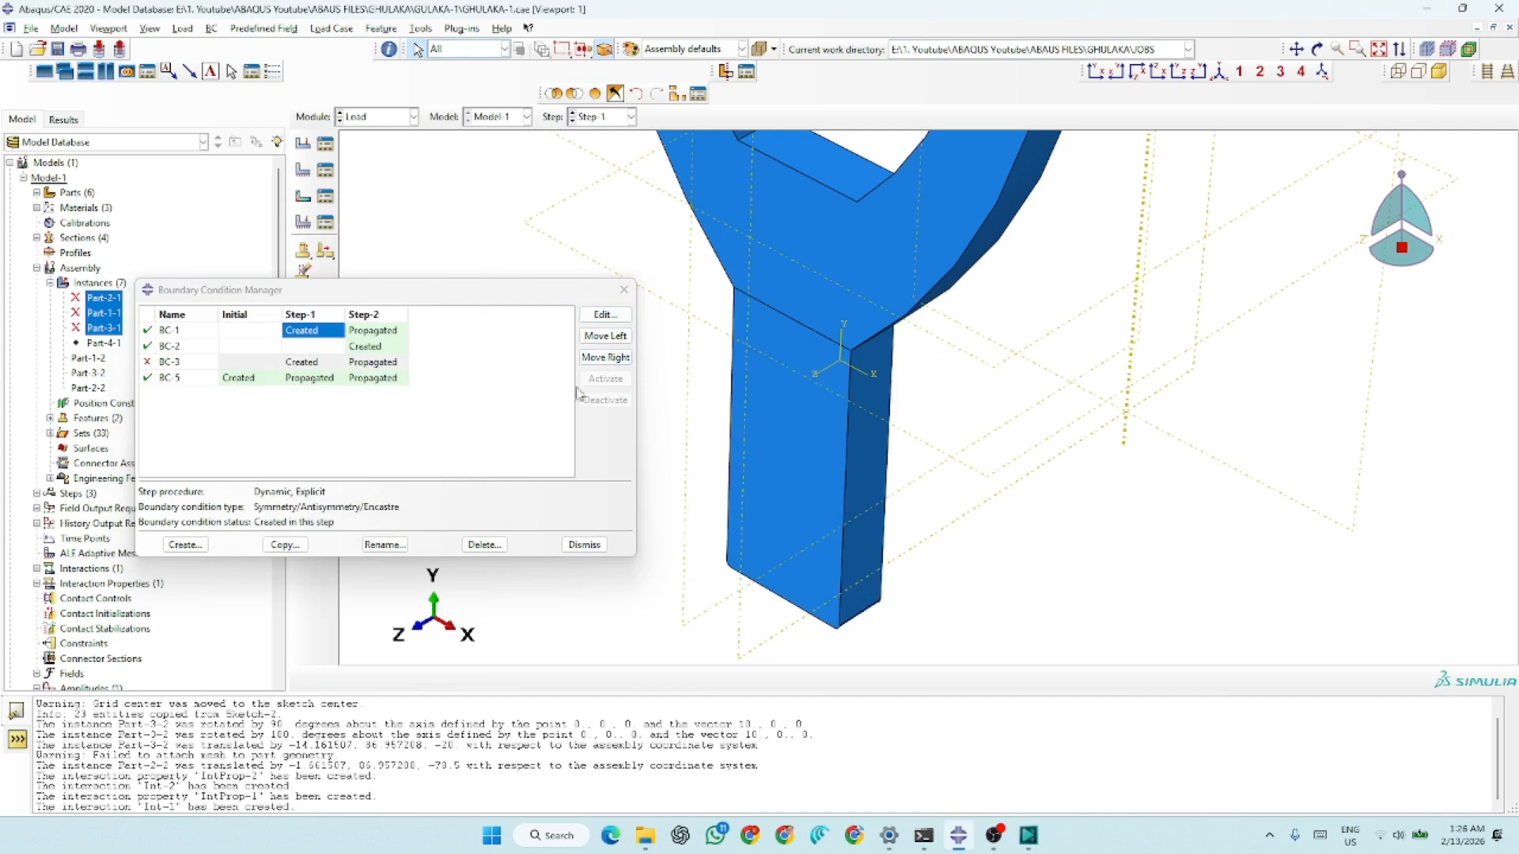
pyautogui.click(483, 544)
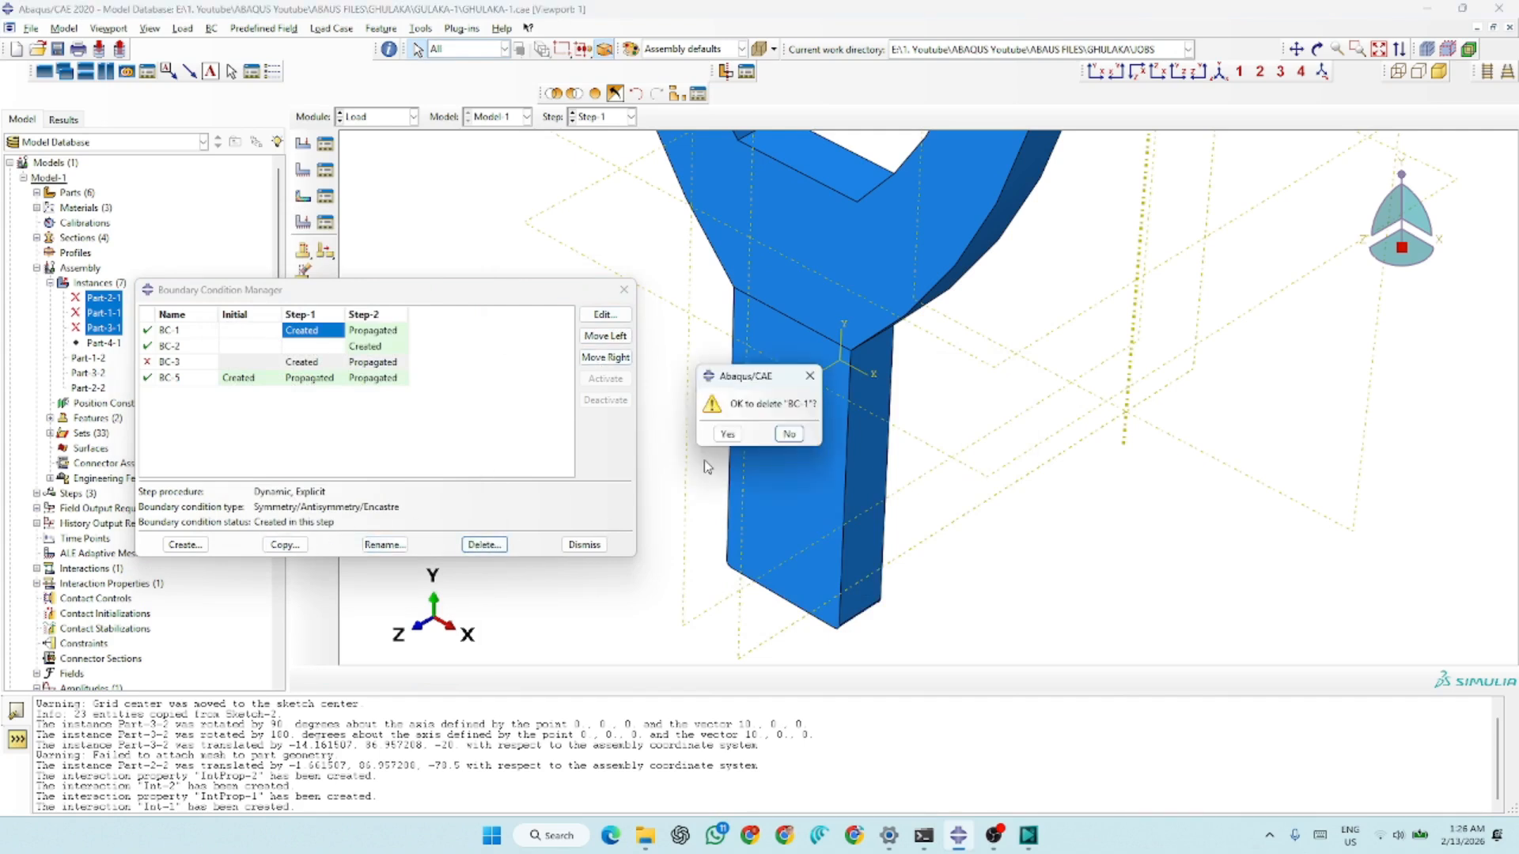
pyautogui.click(727, 434)
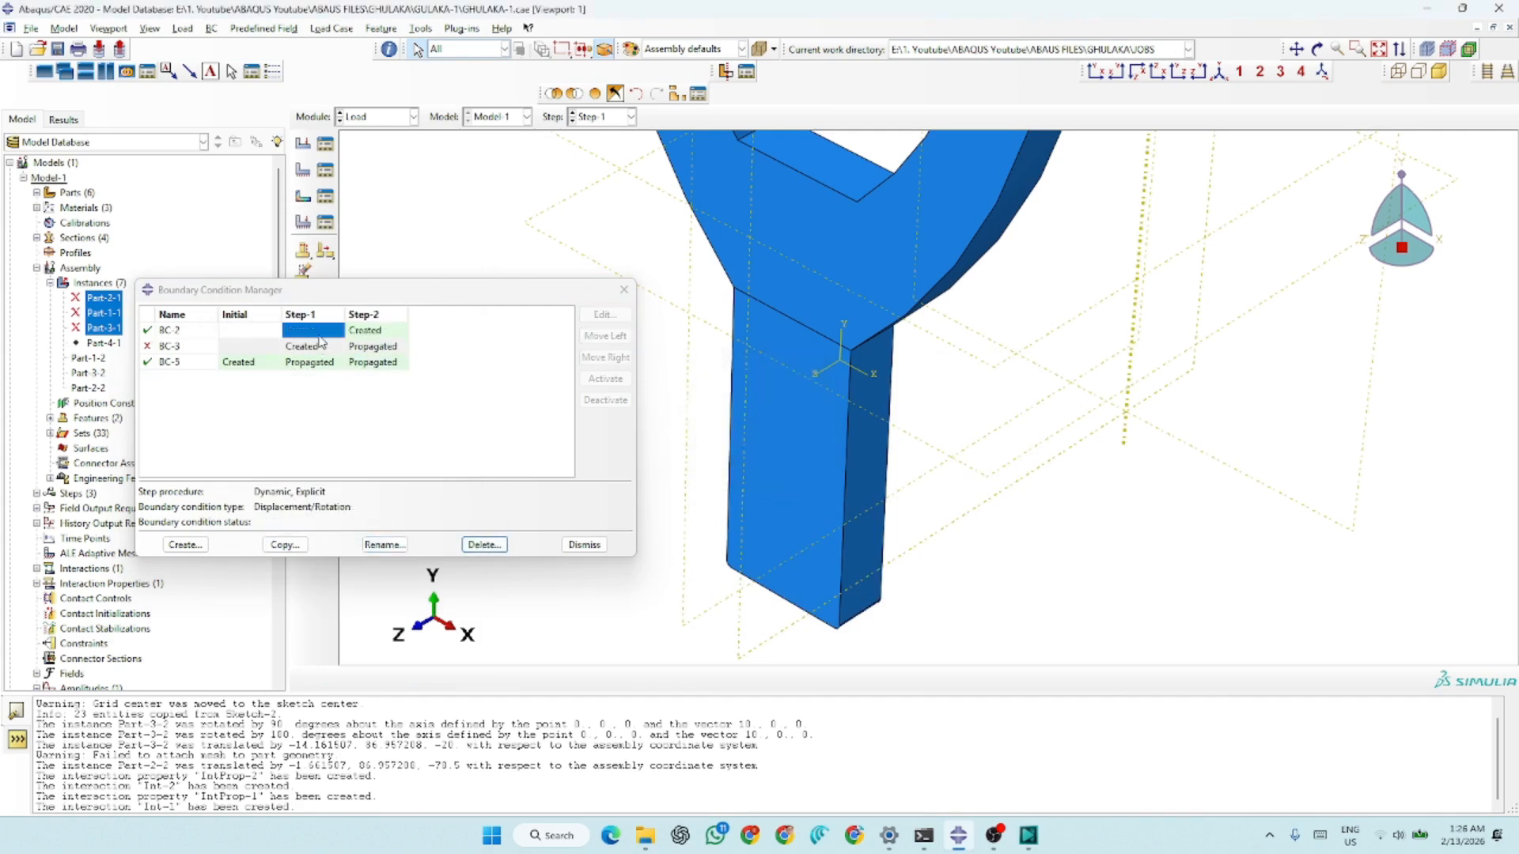
# Delete the remaining boundary conditions BC-5, BC-3 and BC-2
pyautogui.click(358, 349)
pyautogui.click(367, 362)
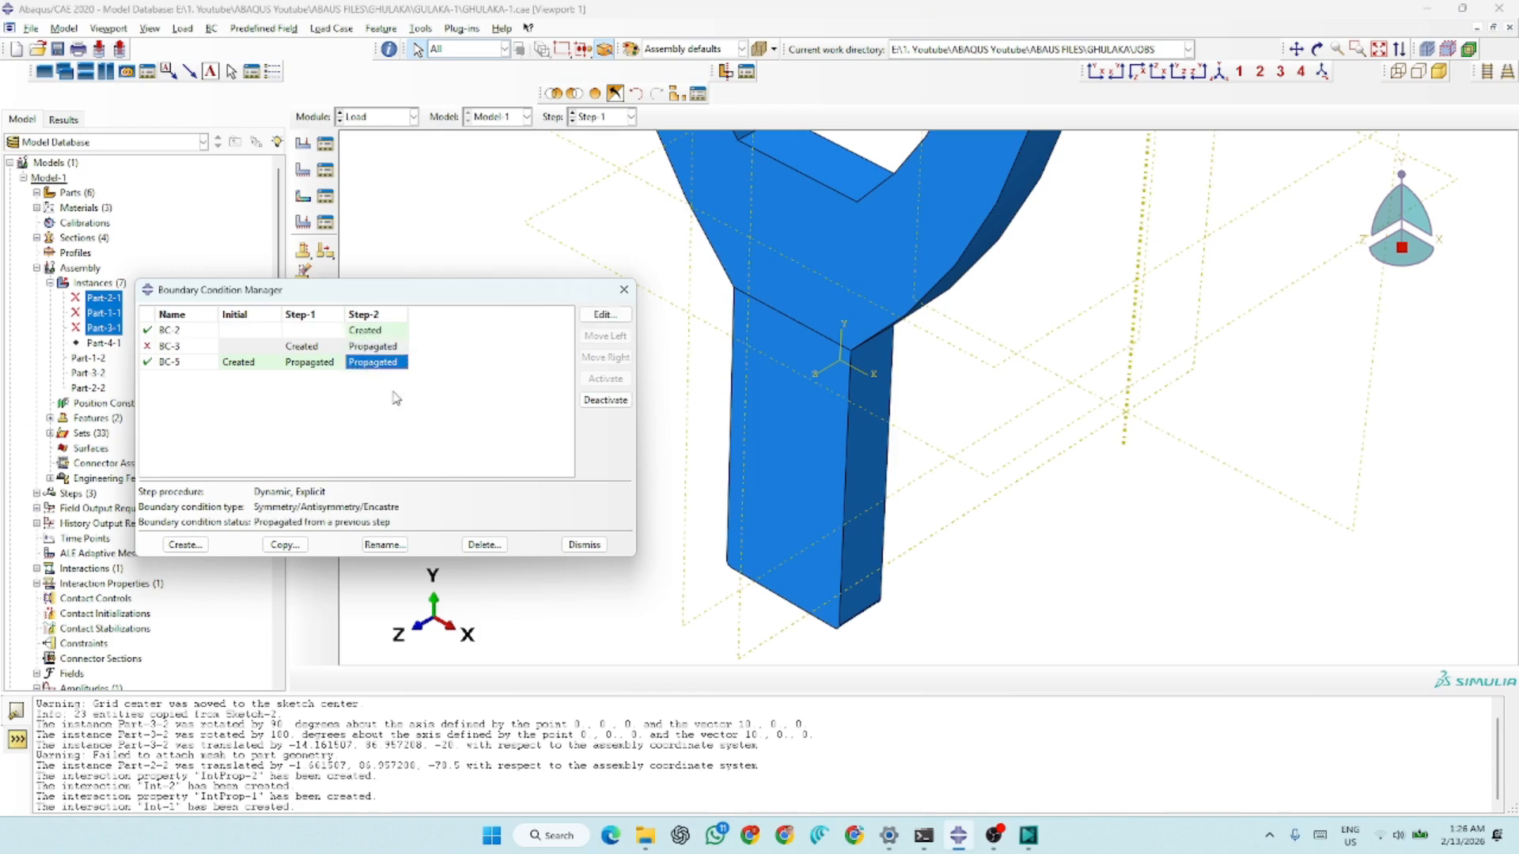
pyautogui.click(474, 543)
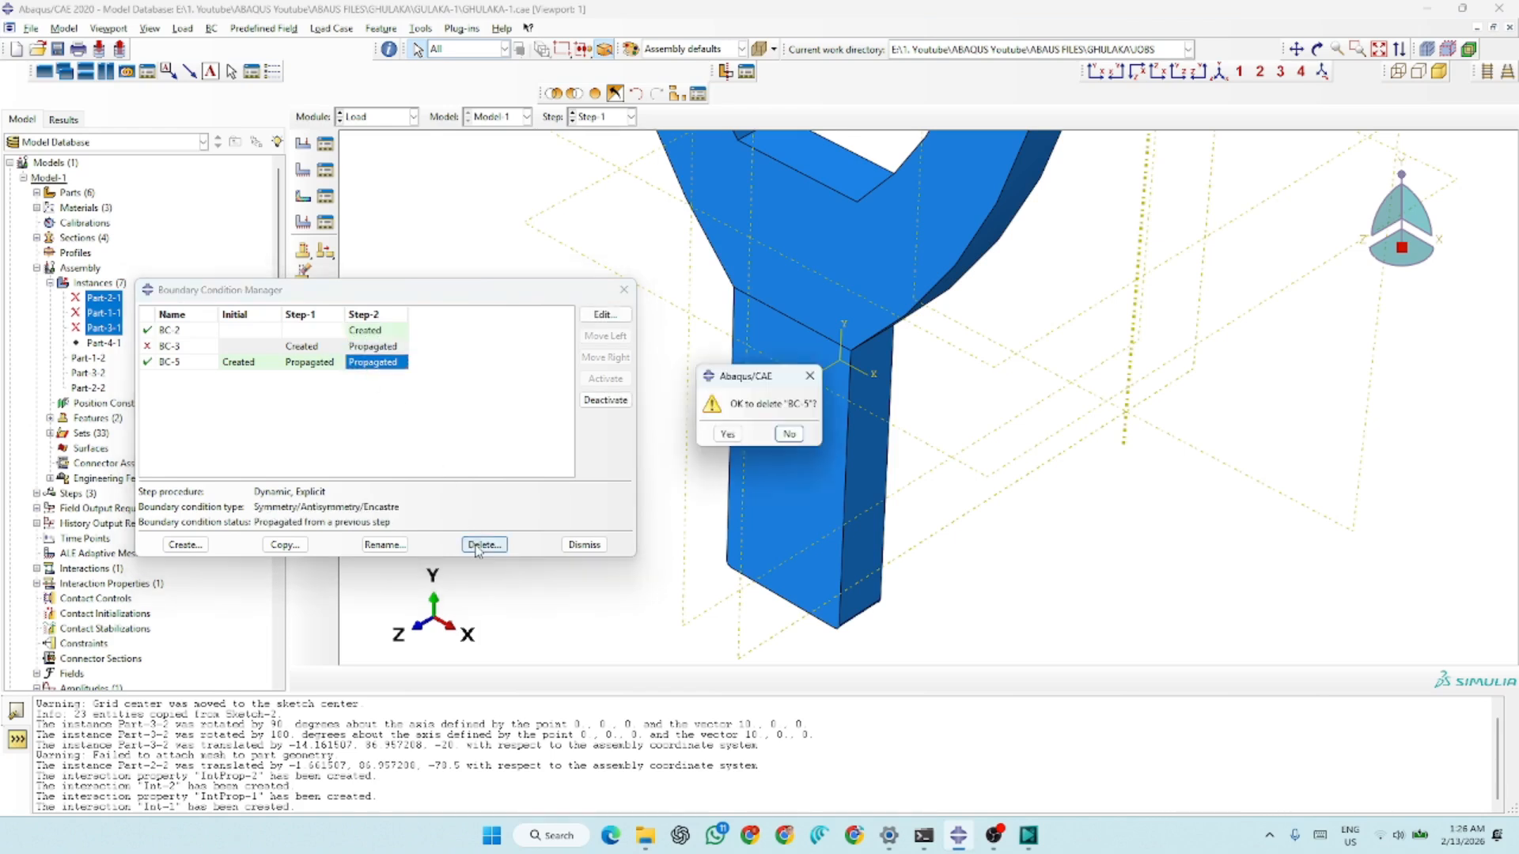
pyautogui.click(726, 434)
pyautogui.click(484, 544)
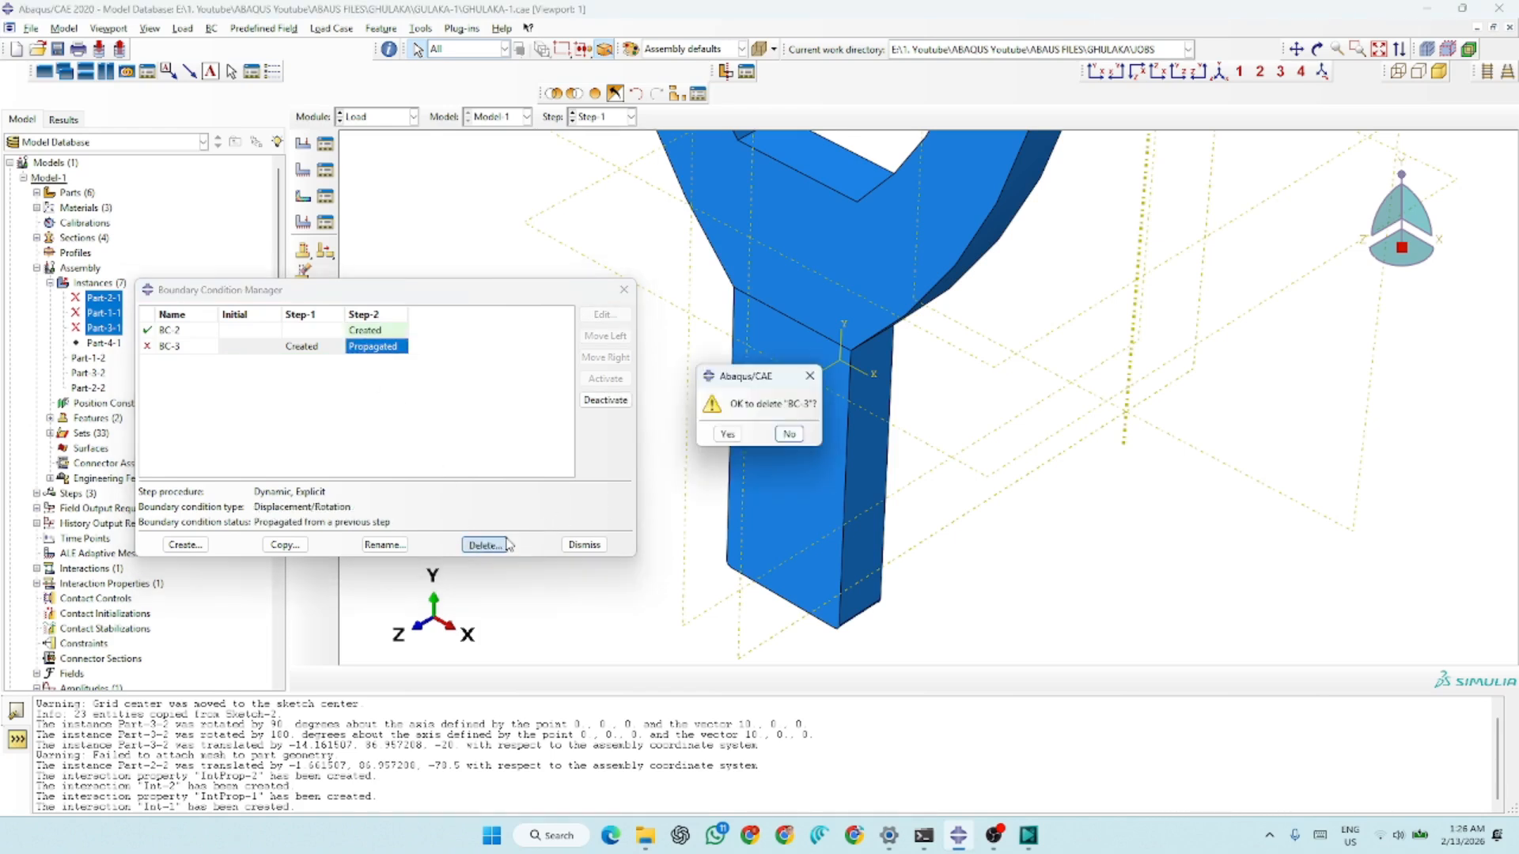
pyautogui.click(726, 435)
pyautogui.click(498, 542)
pyautogui.click(726, 435)
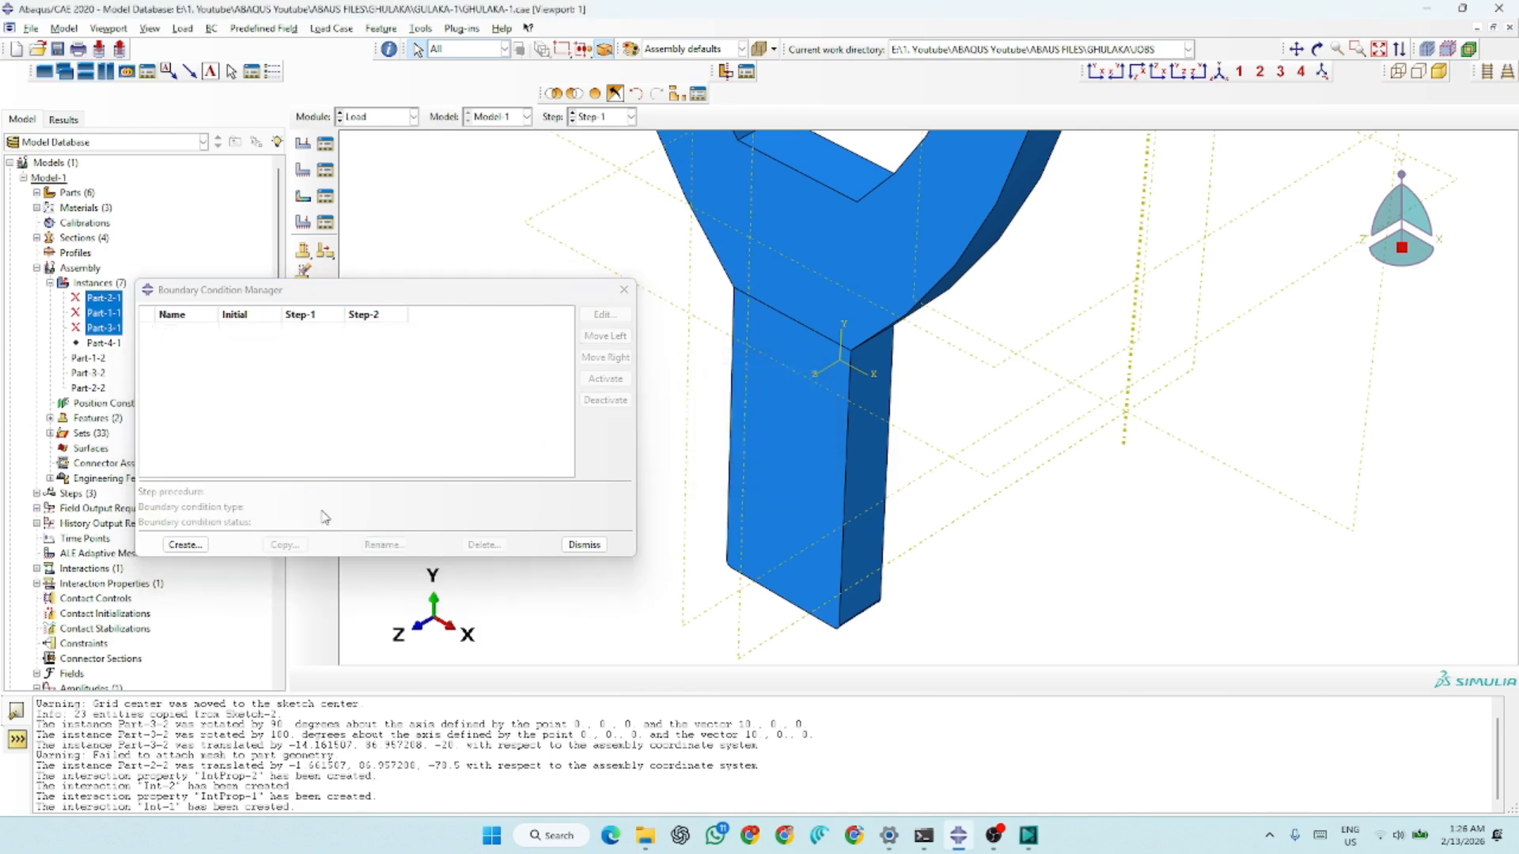
# Create an encastre boundary condition BC-1 in Step-1 on the lower handle block of the slingshot
pyautogui.click(181, 546)
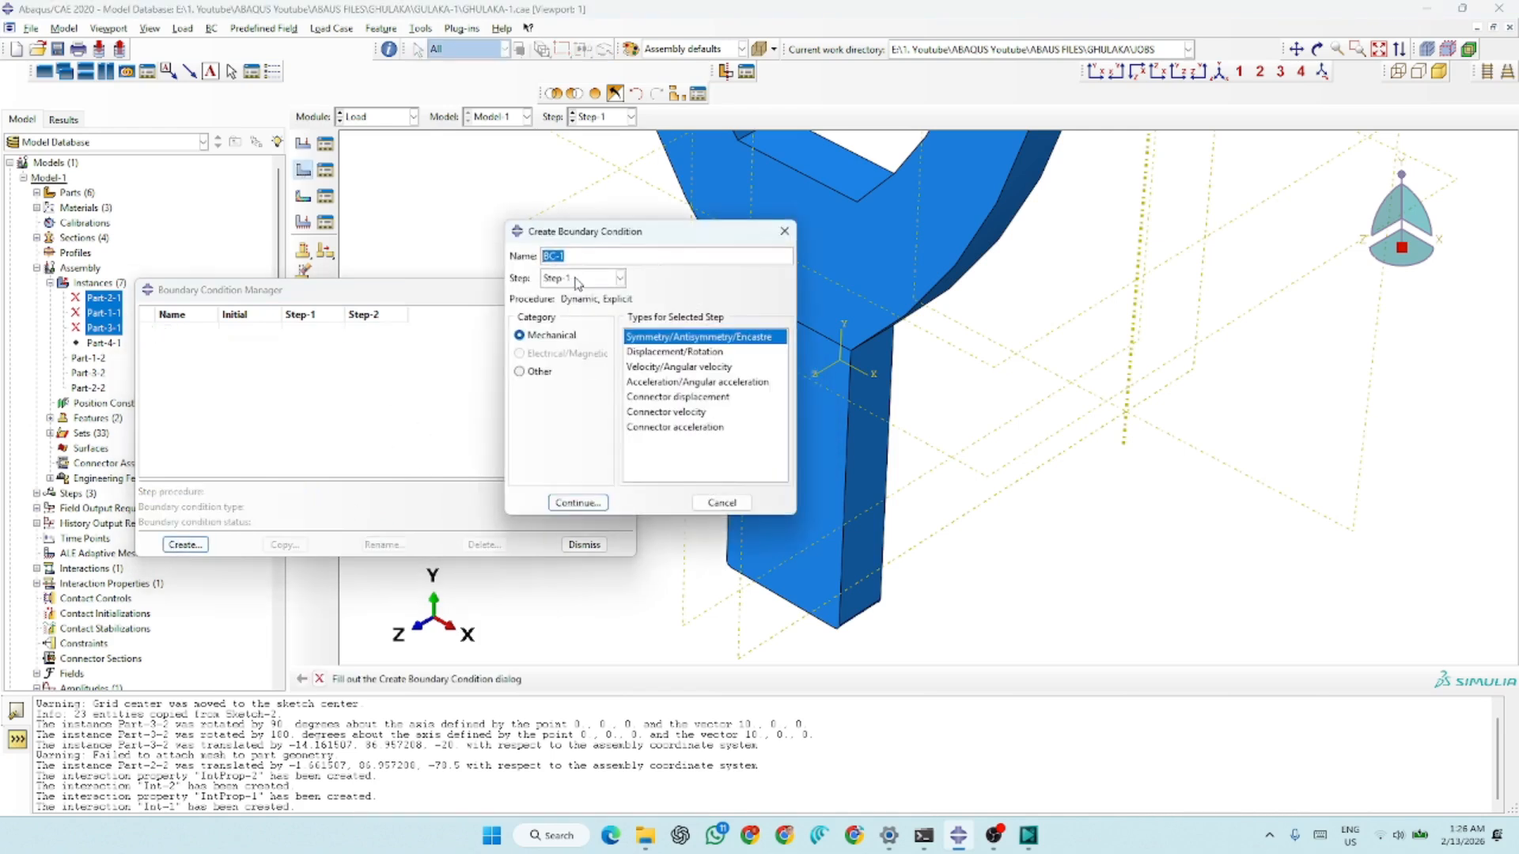
pyautogui.moveTo(655, 242); pyautogui.dragTo(440, 280)
pyautogui.click(381, 320)
pyautogui.click(374, 346)
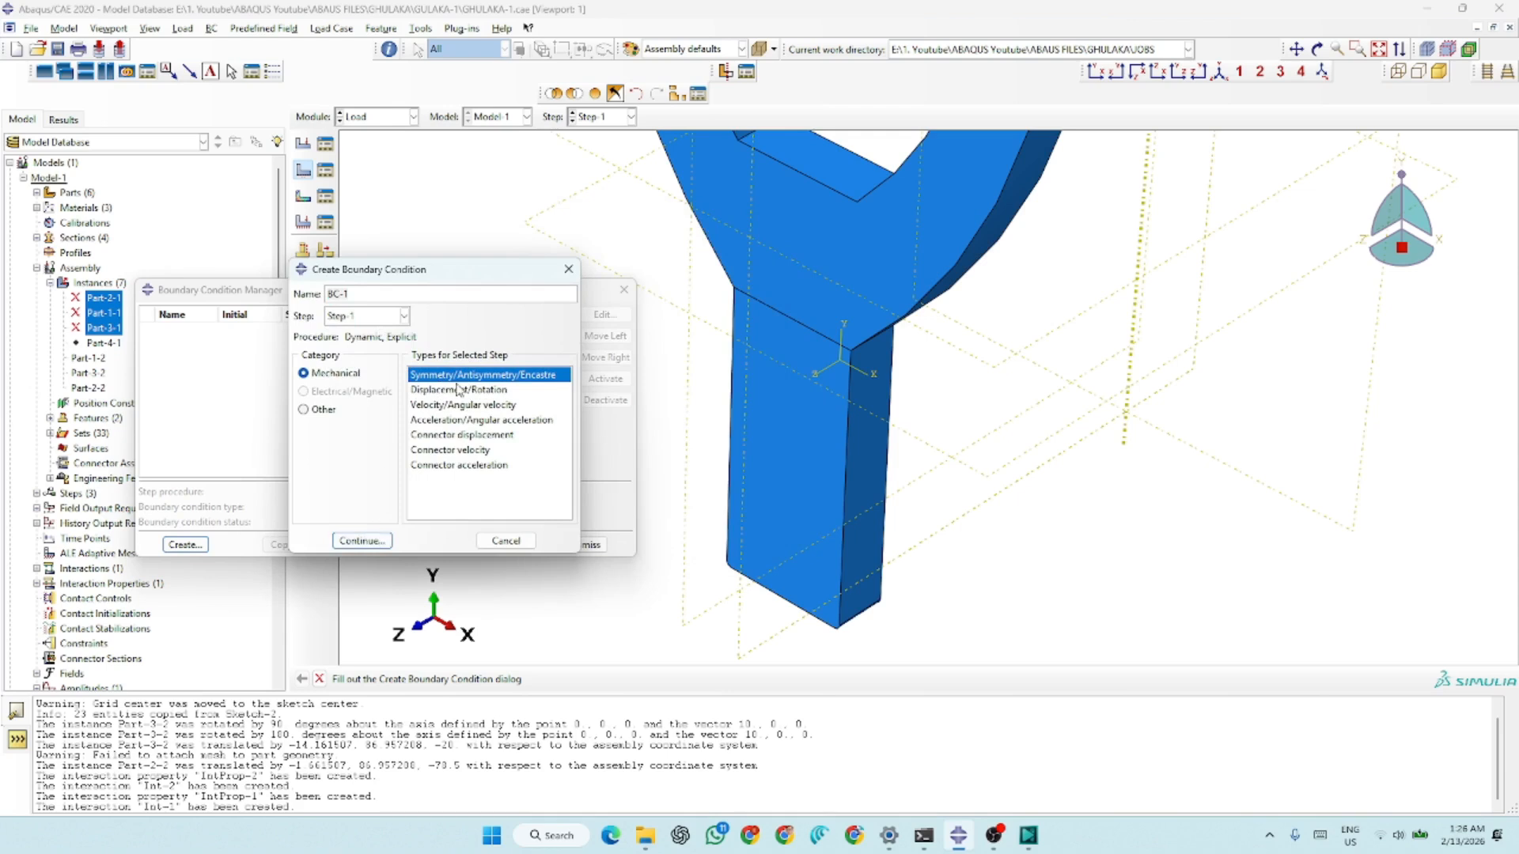
pyautogui.click(377, 537)
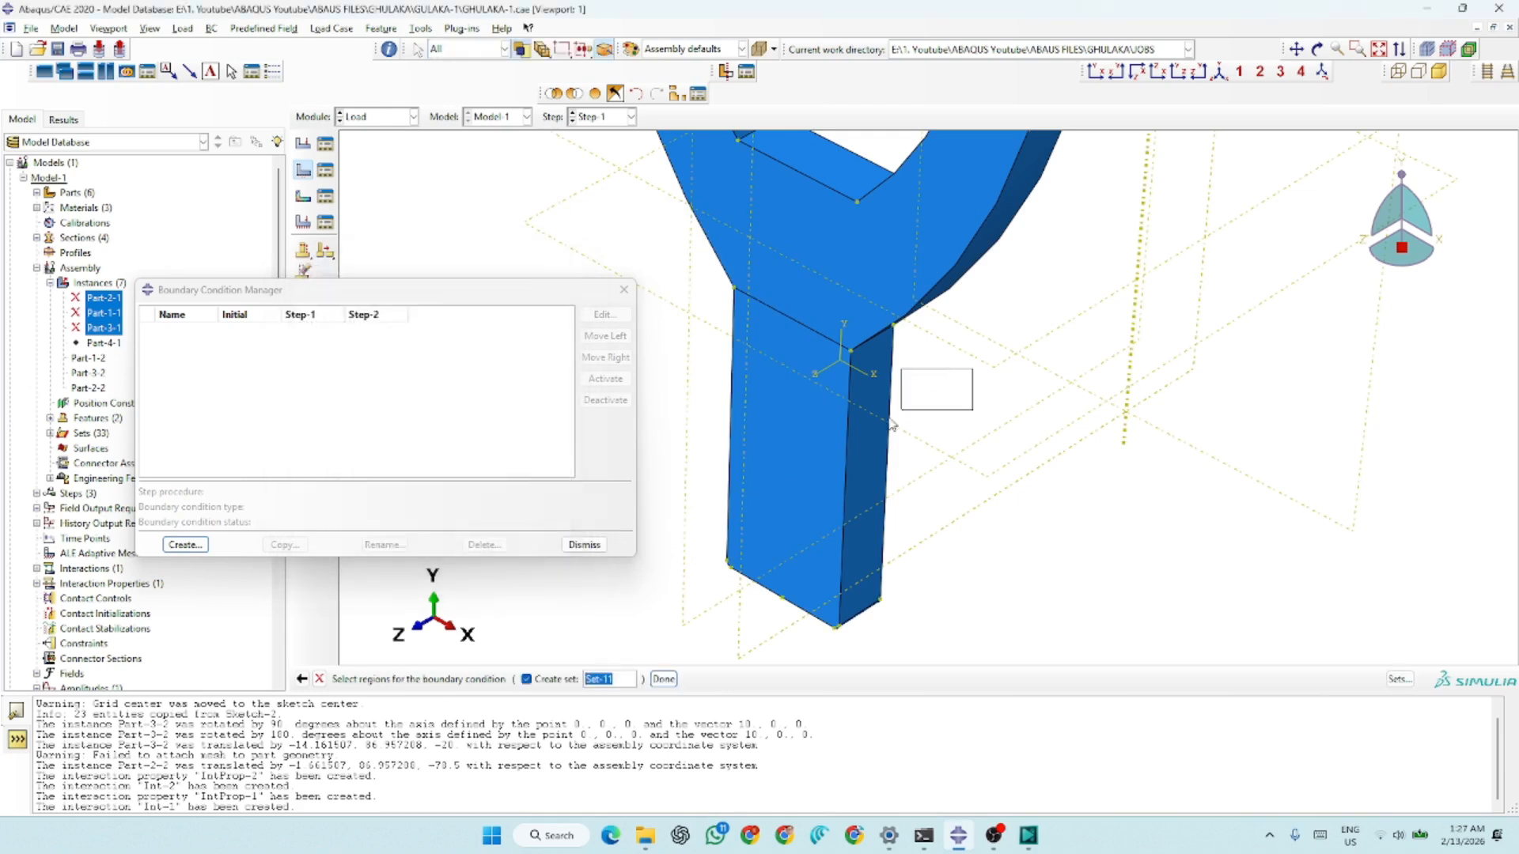
pyautogui.click(662, 678)
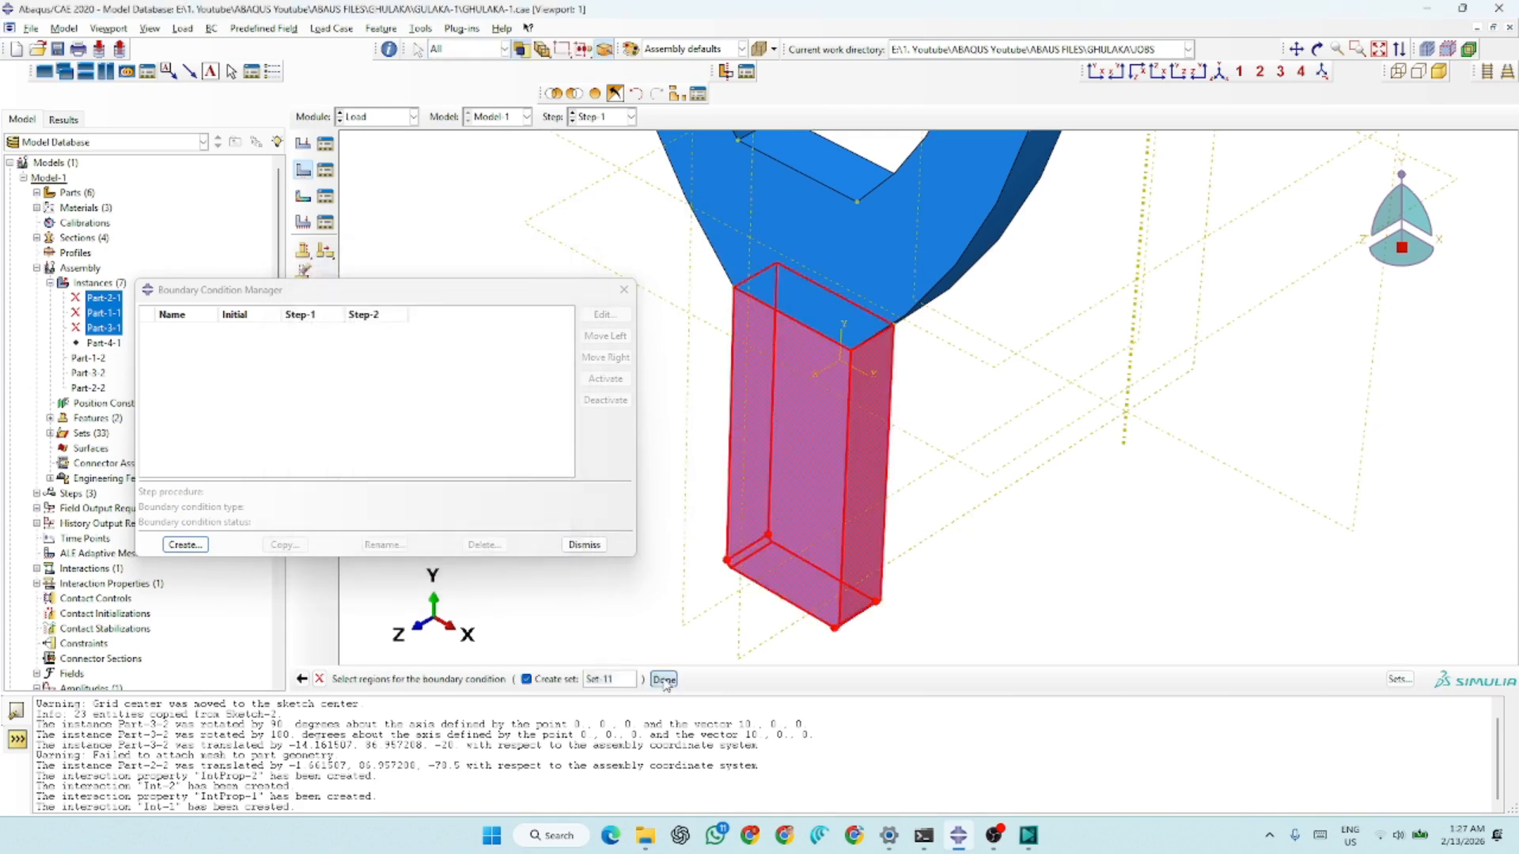
pyautogui.click(263, 478)
pyautogui.click(288, 503)
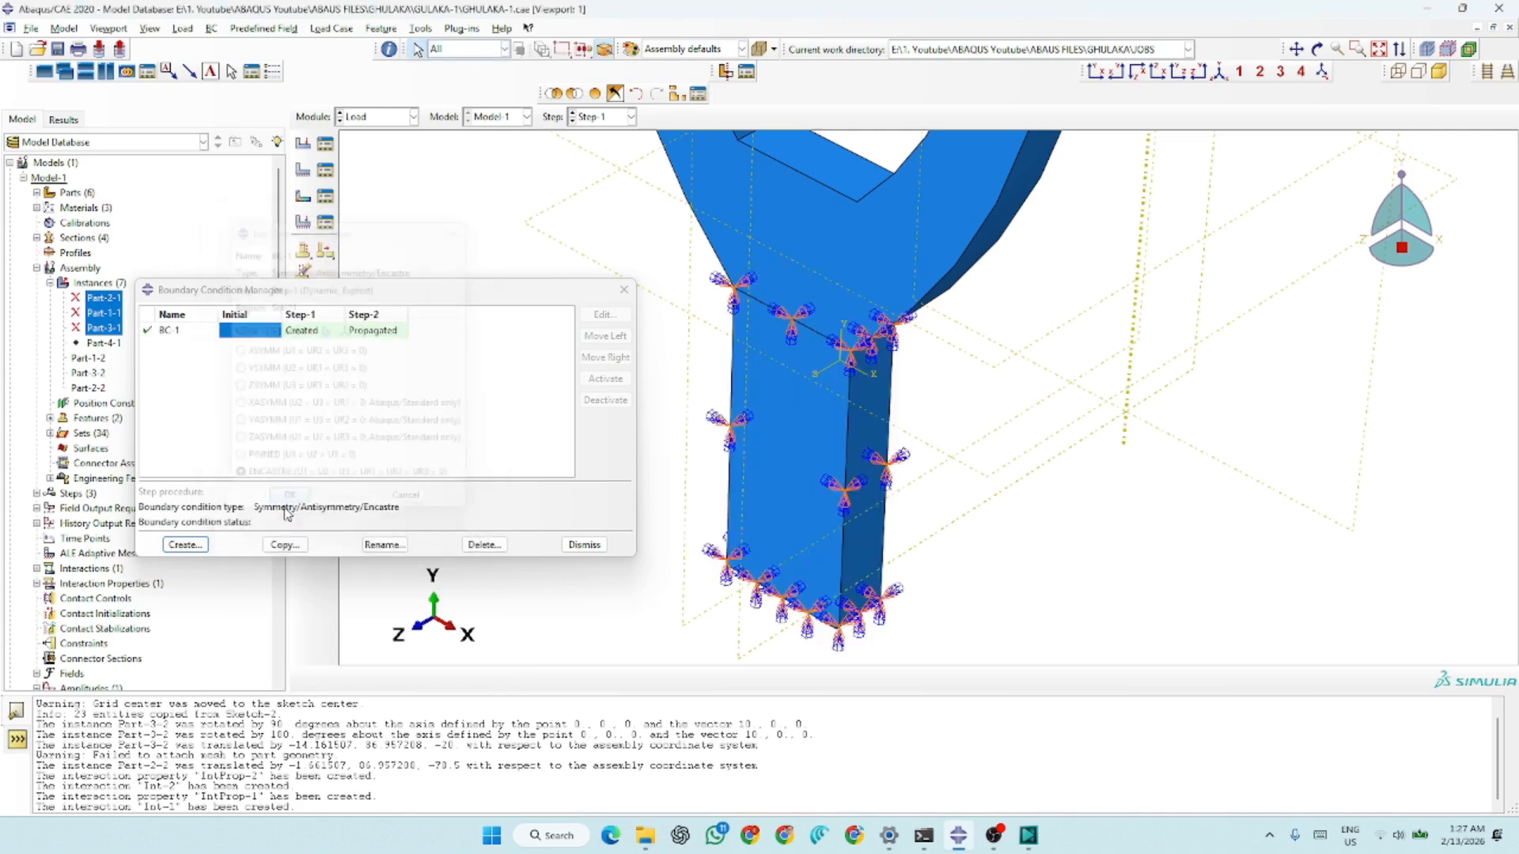
# Create a Displacement/Rotation boundary condition BC-2 in Step-2 and assign only the ball as its region
pyautogui.scroll(-5, 817, 536)
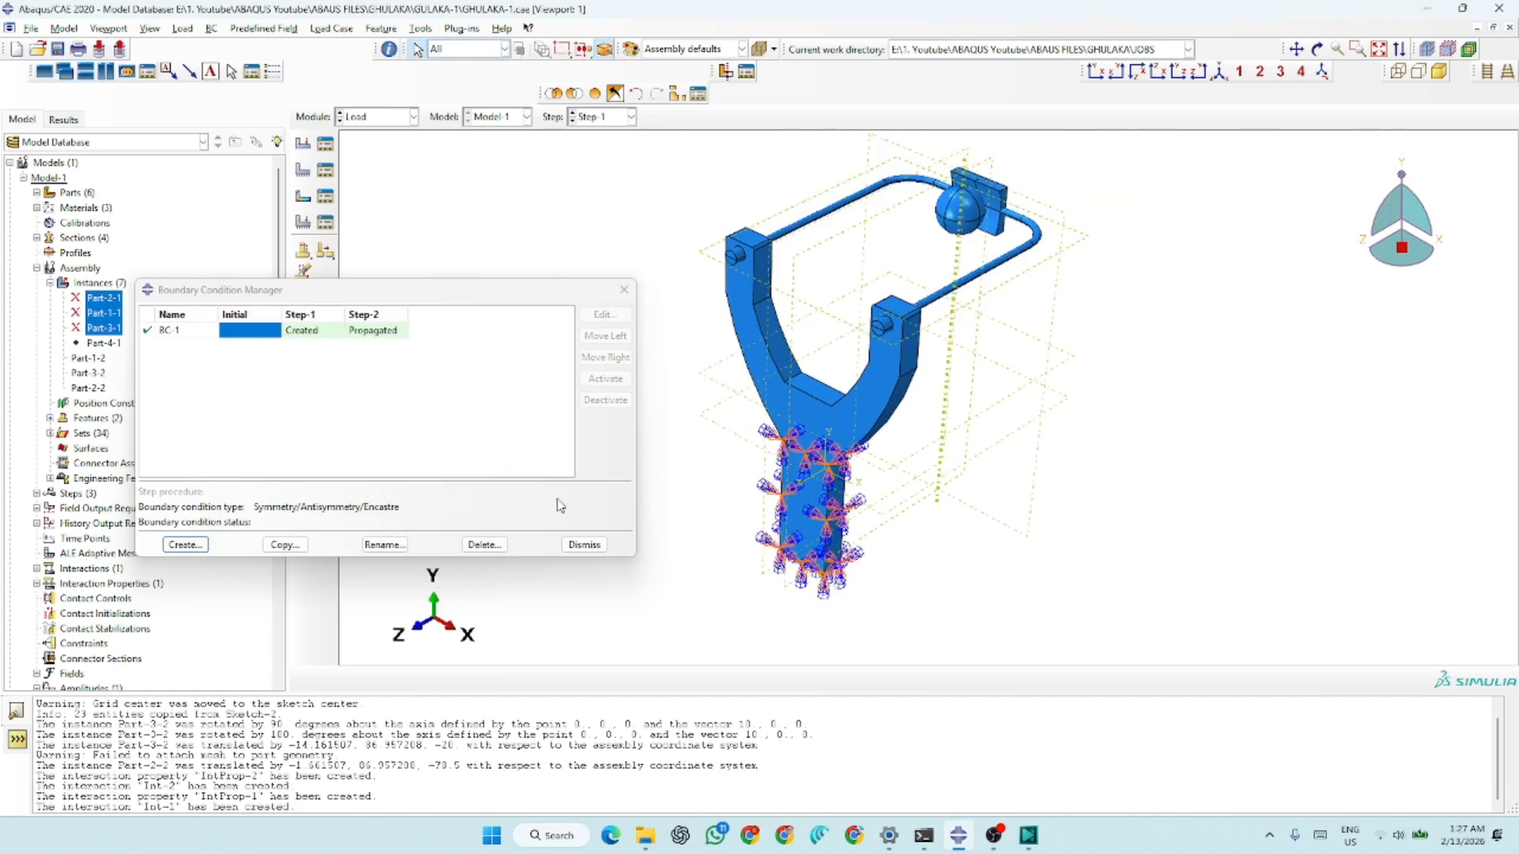
pyautogui.click(185, 544)
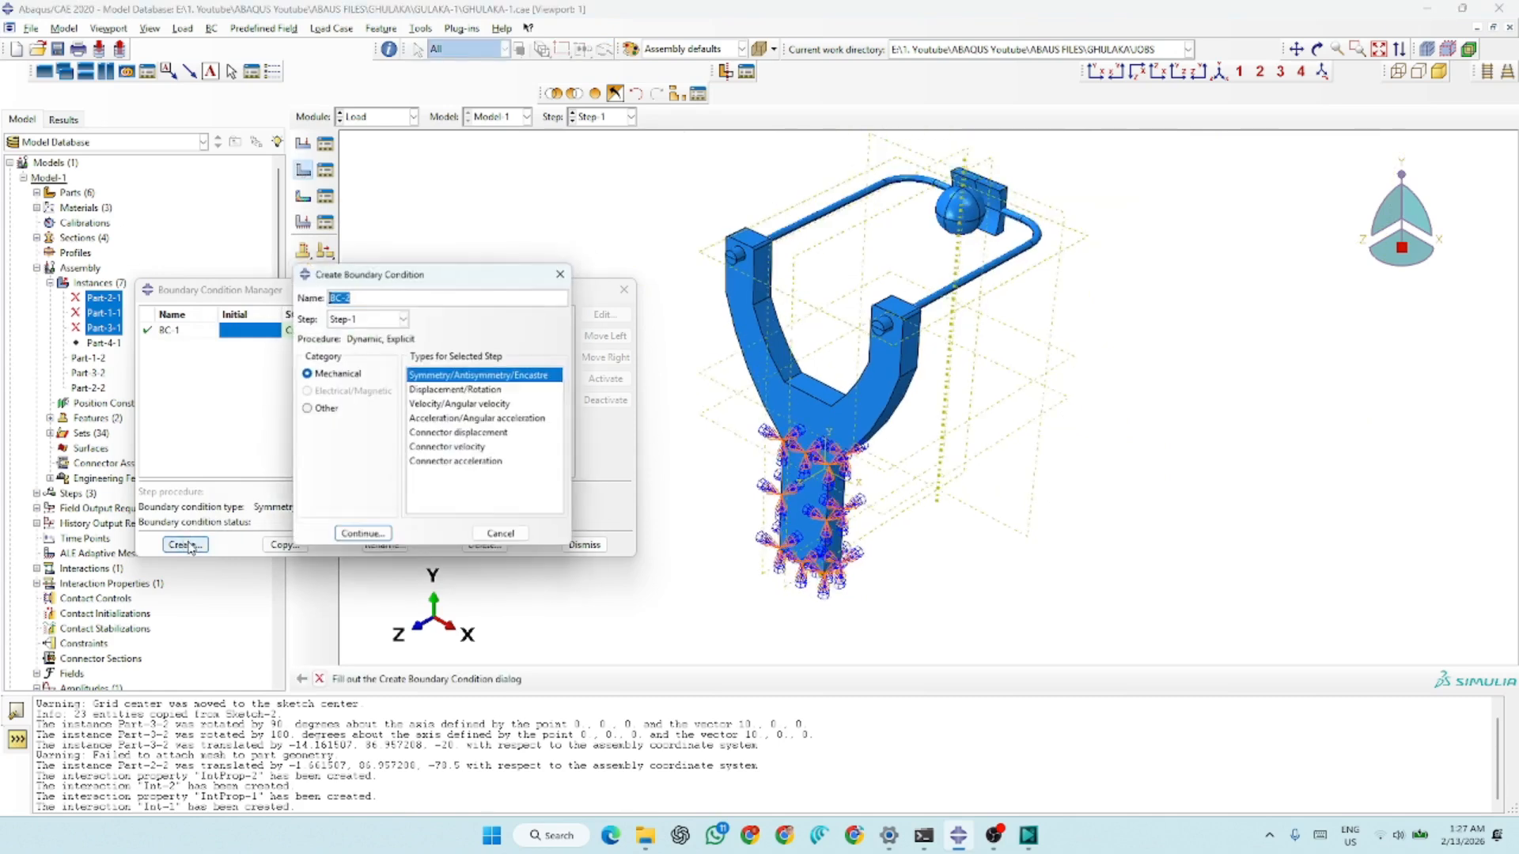
pyautogui.click(465, 390)
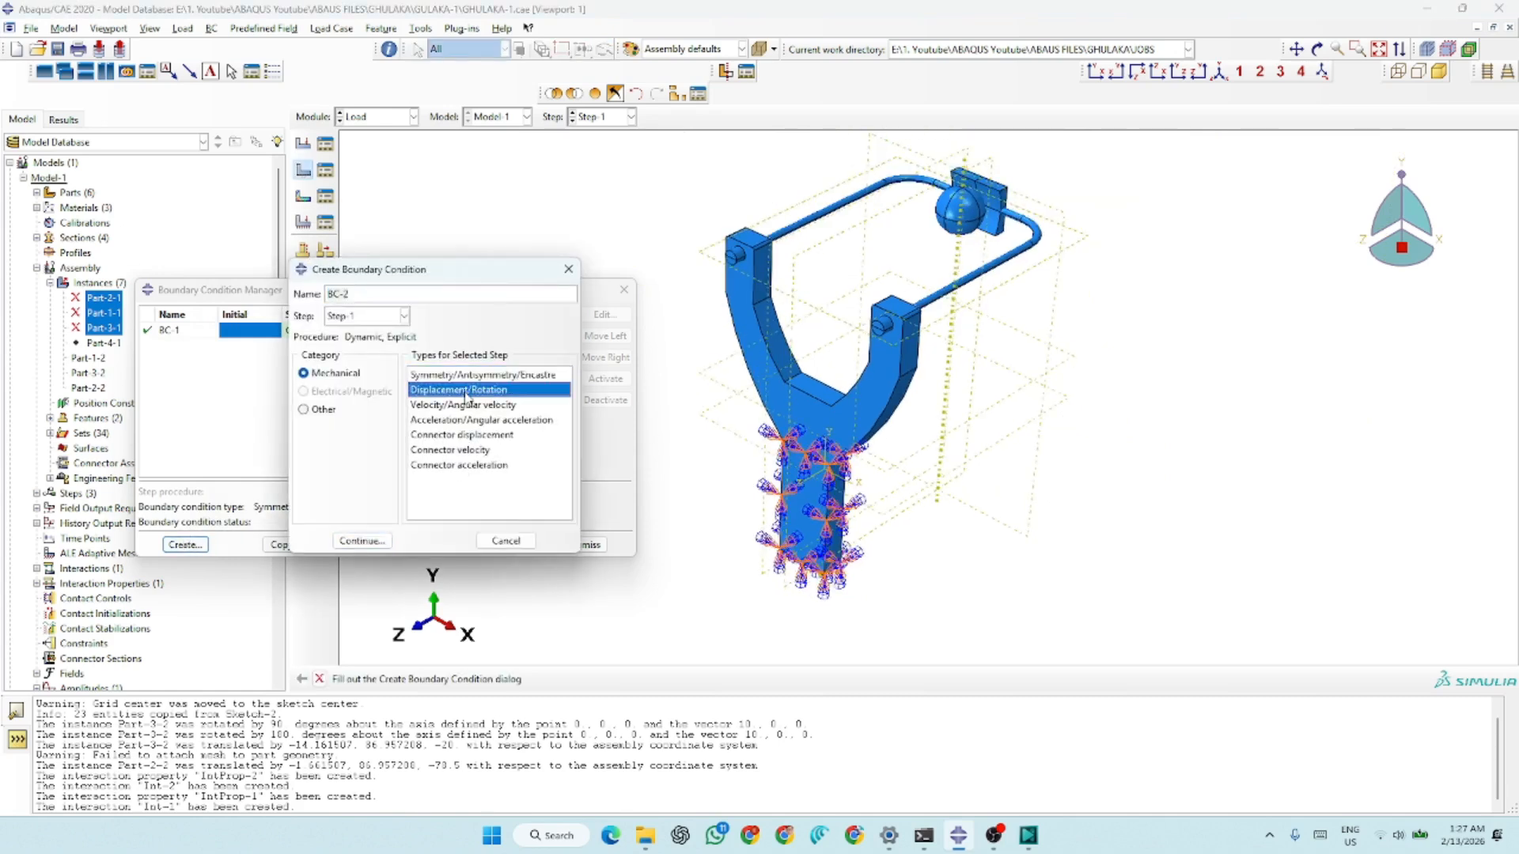
pyautogui.click(375, 317)
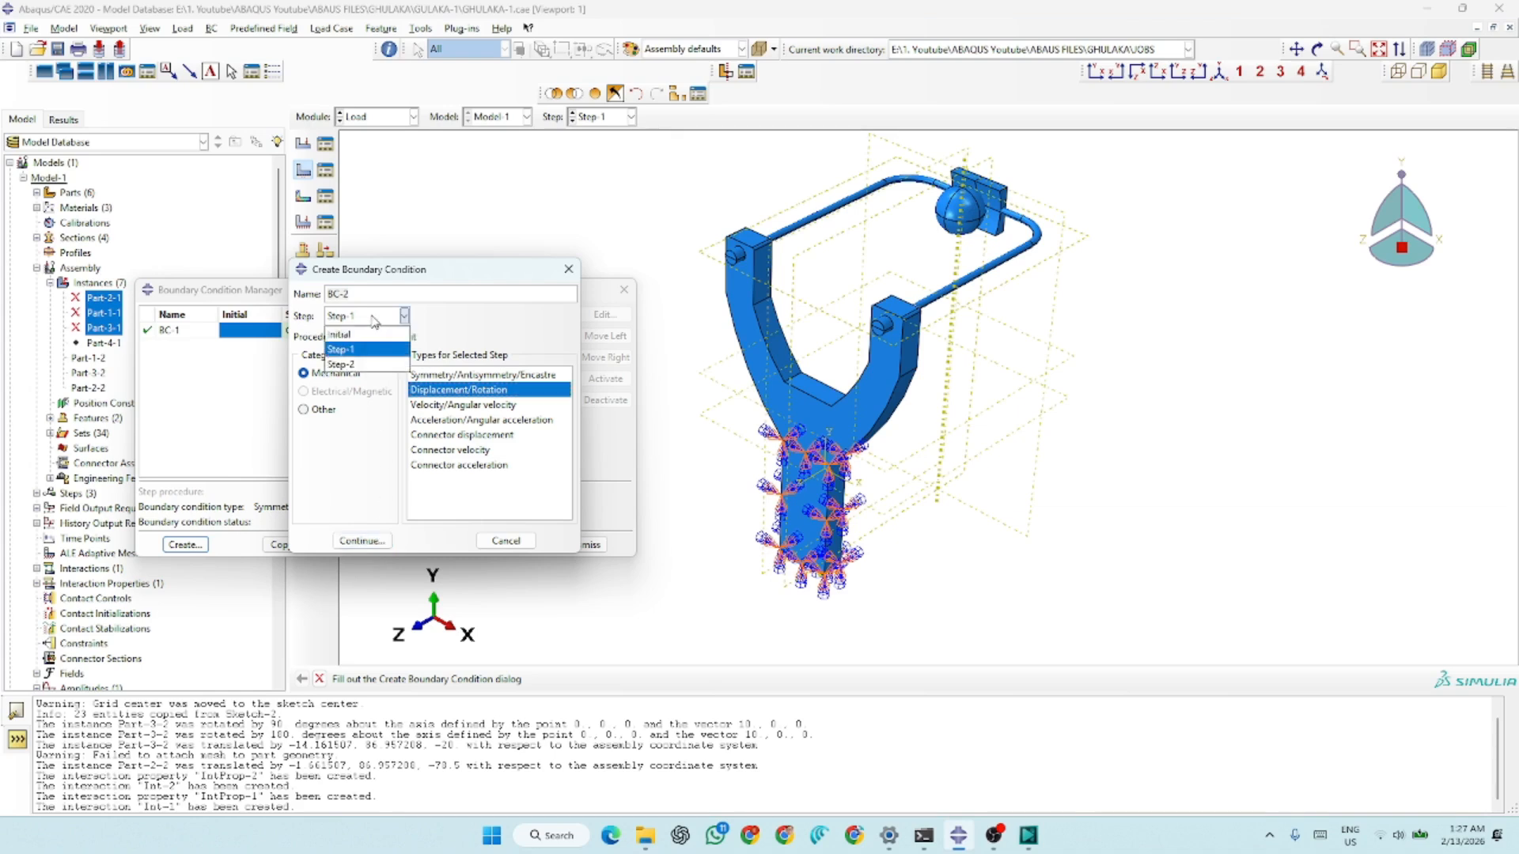
pyautogui.click(342, 364)
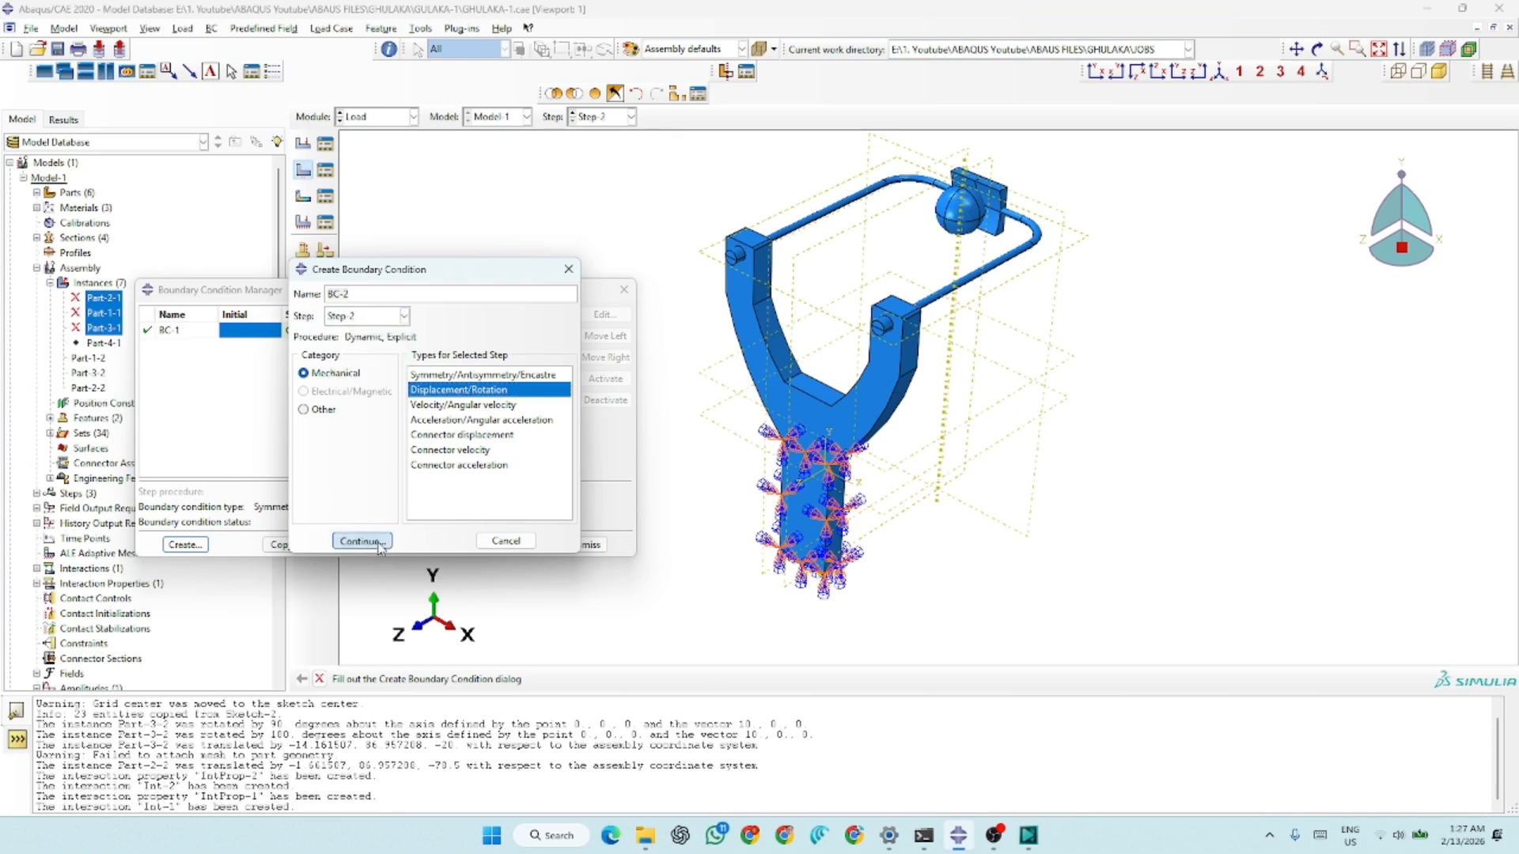
pyautogui.click(362, 541)
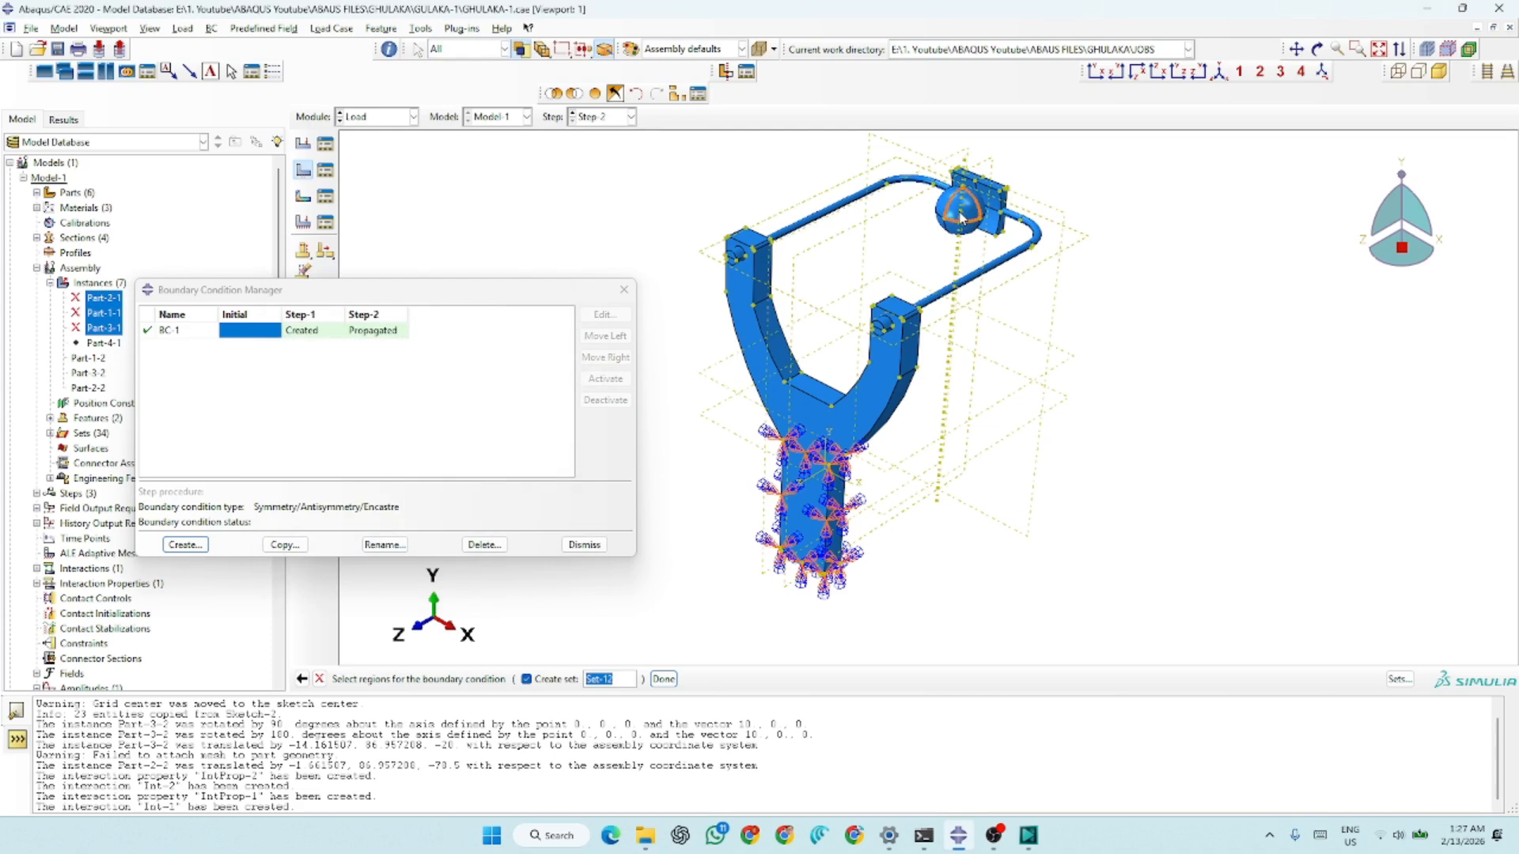
pyautogui.scroll(5, 980, 204)
pyautogui.moveTo(900, 203); pyautogui.dragTo(959, 283)
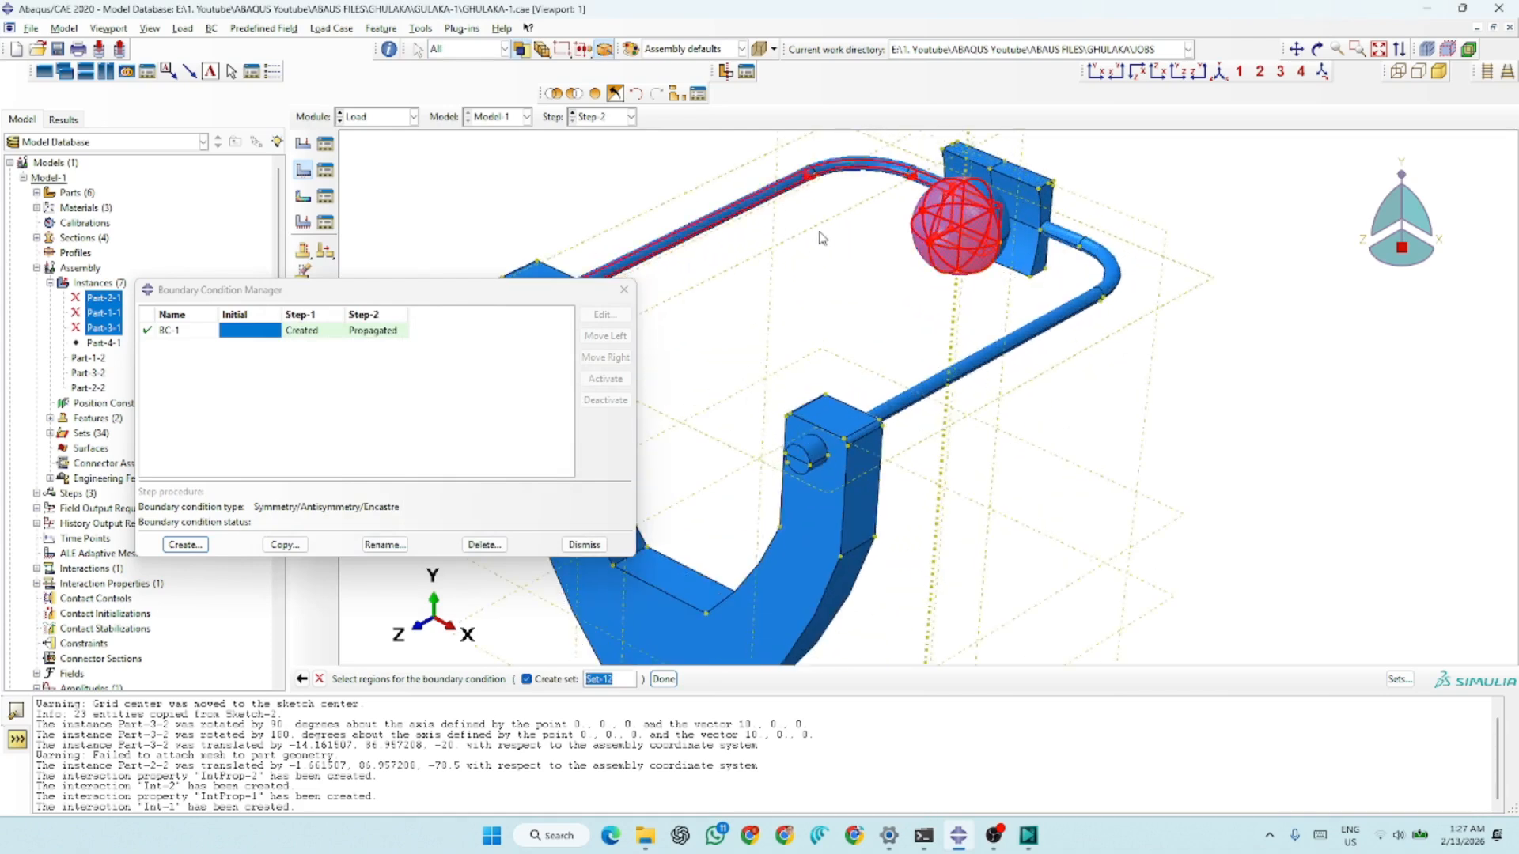
pyautogui.keyDown('shift'); pyautogui.click(826, 152); pyautogui.keyUp('shift')
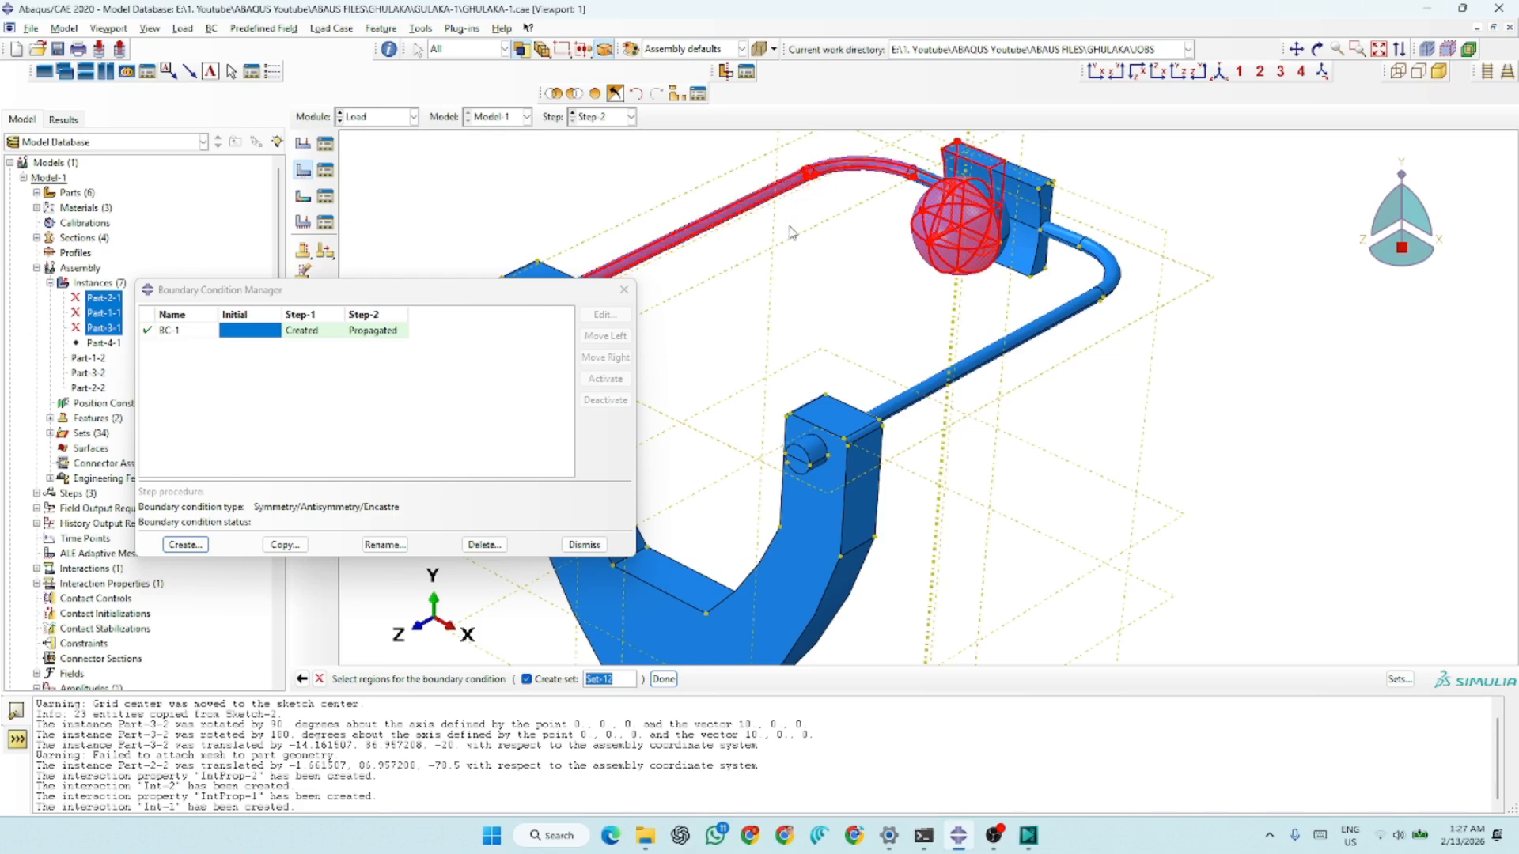
pyautogui.keyDown('ctrl'); pyautogui.moveTo(838, 143); pyautogui.dragTo(793, 231); pyautogui.keyUp('ctrl')
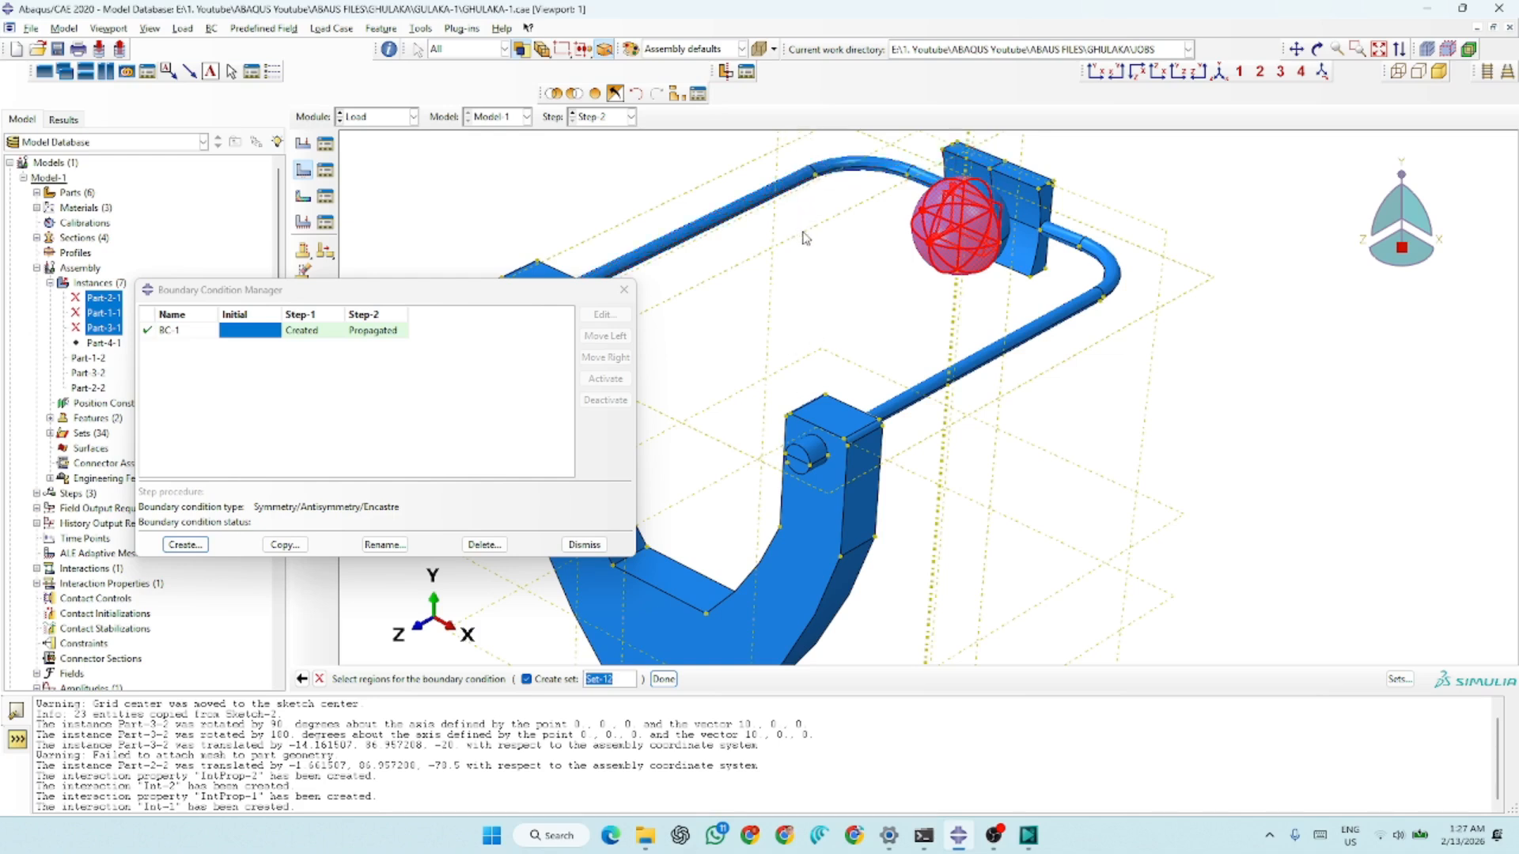
pyautogui.click(662, 679)
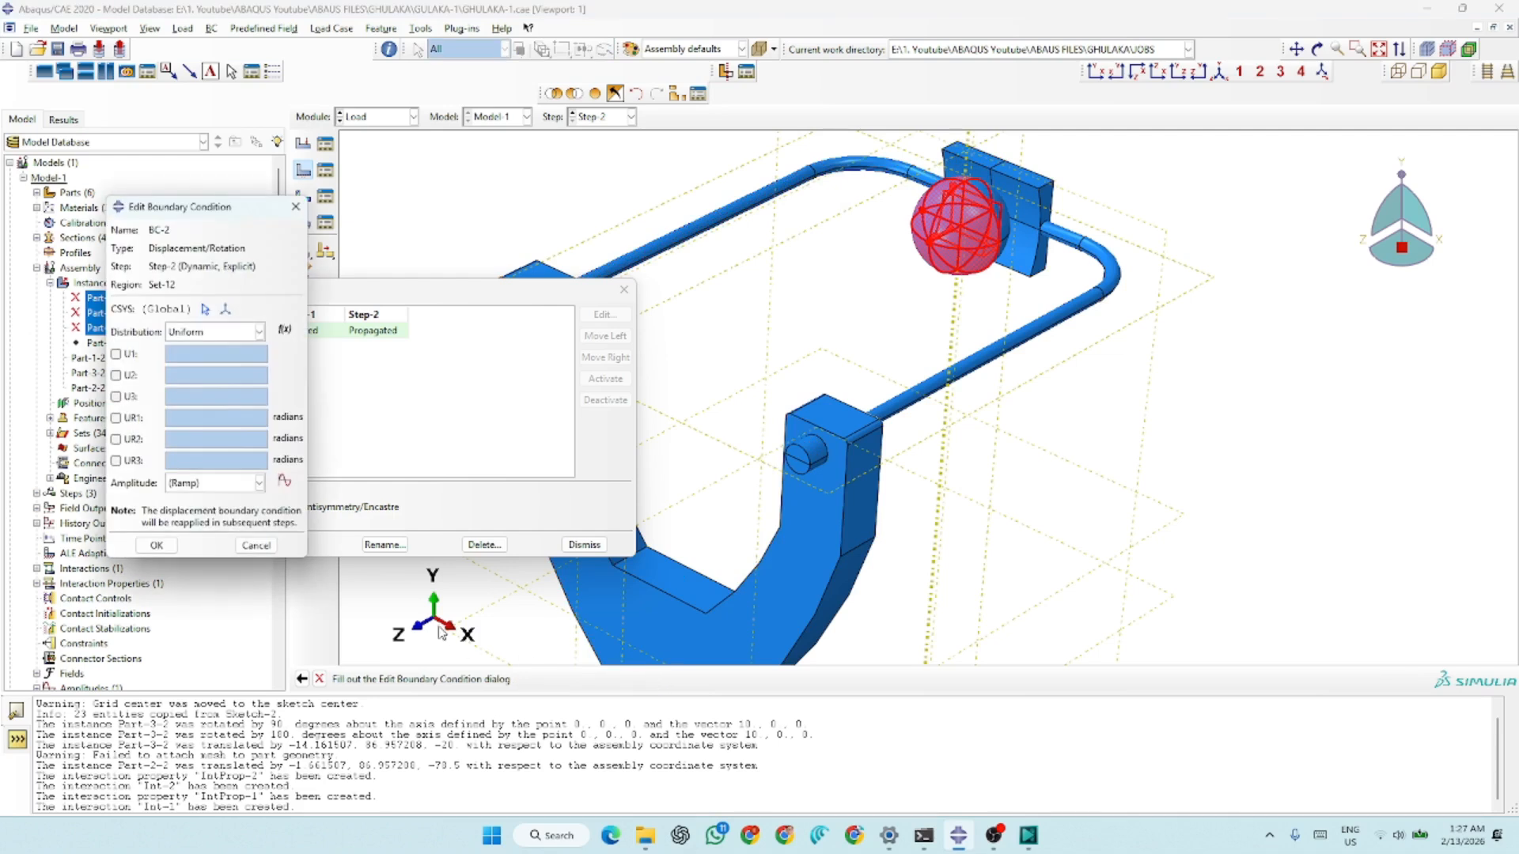
# Set BC-2's U1 and U2 to 0 and U3 to -300, and use amplitude Amp-1
pyautogui.click(119, 355)
pyautogui.click(119, 375)
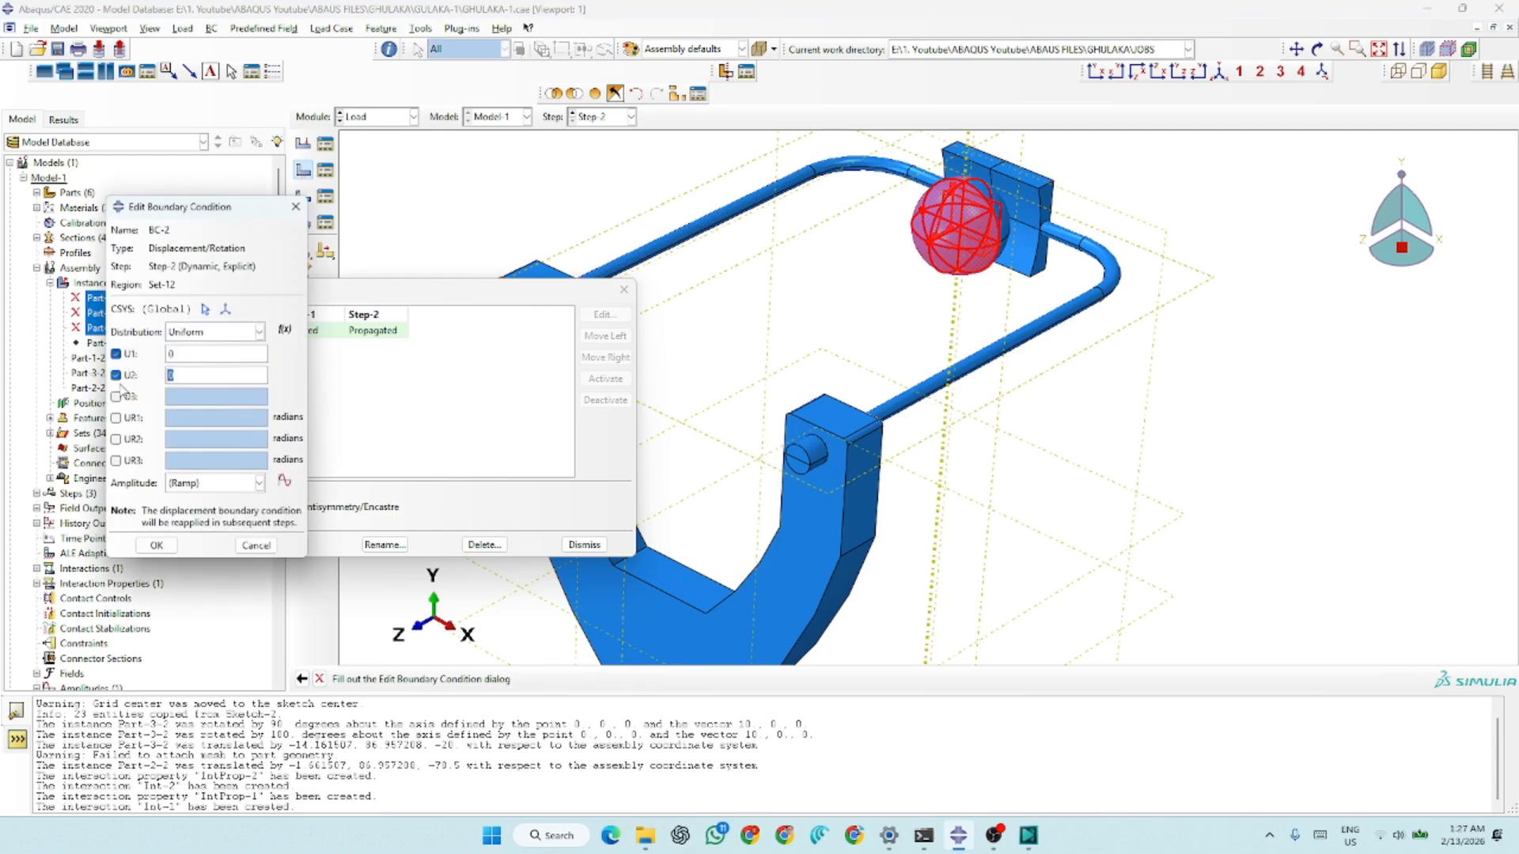
pyautogui.click(117, 397)
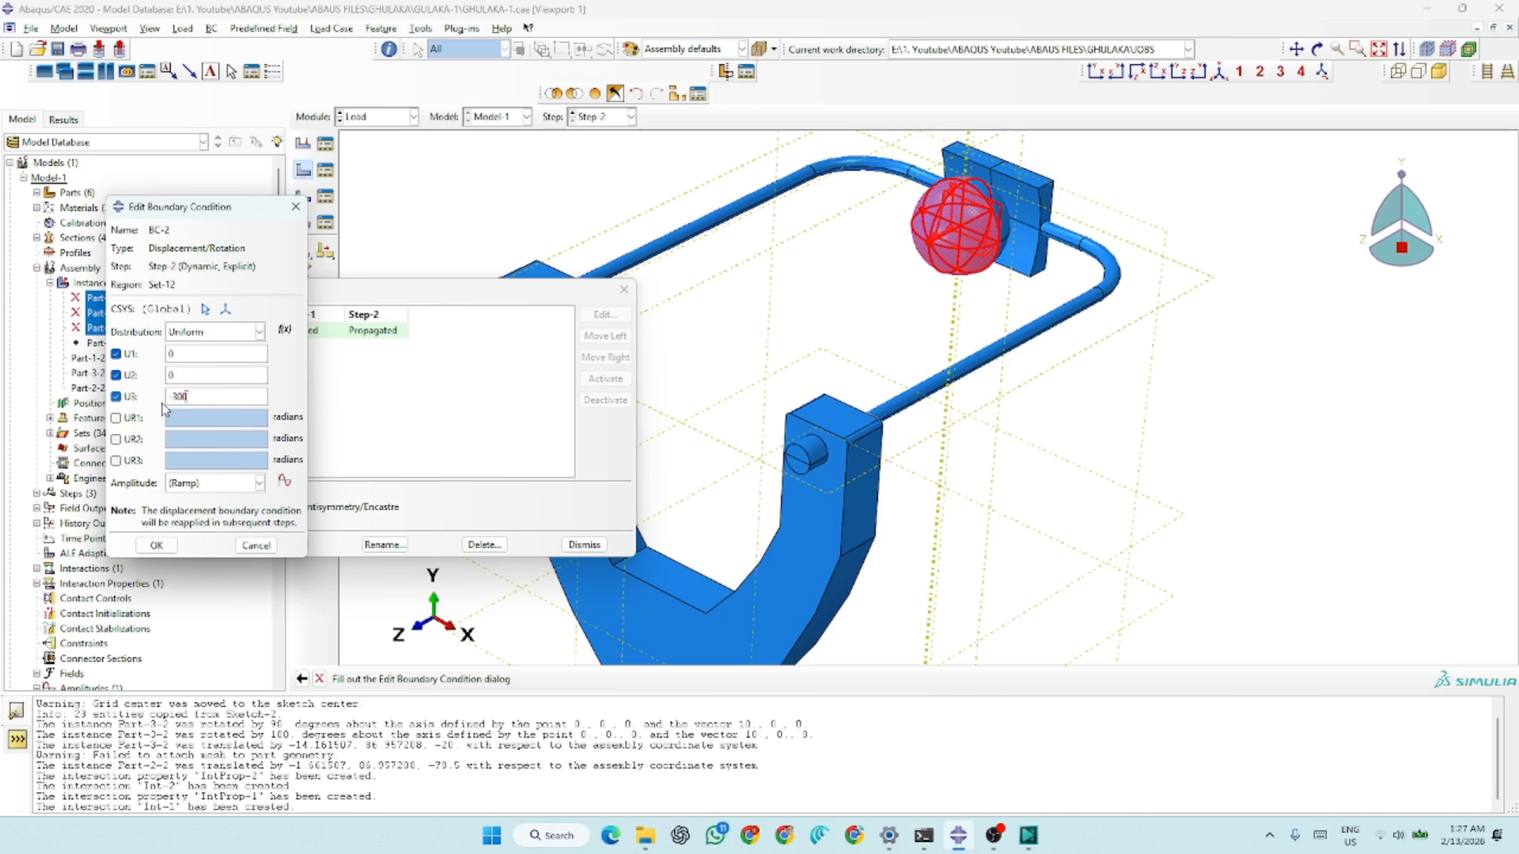
pyautogui.click(198, 486)
pyautogui.click(199, 514)
pyautogui.click(166, 544)
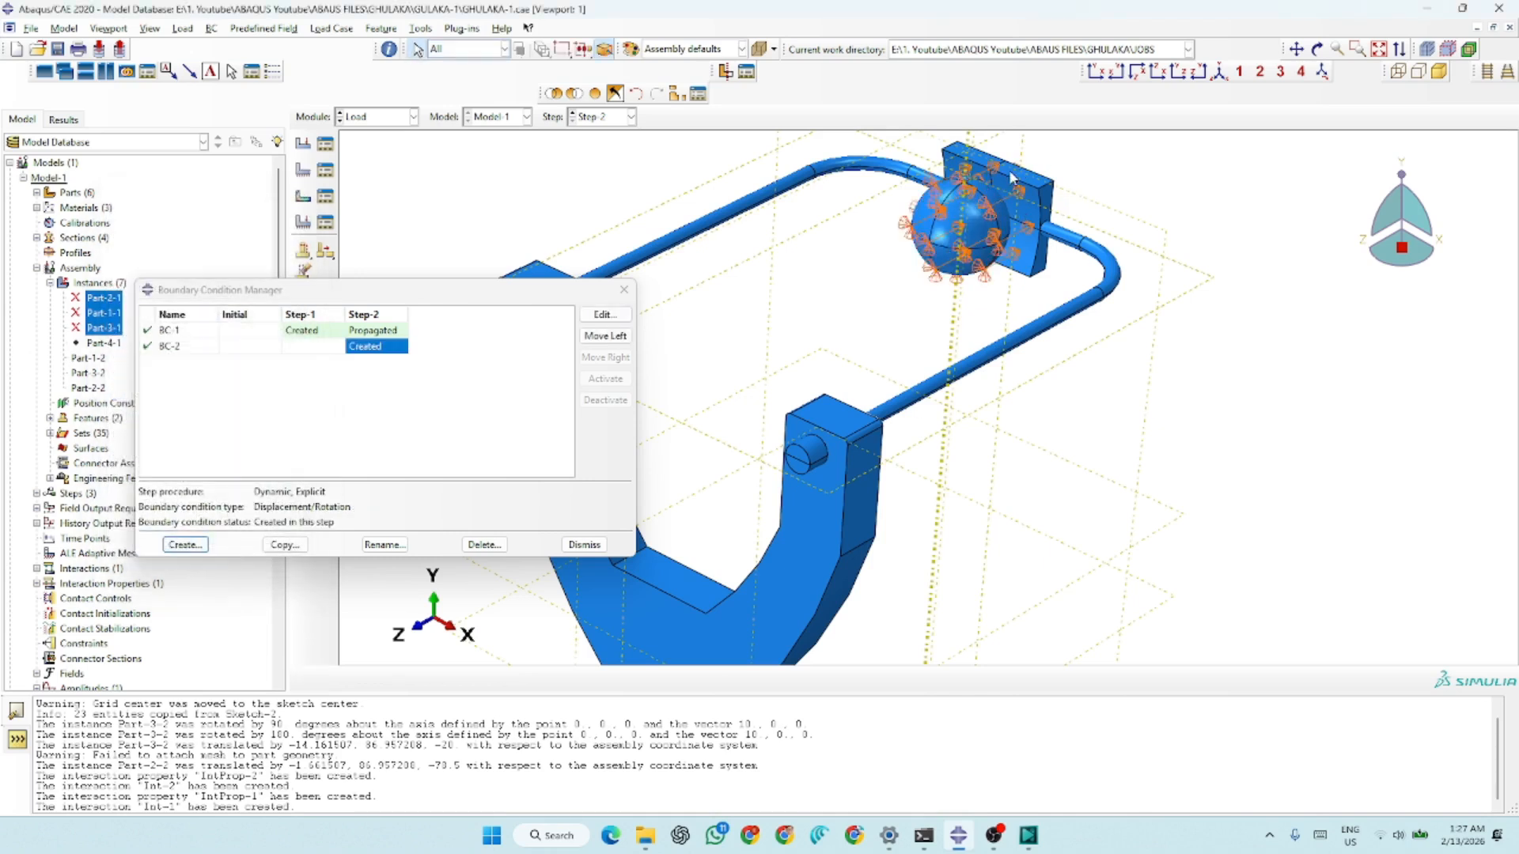
# Edit BC-2 to reselect the whole ball as its region under set Set-13, and close the boundary condition manager
pyautogui.scroll(5, 1011, 178)
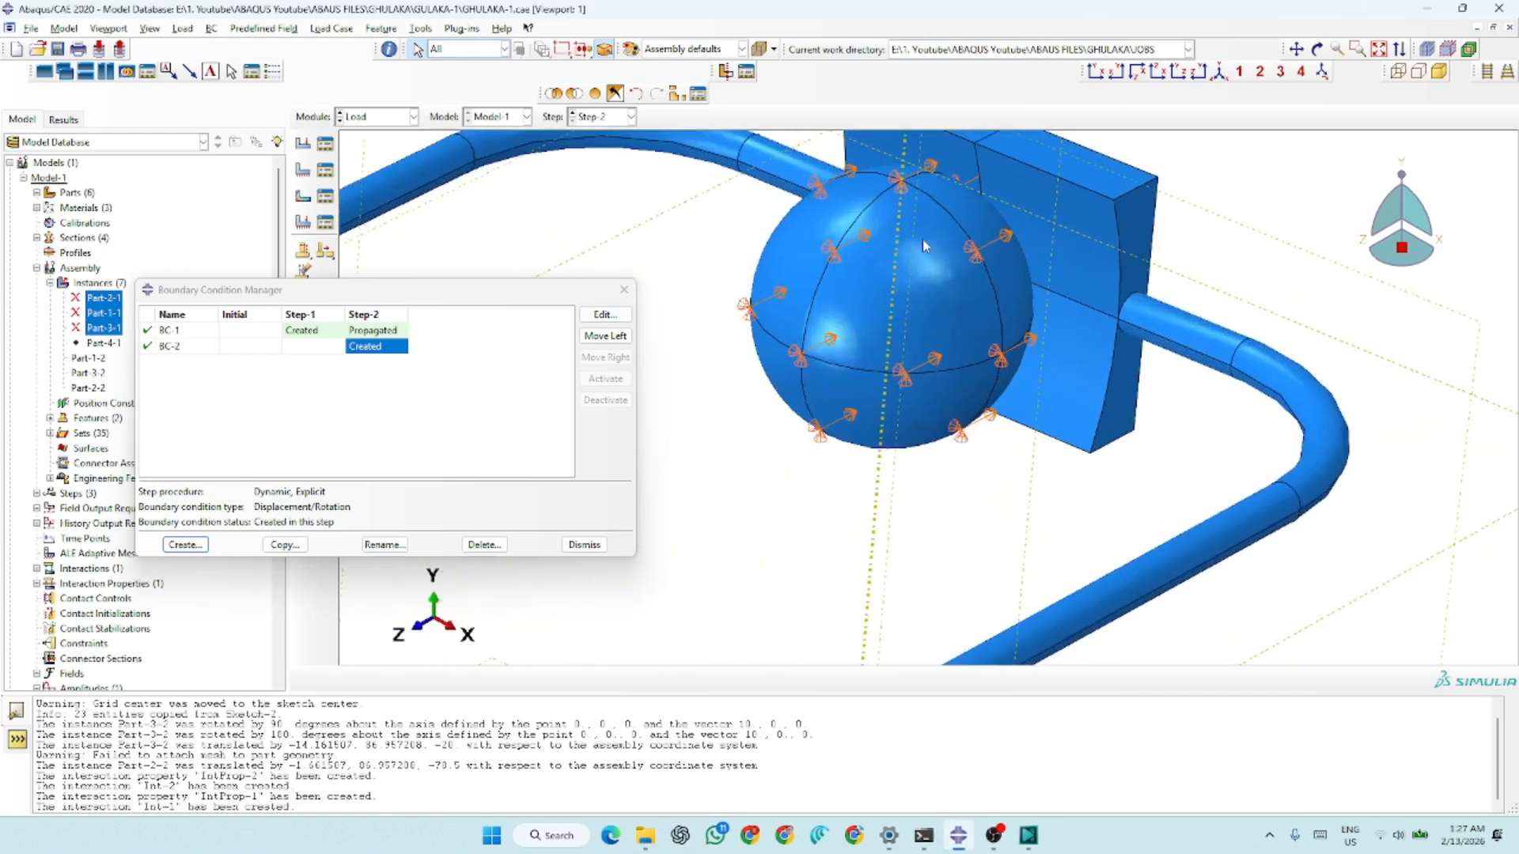
pyautogui.click(605, 314)
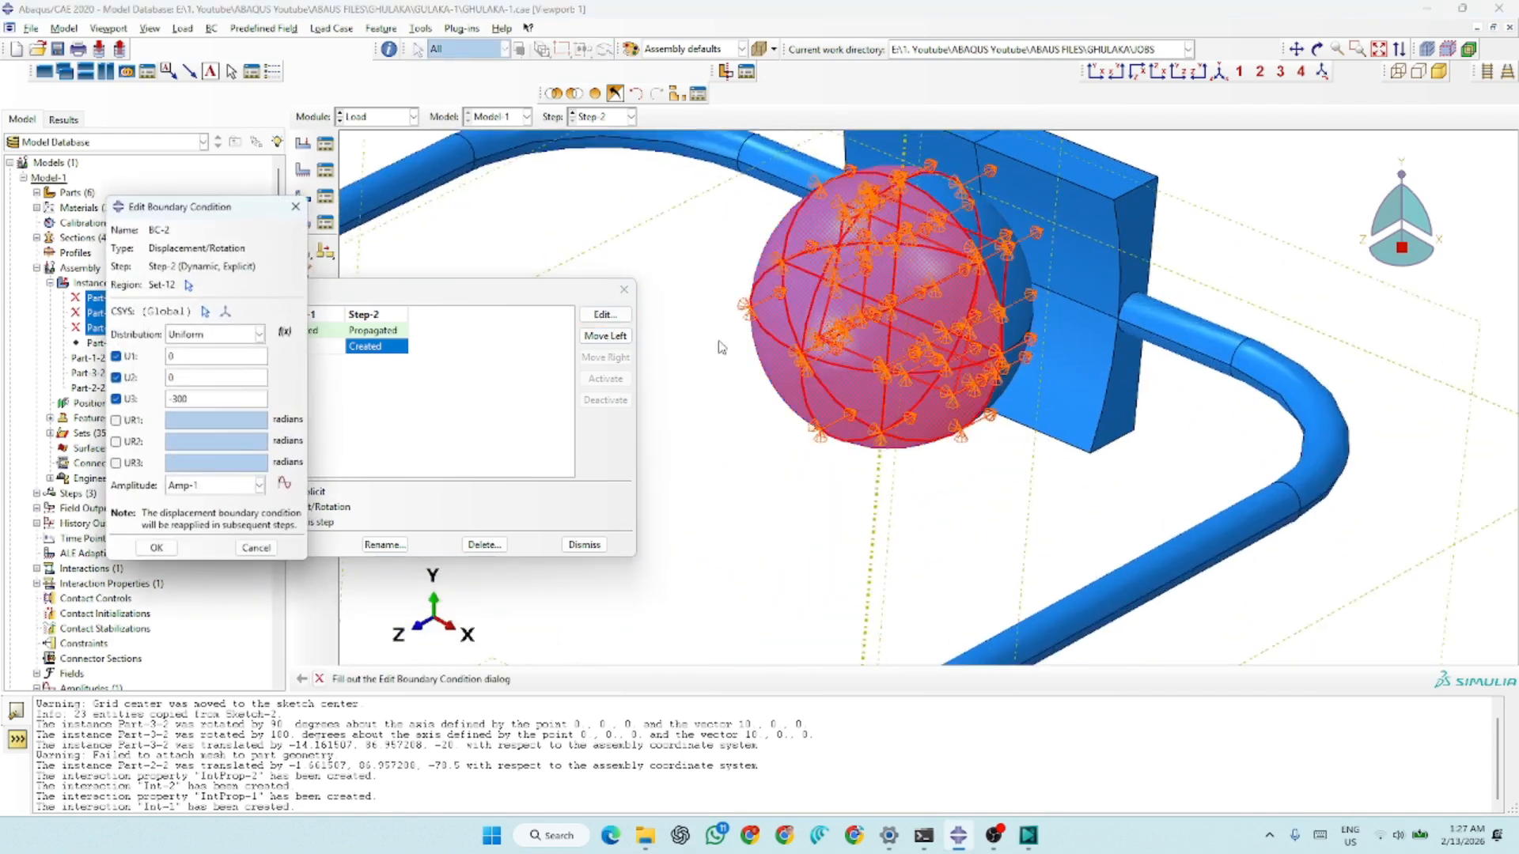
pyautogui.click(191, 284)
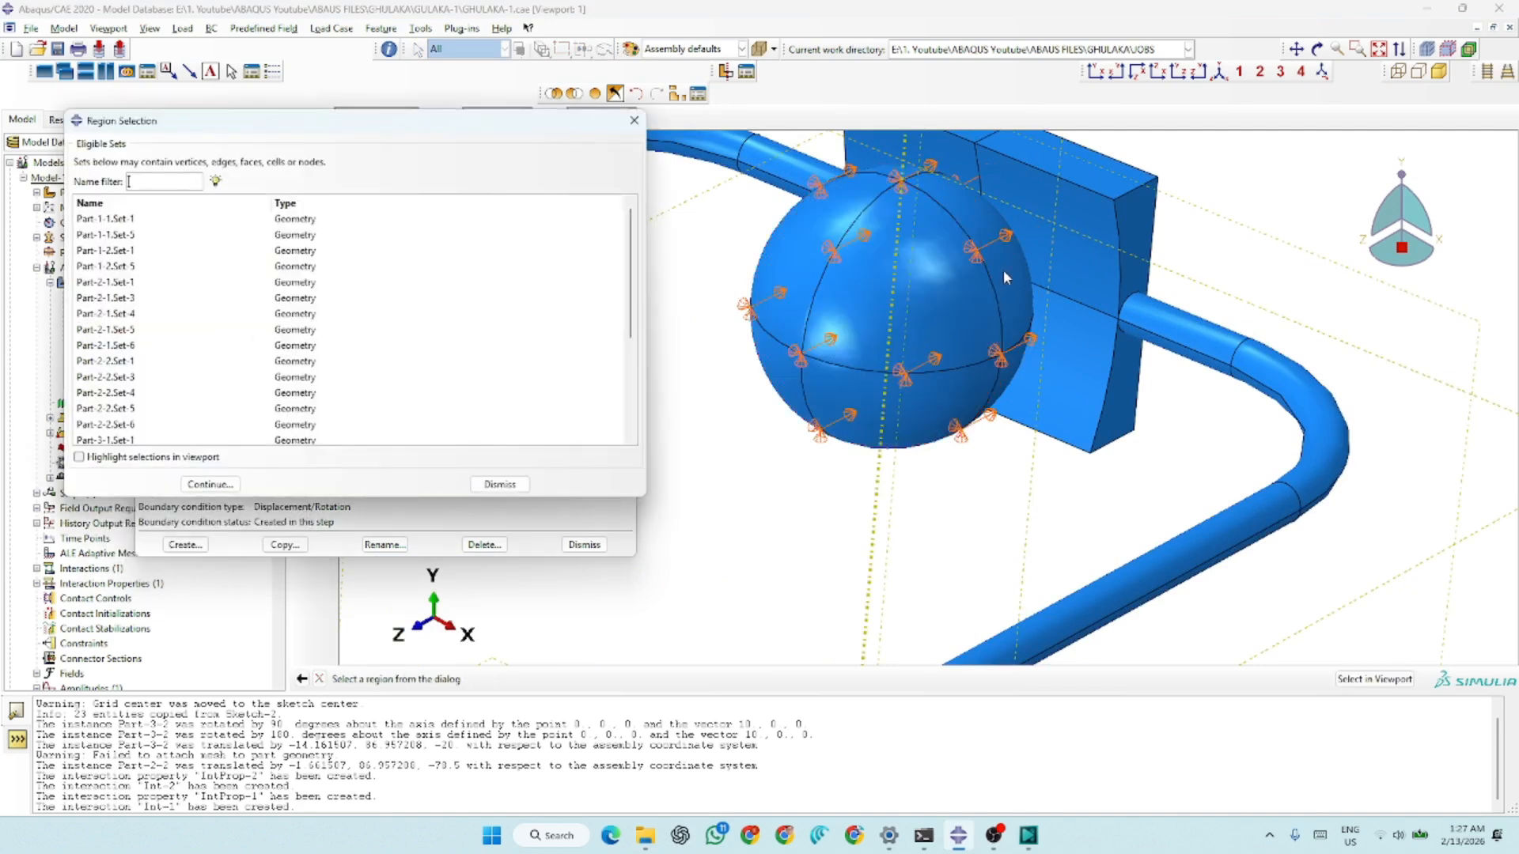
pyautogui.click(487, 476)
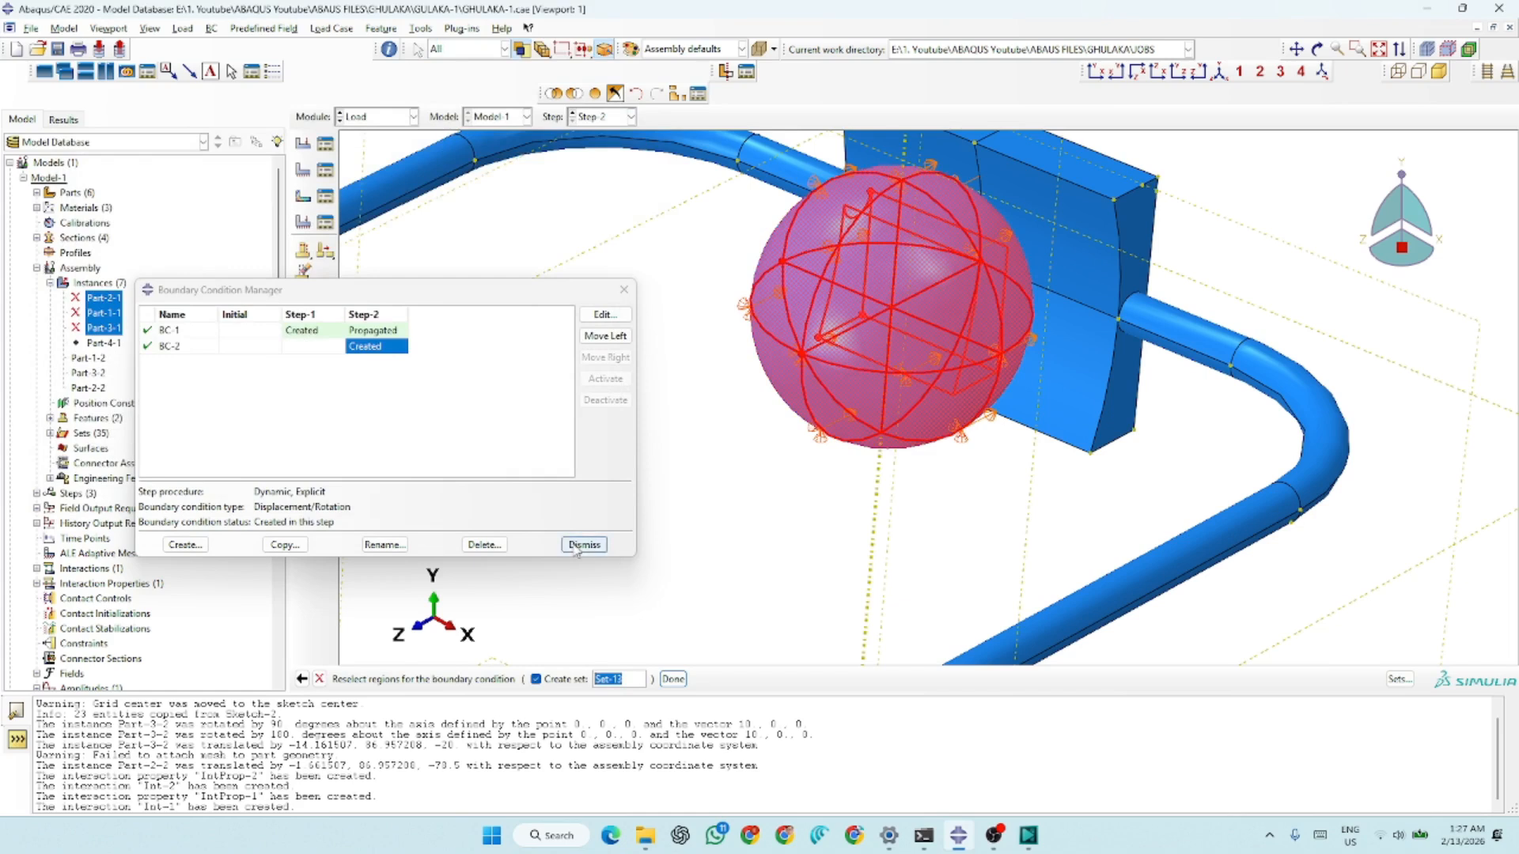
pyautogui.click(673, 679)
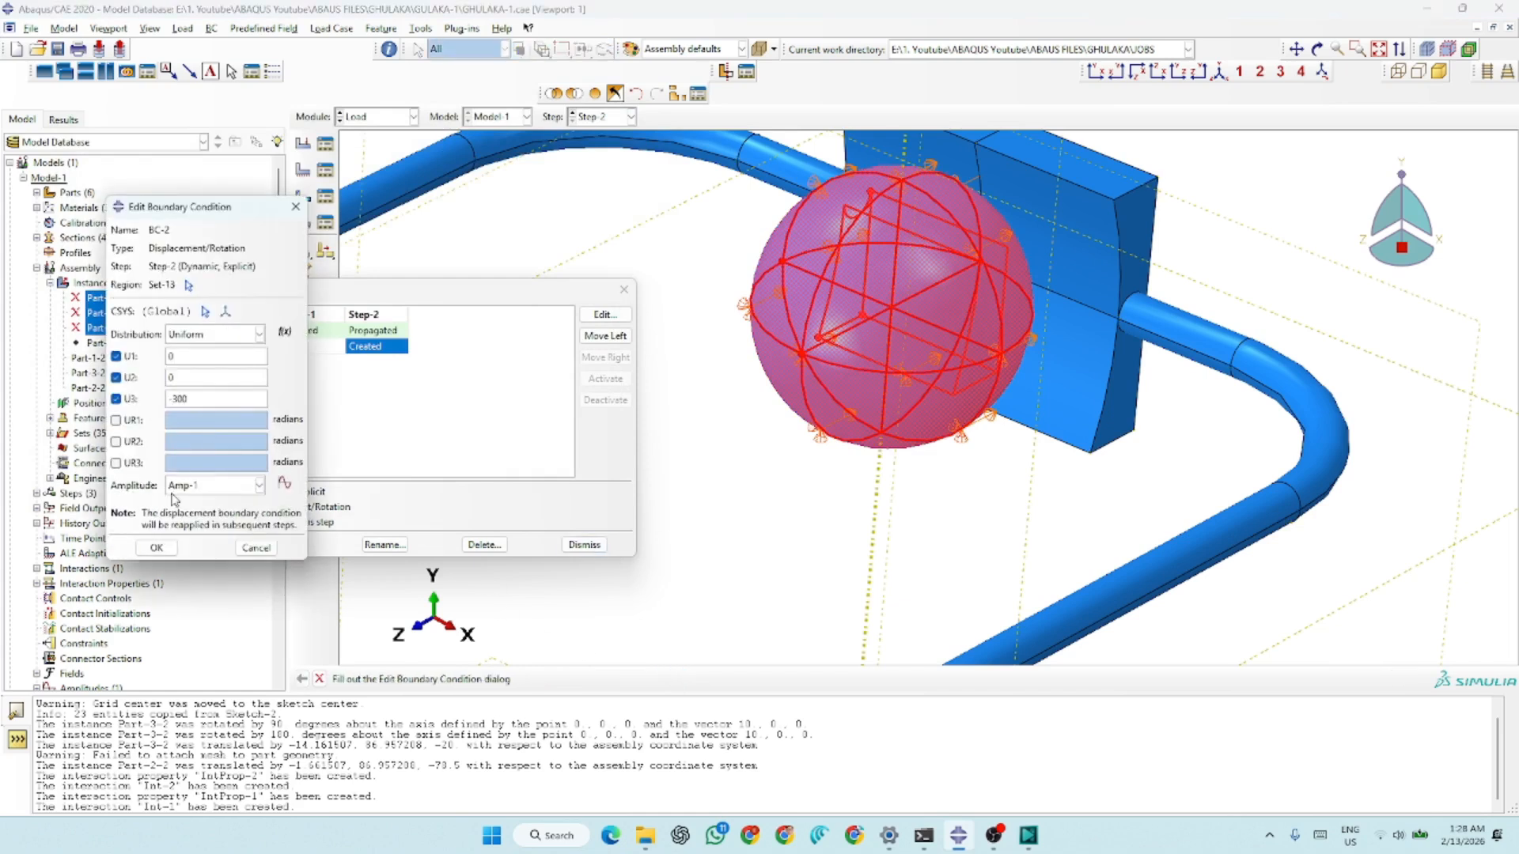
pyautogui.click(156, 547)
pyautogui.click(584, 544)
# Switch to the Mesh module and display the ball Part-2 as the object to mesh
pyautogui.scroll(-3, 1180, 219)
pyautogui.scroll(-3, 1180, 219)
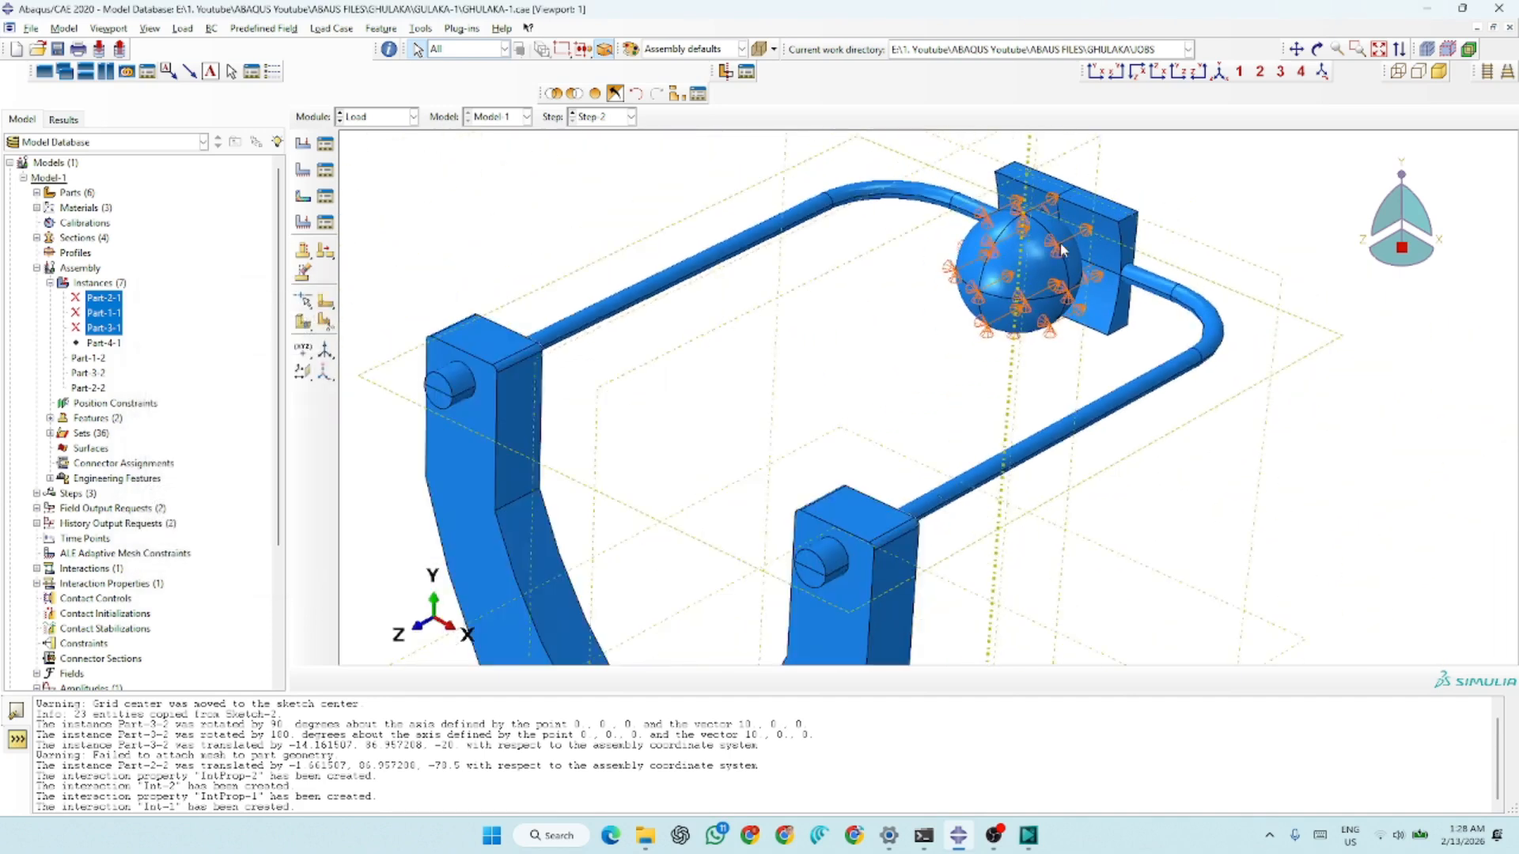
pyautogui.click(379, 118)
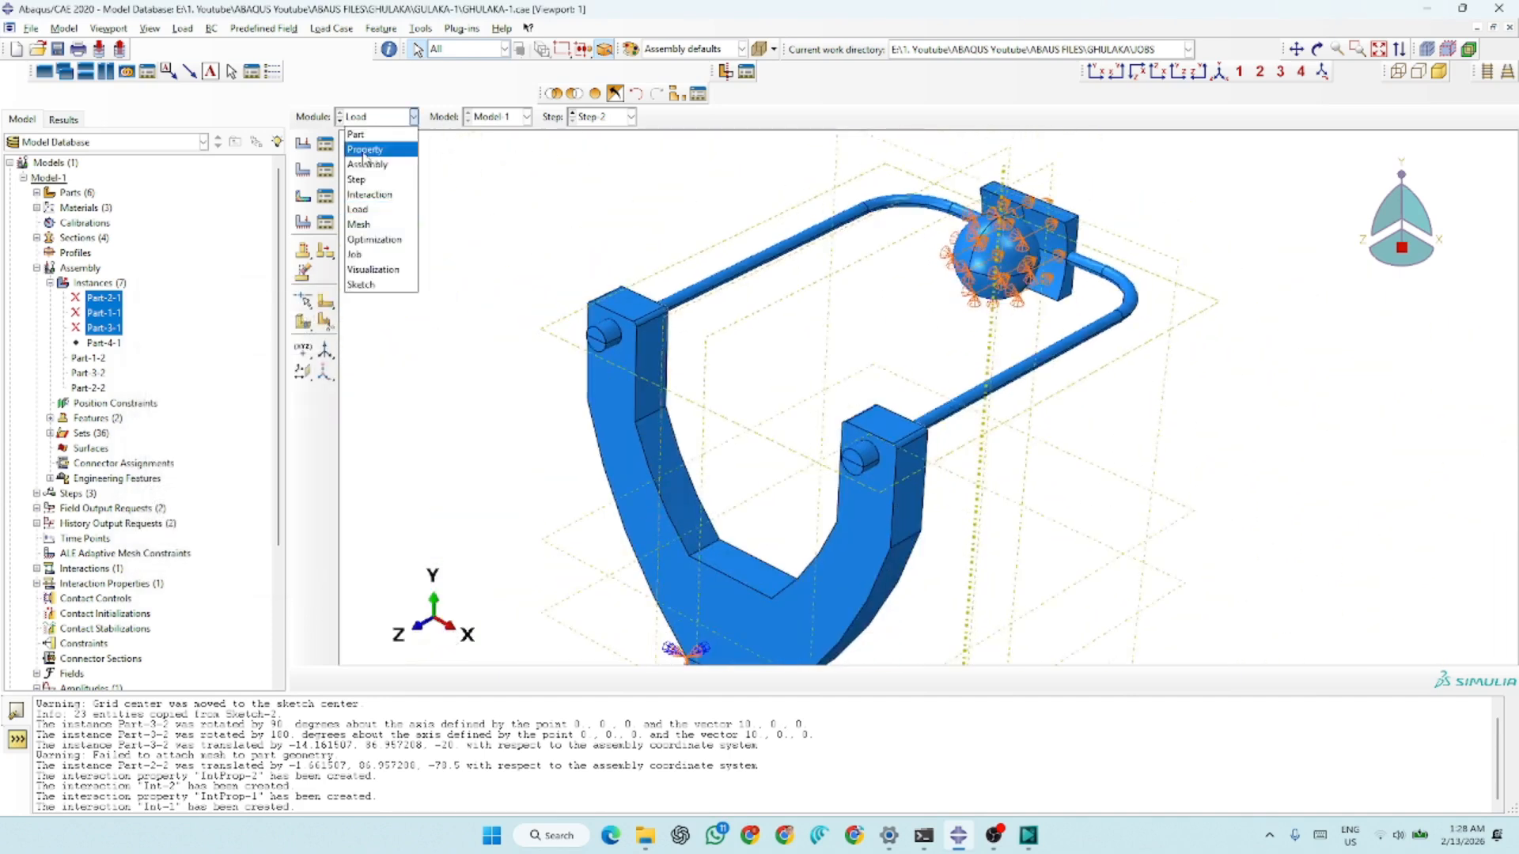
pyautogui.click(359, 224)
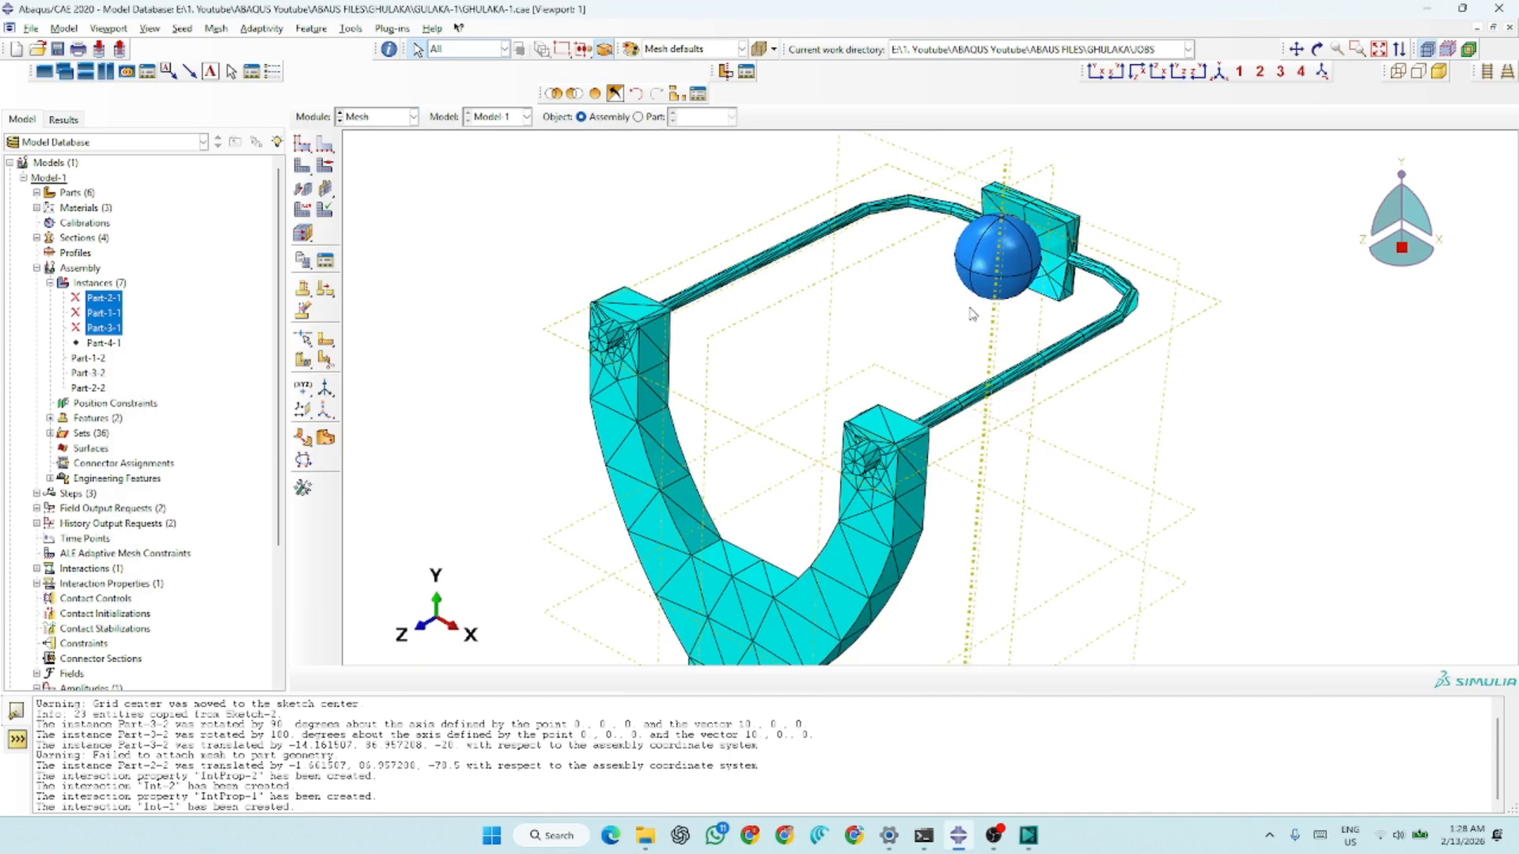
pyautogui.scroll(-3, 973, 314)
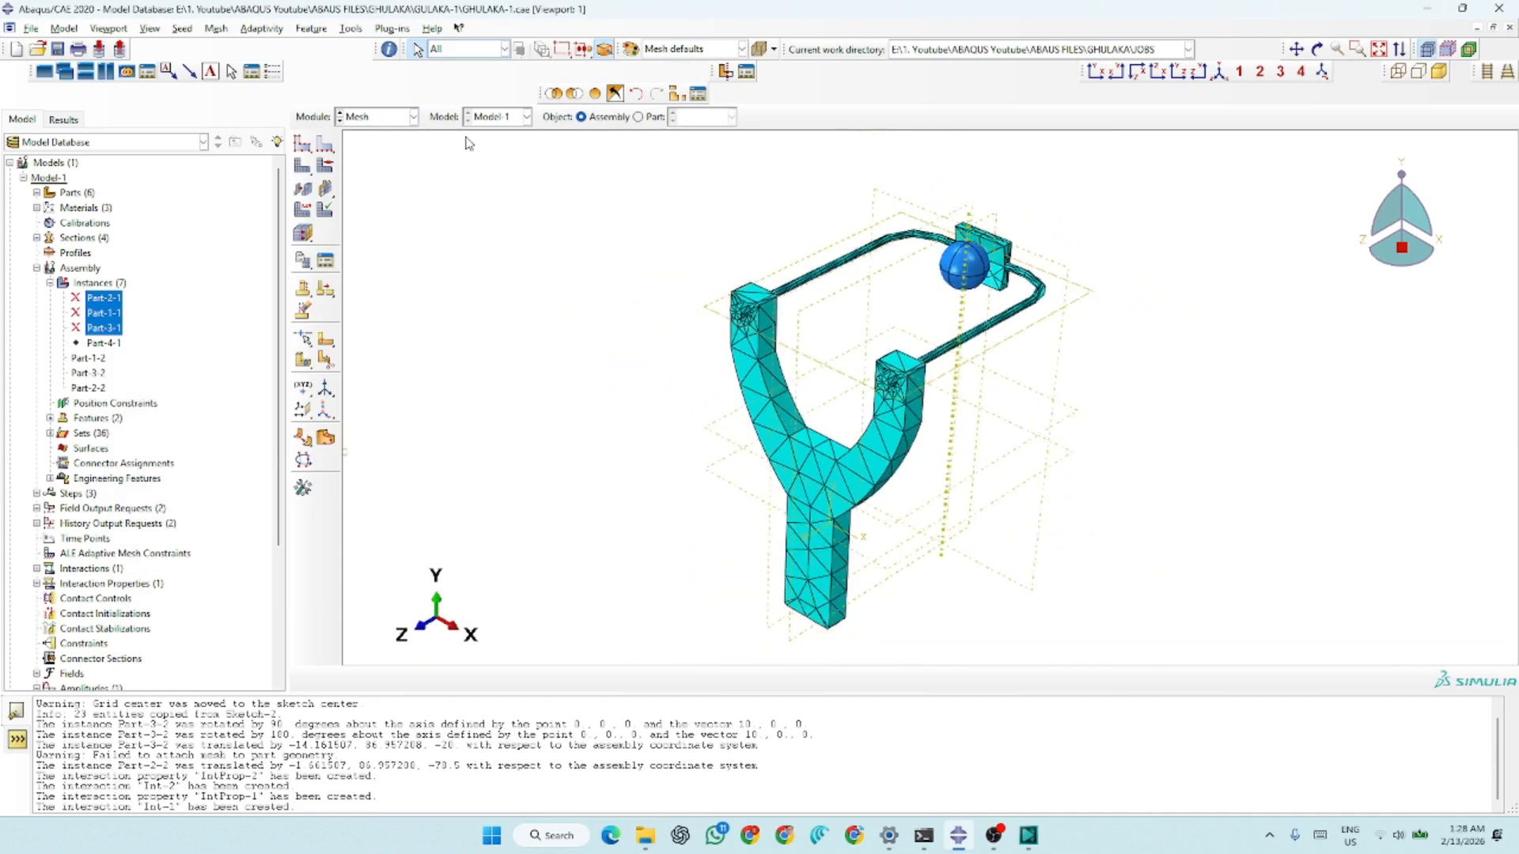
pyautogui.click(638, 118)
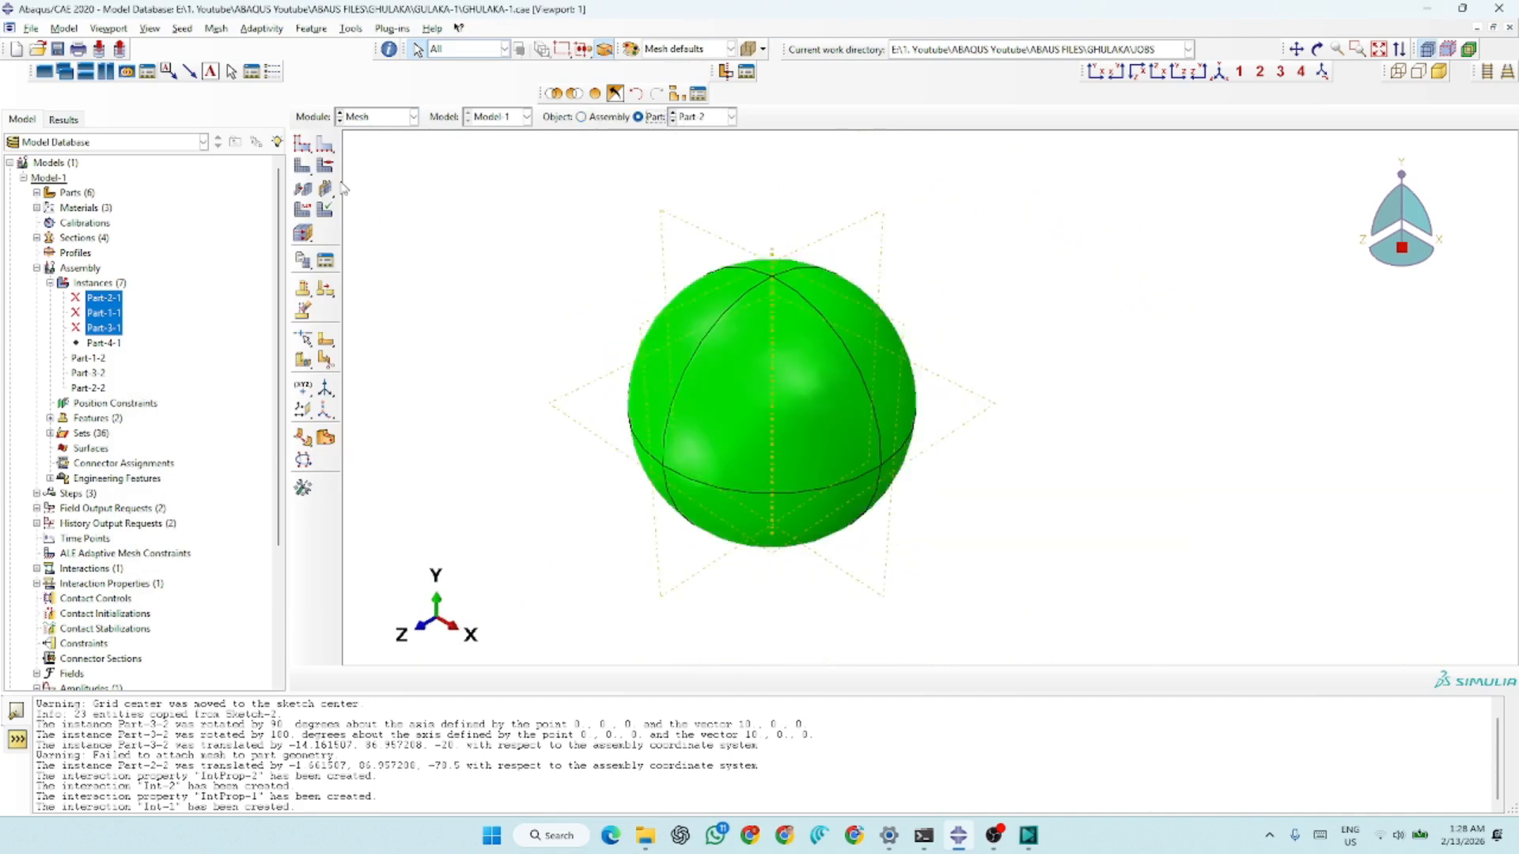
# Seed Part-2 with an approximate global size of 2.5 with curvature control, and mesh the part
pyautogui.click(304, 148)
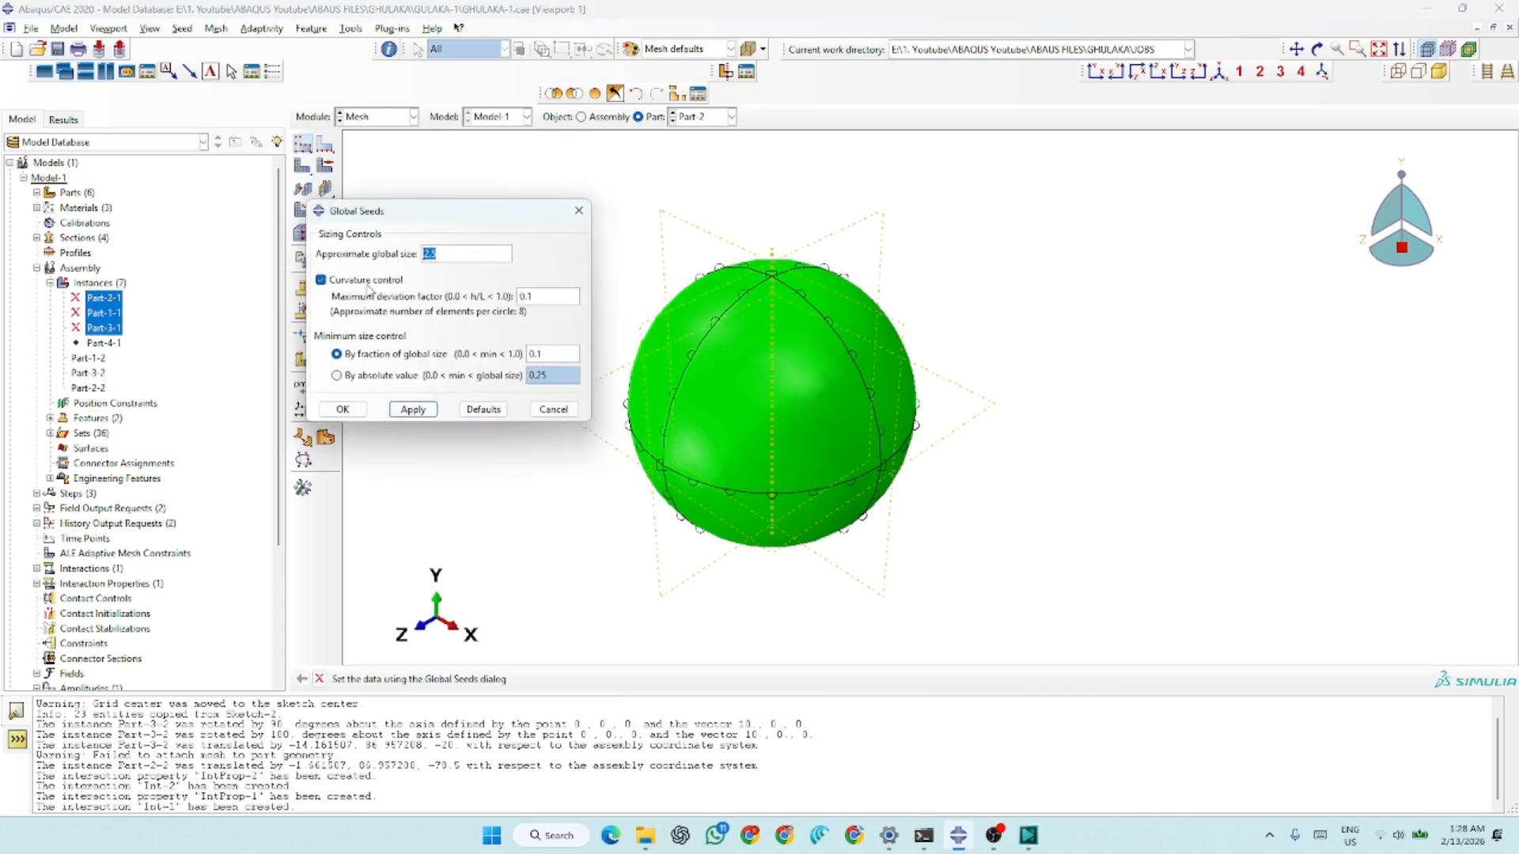
pyautogui.click(410, 407)
pyautogui.click(345, 413)
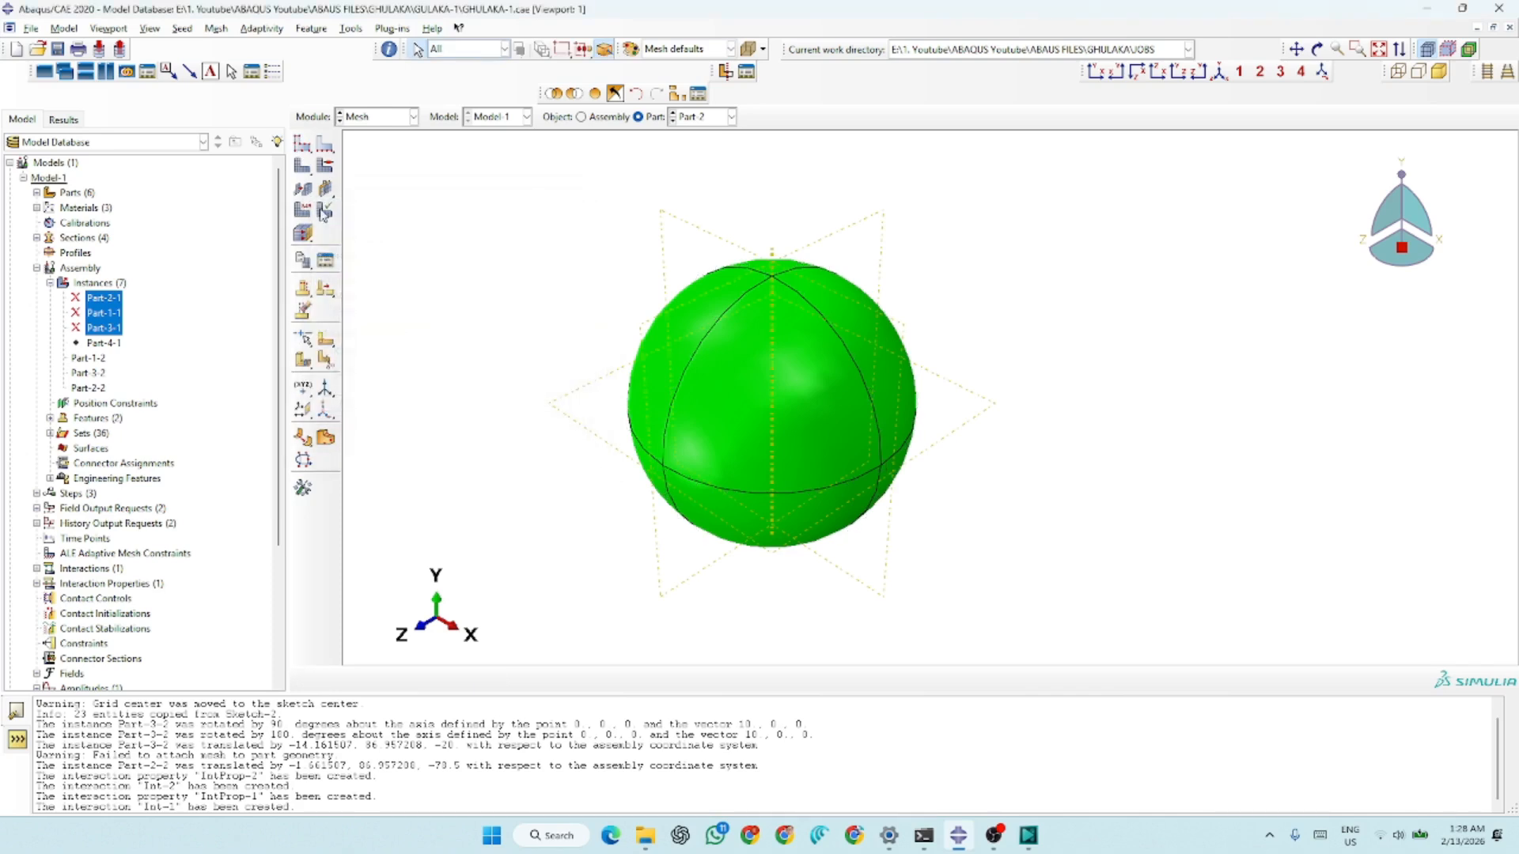
pyautogui.click(302, 166)
pyautogui.click(440, 681)
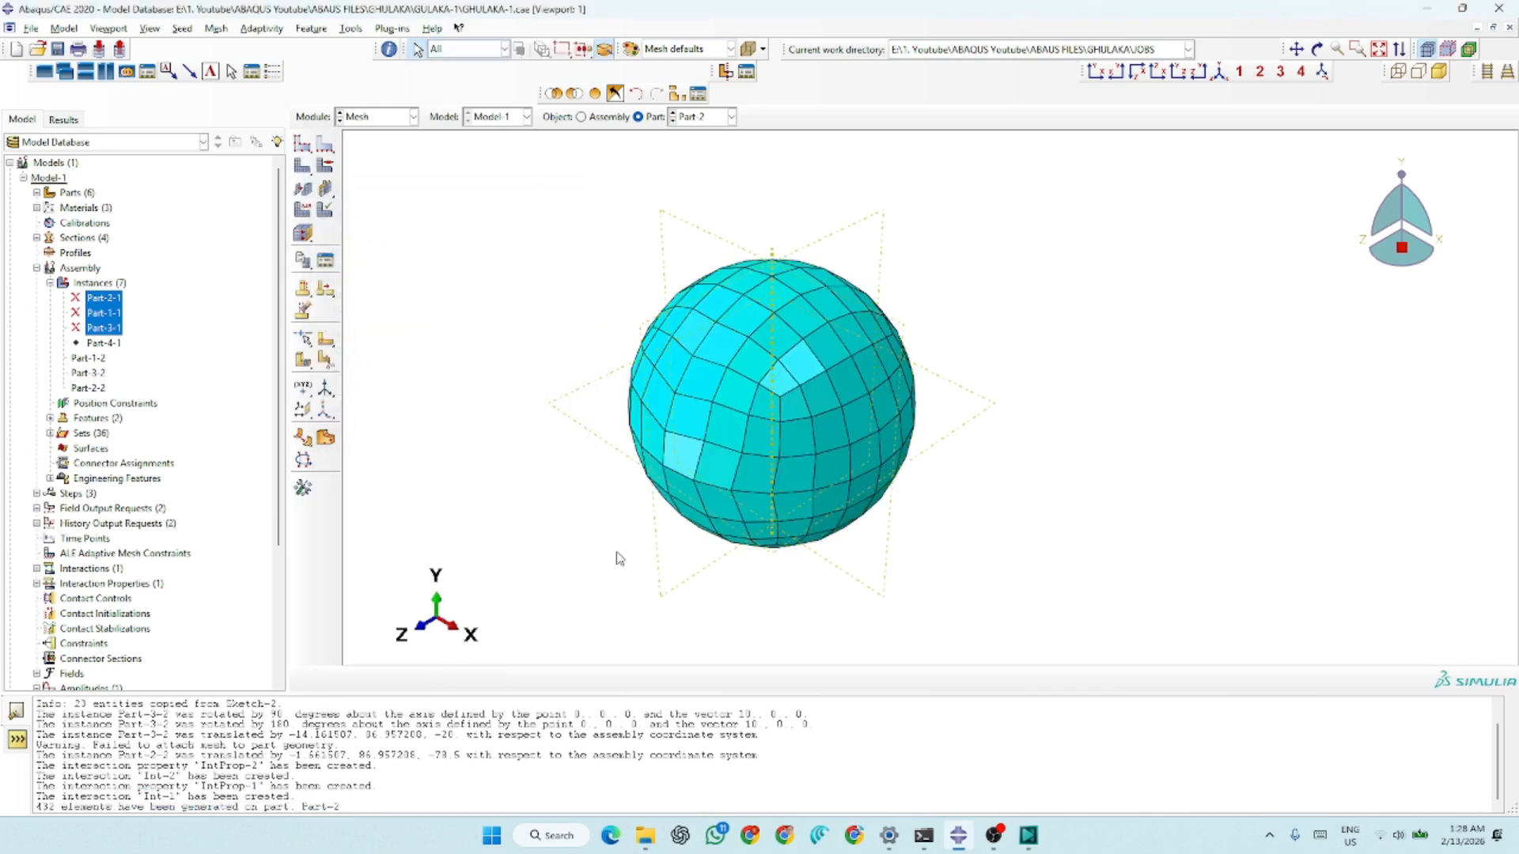
# Assign the Explicit element library with the linear 3D Stress family to the whole ball Part-2
pyautogui.click(303, 210)
pyautogui.moveTo(1003, 263); pyautogui.dragTo(564, 554)
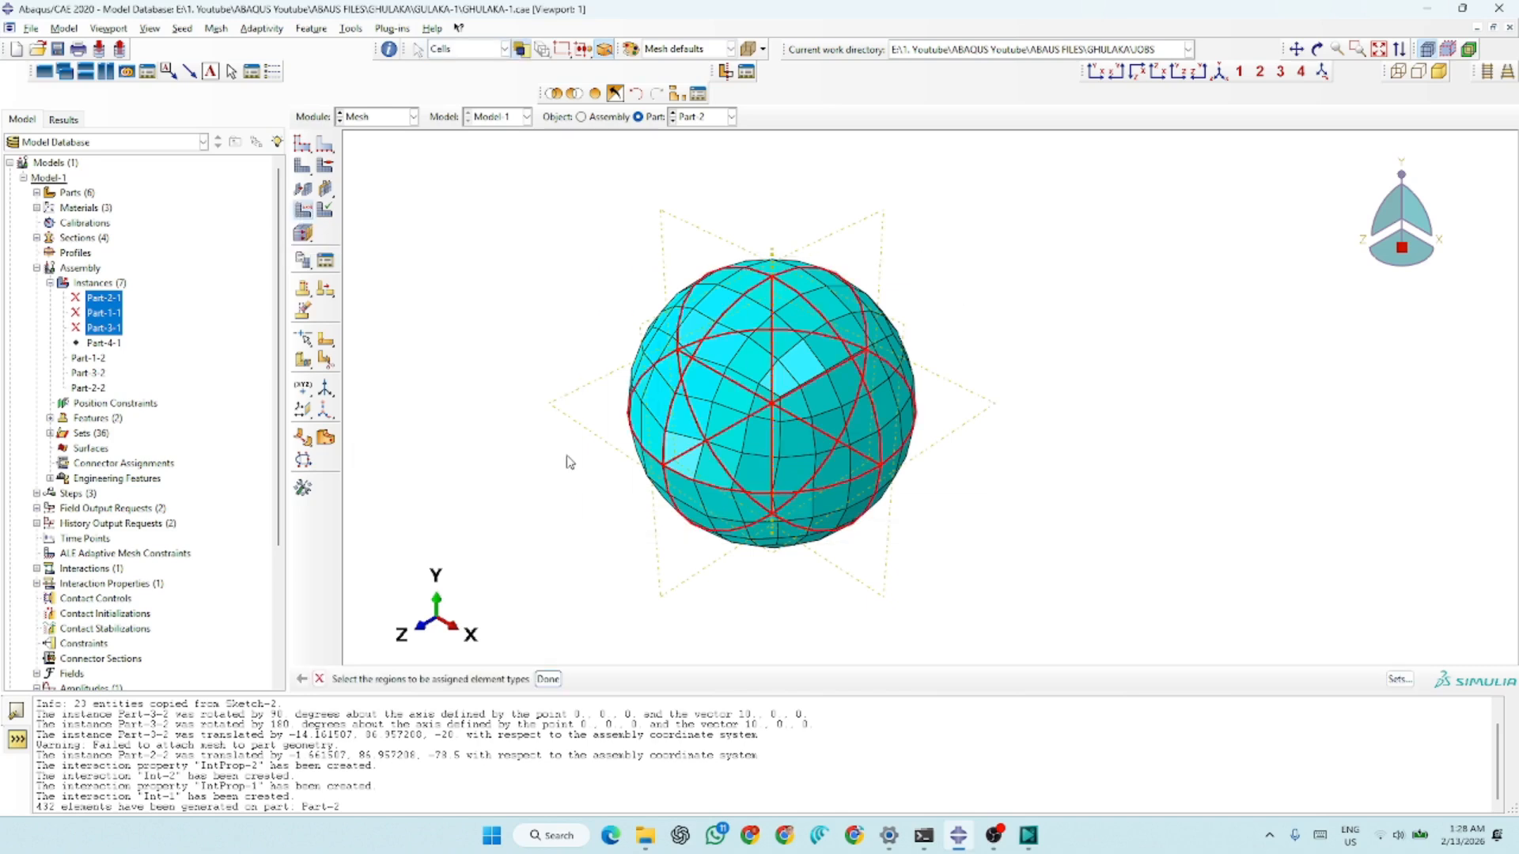
pyautogui.click(549, 679)
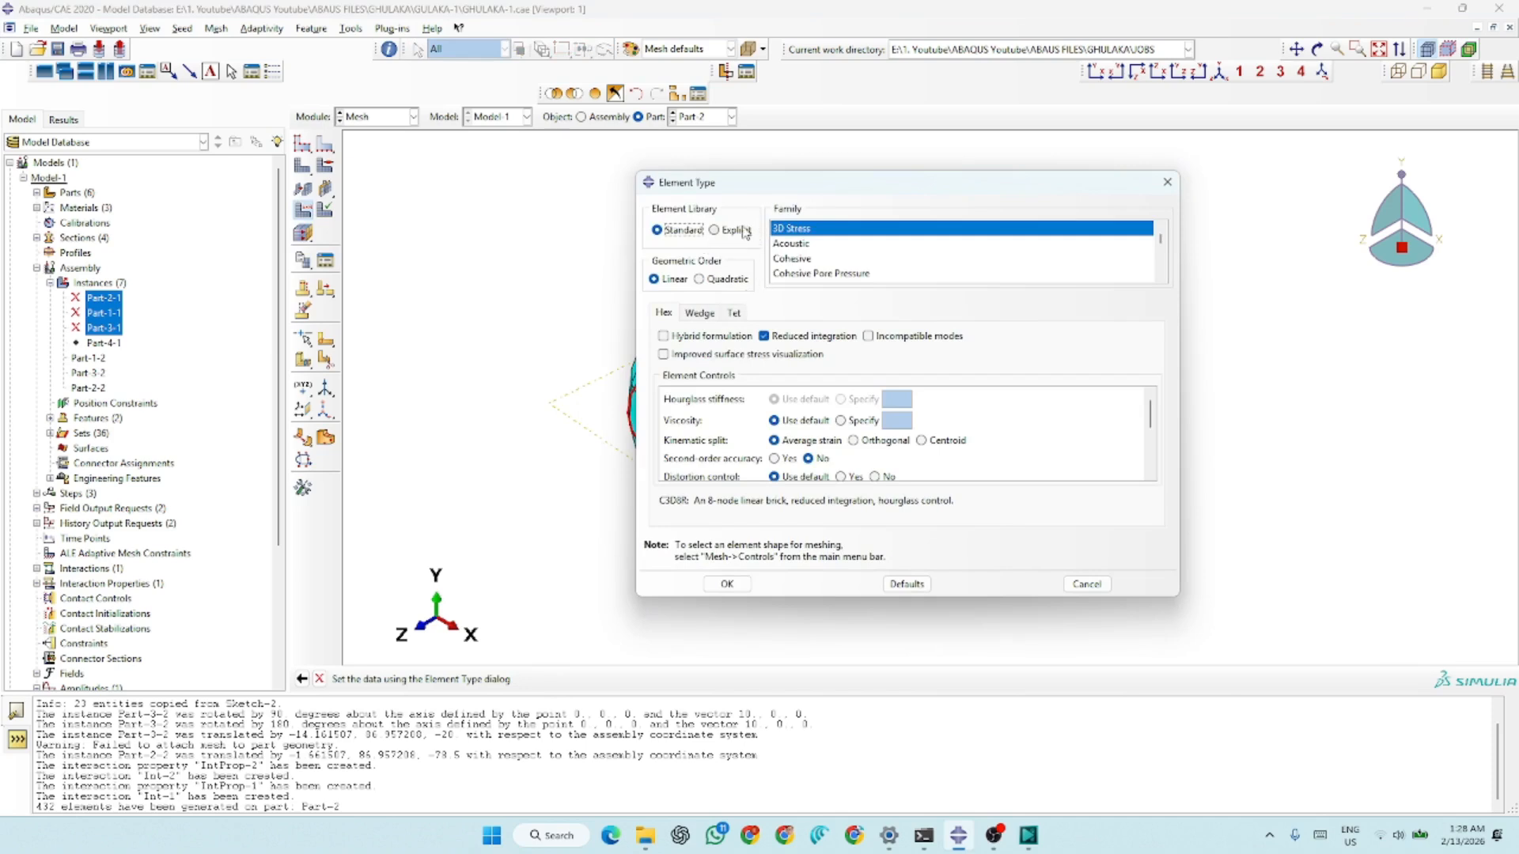
pyautogui.click(733, 232)
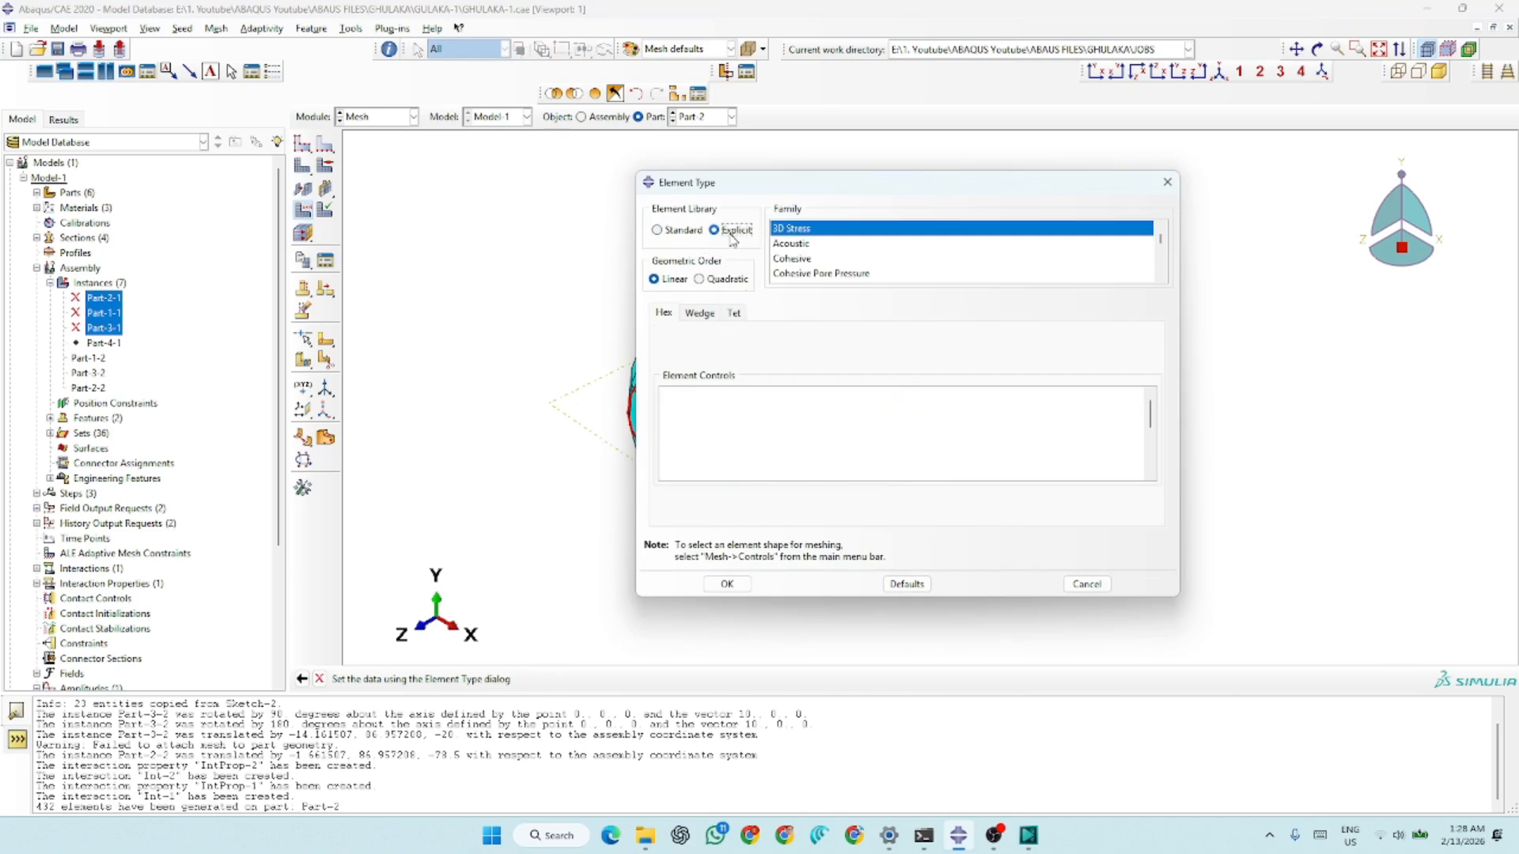
pyautogui.click(727, 584)
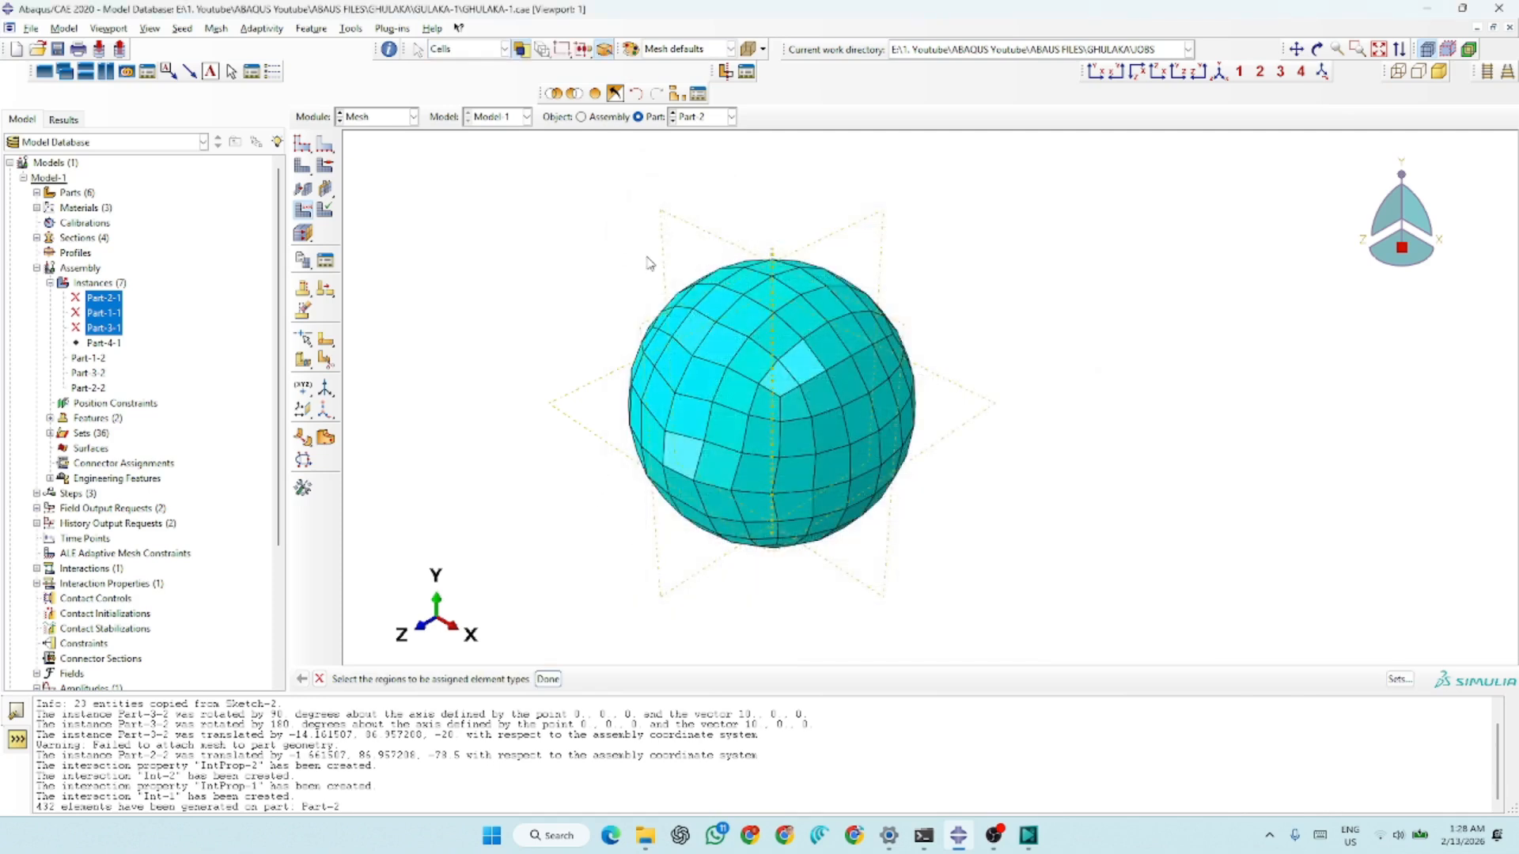
# Display the slingshot frame Part-1 and assign free Tet mesh controls with the default algorithm to the whole part
pyautogui.click(688, 117)
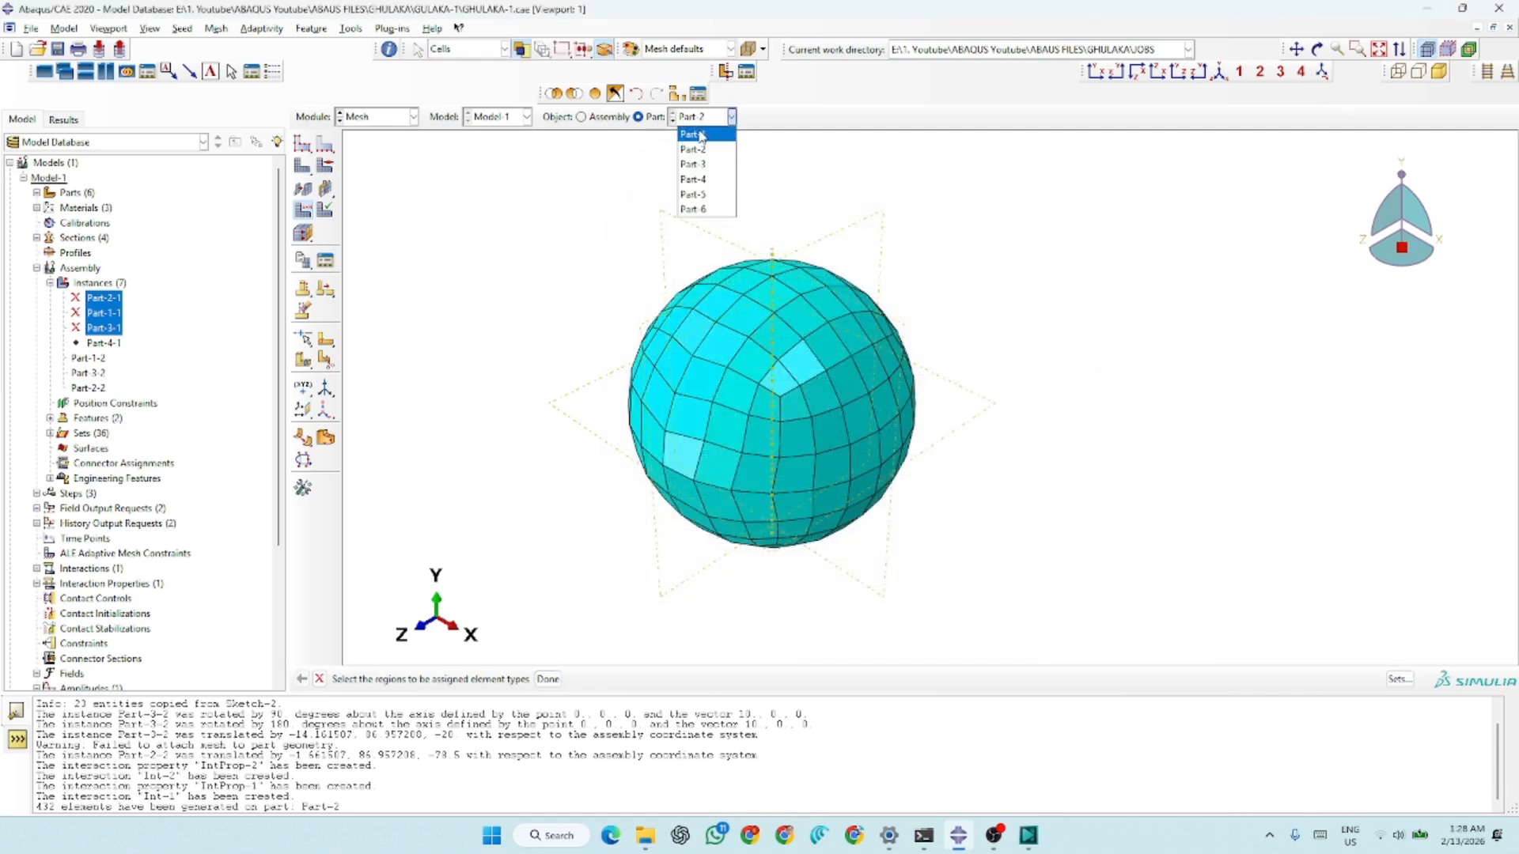
pyautogui.click(700, 132)
pyautogui.scroll(6, 600, 468)
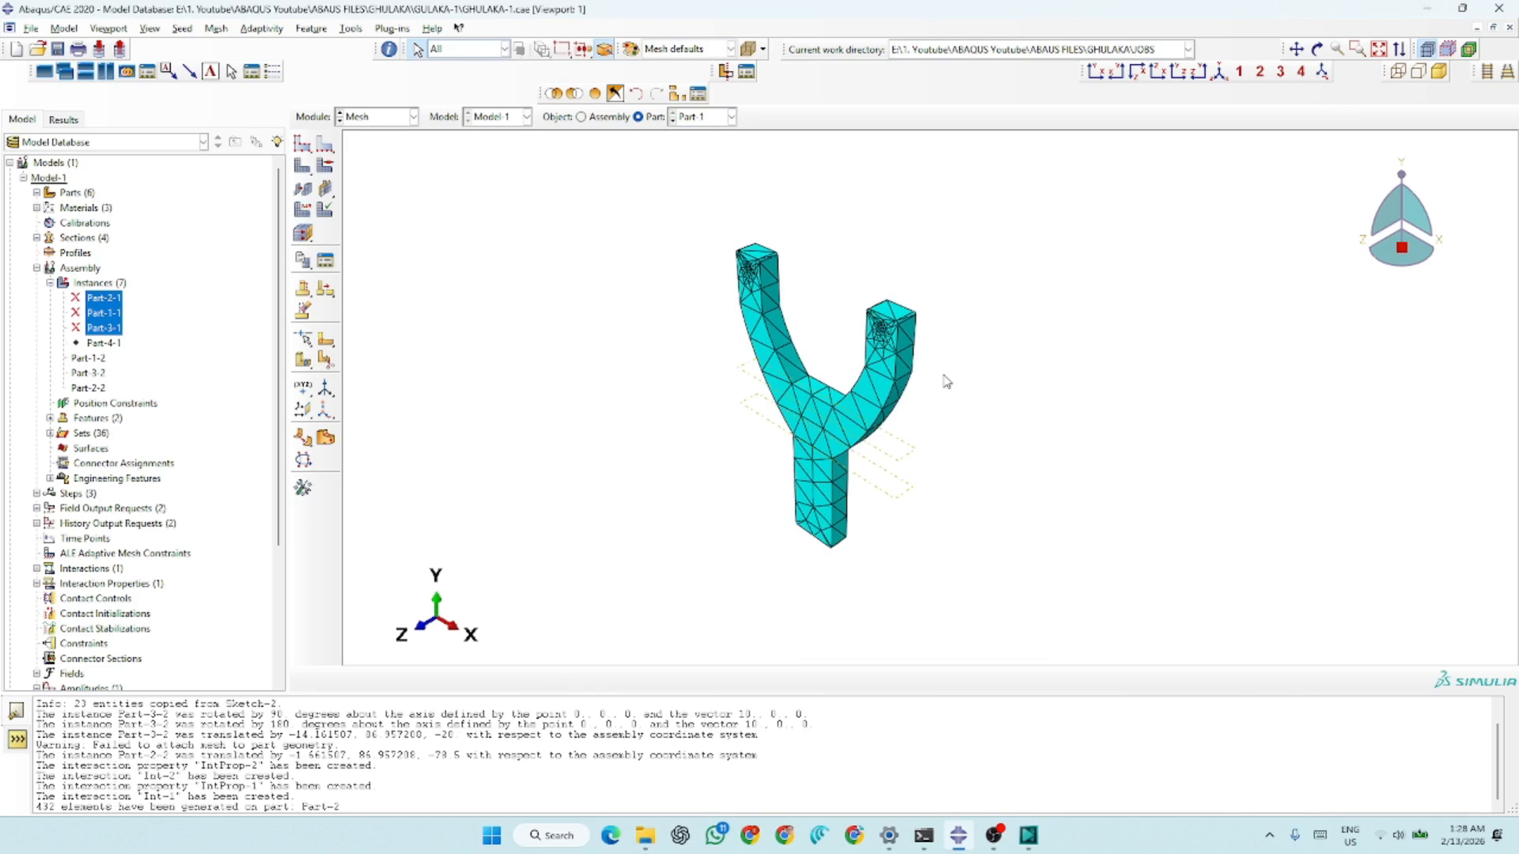
pyautogui.scroll(-3, 947, 380)
pyautogui.scroll(-2, 850, 336)
pyautogui.scroll(4, 617, 285)
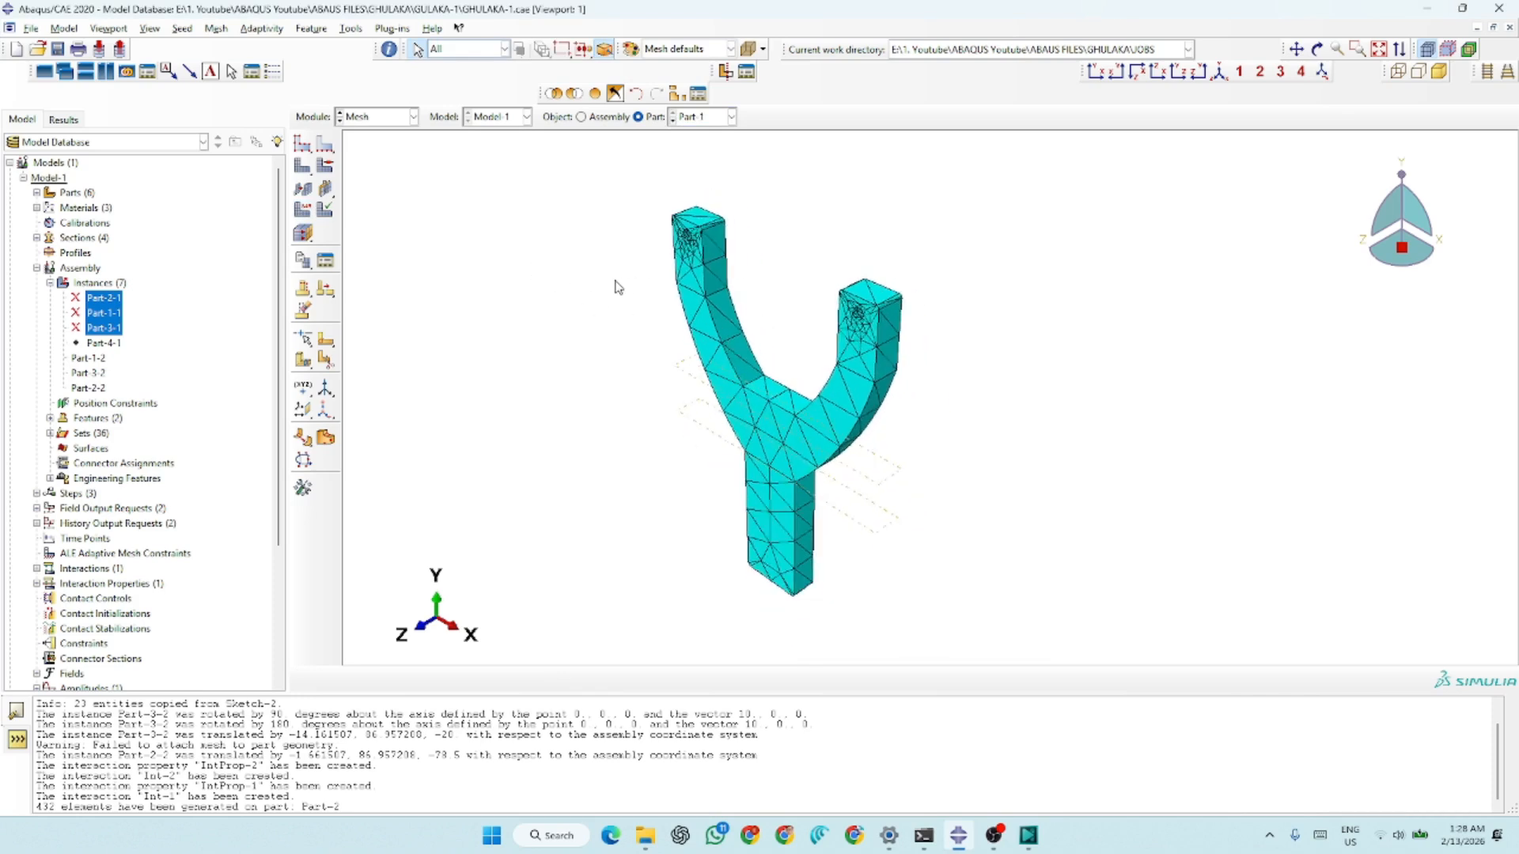
pyautogui.scroll(-1, 823, 373)
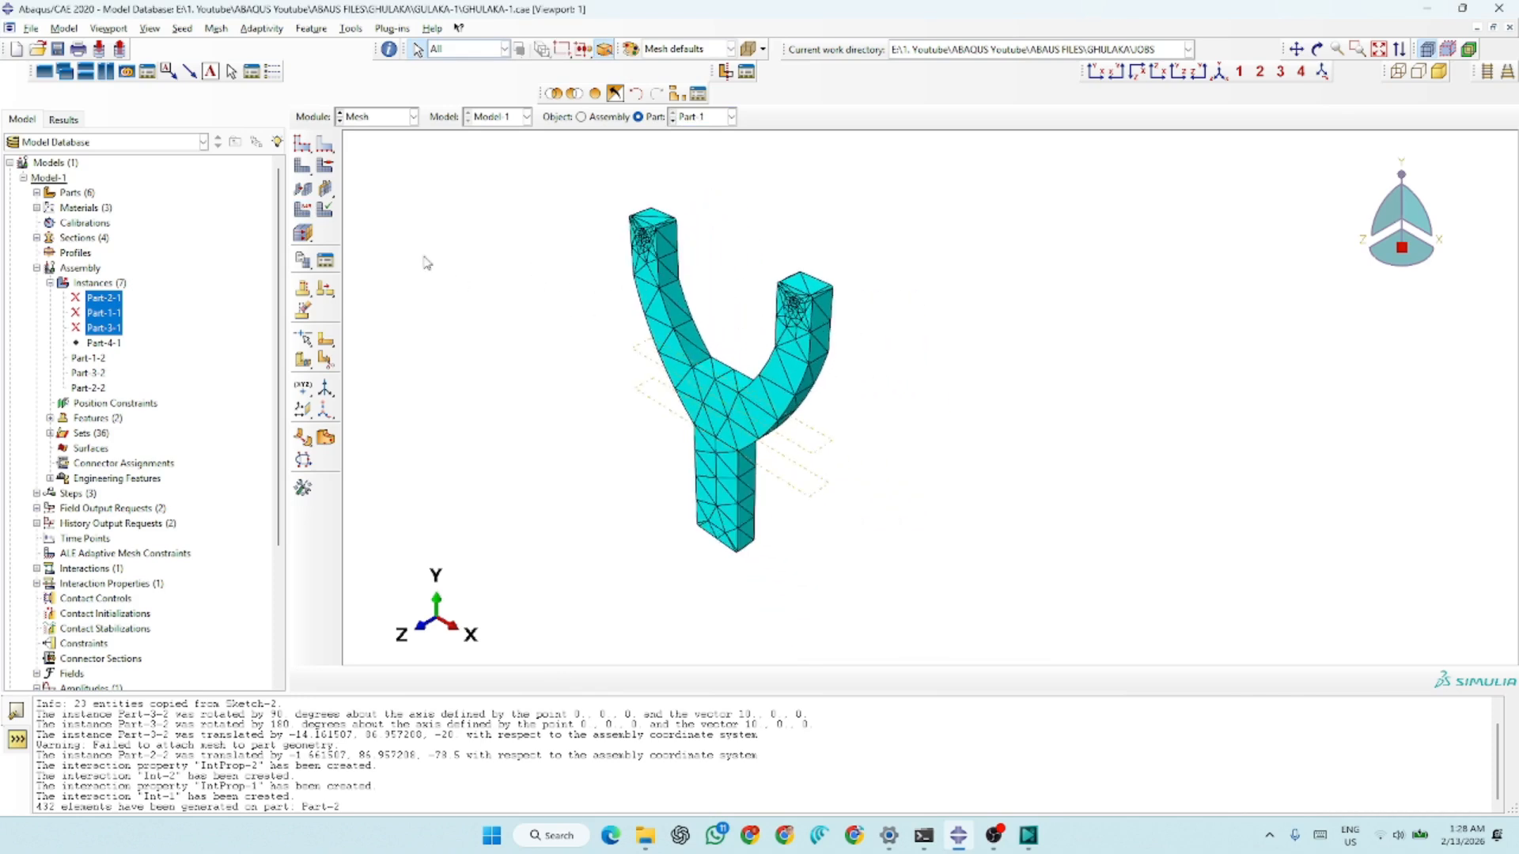
pyautogui.click(331, 169)
pyautogui.moveTo(951, 204); pyautogui.dragTo(541, 494)
pyautogui.click(659, 679)
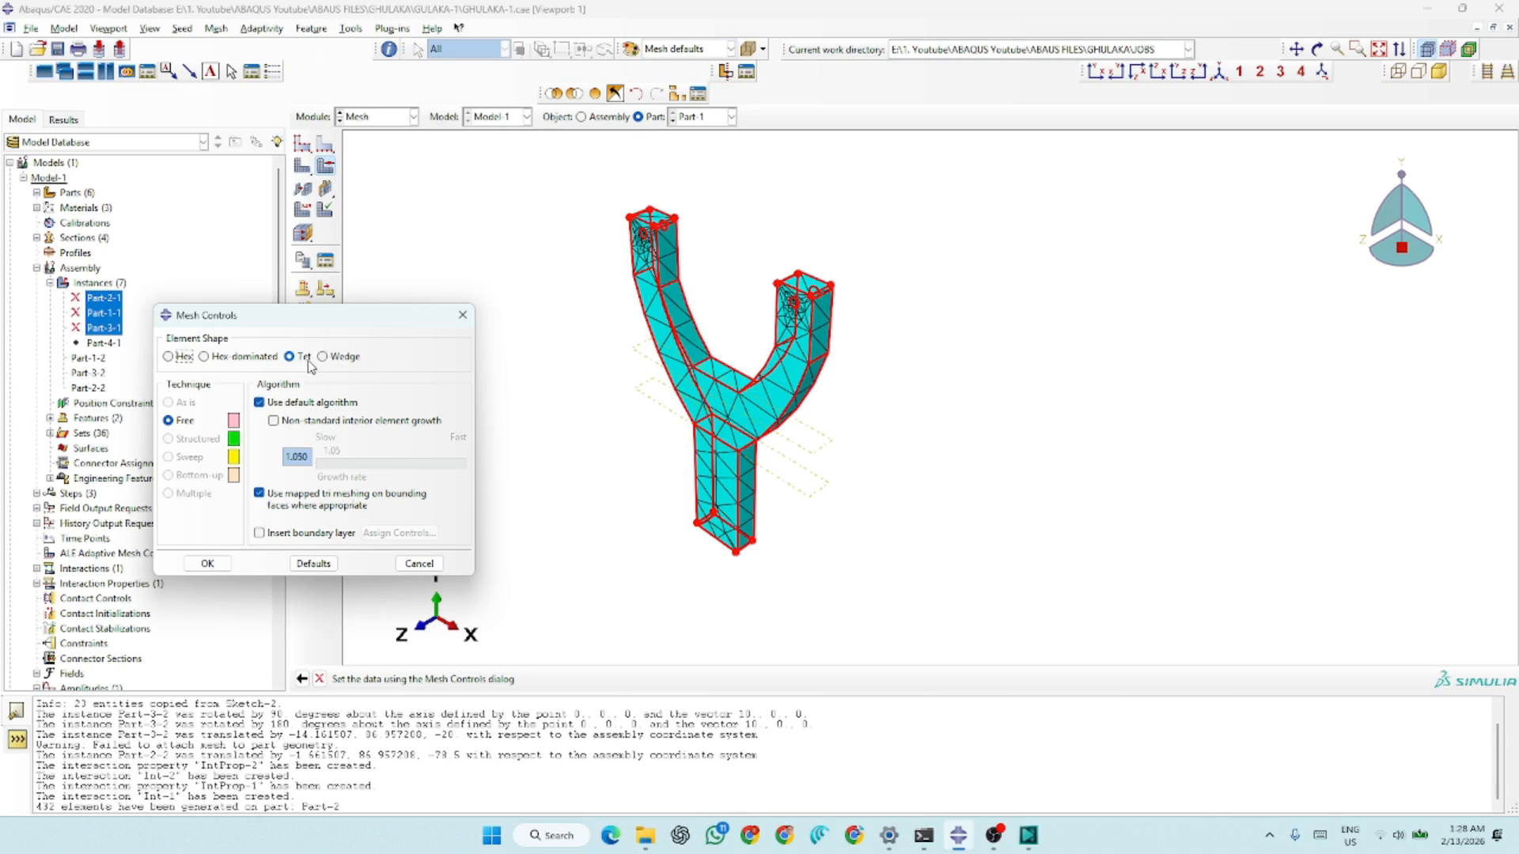
pyautogui.click(207, 563)
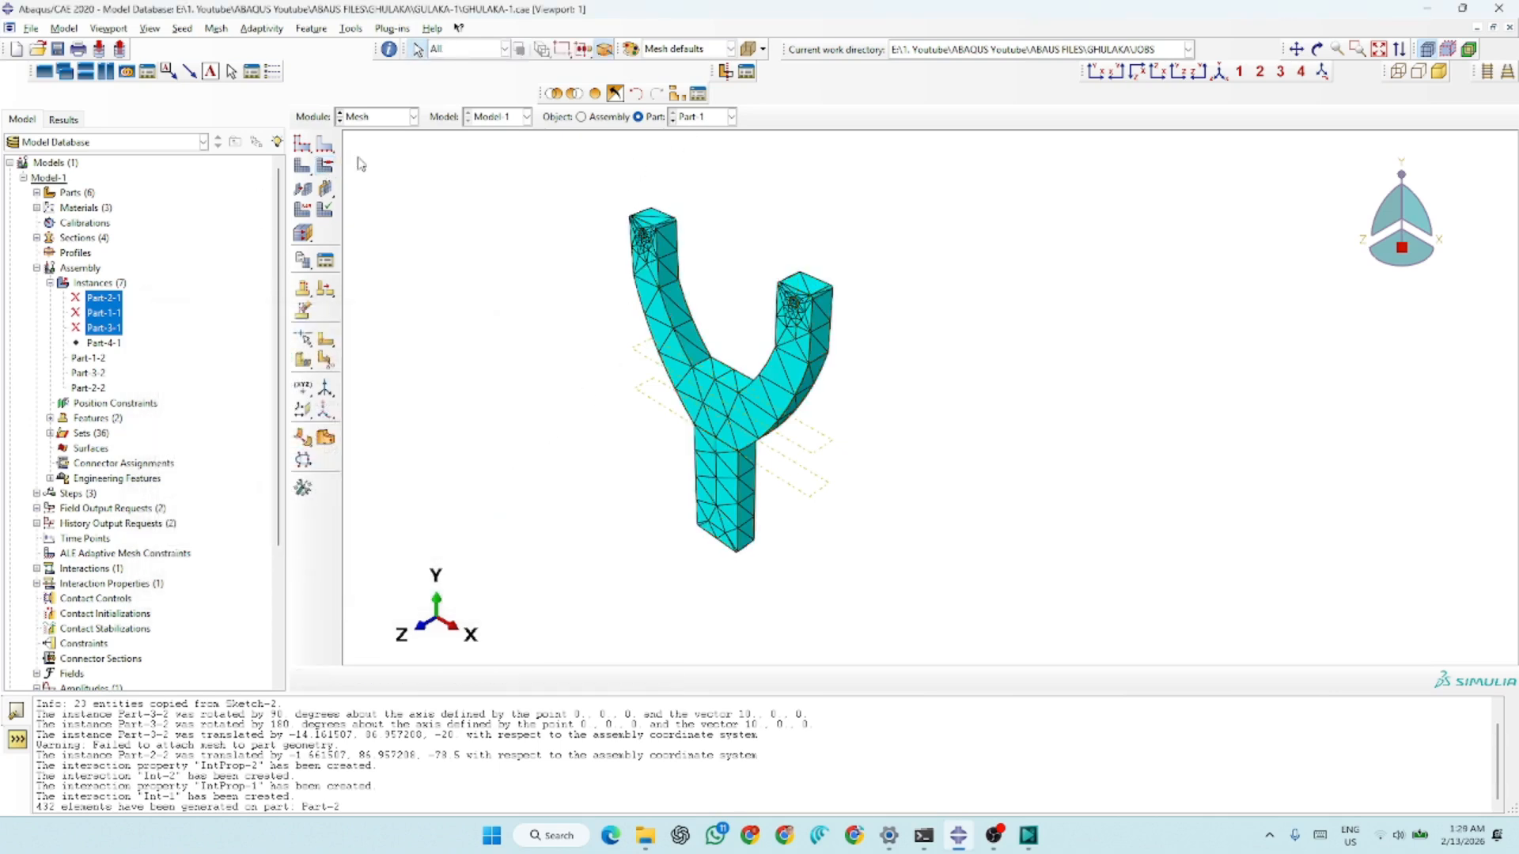
# Switch to the Job module and create Job-4 for Model-1 with 6 processors in its parallelization settings
pyautogui.click(412, 117)
pyautogui.click(354, 255)
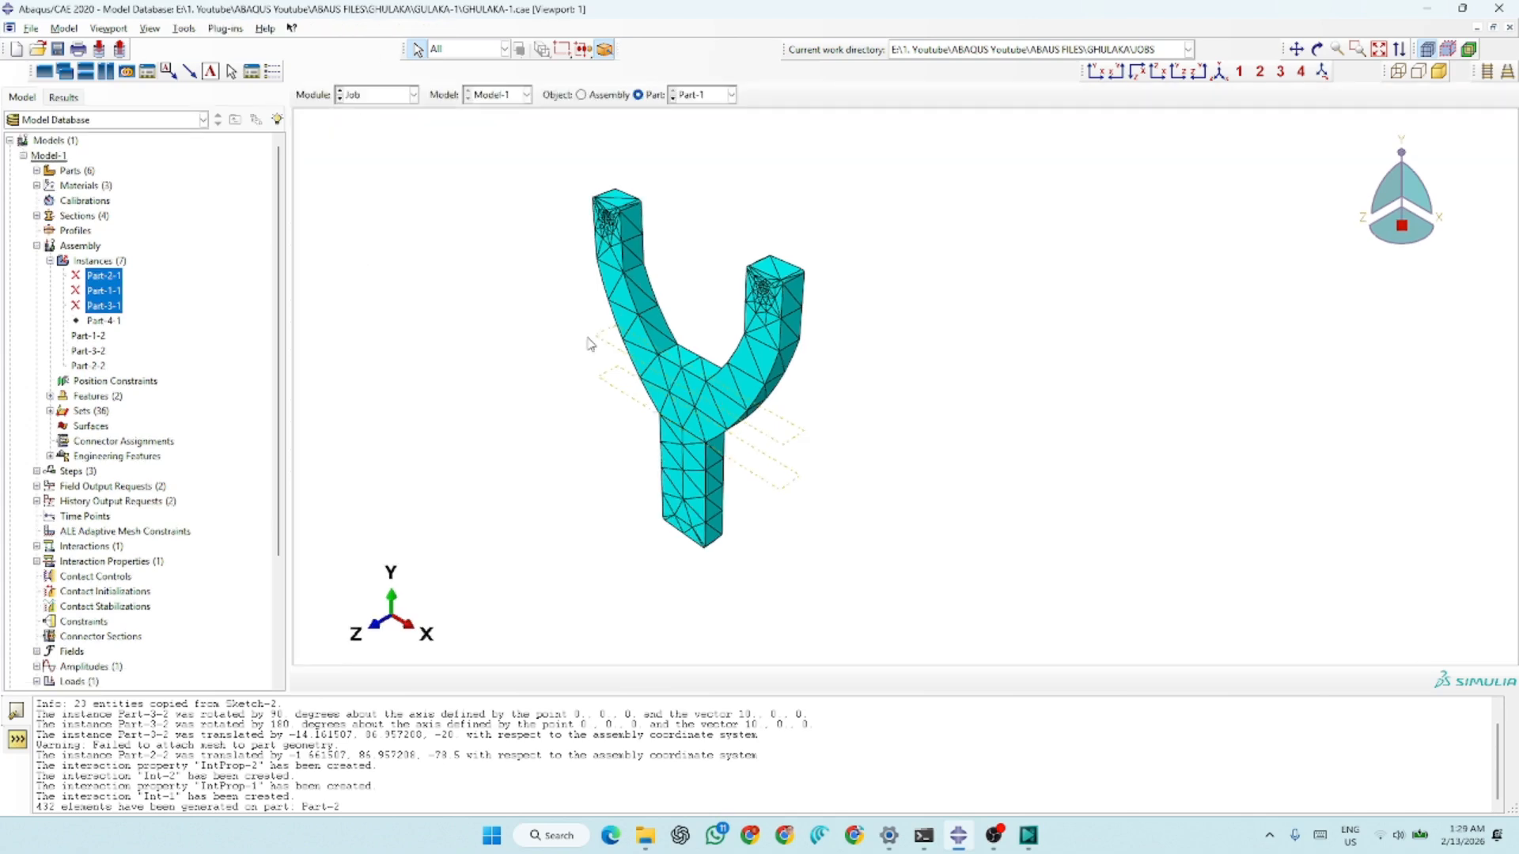
pyautogui.click(325, 121)
pyautogui.click(617, 486)
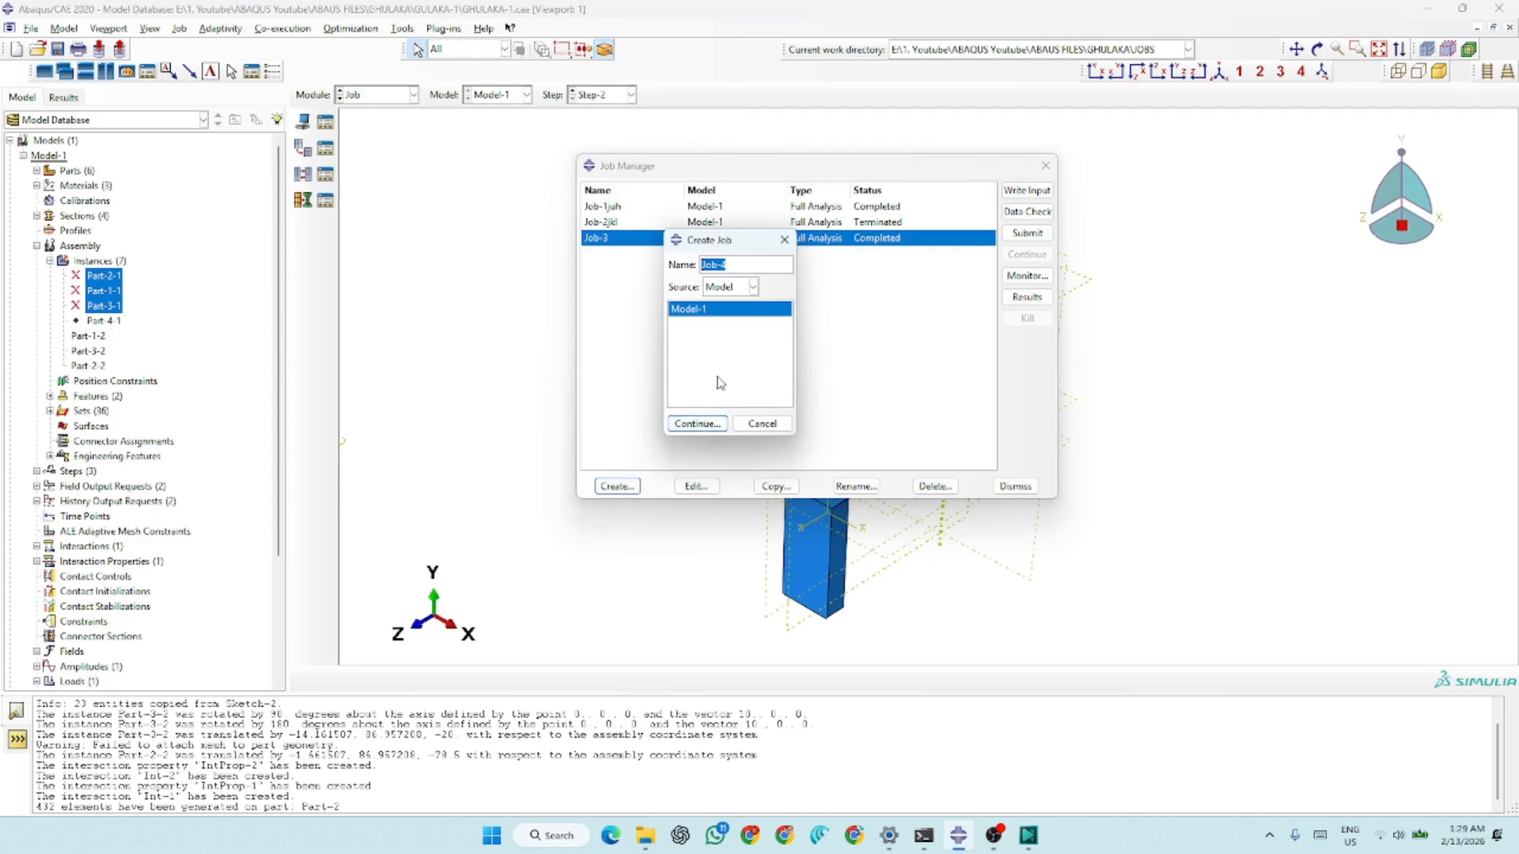
pyautogui.click(696, 423)
pyautogui.click(688, 348)
pyautogui.click(561, 367)
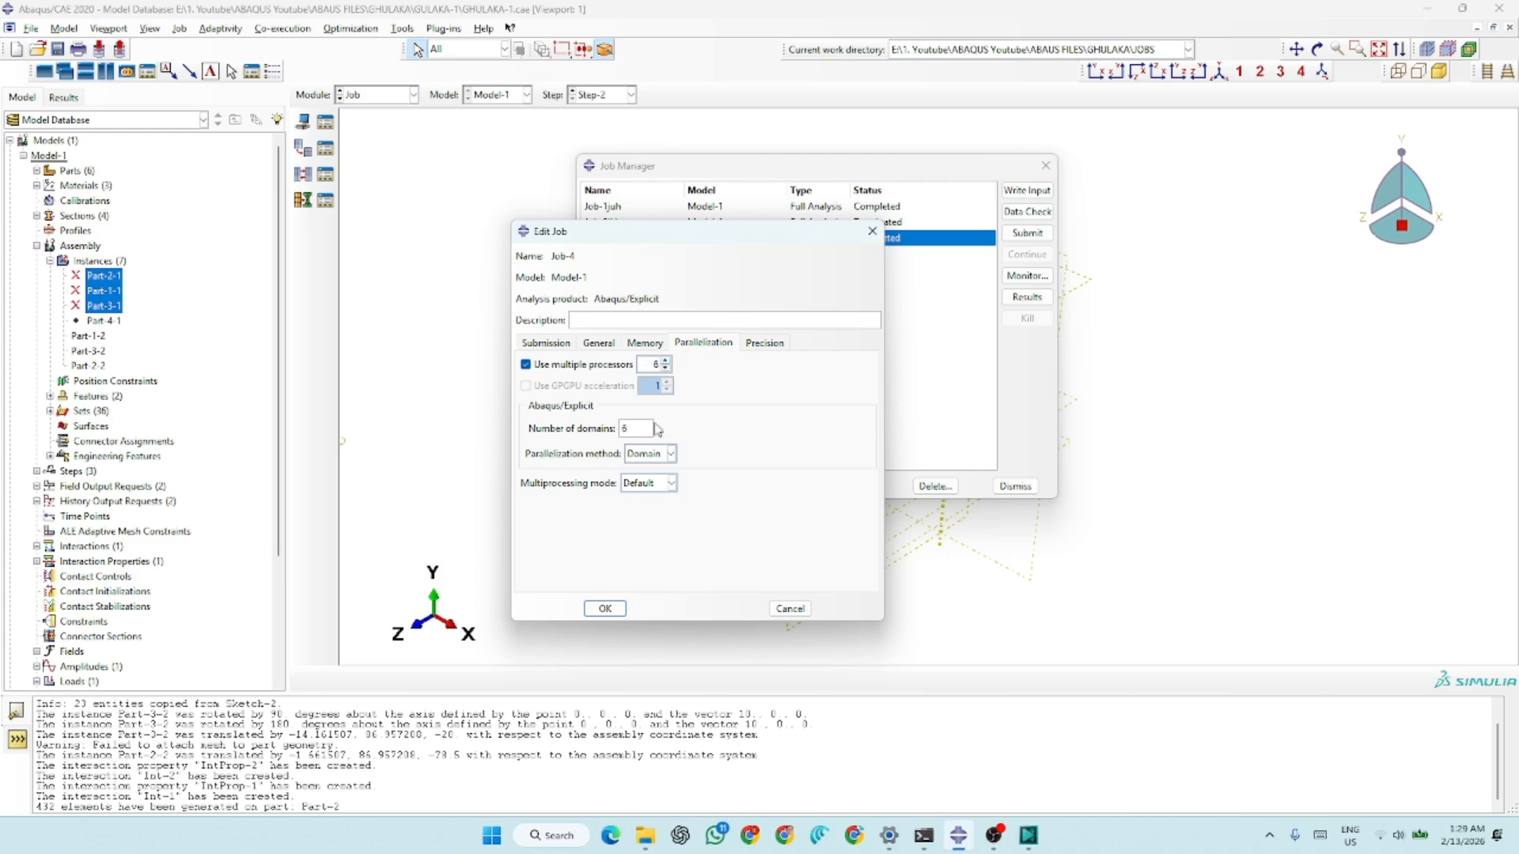
pyautogui.click(605, 609)
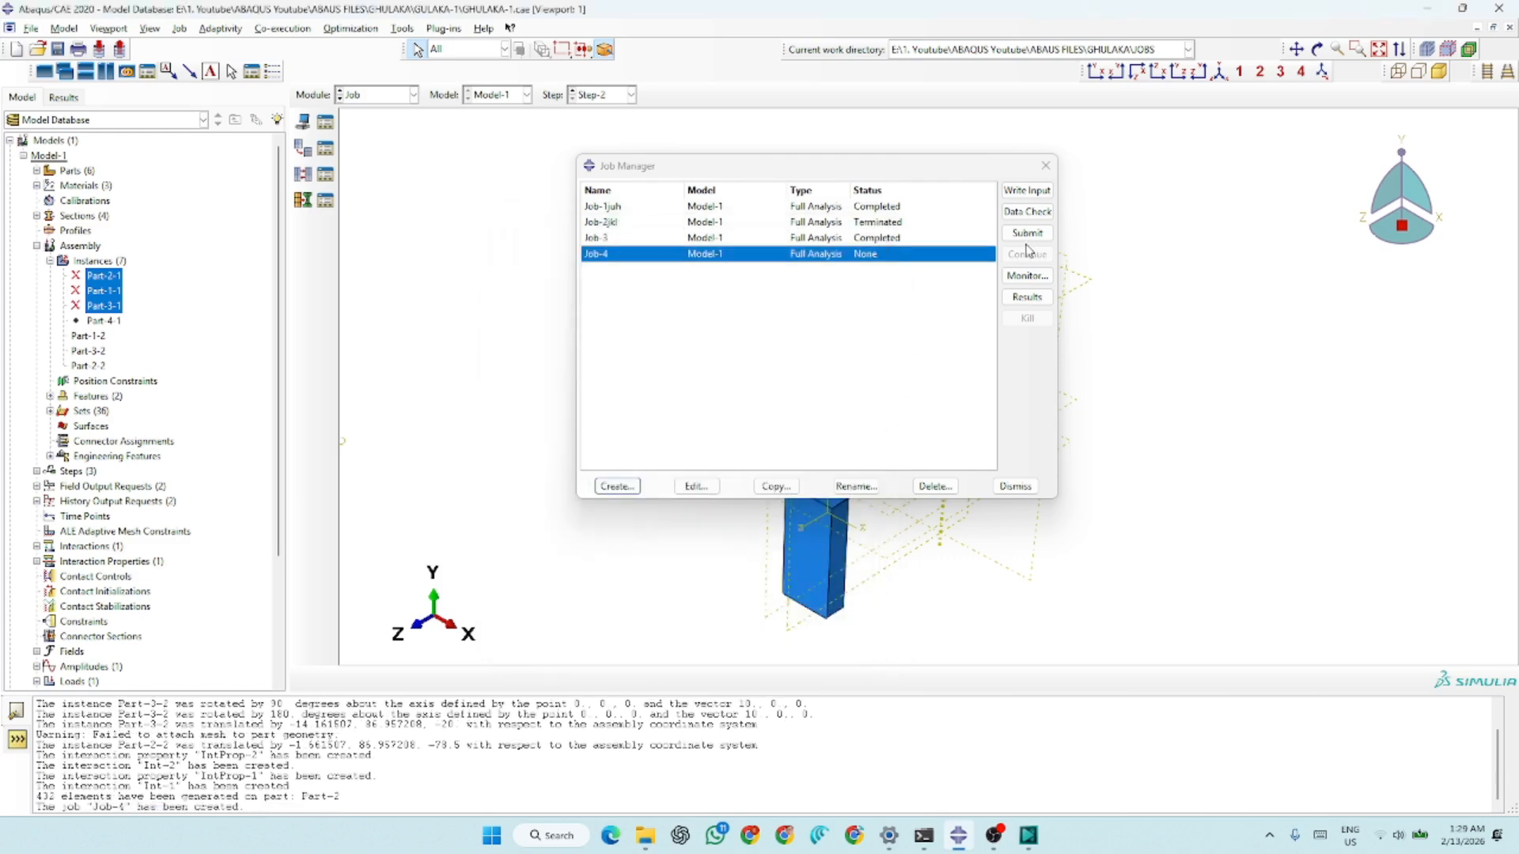
# Open the results of Job-1juh and examine the Mises stress contours on the deformed slingshot at frame 19 of Step-2
pyautogui.click(890, 208)
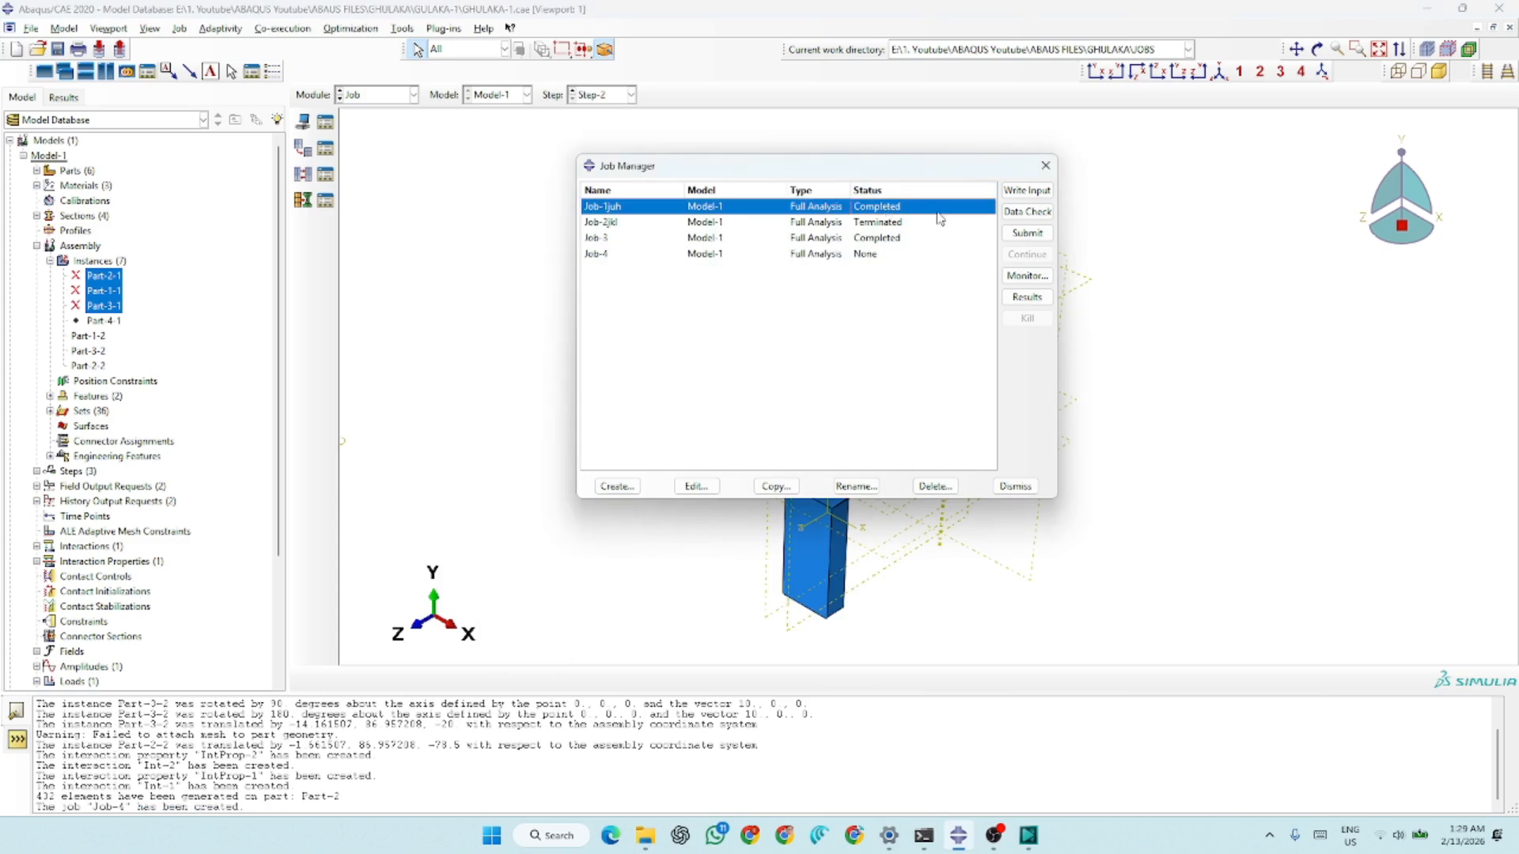
pyautogui.click(1027, 296)
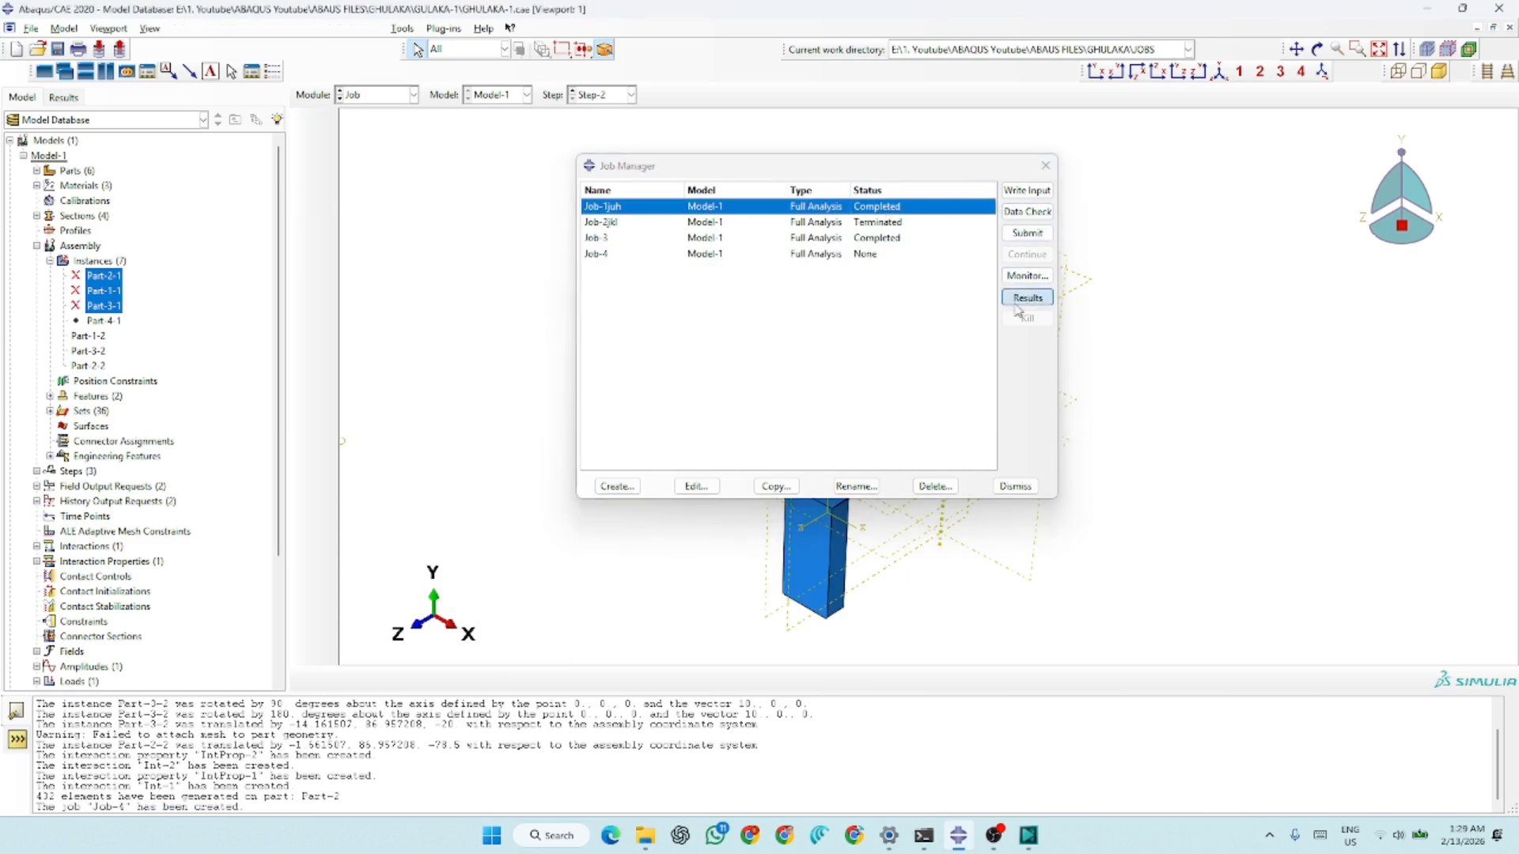
pyautogui.moveTo(1428, 376); pyautogui.dragTo(1390, 377)
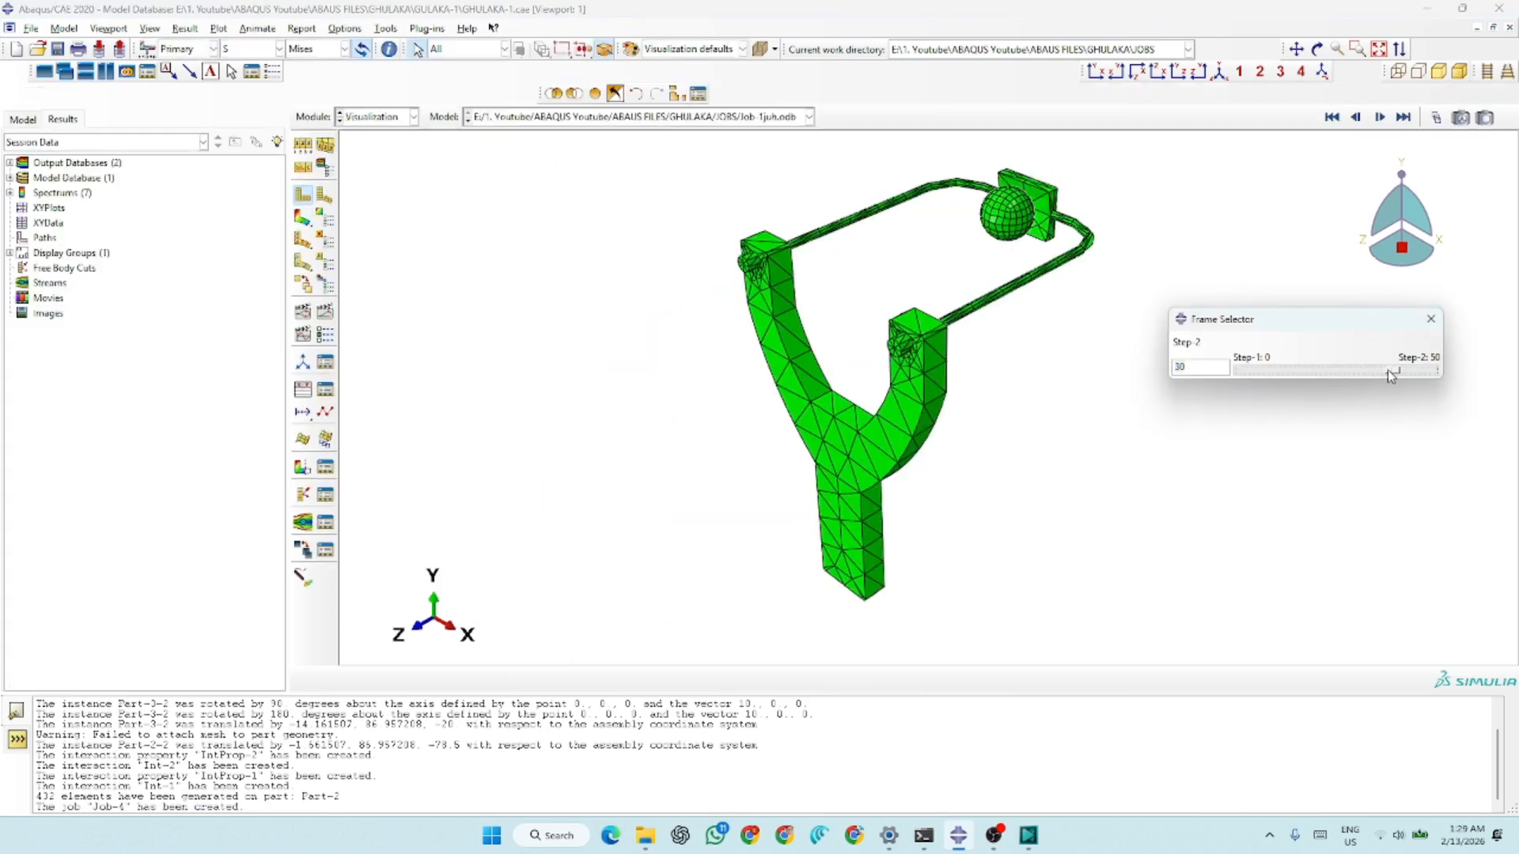
pyautogui.click(302, 218)
pyautogui.moveTo(1390, 372)
pyautogui.mouseDown()
pyautogui.moveTo(1406, 375)
pyautogui.moveTo(1373, 369)
pyautogui.mouseUp()
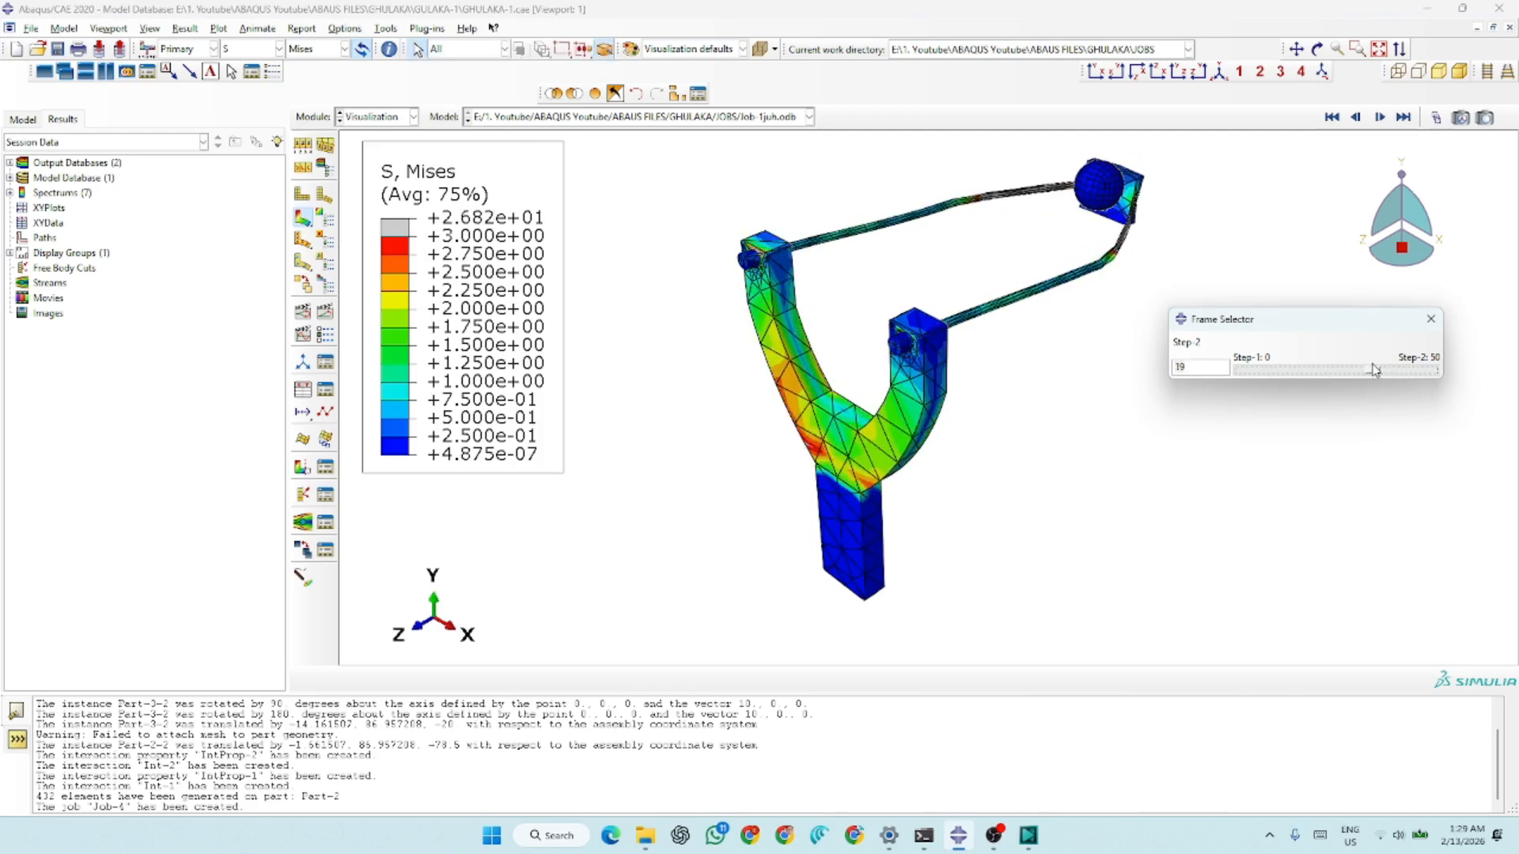
# Return to the Job module, open the results of Job-3 and plot the Mises stress contours on the deformed shape
pyautogui.click(389, 119)
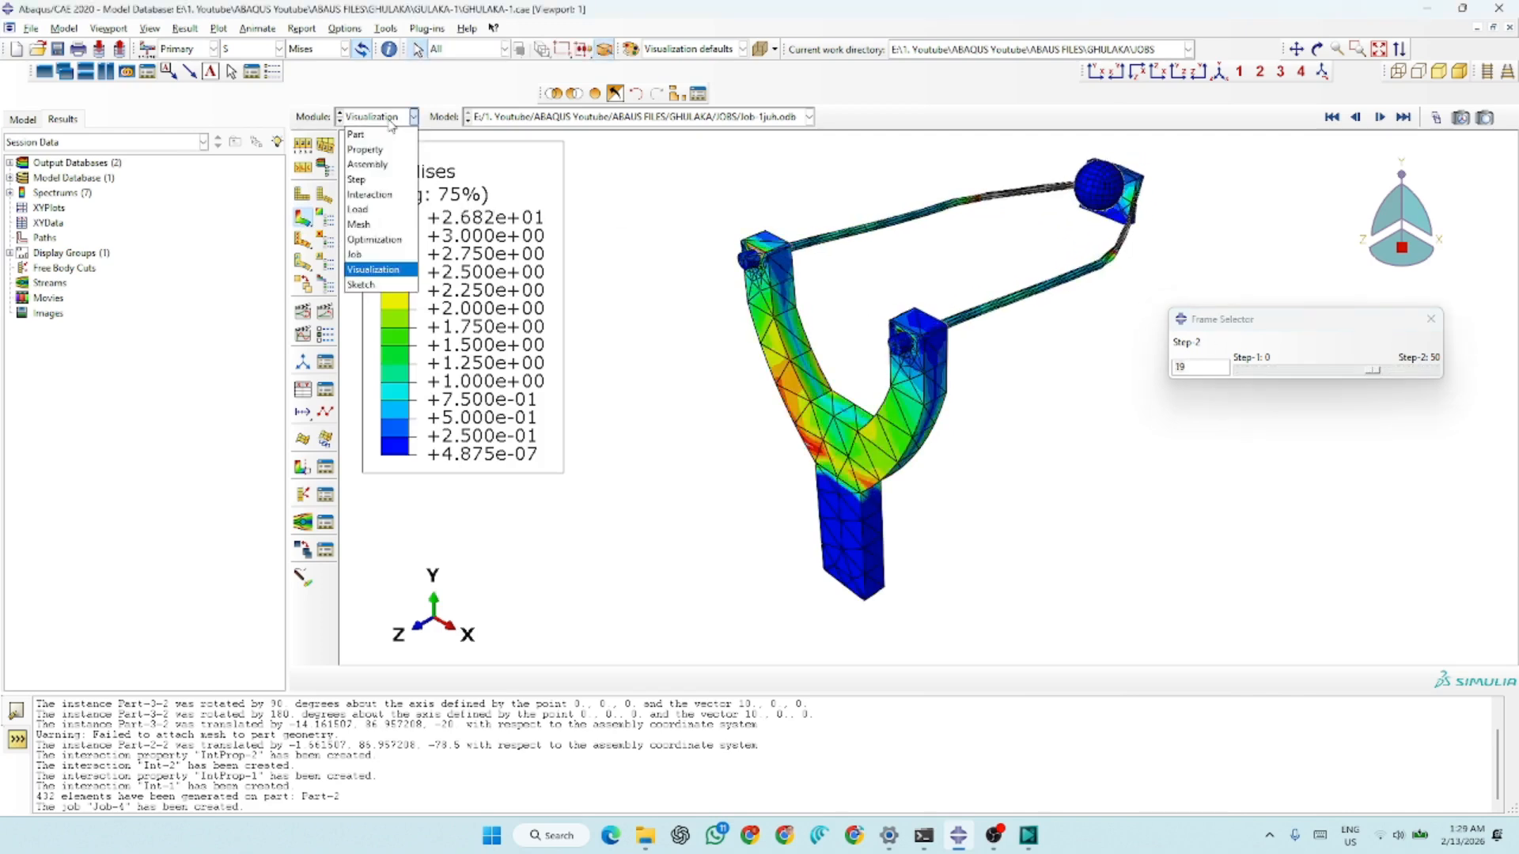
pyautogui.click(355, 254)
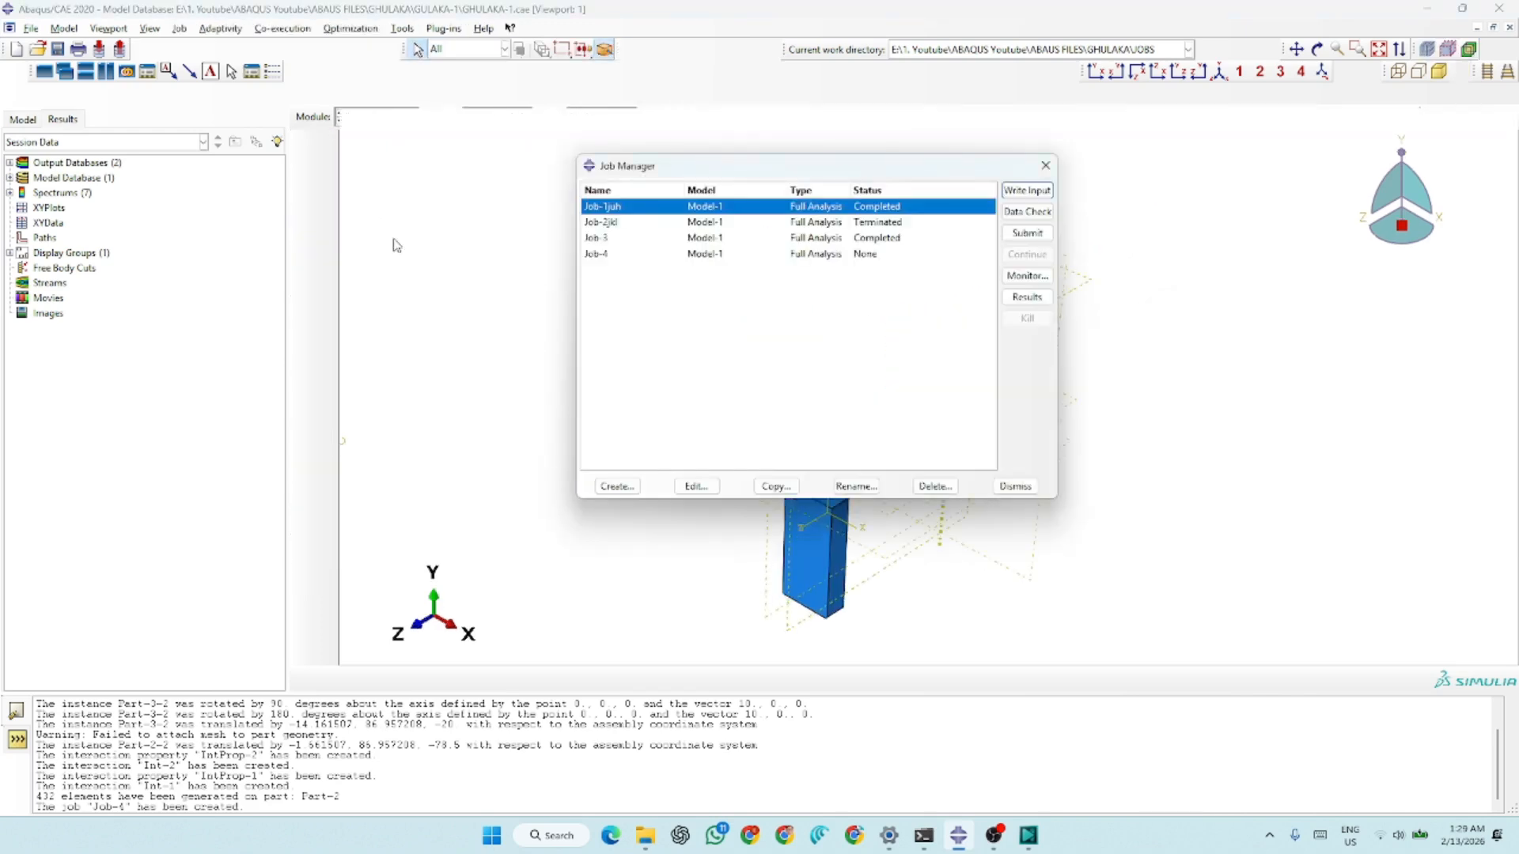
pyautogui.click(878, 238)
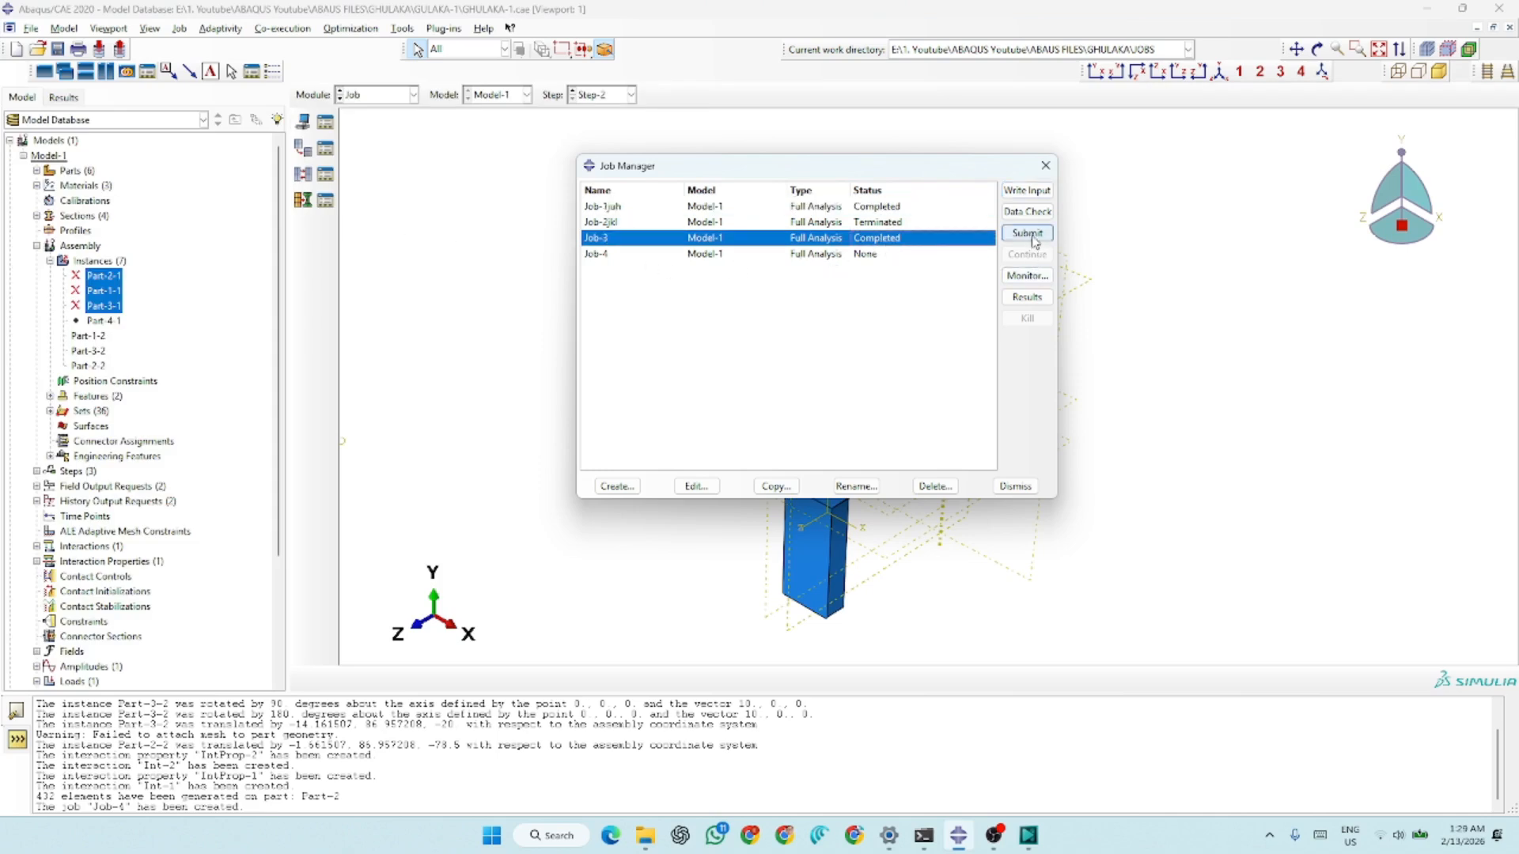
pyautogui.click(1027, 301)
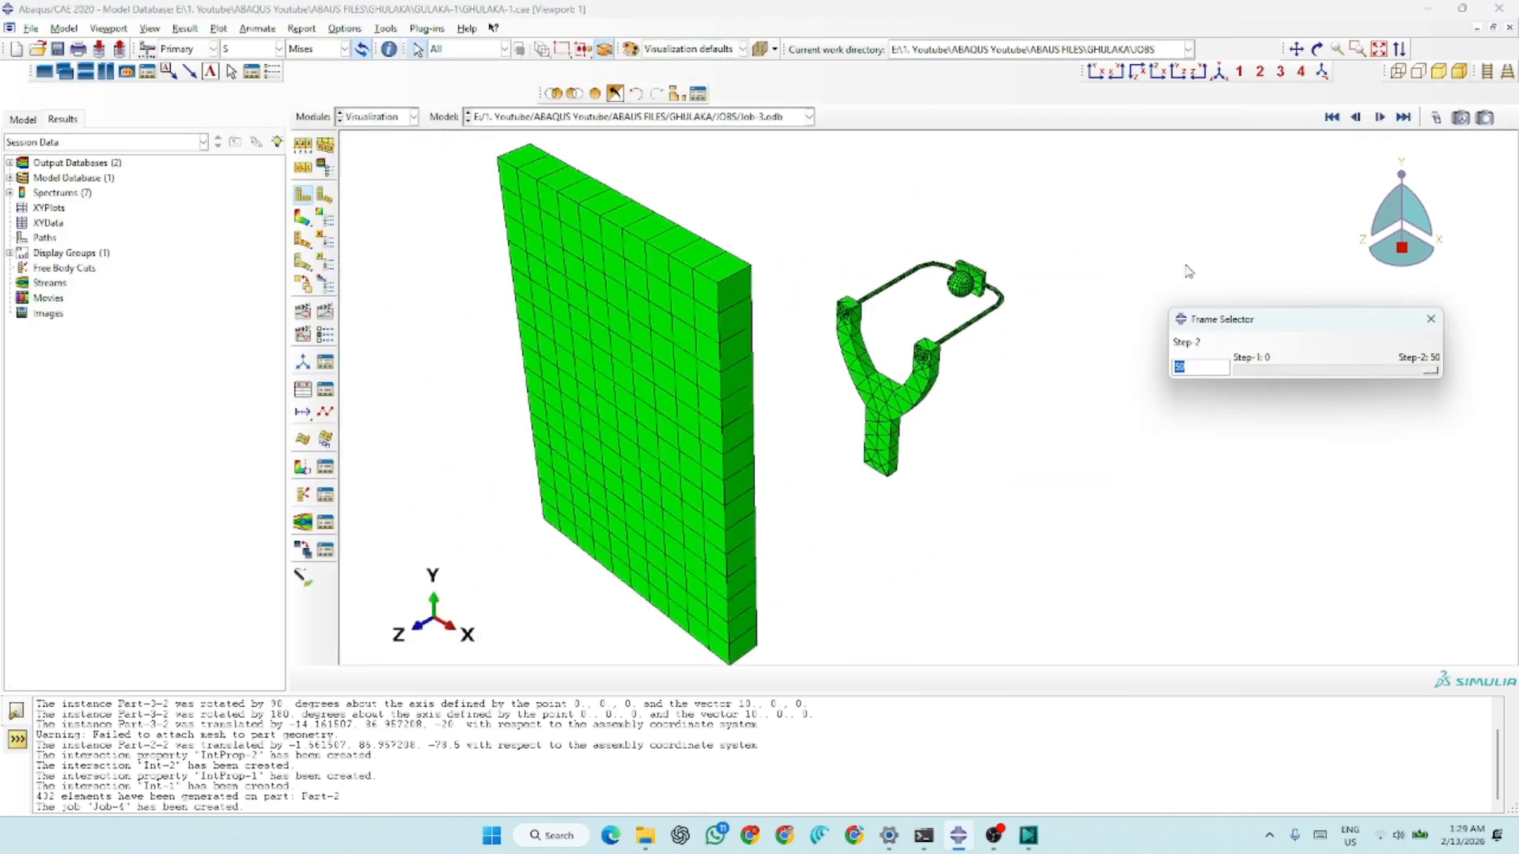
pyautogui.click(306, 220)
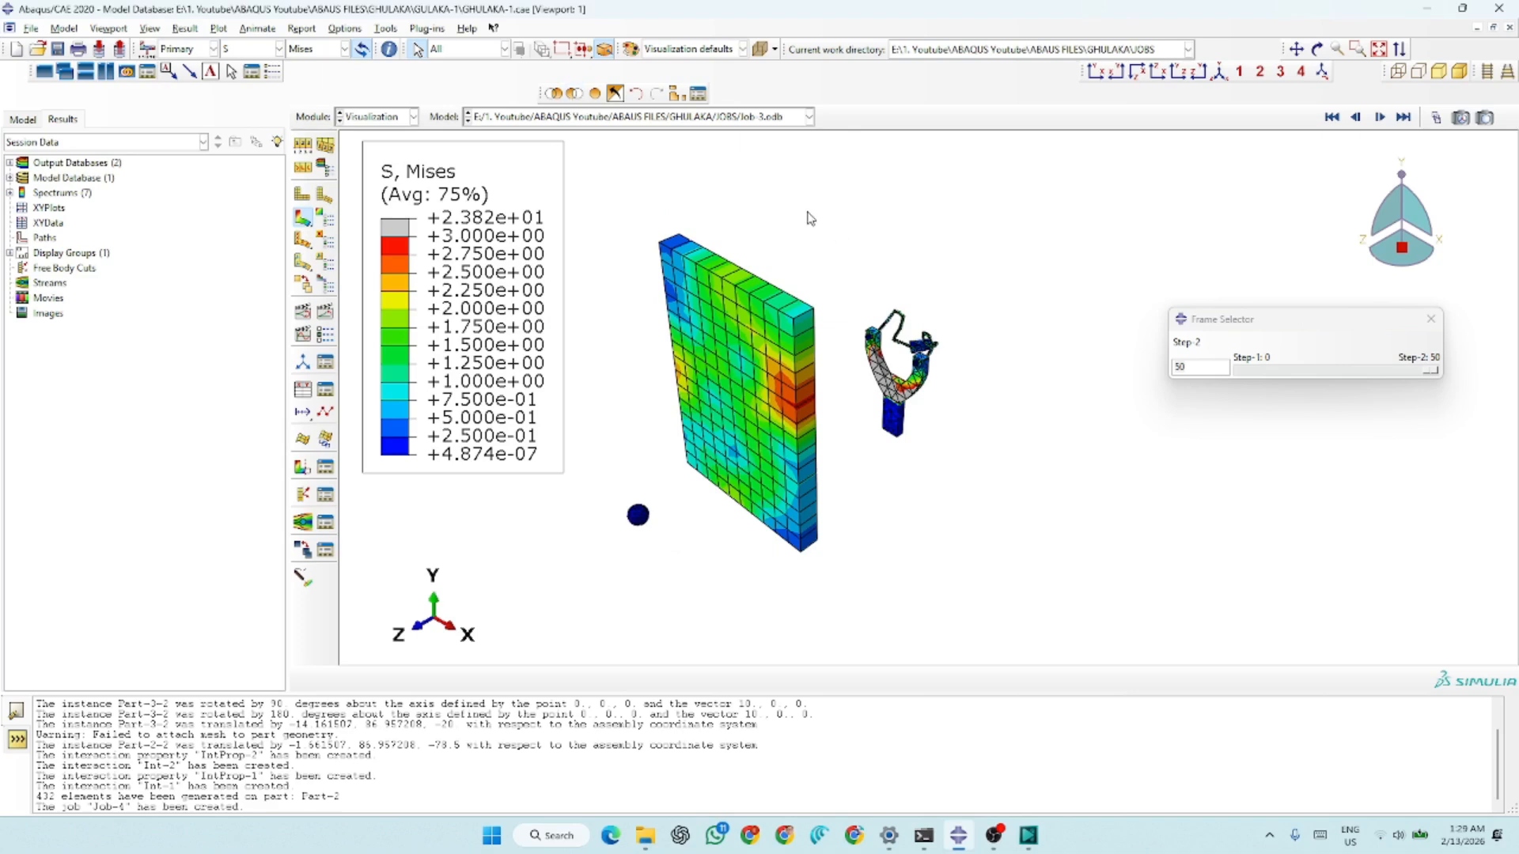
# Remove the wall's elements from the displayed Job-3 results so that only the slingshot and ball are shown
pyautogui.moveTo(820, 222); pyautogui.dragTo(663, 586)
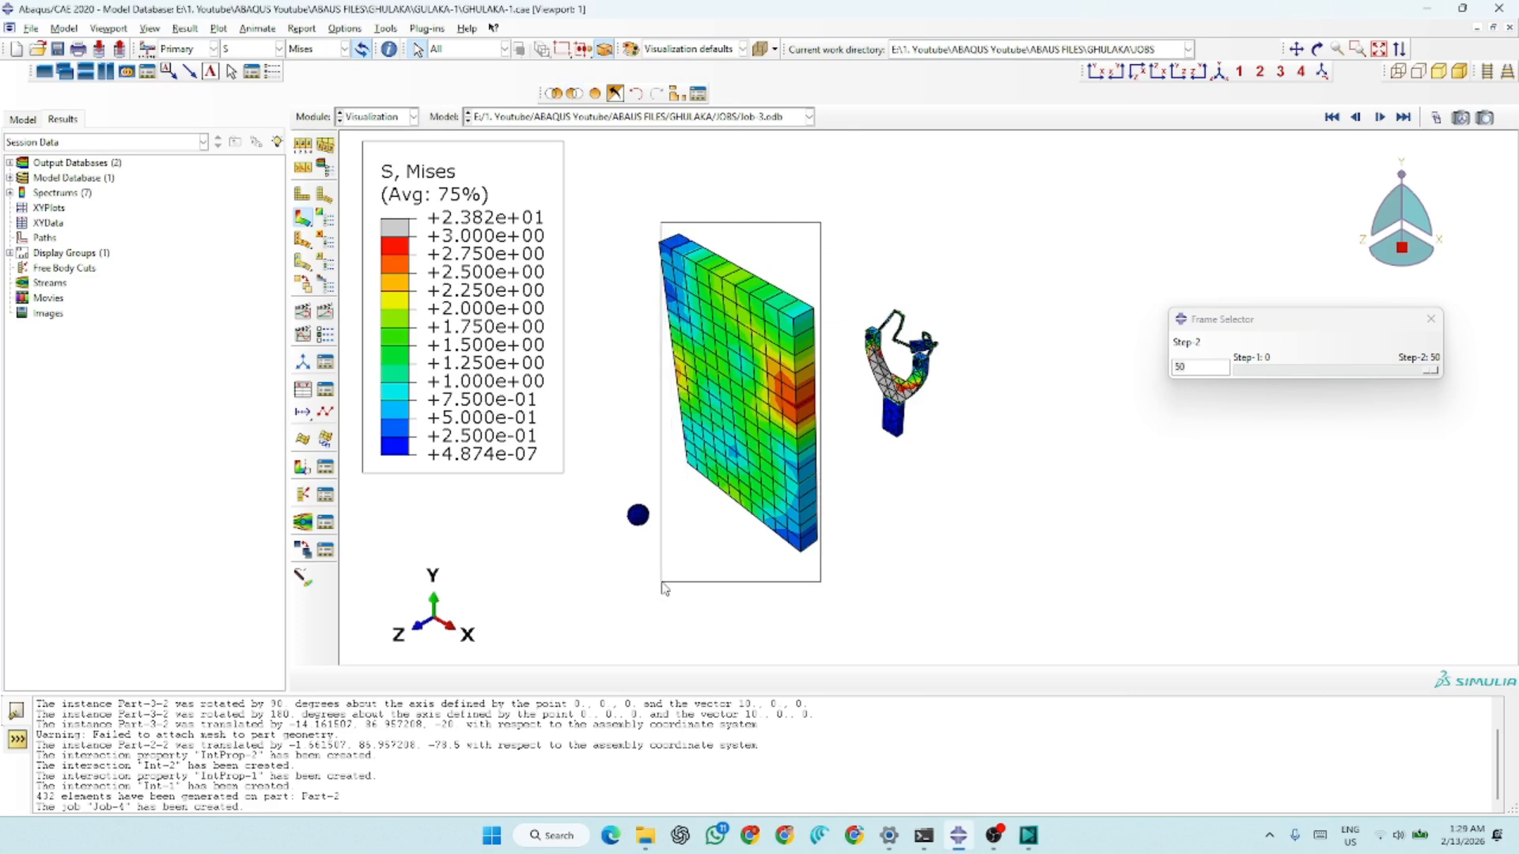
pyautogui.click(574, 93)
pyautogui.click(668, 324)
pyautogui.scroll(5, 934, 353)
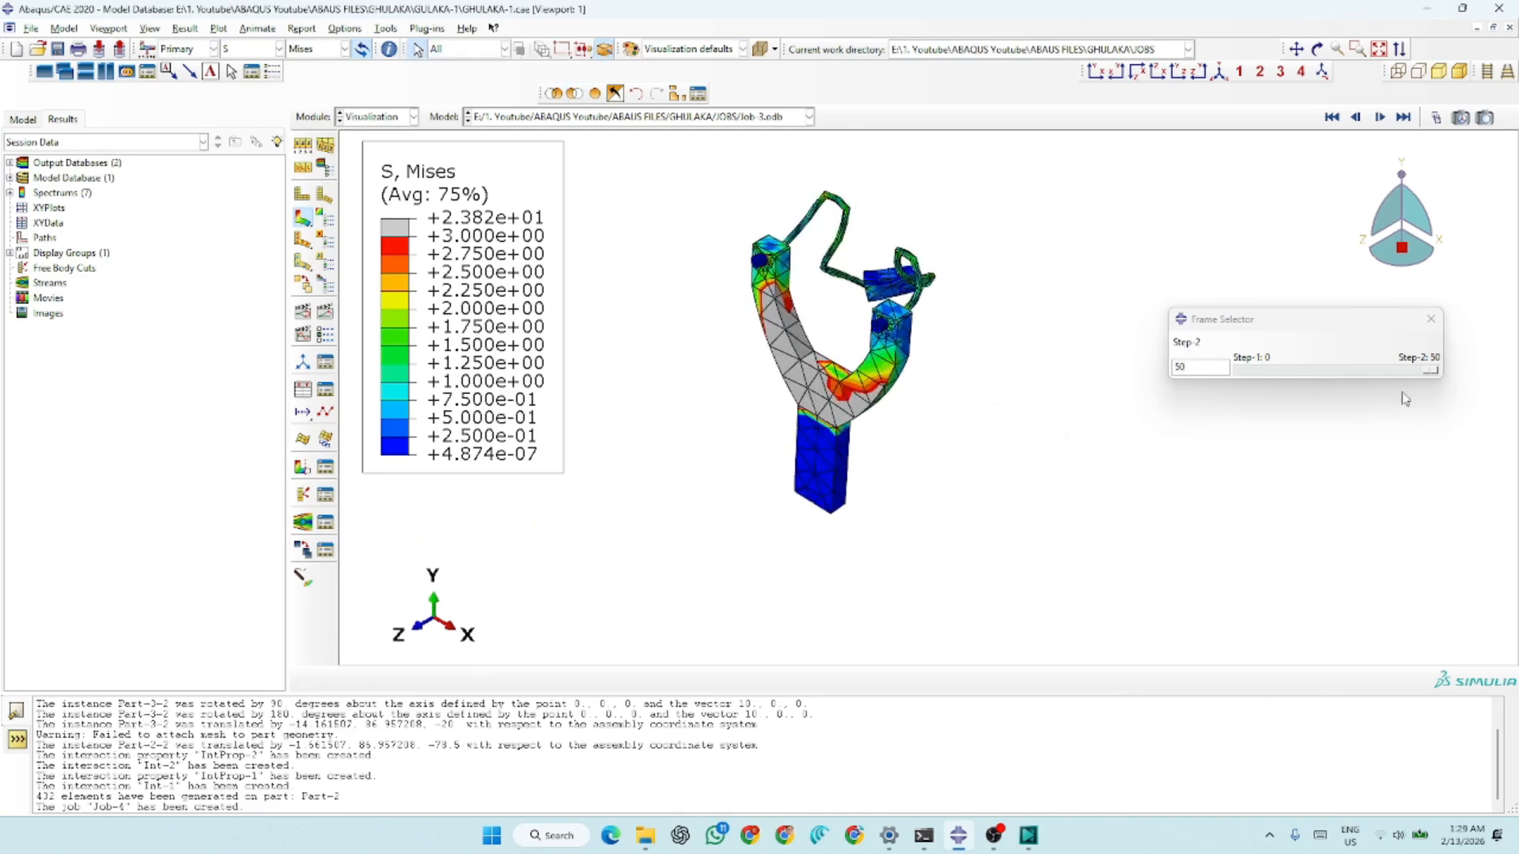
# Set the Job-3 results to frame 29 of Step-2 and examine the stresses in the stretched bands and frame
pyautogui.moveTo(1426, 376); pyautogui.dragTo(1386, 374)
pyautogui.scroll(3, 667, 515)
pyautogui.scroll(-2, 922, 285)
pyautogui.scroll(-2, 991, 249)
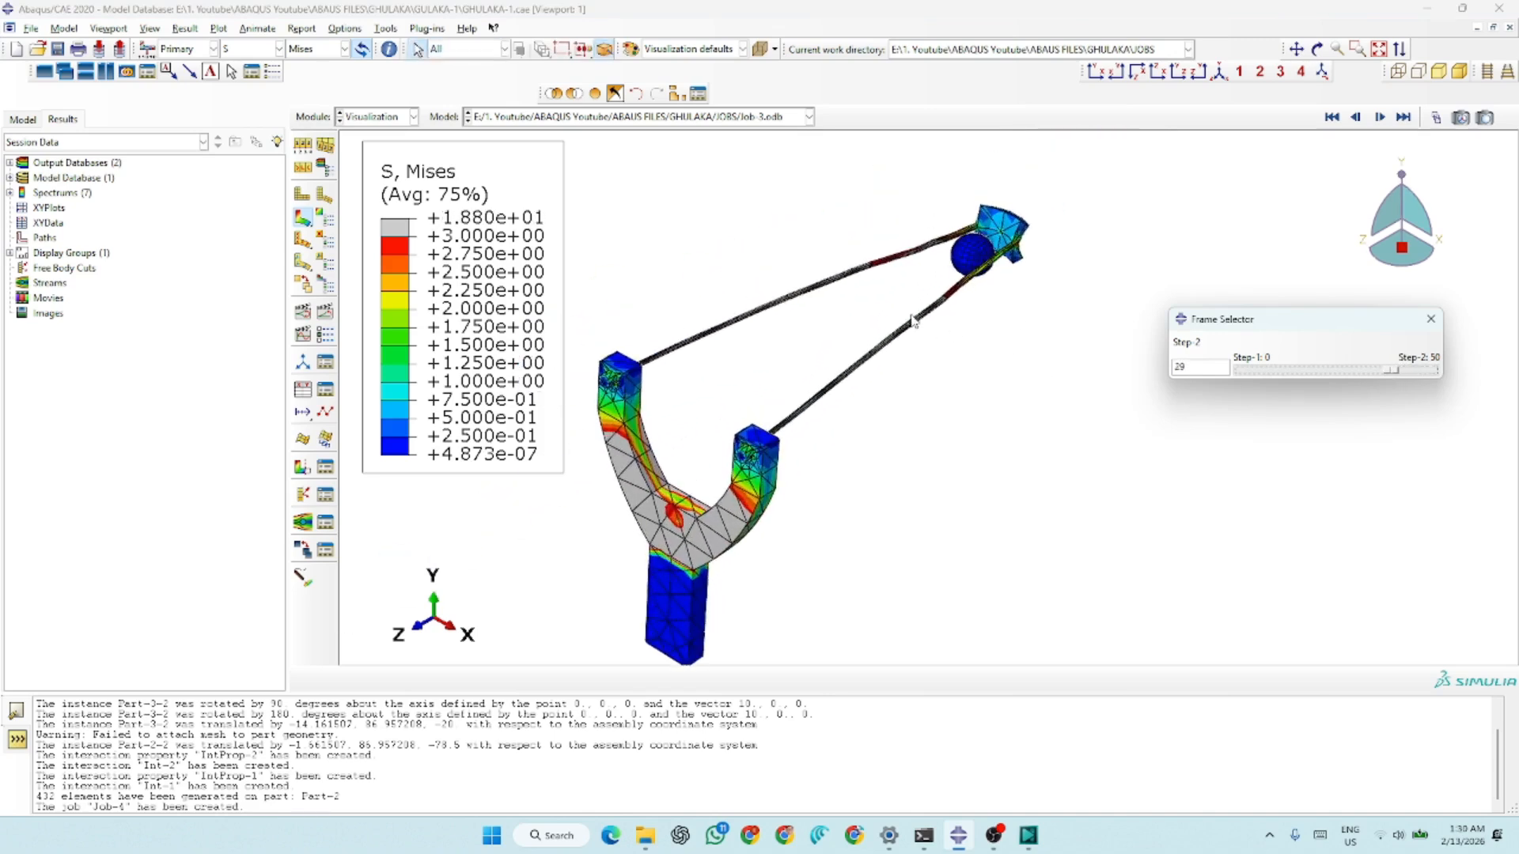